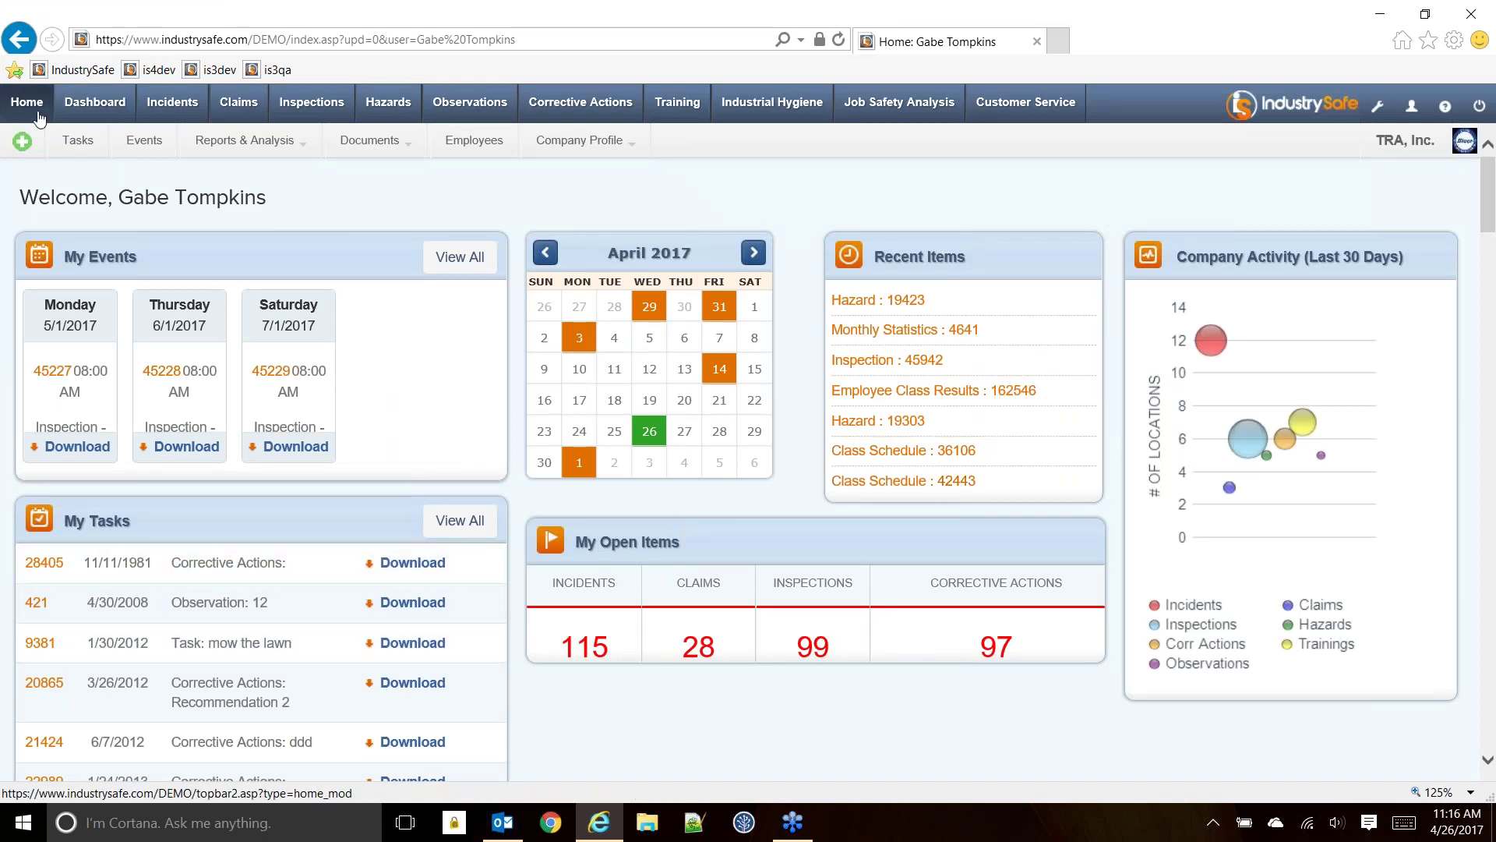
- Open the Job Safety Analysis records and start a new JSA from the catalog
{"action": "left_click", "coordinate": [860, 108]}
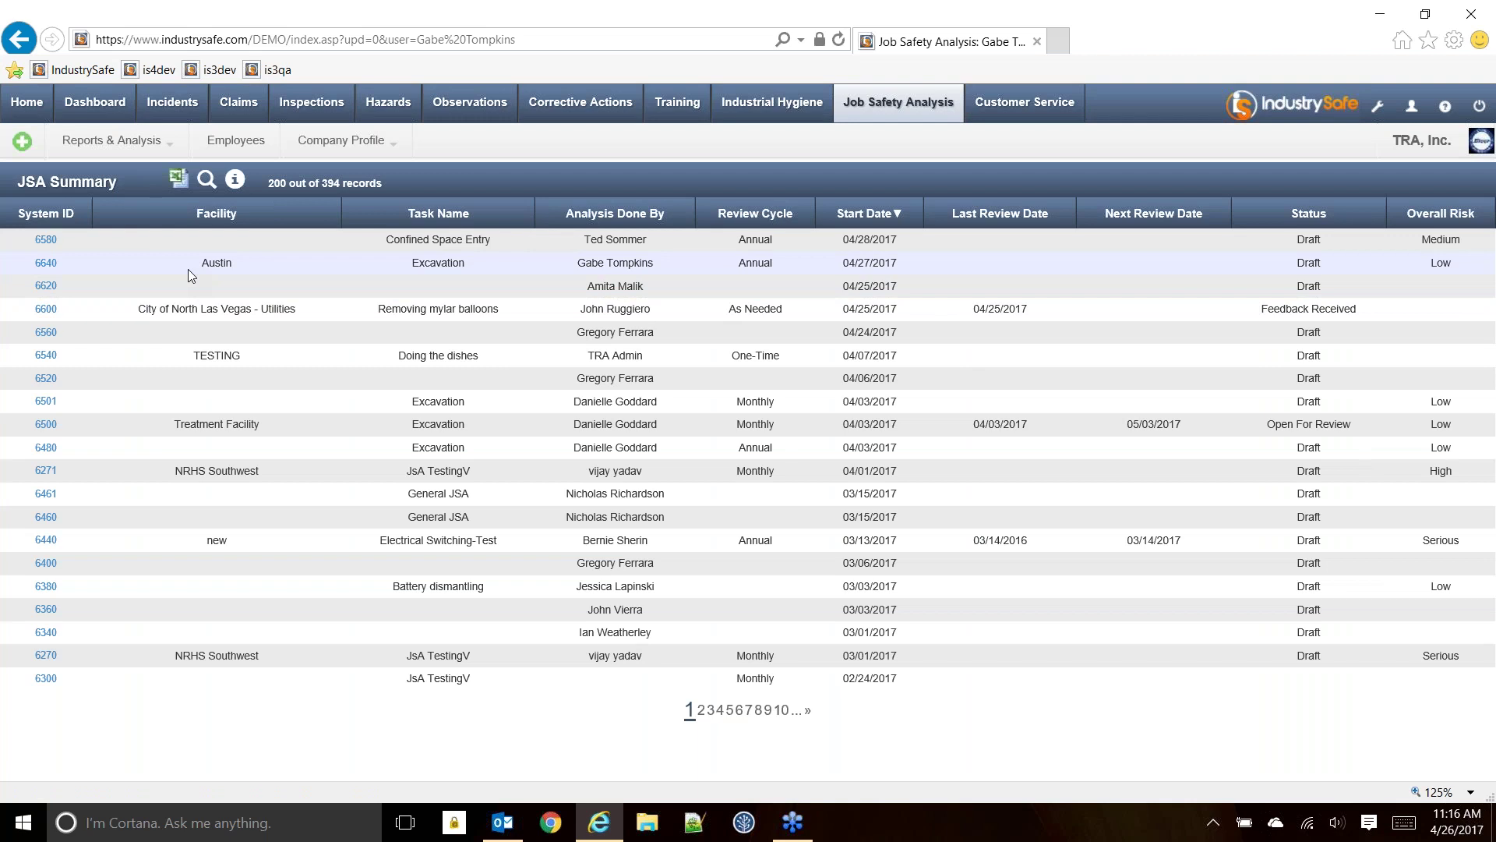
{"action": "left_click", "coordinate": [206, 179]}
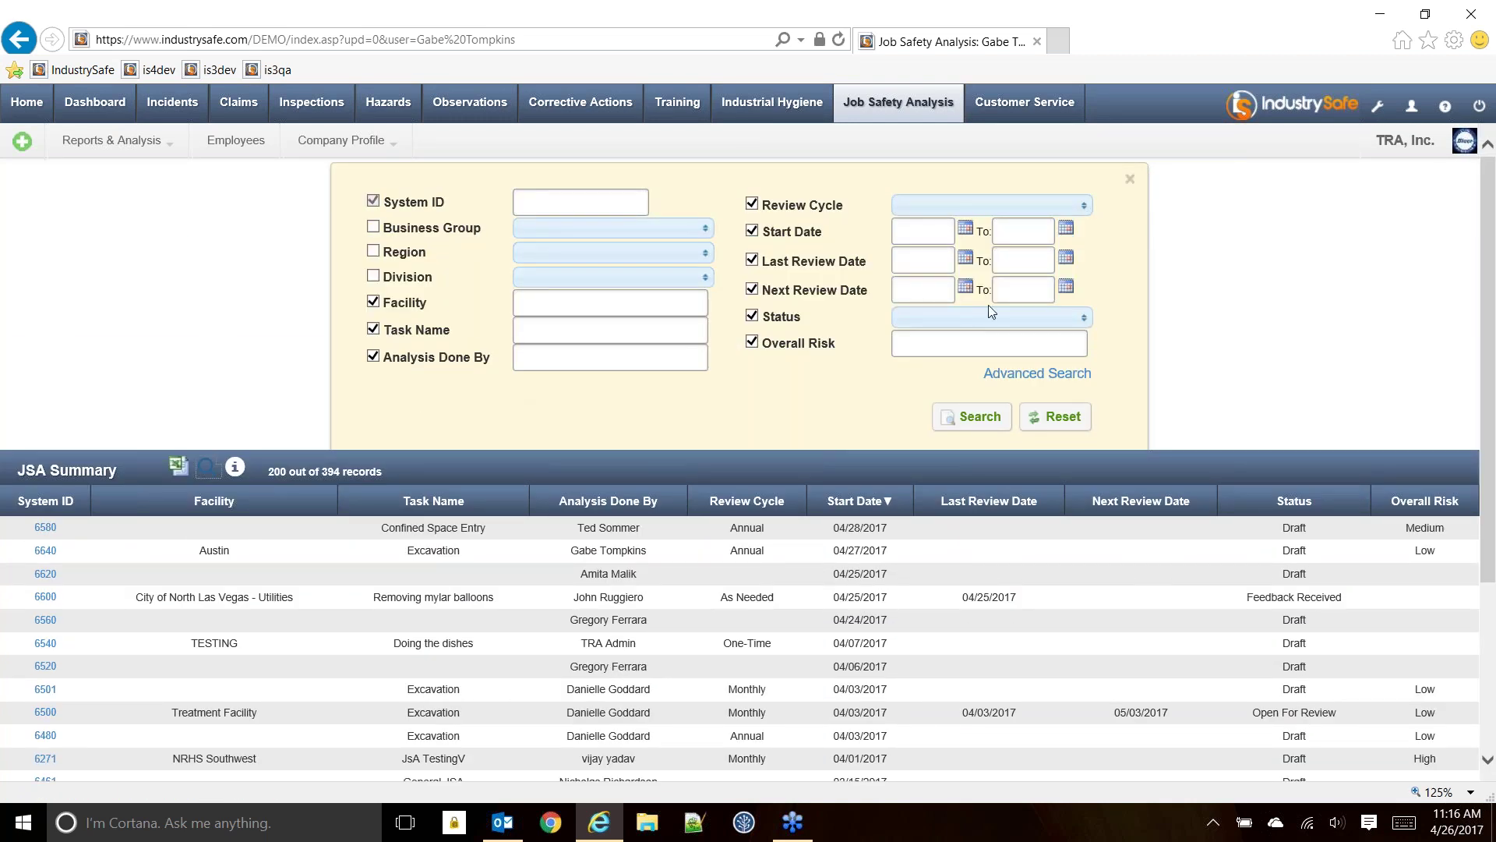
{"action": "left_click", "coordinate": [1129, 180]}
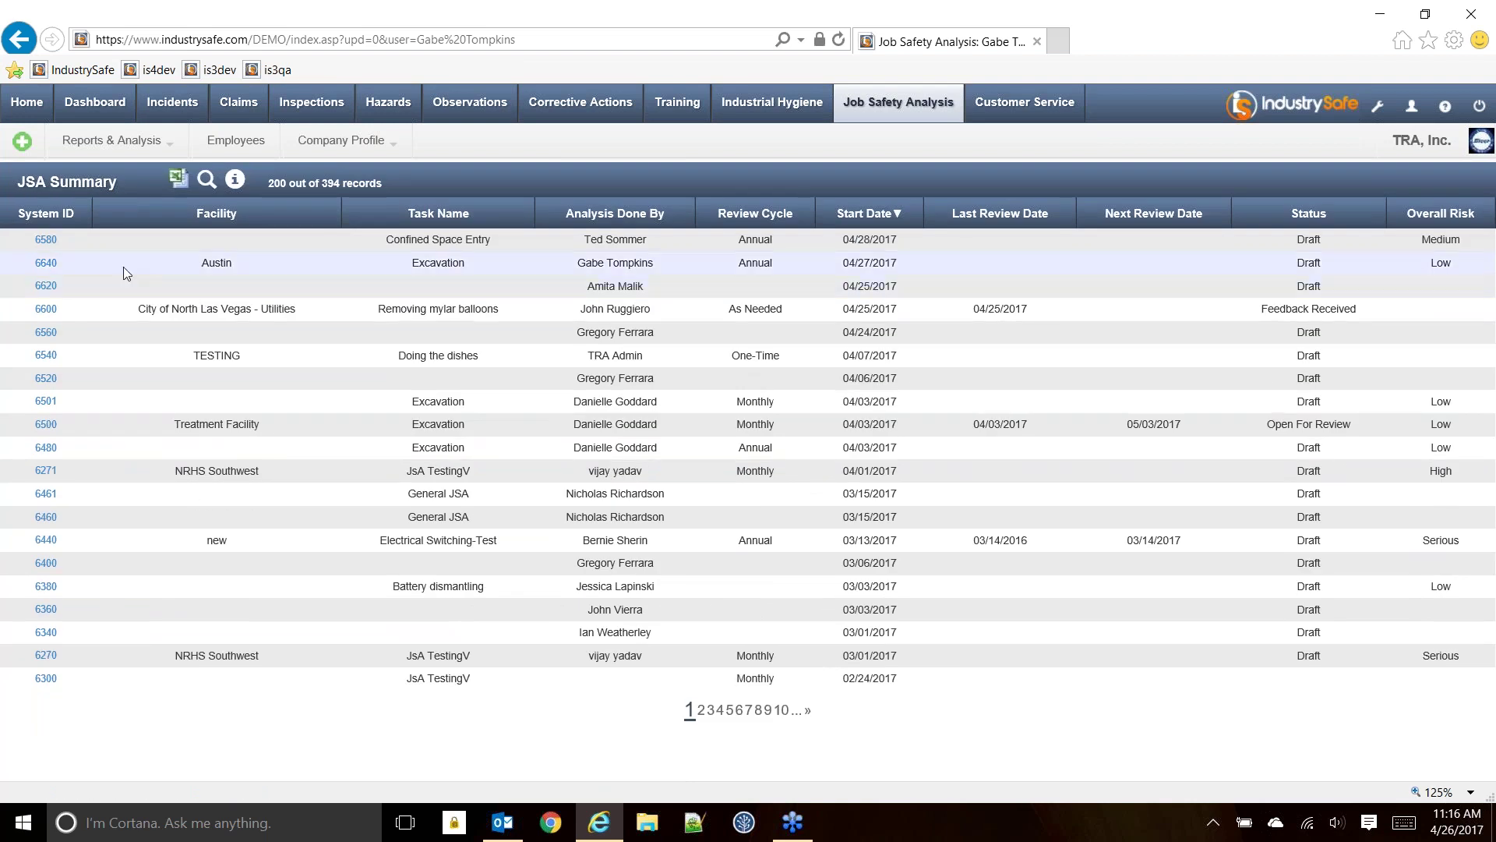
{"action": "left_click", "coordinate": [22, 148]}
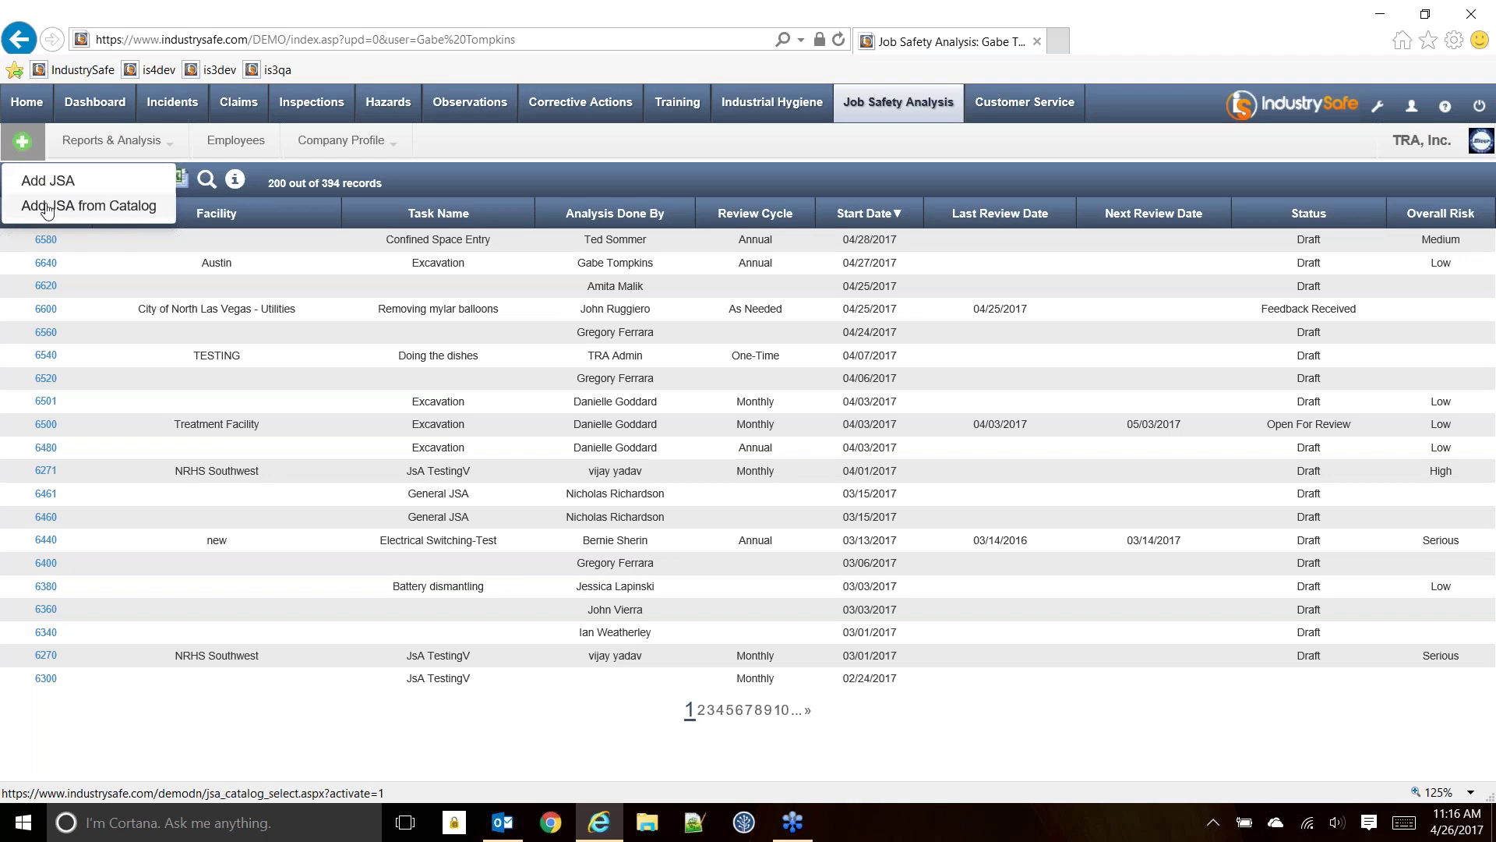
{"action": "left_click", "coordinate": [76, 209]}
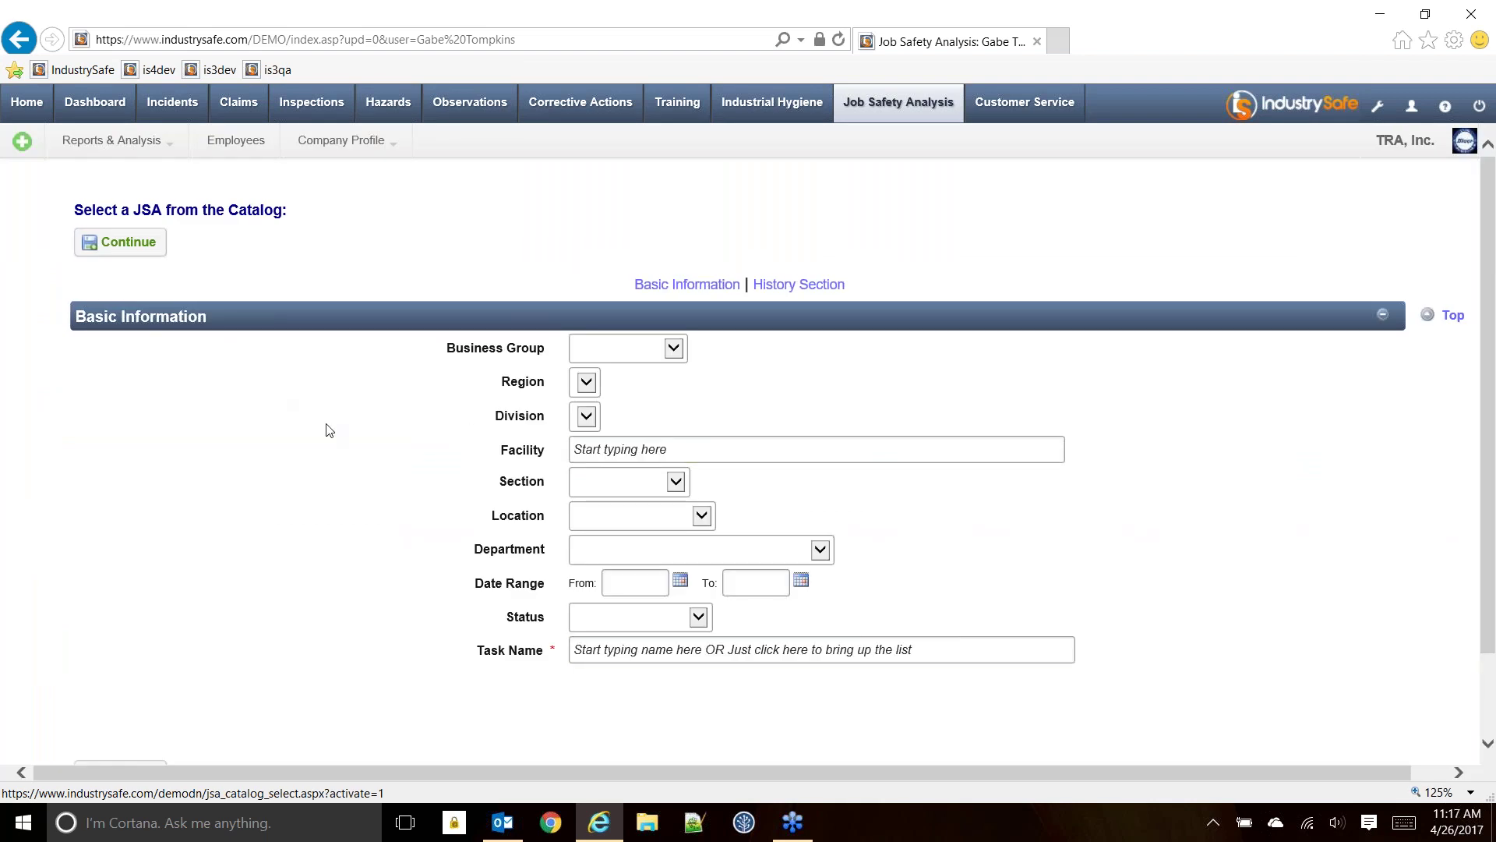
- Choose the catalog task Excavations (SEP 25, 2014) and continue to the JSA preview
{"action": "scroll", "coordinate": [340, 447], "scroll_direction": "down", "scroll_amount": 2}
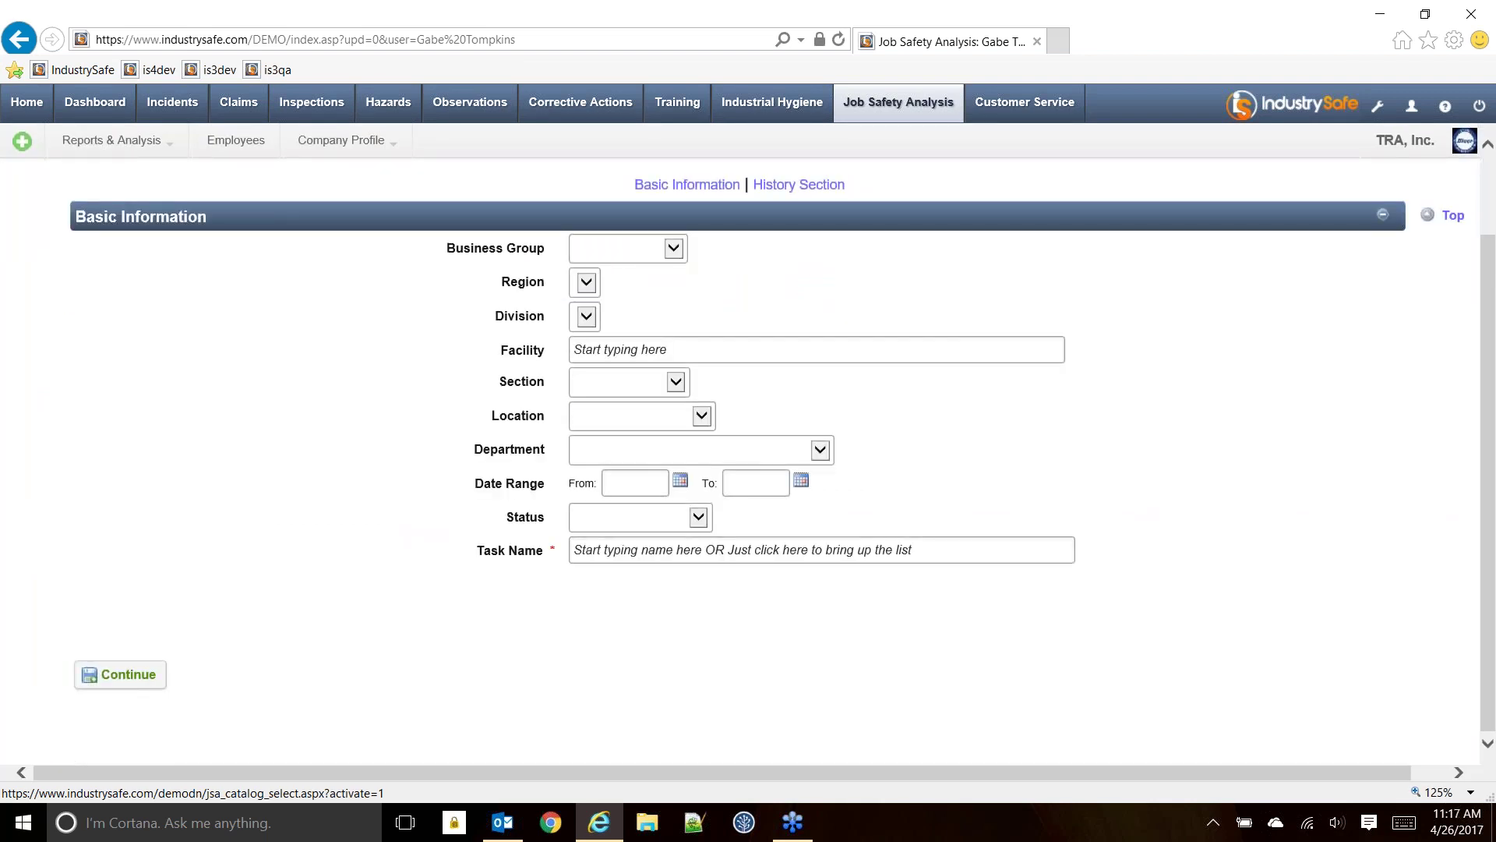
{"action": "left_click", "coordinate": [609, 555]}
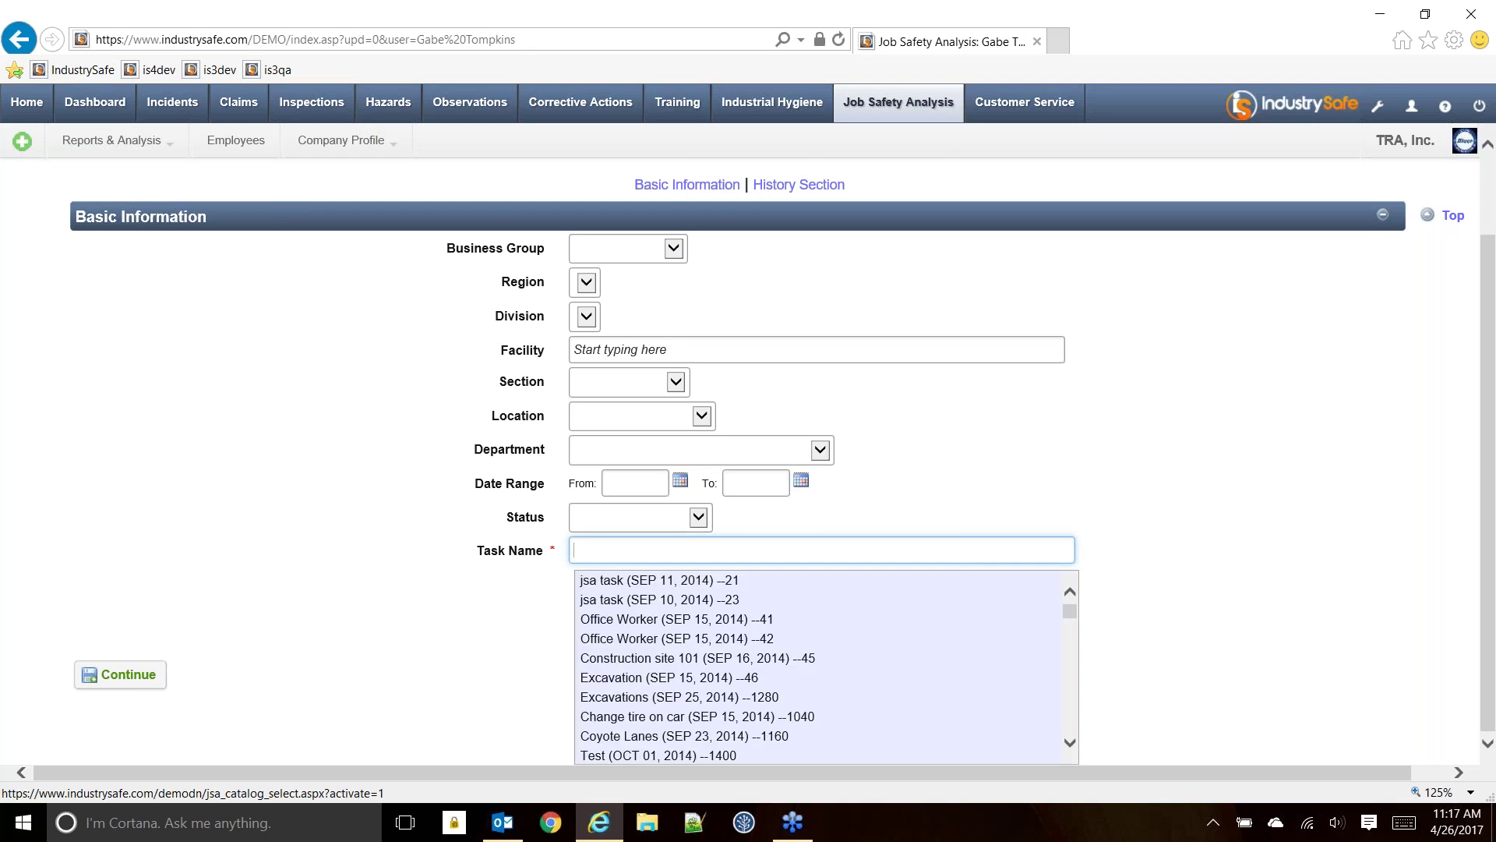
{"action": "type", "text": "ex"}
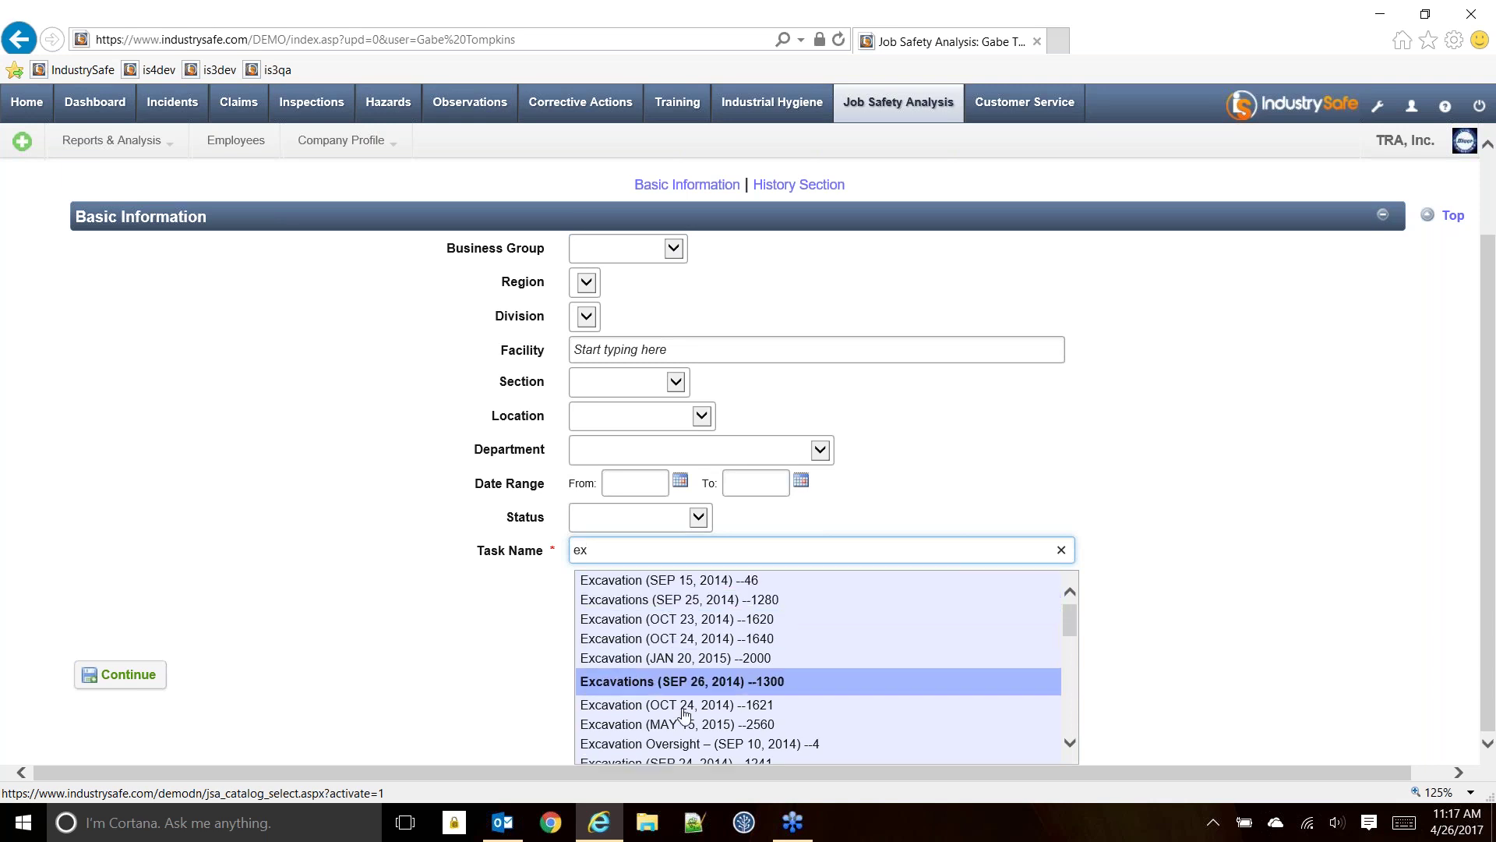
{"action": "left_click", "coordinate": [619, 608]}
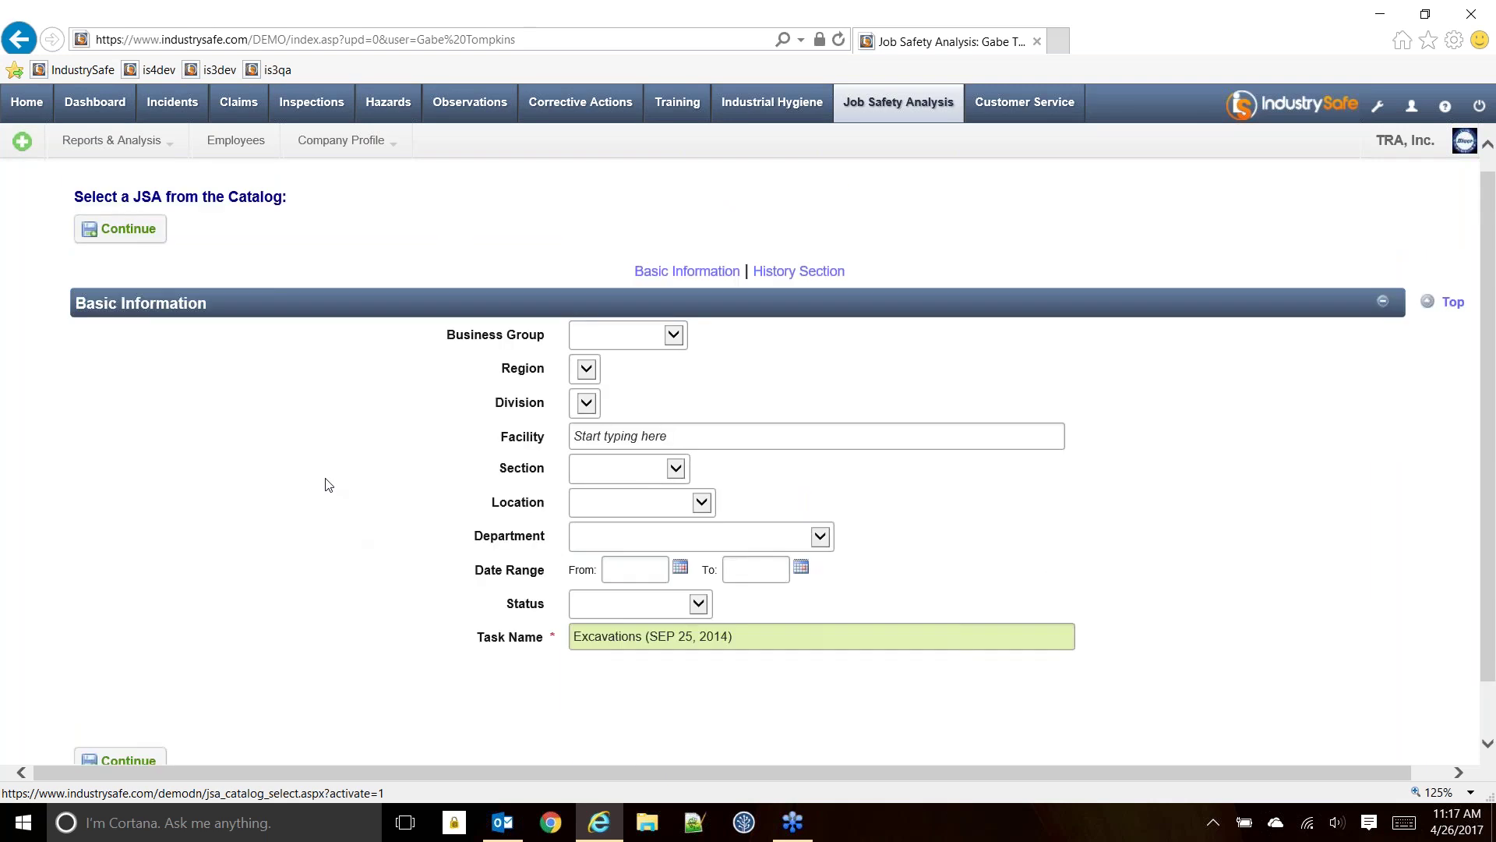
{"action": "left_click", "coordinate": [106, 241]}
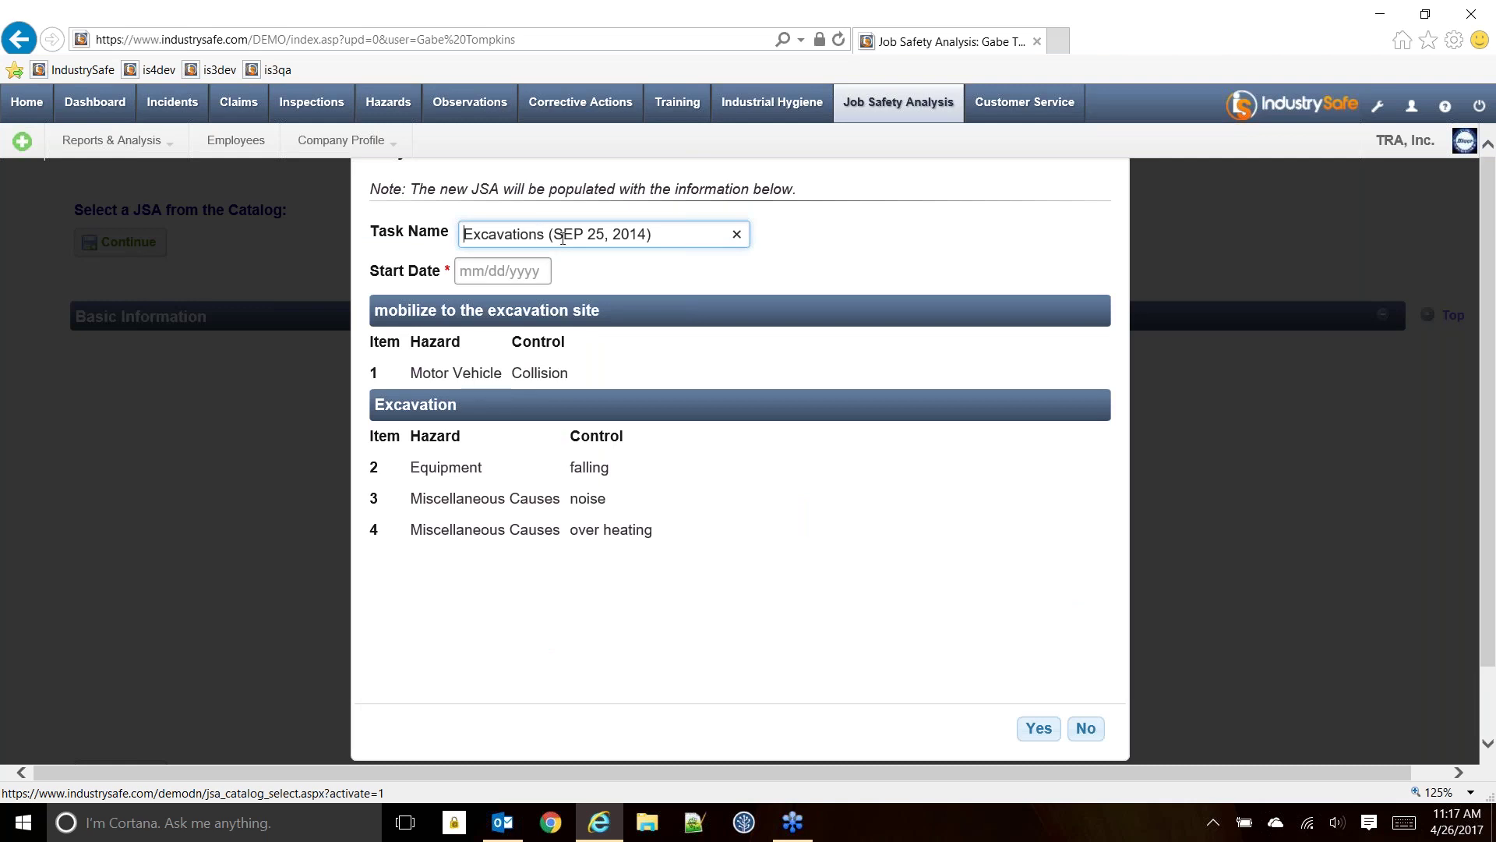
- Trim the task name to Excavations, set start date 05/01/2017, and create the JSA
{"action": "left_click_drag", "start_coordinate": [548, 234], "coordinate": [672, 237]}
{"action": "key", "text": "Delete"}
{"action": "left_click", "coordinate": [526, 274]}
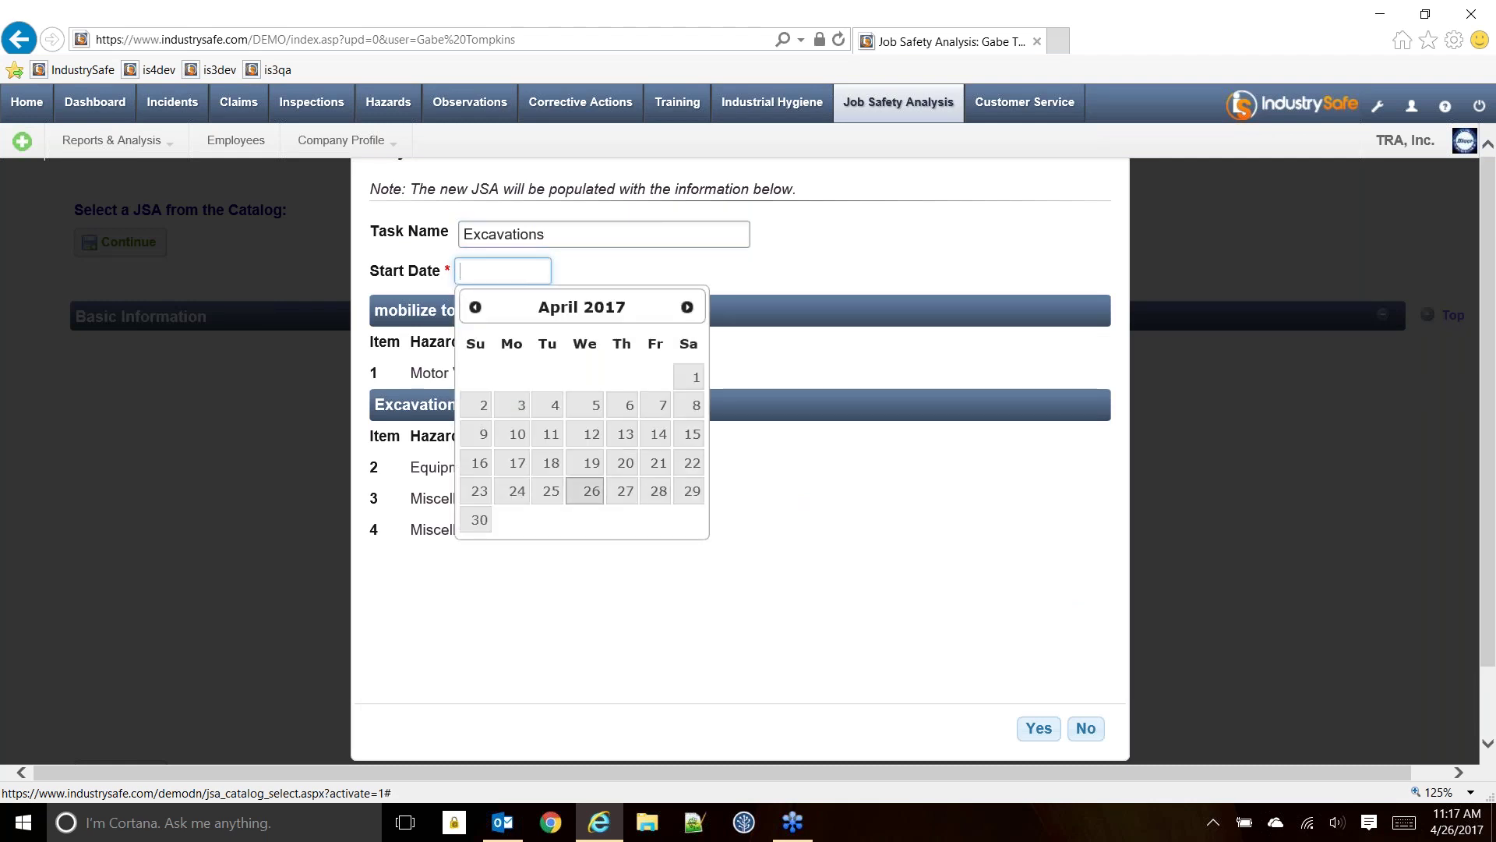
{"action": "left_click", "coordinate": [687, 308]}
{"action": "left_click", "coordinate": [522, 378]}
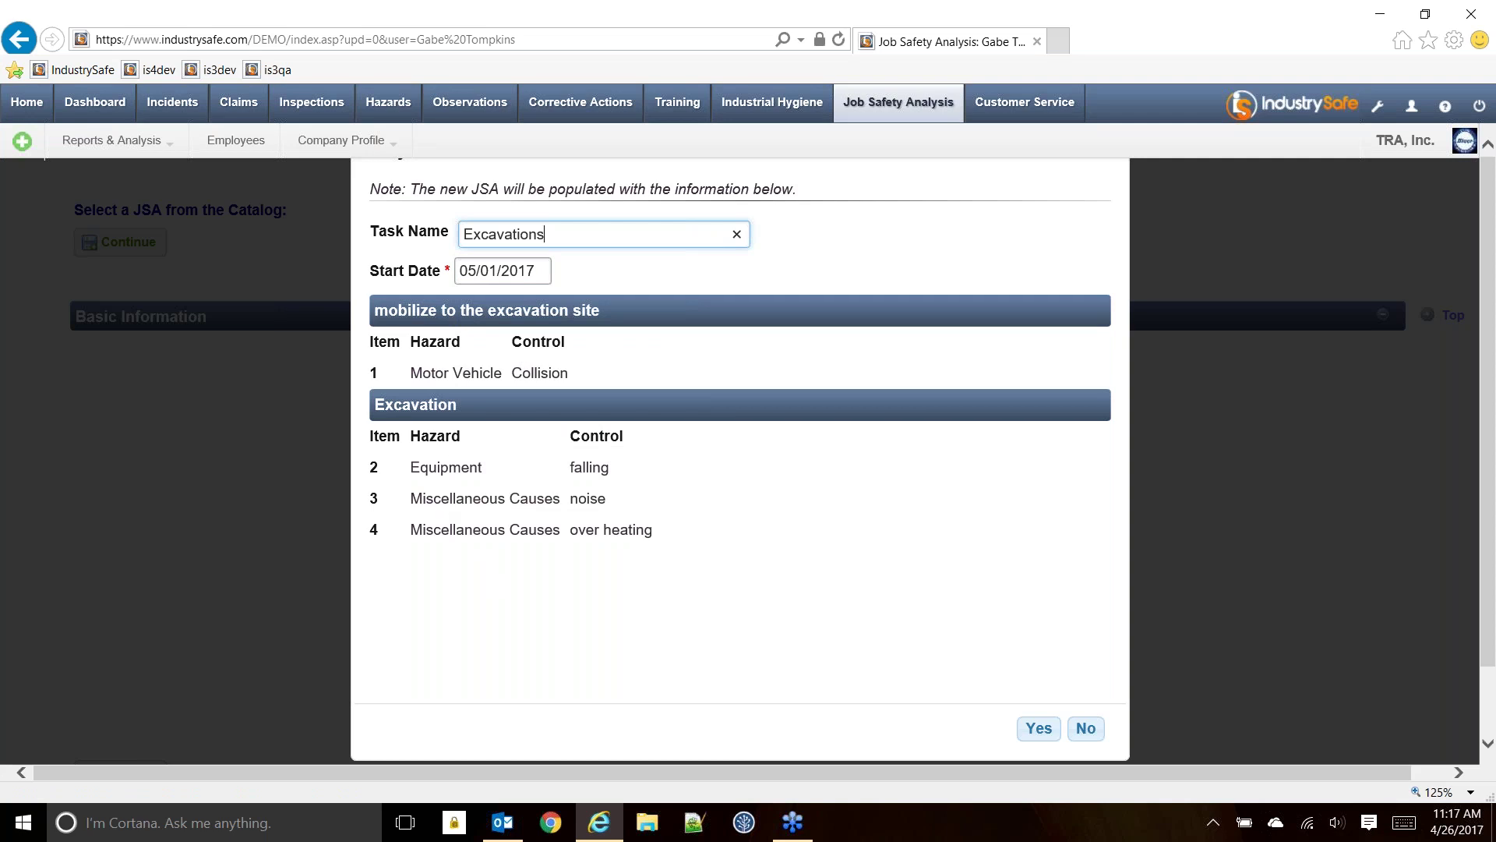
{"action": "left_click", "coordinate": [1036, 737]}
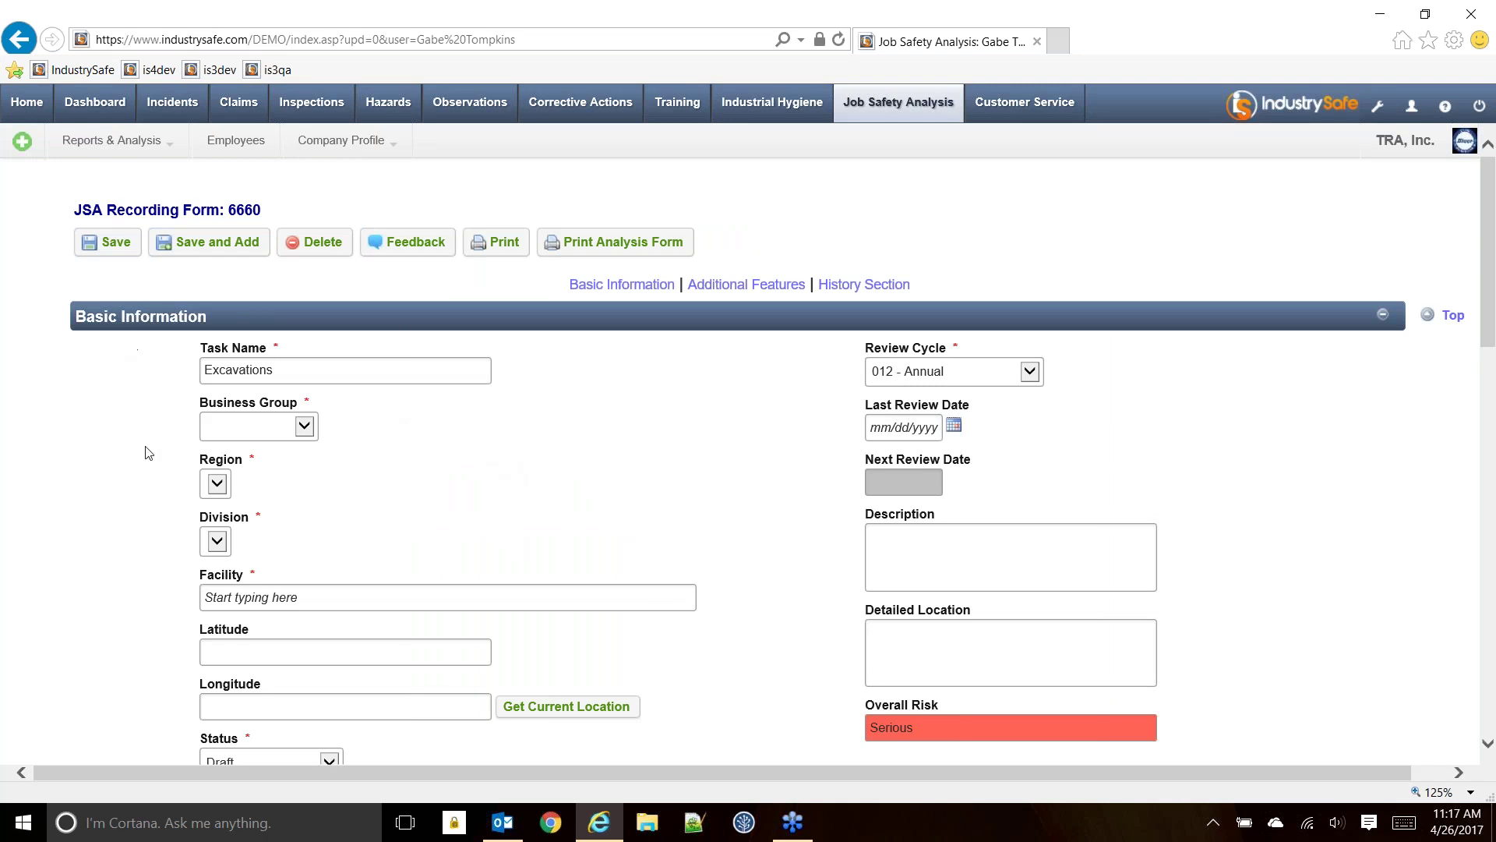
- Set the facility to Austin, auto-filling region Midwest US and division Kinder Morgan
{"action": "scroll", "coordinate": [496, 459], "scroll_direction": "down", "scroll_amount": 1}
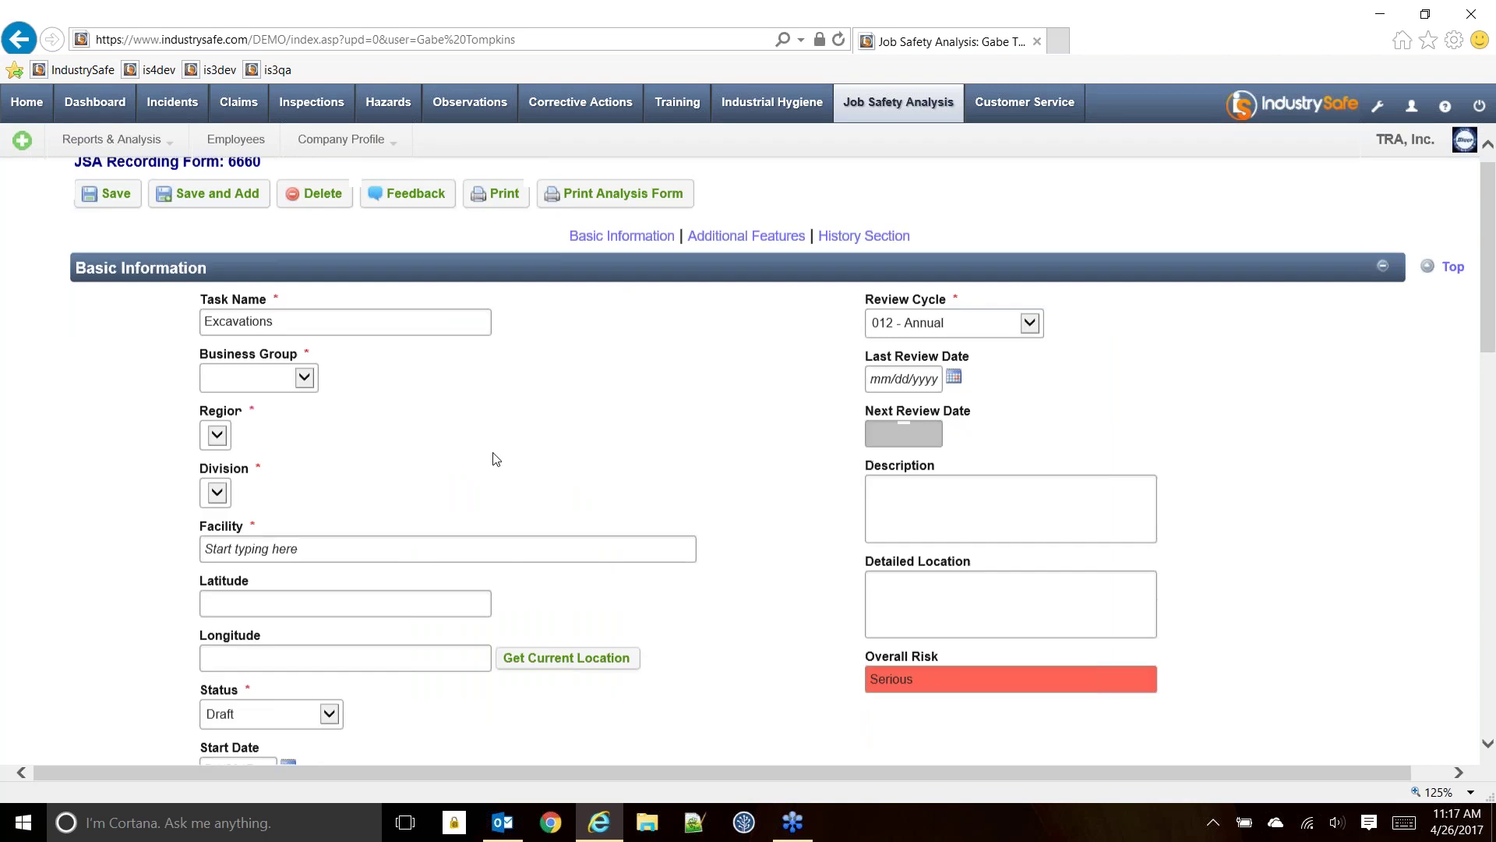
{"action": "scroll", "coordinate": [495, 459], "scroll_direction": "down", "scroll_amount": 8}
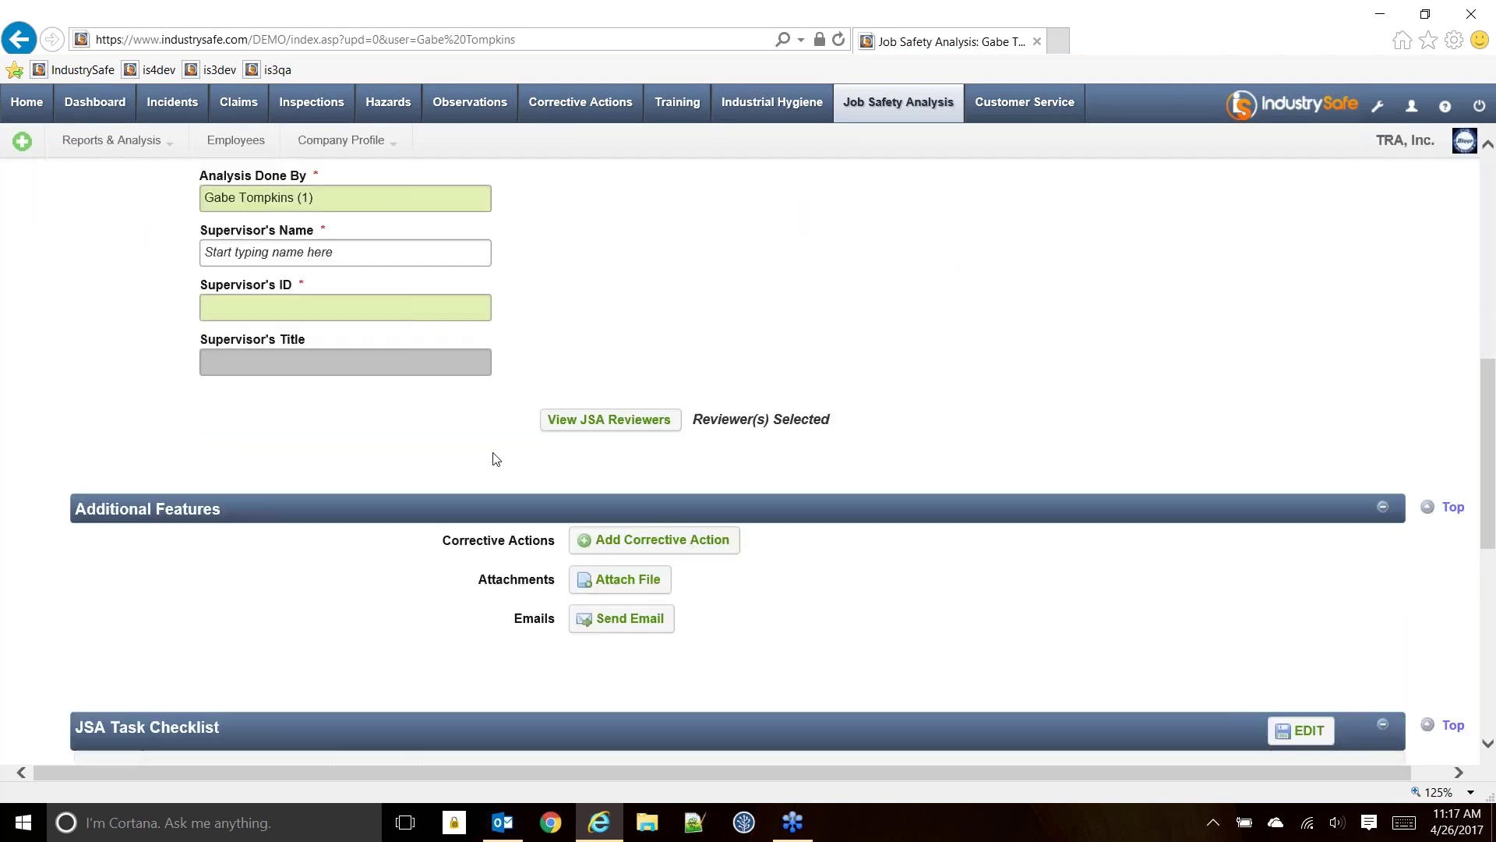
{"action": "scroll", "coordinate": [493, 458], "scroll_direction": "down", "scroll_amount": 3}
{"action": "scroll", "coordinate": [414, 621], "scroll_direction": "up", "scroll_amount": 12}
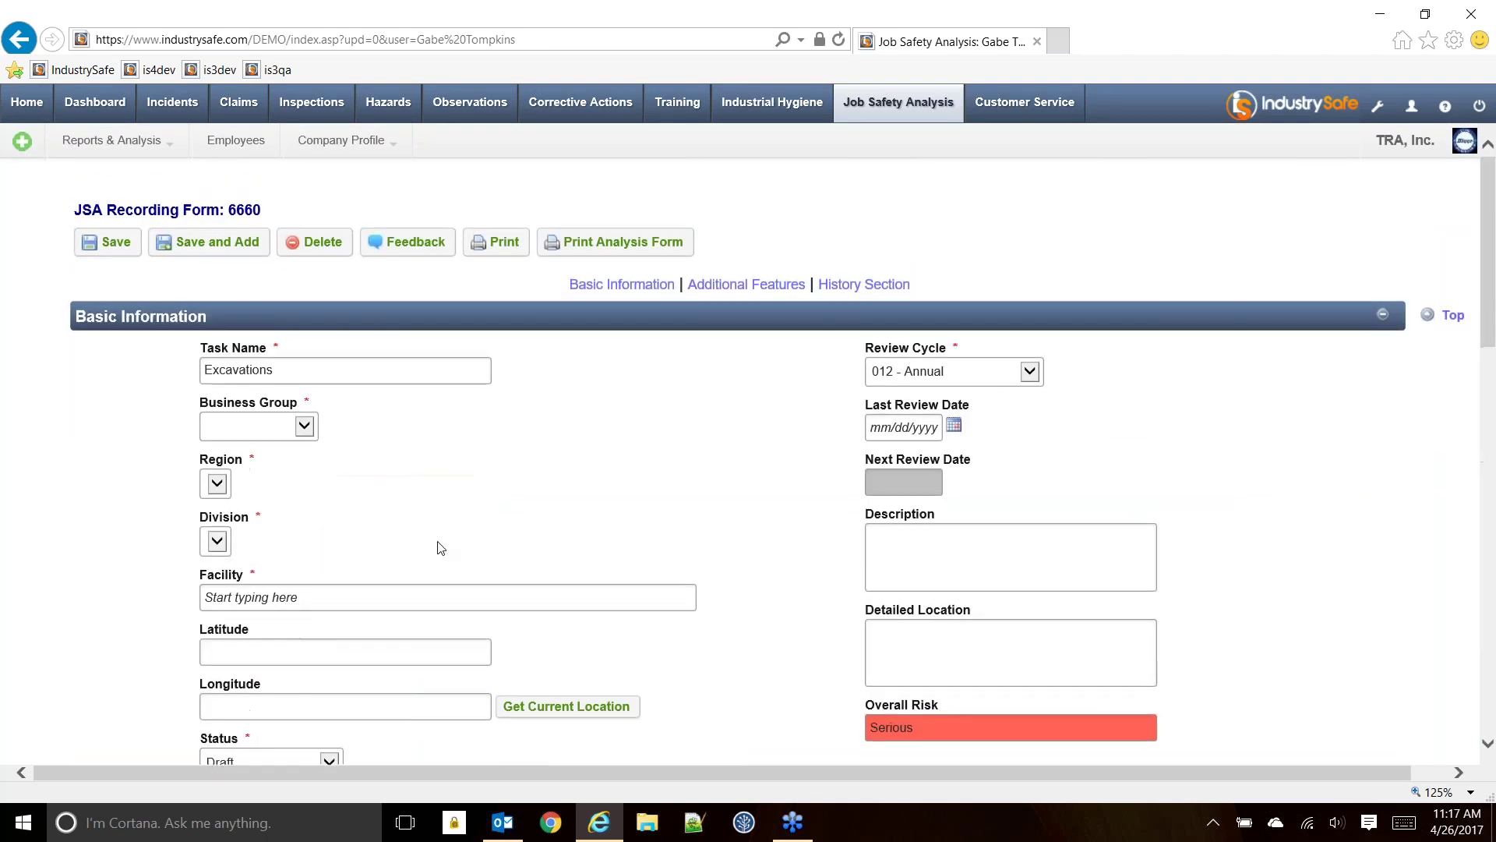
{"action": "scroll", "coordinate": [271, 505], "scroll_direction": "down", "scroll_amount": 2}
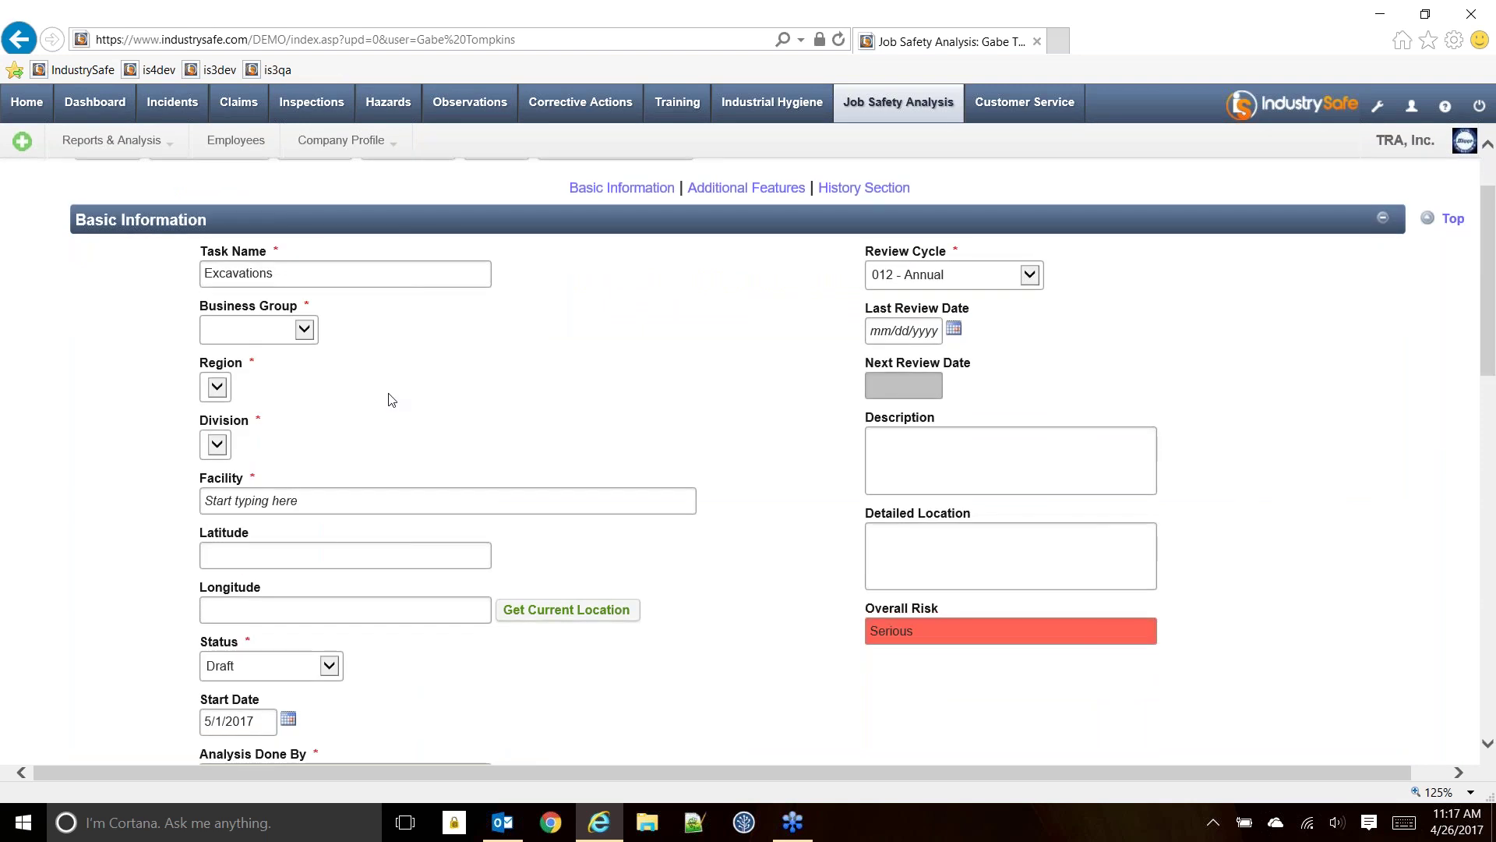
{"action": "left_click", "coordinate": [271, 496]}
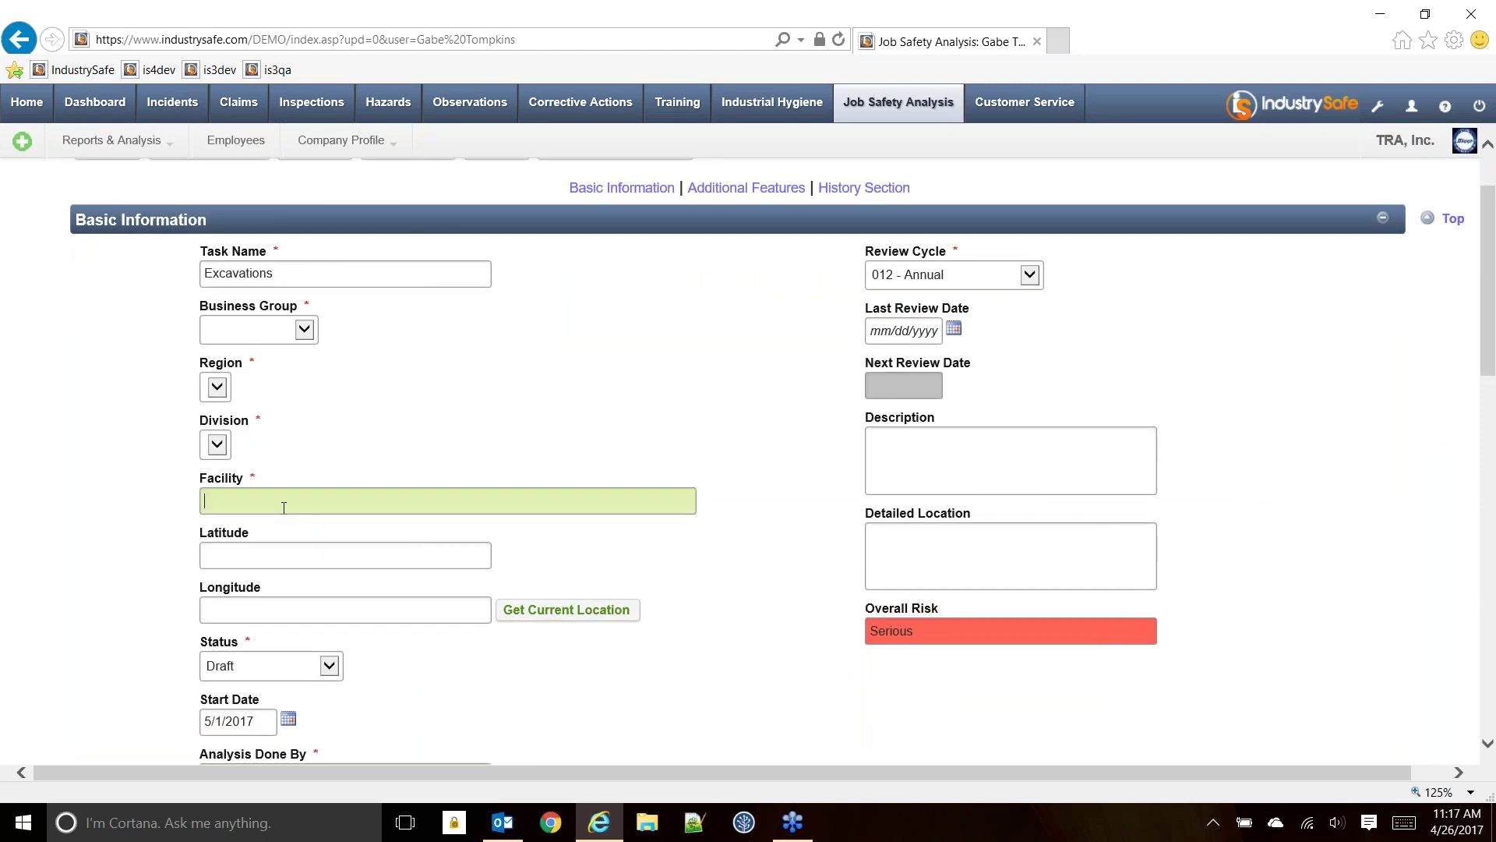
{"action": "type", "text": "aust"}
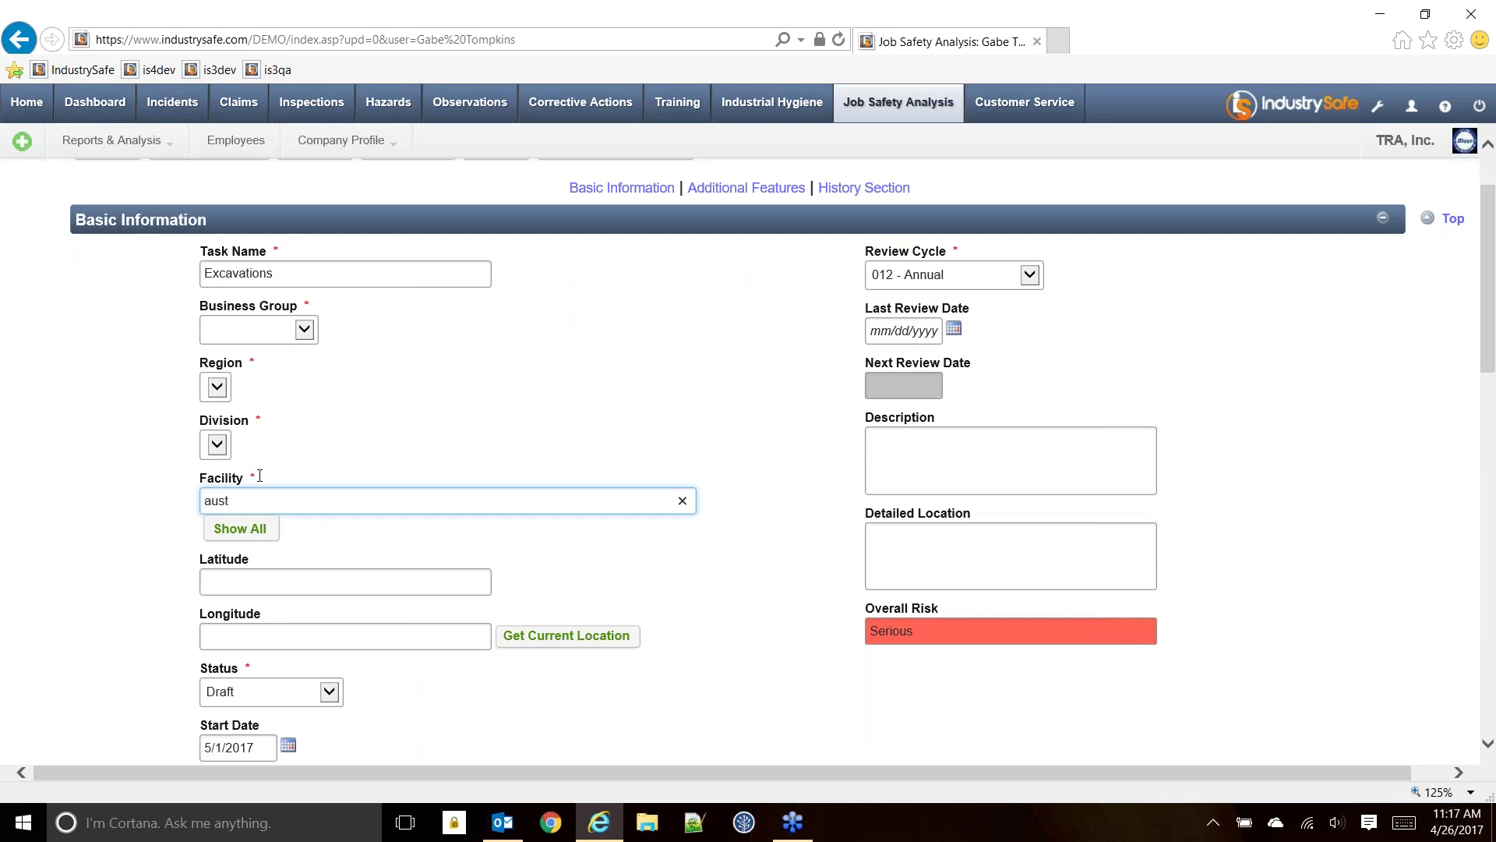
{"action": "key", "text": "Return"}
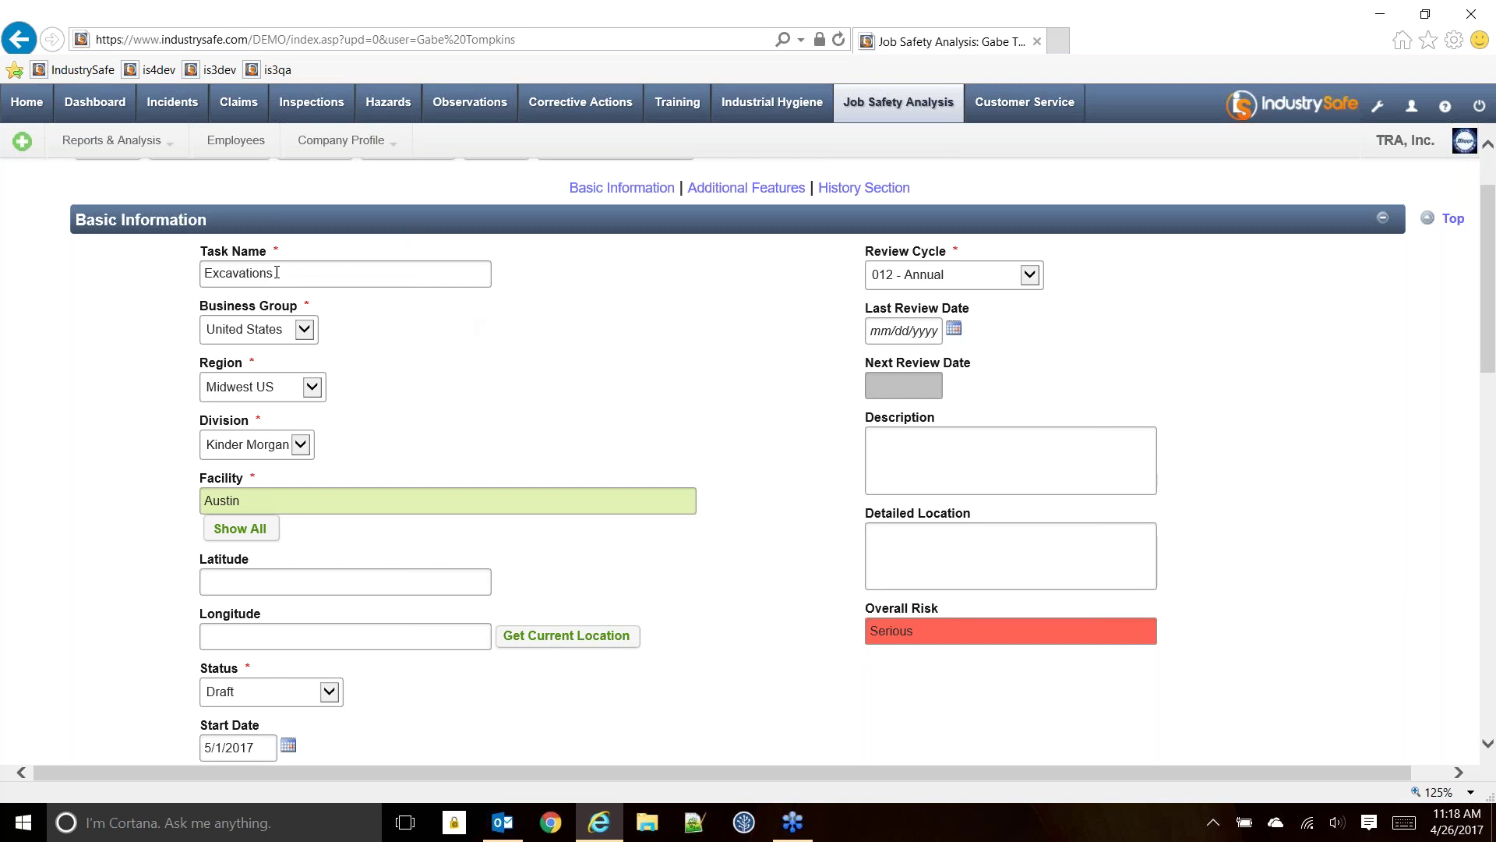
- Shorten the latitude to 39.9489211 and the longitude to -75.1687473
{"action": "scroll", "coordinate": [239, 276], "scroll_direction": "down", "scroll_amount": 3}
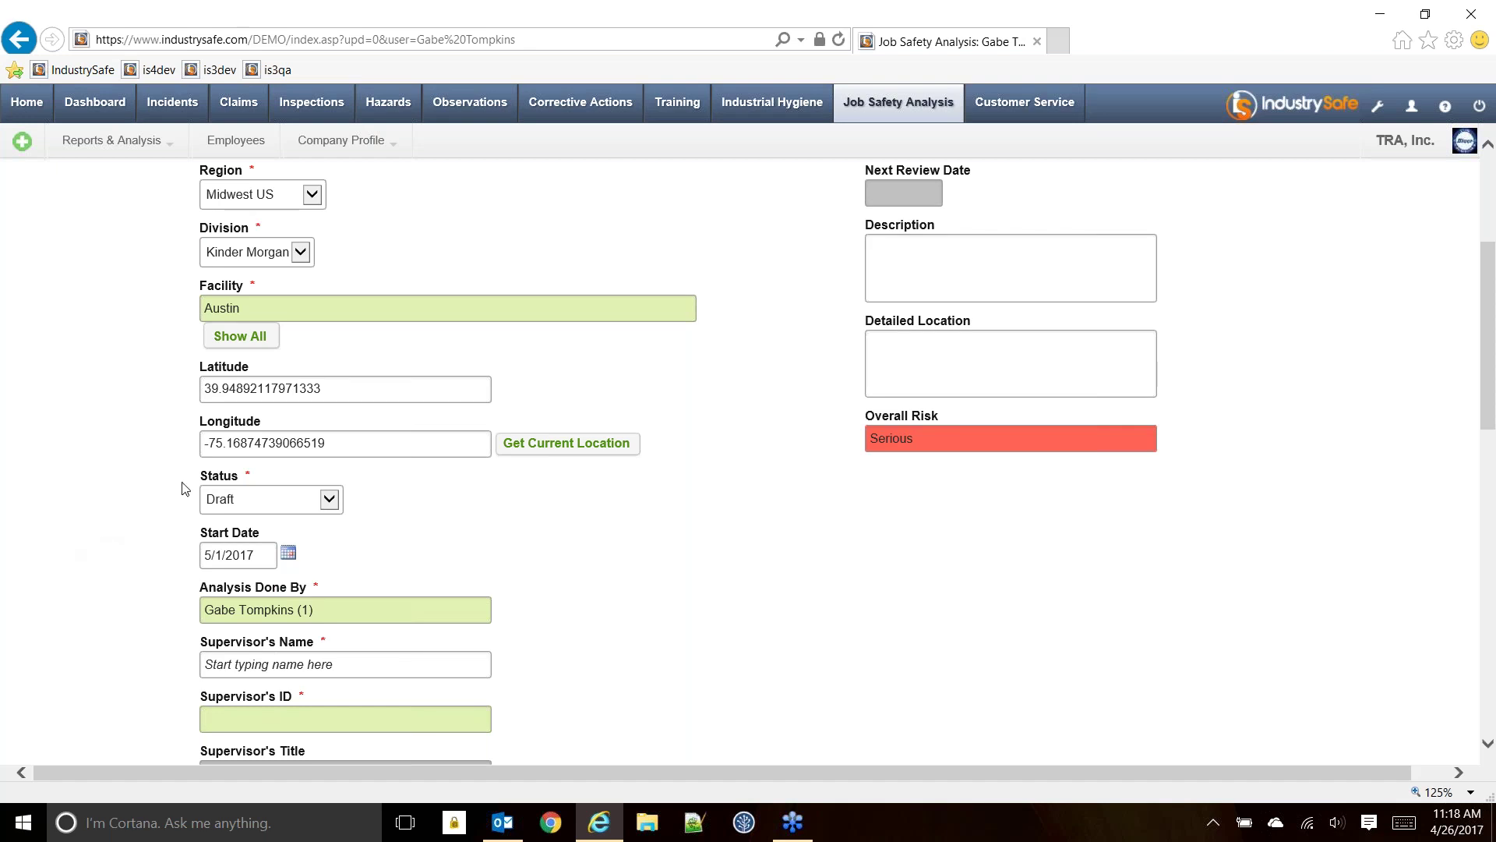
{"action": "left_click", "coordinate": [312, 387]}
{"action": "key", "text": "BackSpace"}
{"action": "key", "text": "BackSpace"}
{"action": "key", "text": "BackSpace"}
{"action": "key", "text": "BackSpace"}
{"action": "key", "text": "BackSpace"}
{"action": "key", "text": "BackSpace"}
{"action": "key", "text": "BackSpace"}
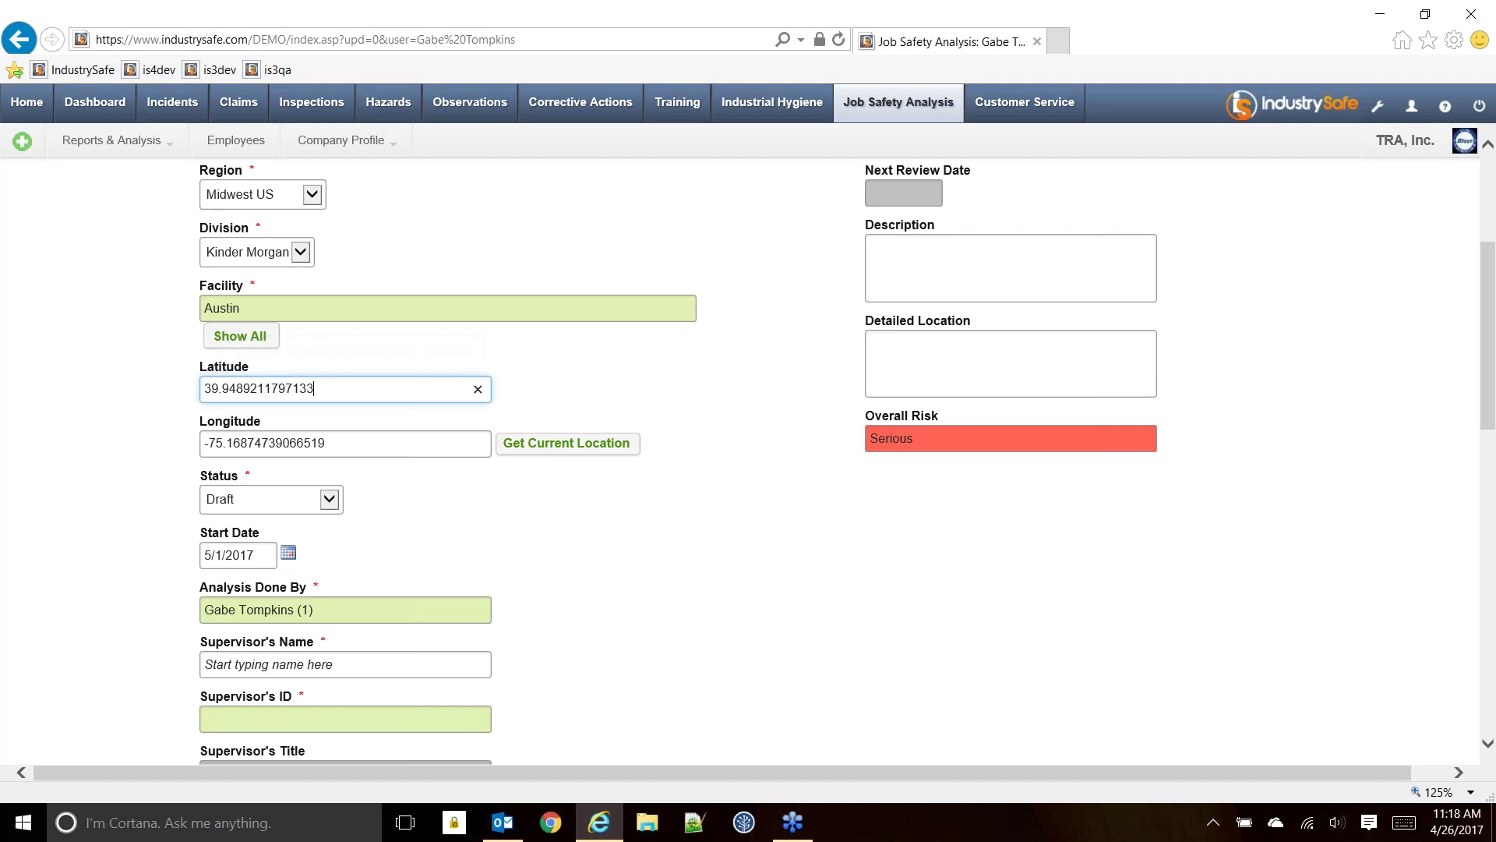
{"action": "key", "text": "Tab"}
{"action": "key", "text": "End"}
{"action": "key", "text": "BackSpace"}
{"action": "key", "text": "BackSpace"}
{"action": "key", "text": "BackSpace"}
{"action": "key", "text": "BackSpace"}
{"action": "key", "text": "BackSpace"}
{"action": "key", "text": "BackSpace"}
{"action": "key", "text": "BackSpace"}
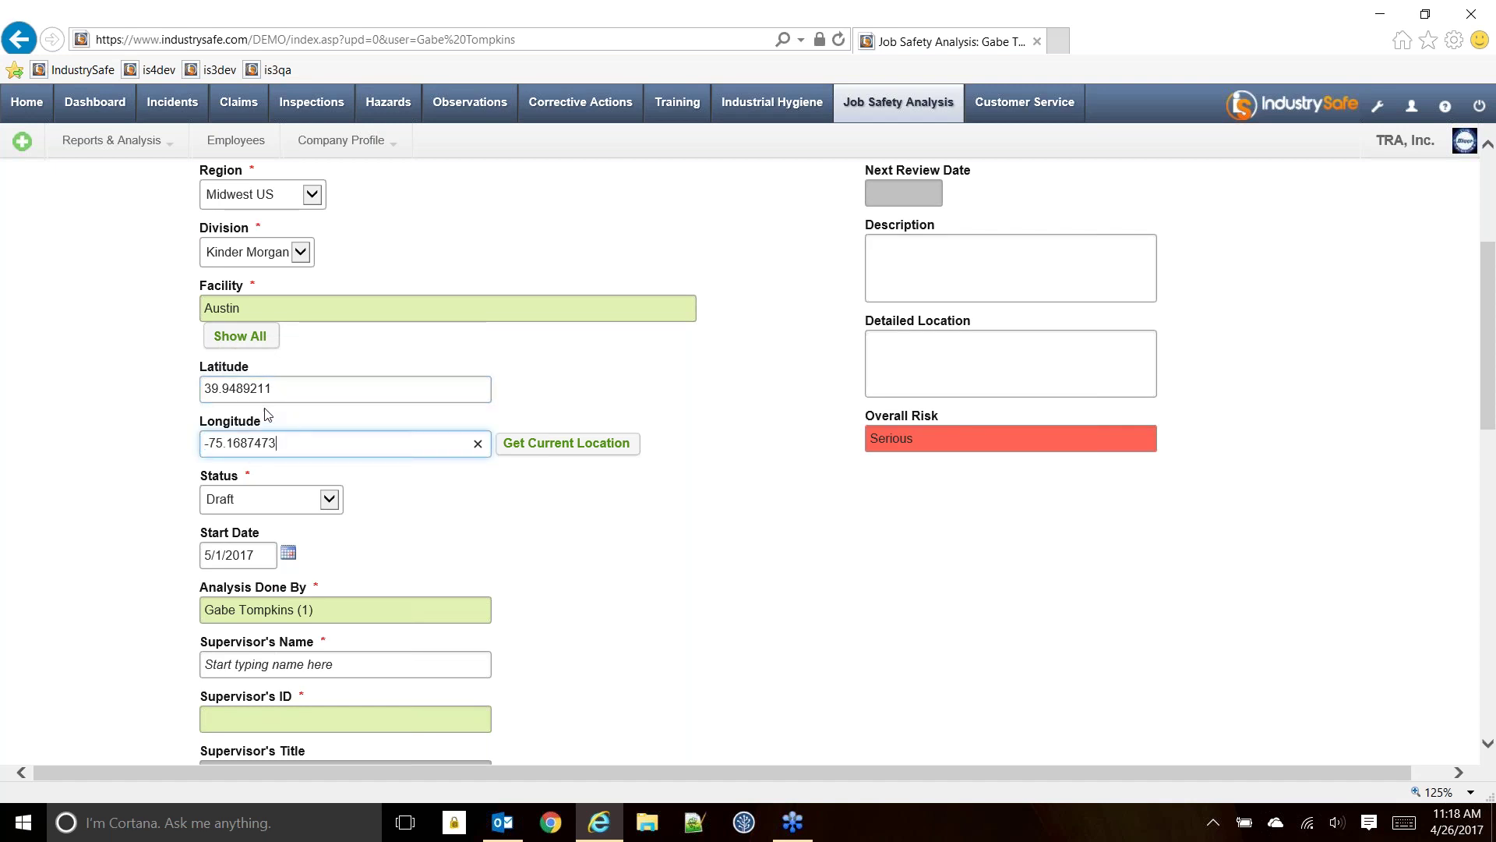
{"action": "left_click", "coordinate": [134, 508]}
- Assign the supervisor by name, auto-filling the supervisor ID and title COO
{"action": "scroll", "coordinate": [156, 499], "scroll_direction": "down", "scroll_amount": 2}
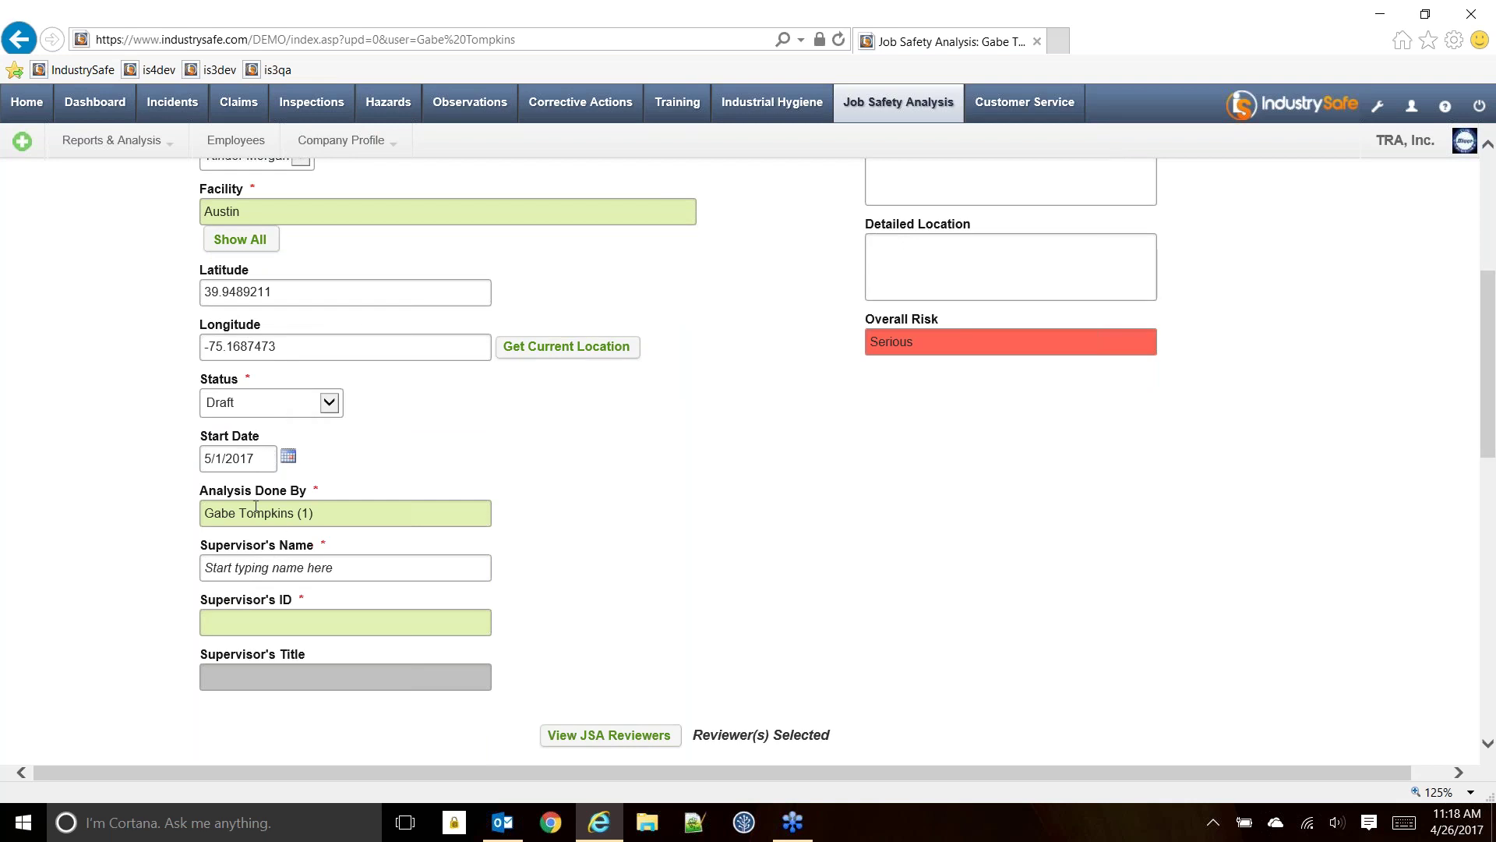
{"action": "left_click", "coordinate": [256, 566]}
{"action": "type", "text": "purice"}
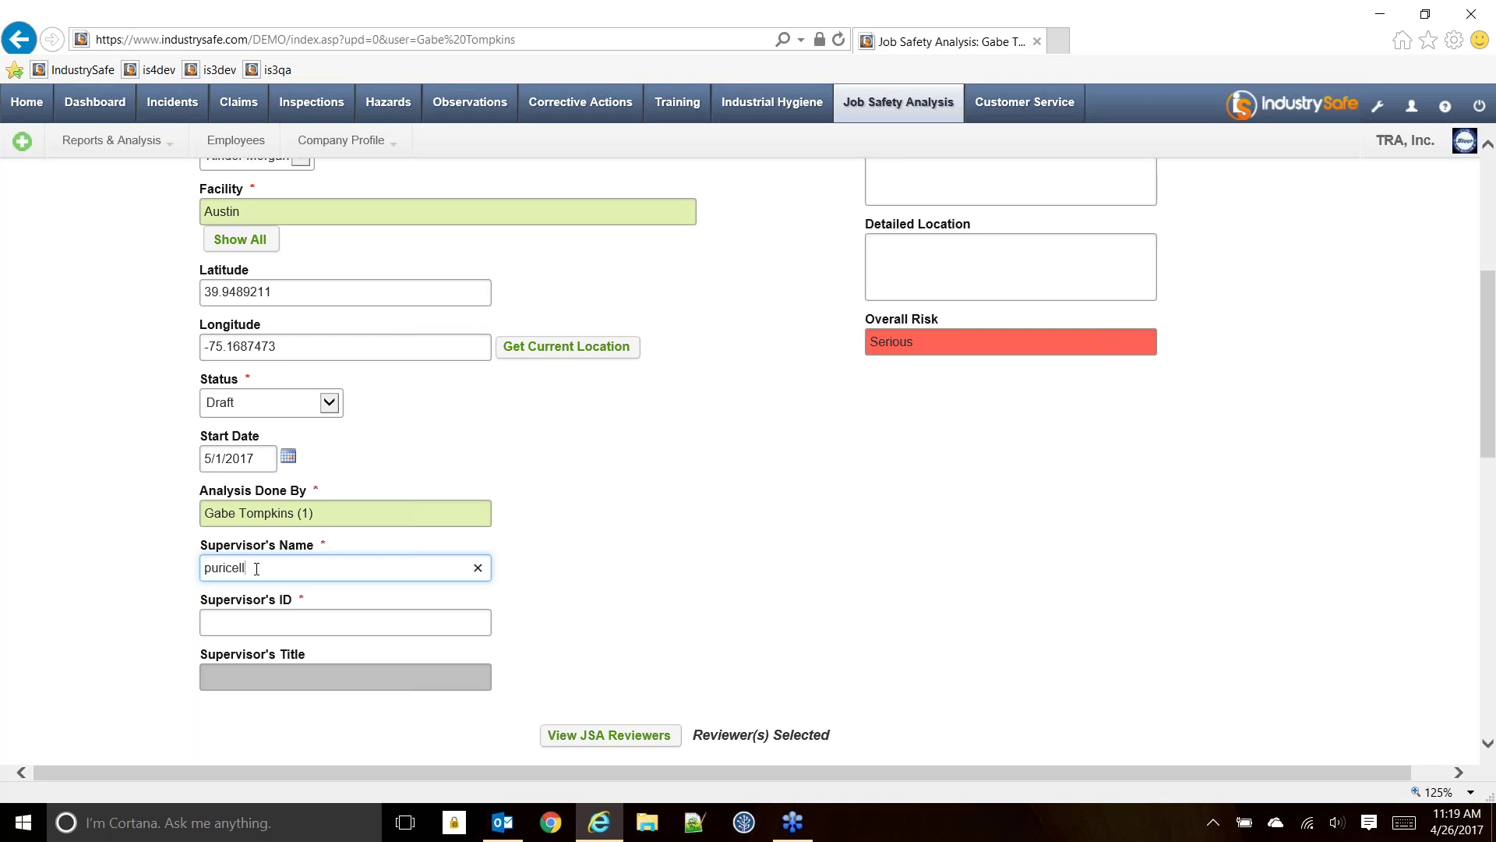
{"action": "type", "text": "ll"}
{"action": "left_click", "coordinate": [269, 602]}
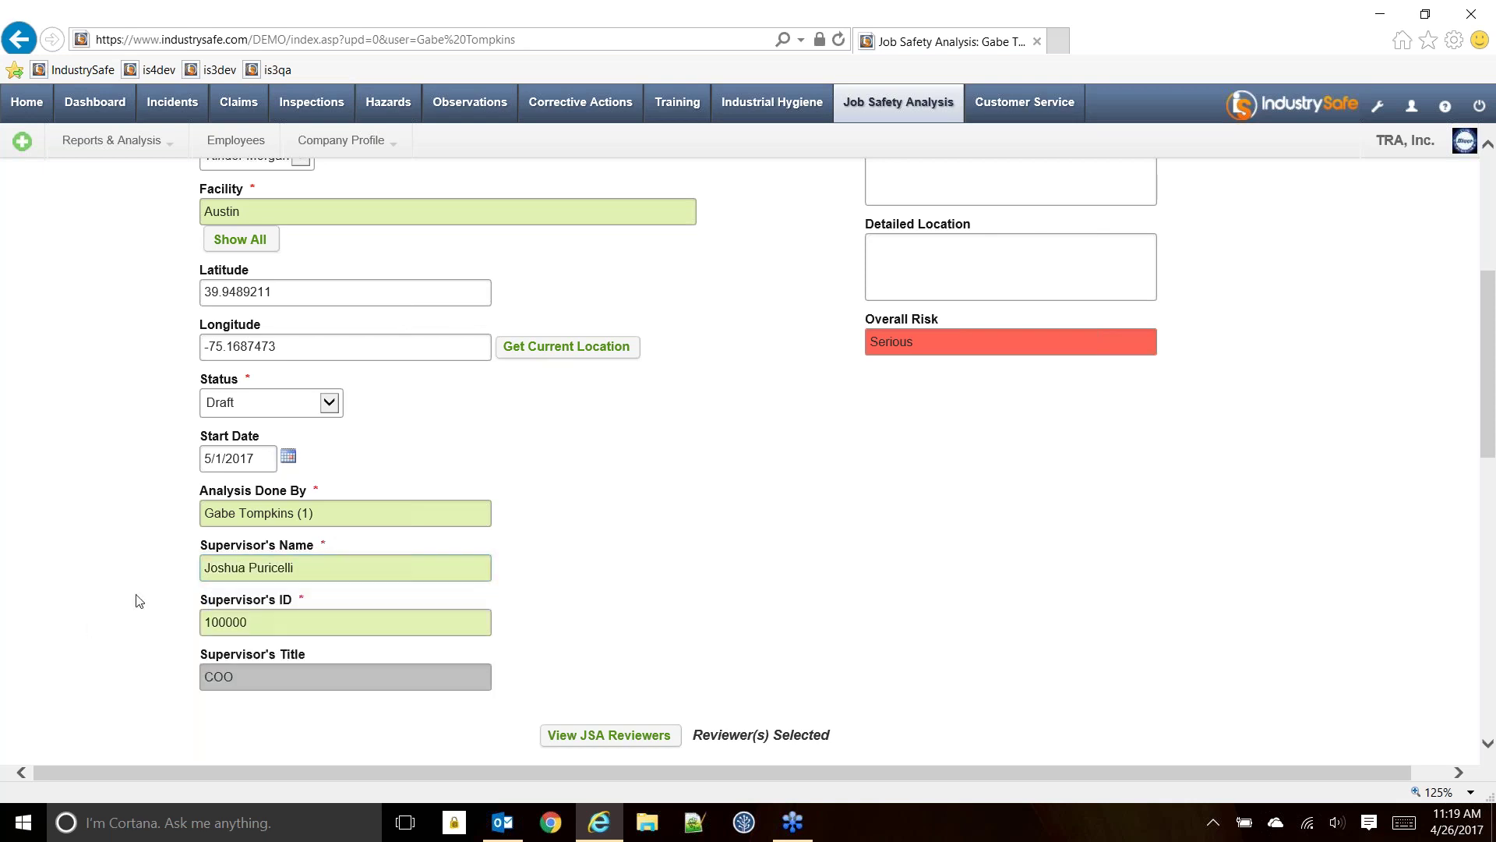
{"action": "scroll", "coordinate": [608, 632], "scroll_direction": "up", "scroll_amount": 5}
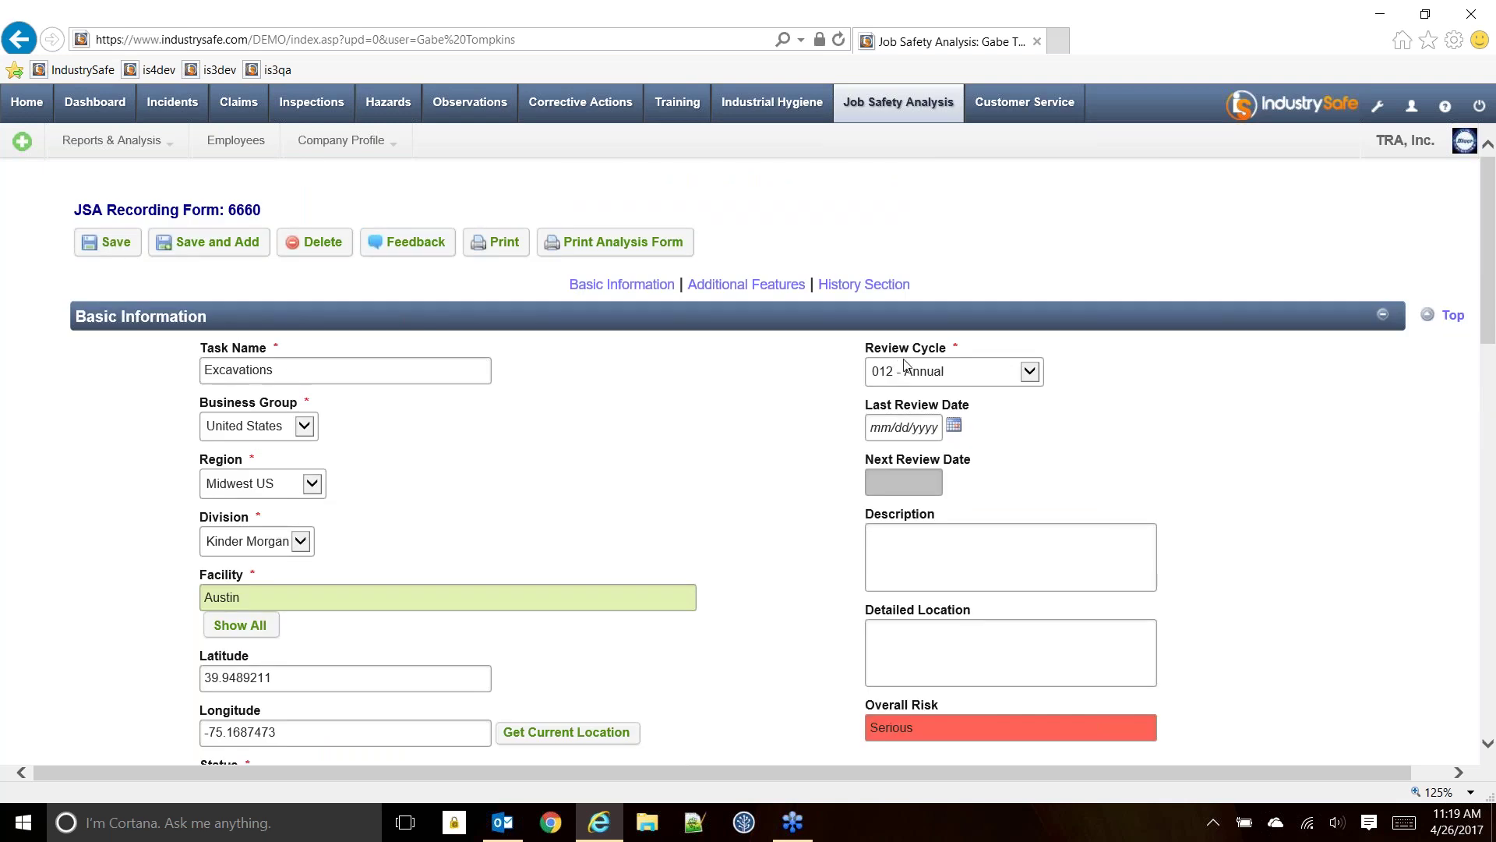
- Keep the review cycle Annual and describe the JSA as 'excavation work at the Austin Facility'
{"action": "left_click", "coordinate": [938, 374]}
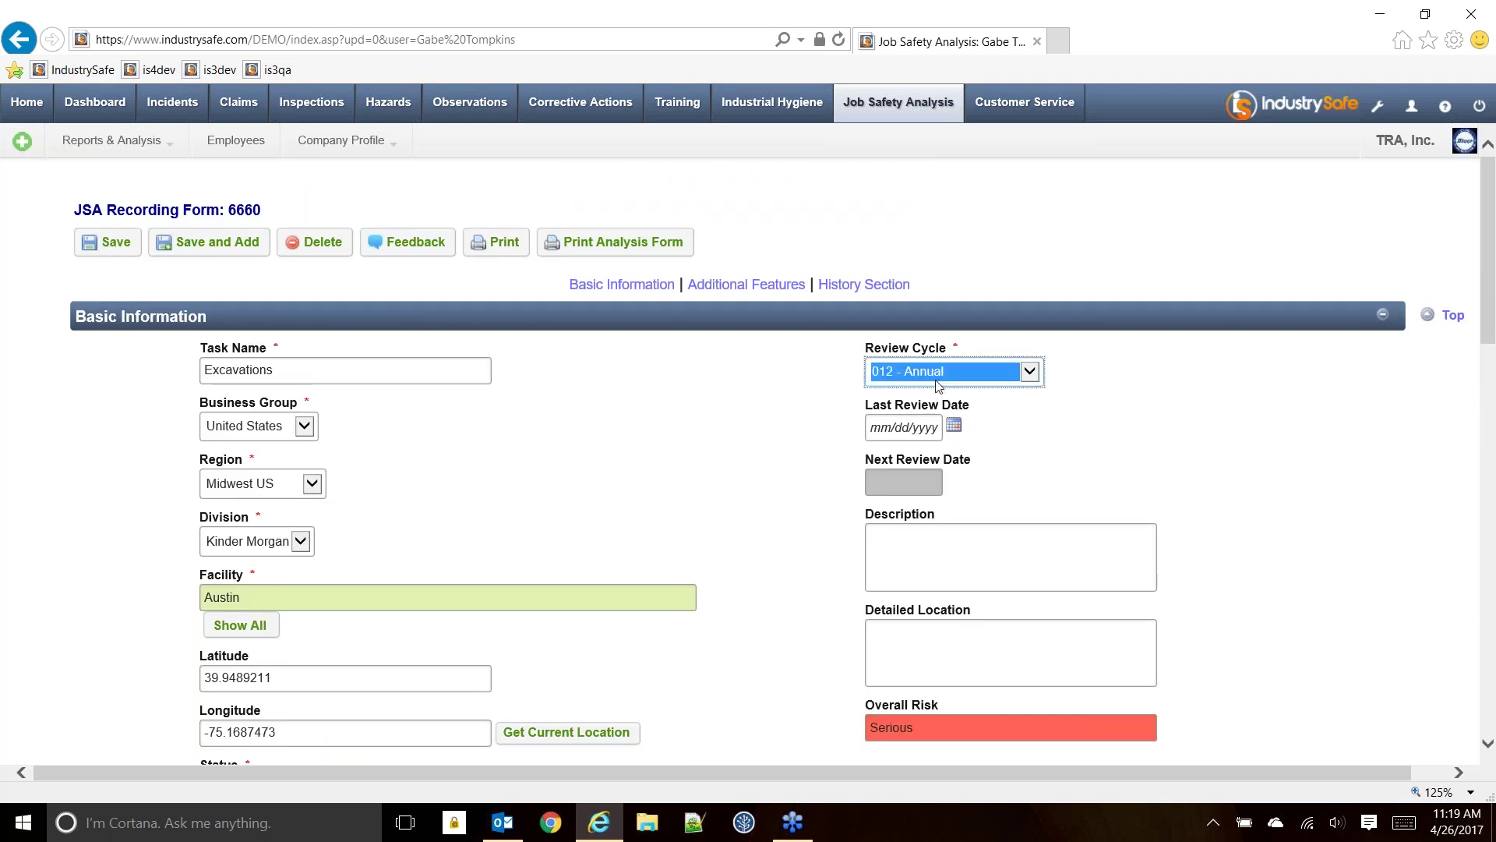
{"action": "left_click", "coordinate": [937, 385]}
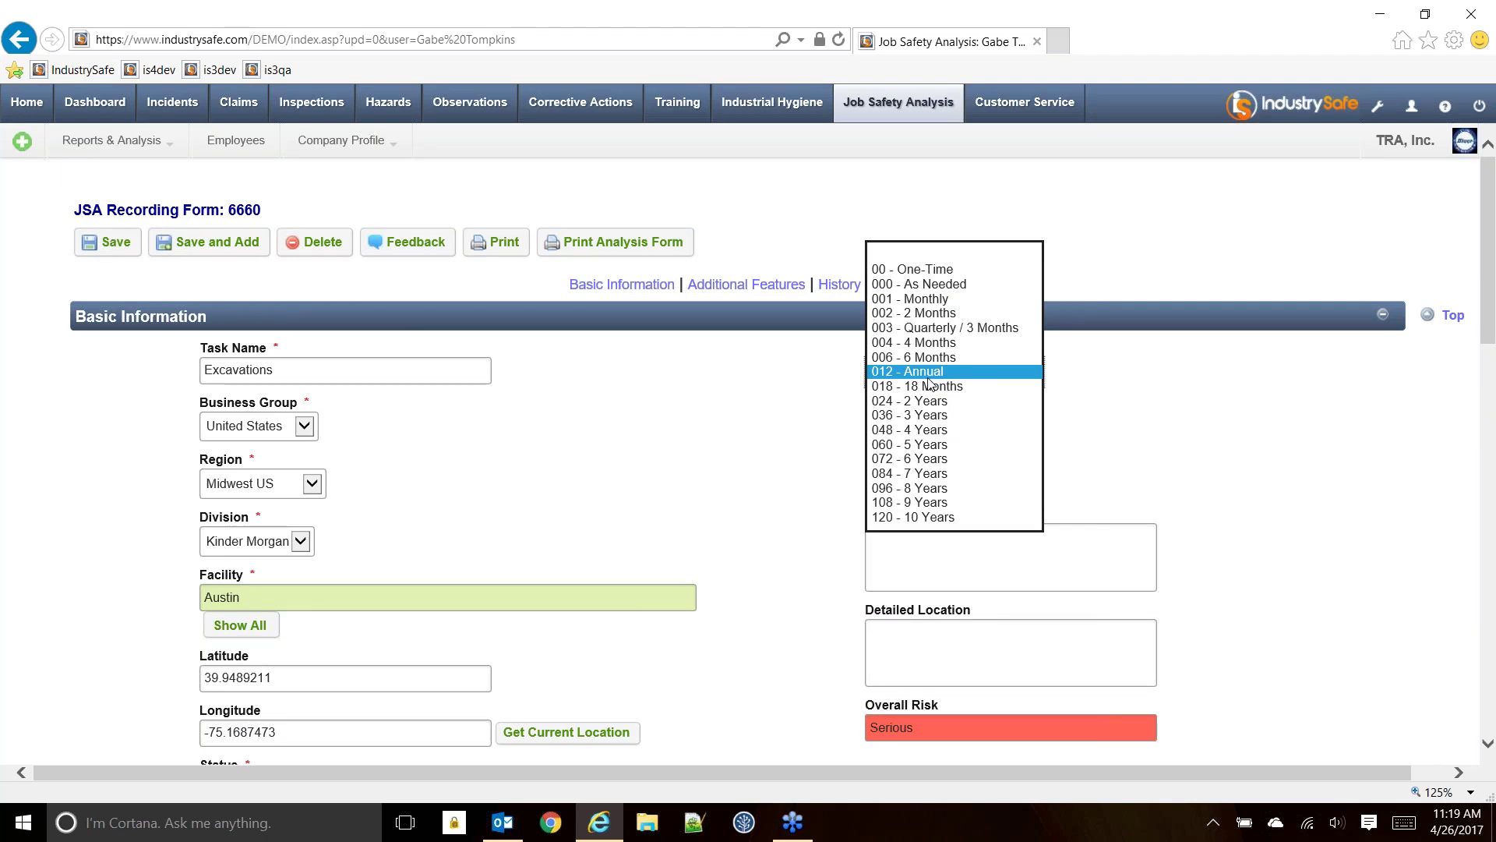
{"action": "left_click", "coordinate": [1099, 385]}
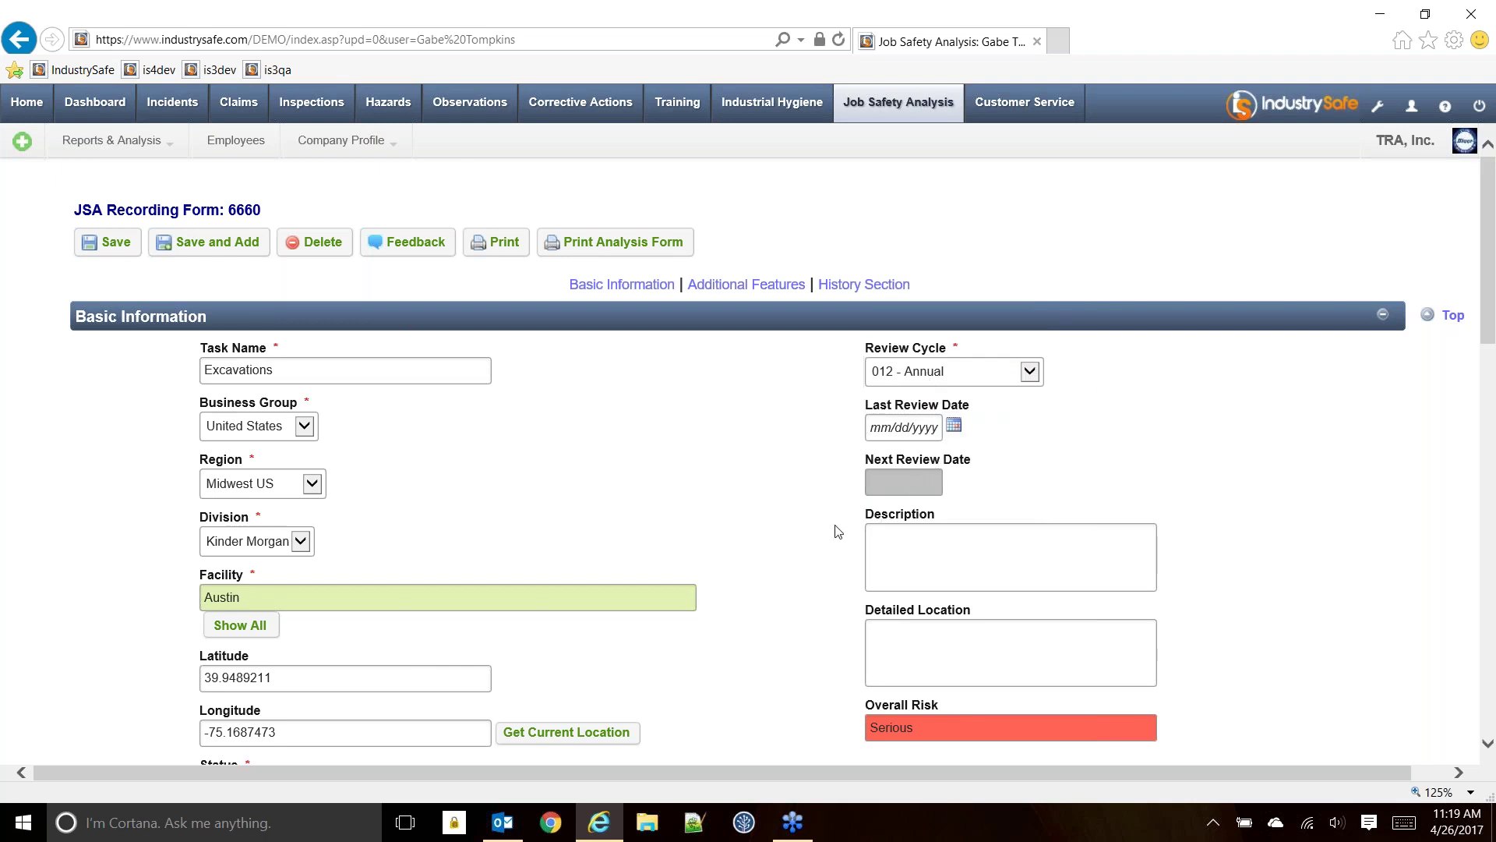
{"action": "scroll", "coordinate": [966, 453], "scroll_direction": "down", "scroll_amount": 2}
{"action": "left_click", "coordinate": [966, 452]}
{"action": "type", "text": "exc"}
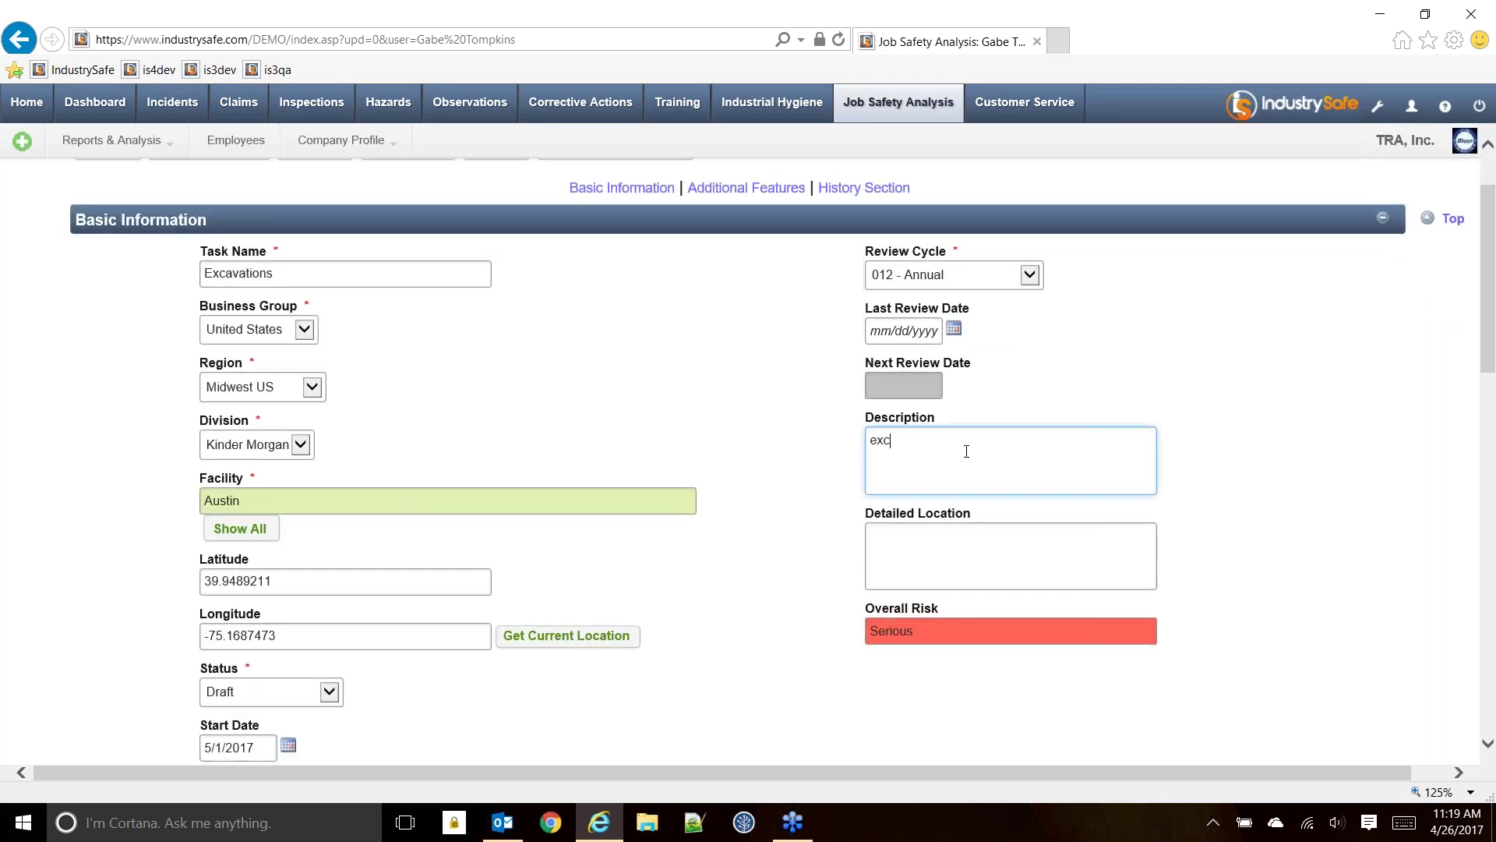
{"action": "type", "text": "avation work at the Austin F"}
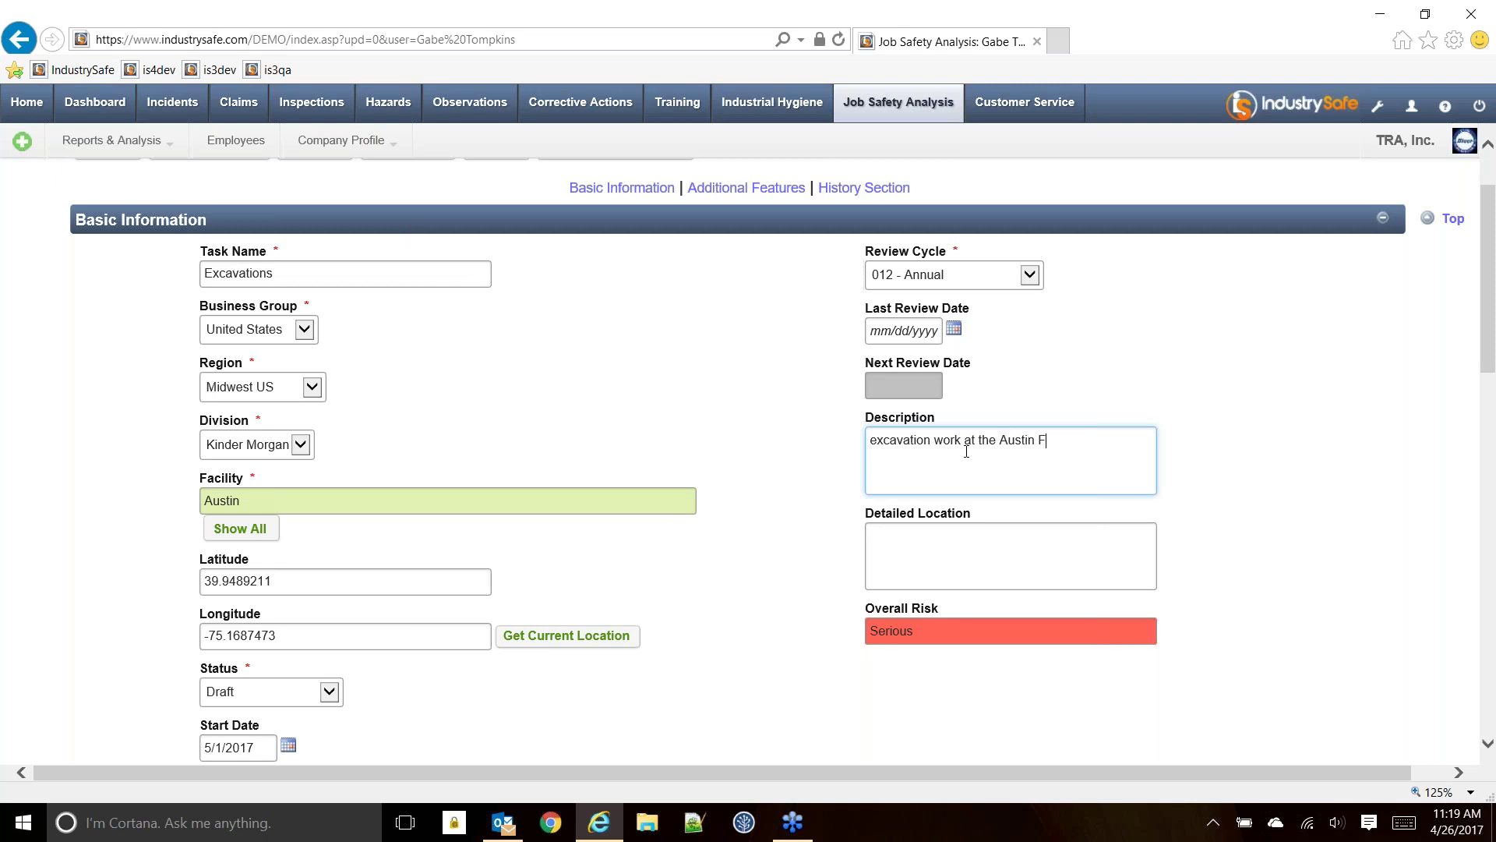
{"action": "type", "text": "acility"}
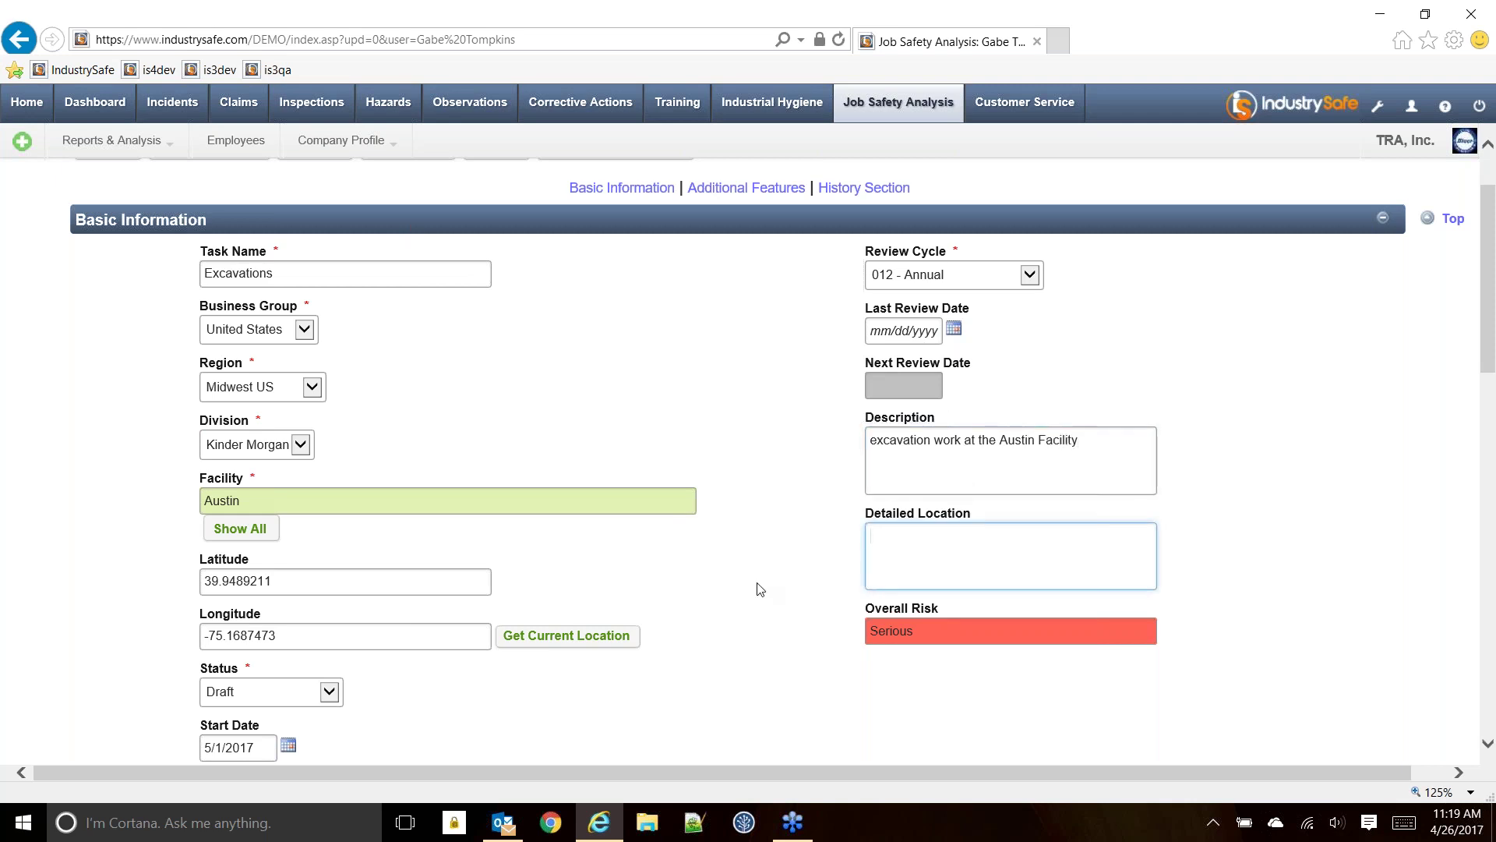
{"action": "scroll", "coordinate": [788, 561], "scroll_direction": "down", "scroll_amount": 2}
- Edit the JSA reviewer list and add the first filtered employee as a reviewer
{"action": "scroll", "coordinate": [790, 560], "scroll_direction": "down", "scroll_amount": 2}
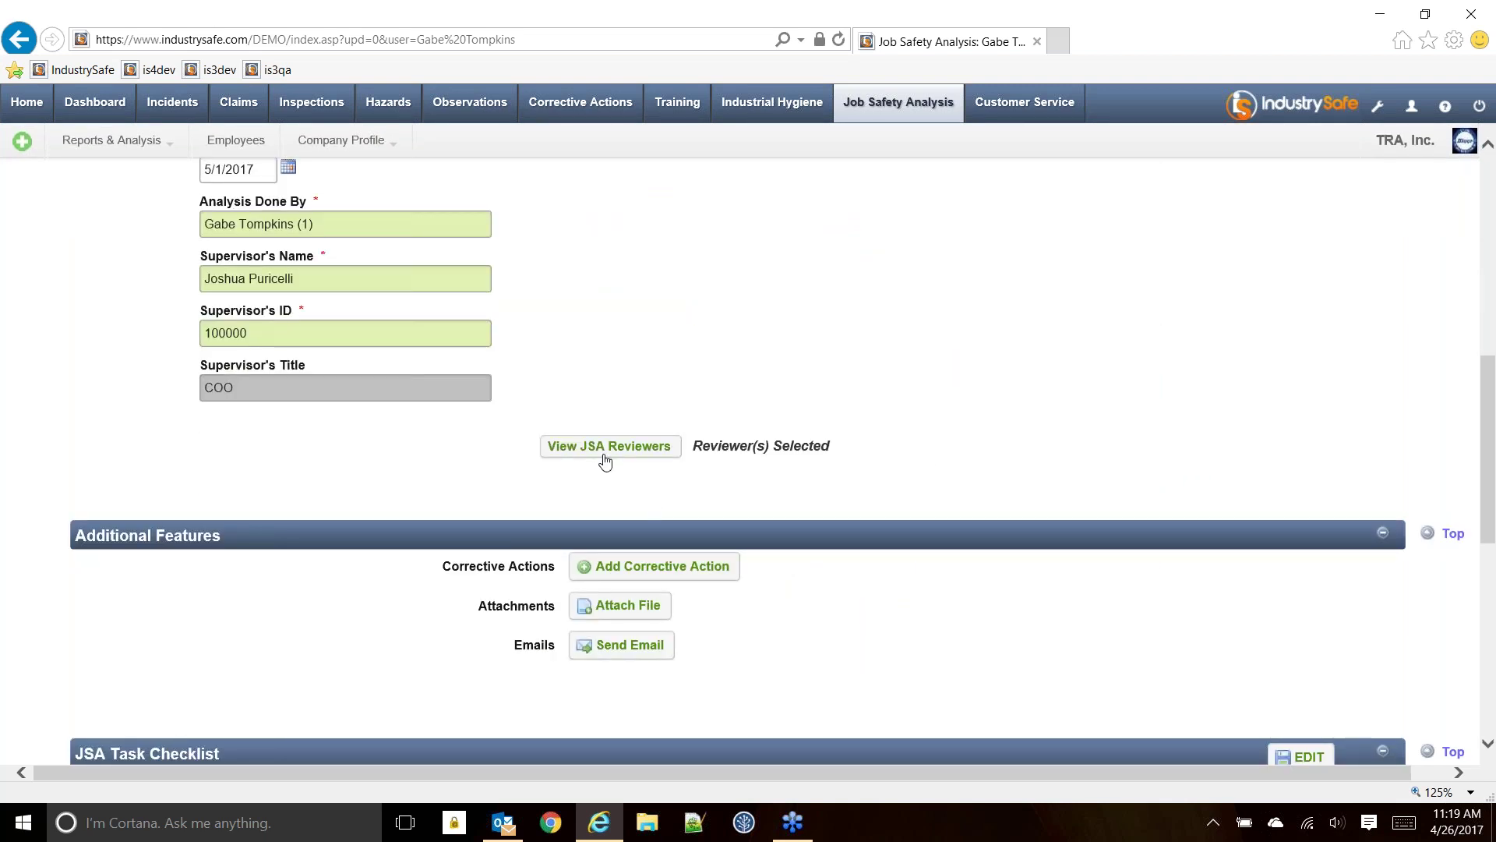
{"action": "scroll", "coordinate": [601, 434], "scroll_direction": "up", "scroll_amount": 10}
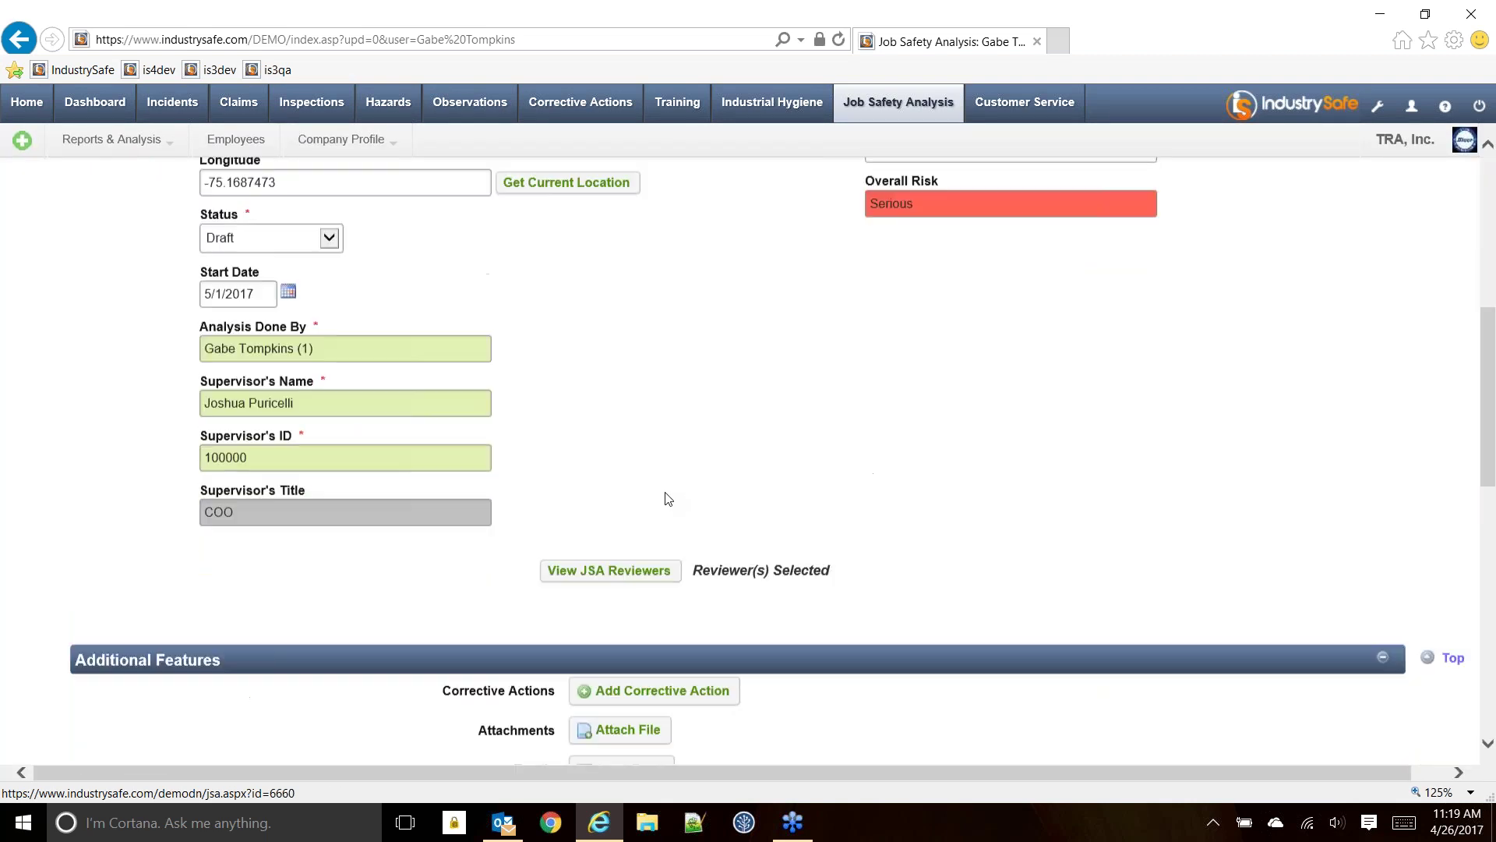
{"action": "scroll", "coordinate": [662, 493], "scroll_direction": "down", "scroll_amount": 8}
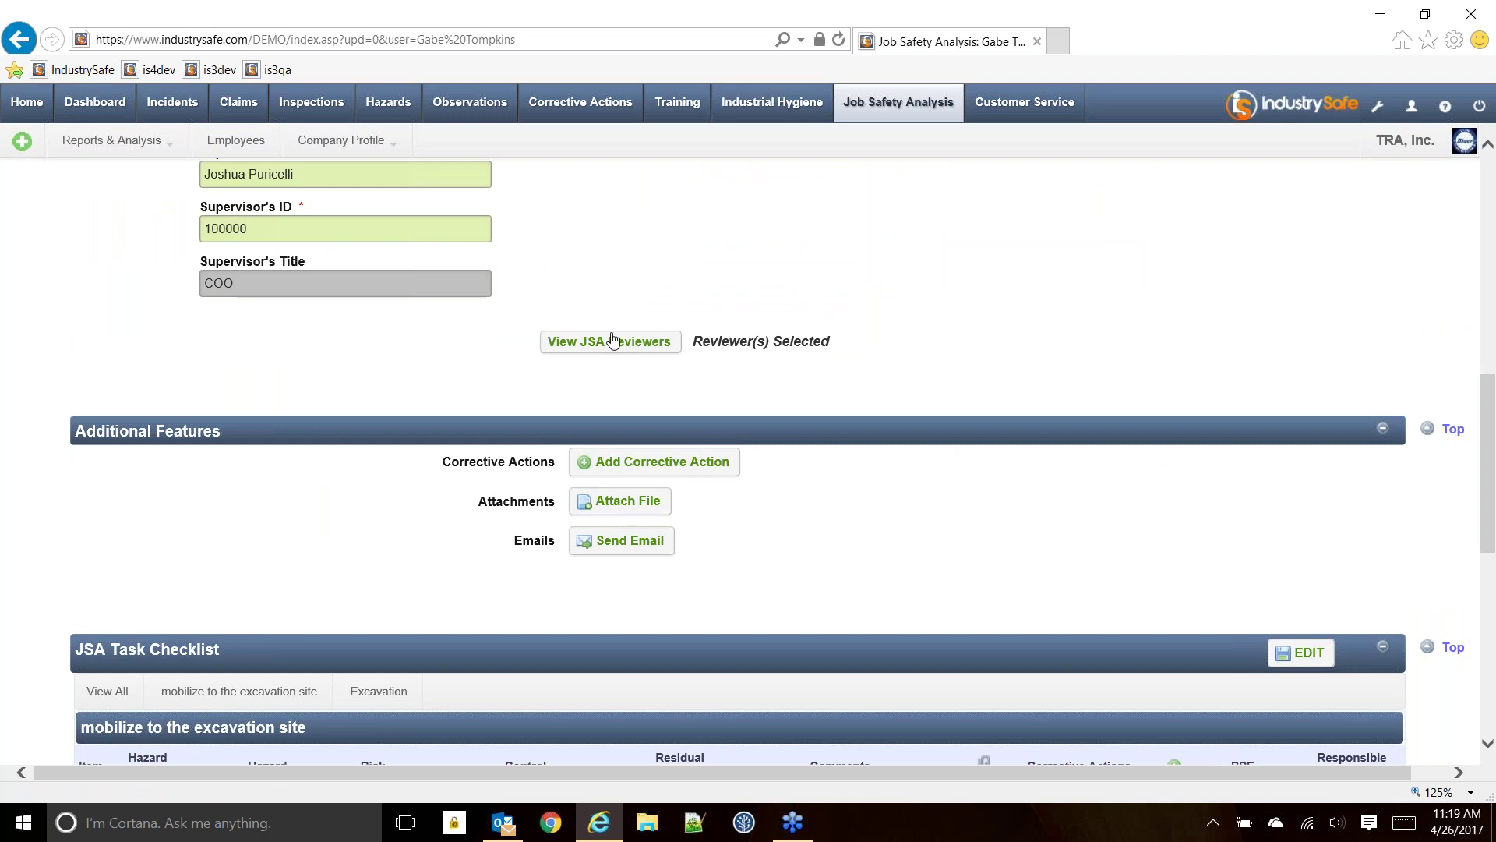
{"action": "left_click", "coordinate": [615, 341]}
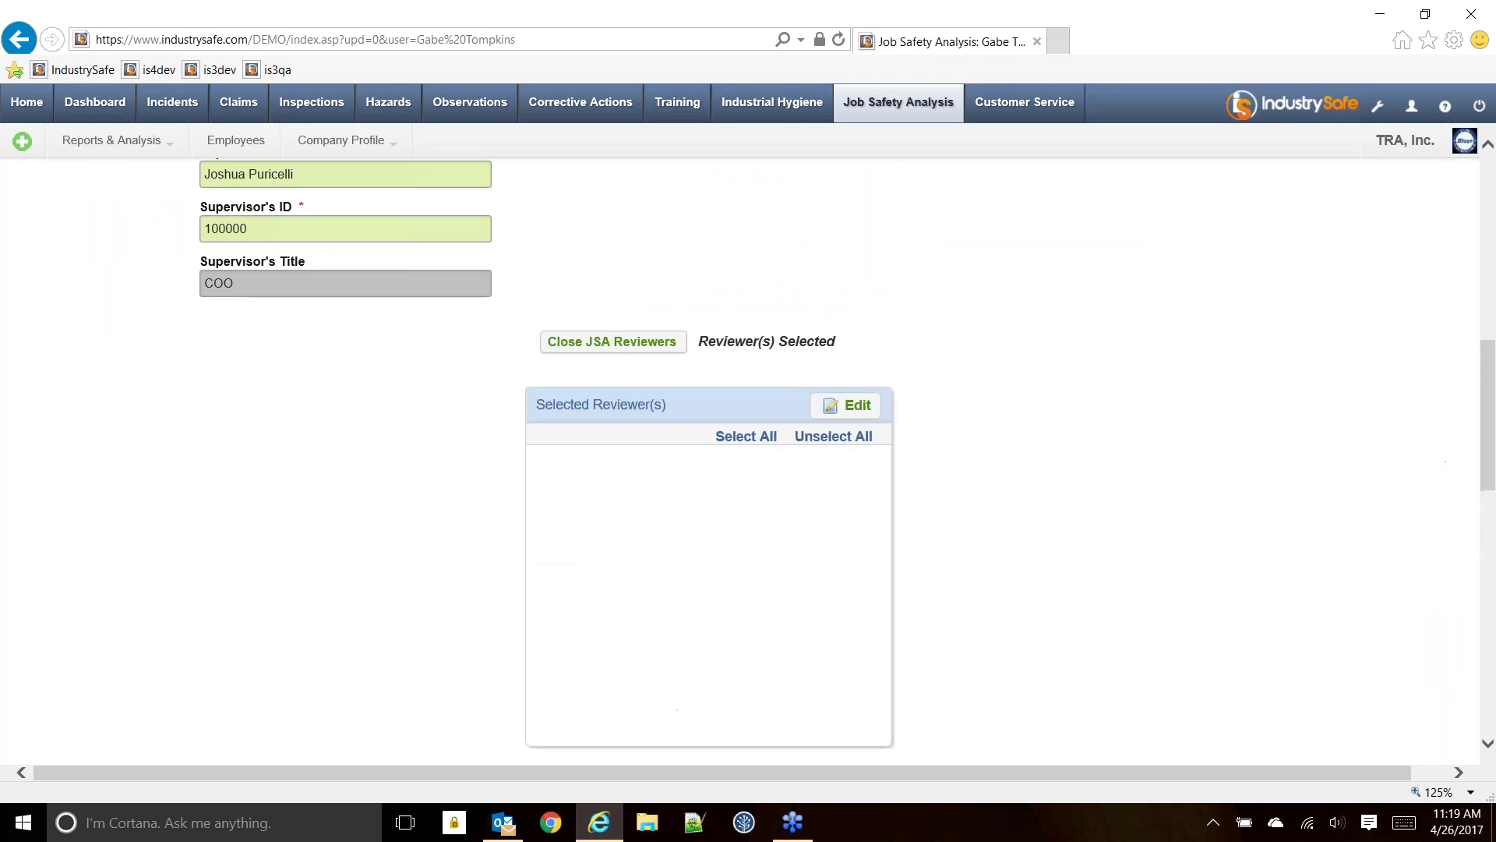
{"action": "left_click", "coordinate": [845, 405]}
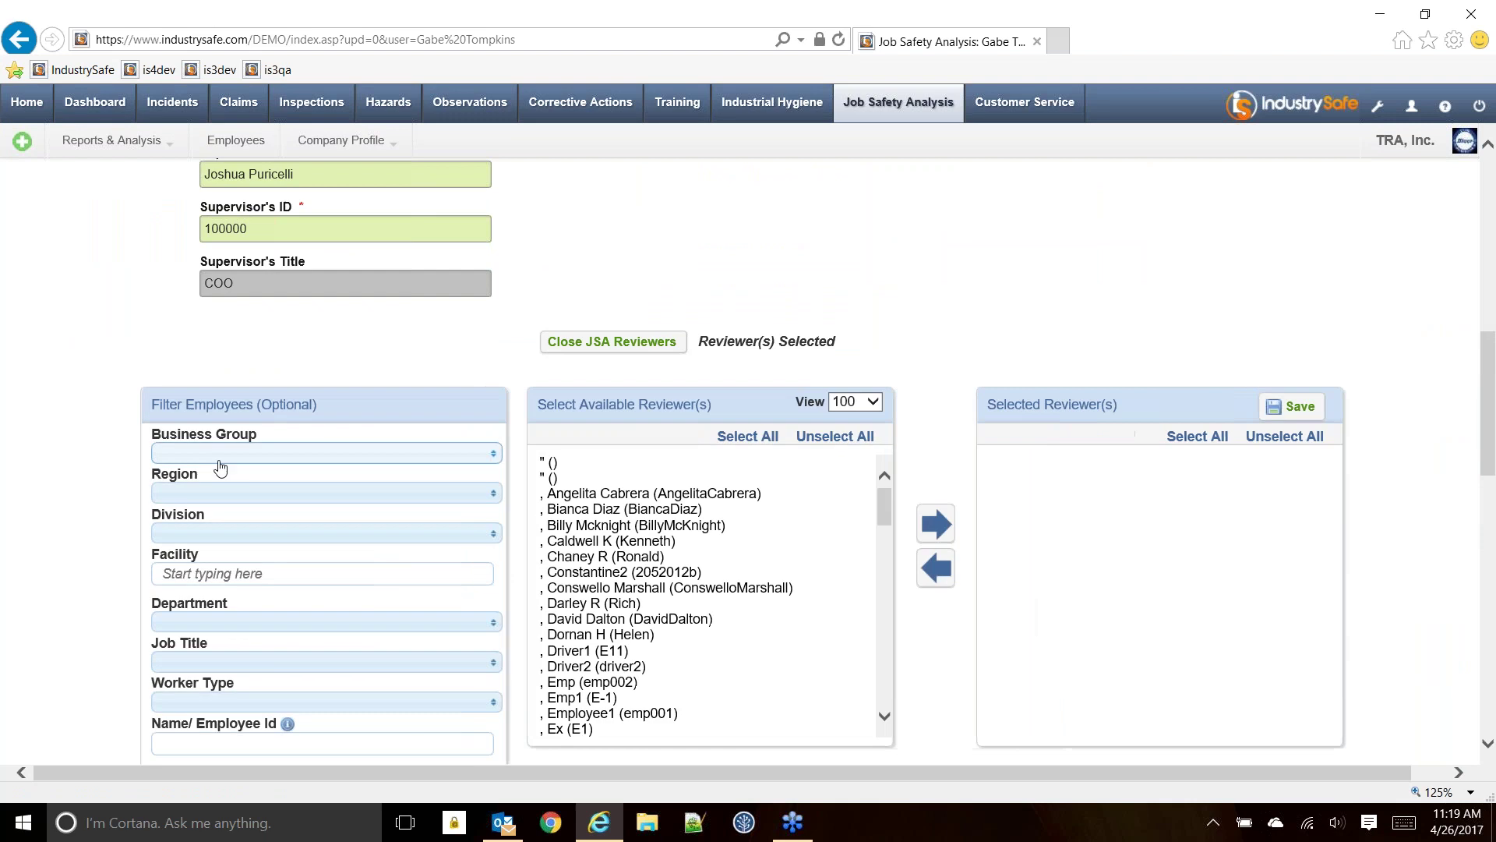
{"action": "scroll", "coordinate": [590, 508], "scroll_direction": "down", "scroll_amount": 2}
{"action": "scroll", "coordinate": [134, 441], "scroll_direction": "down", "scroll_amount": 3}
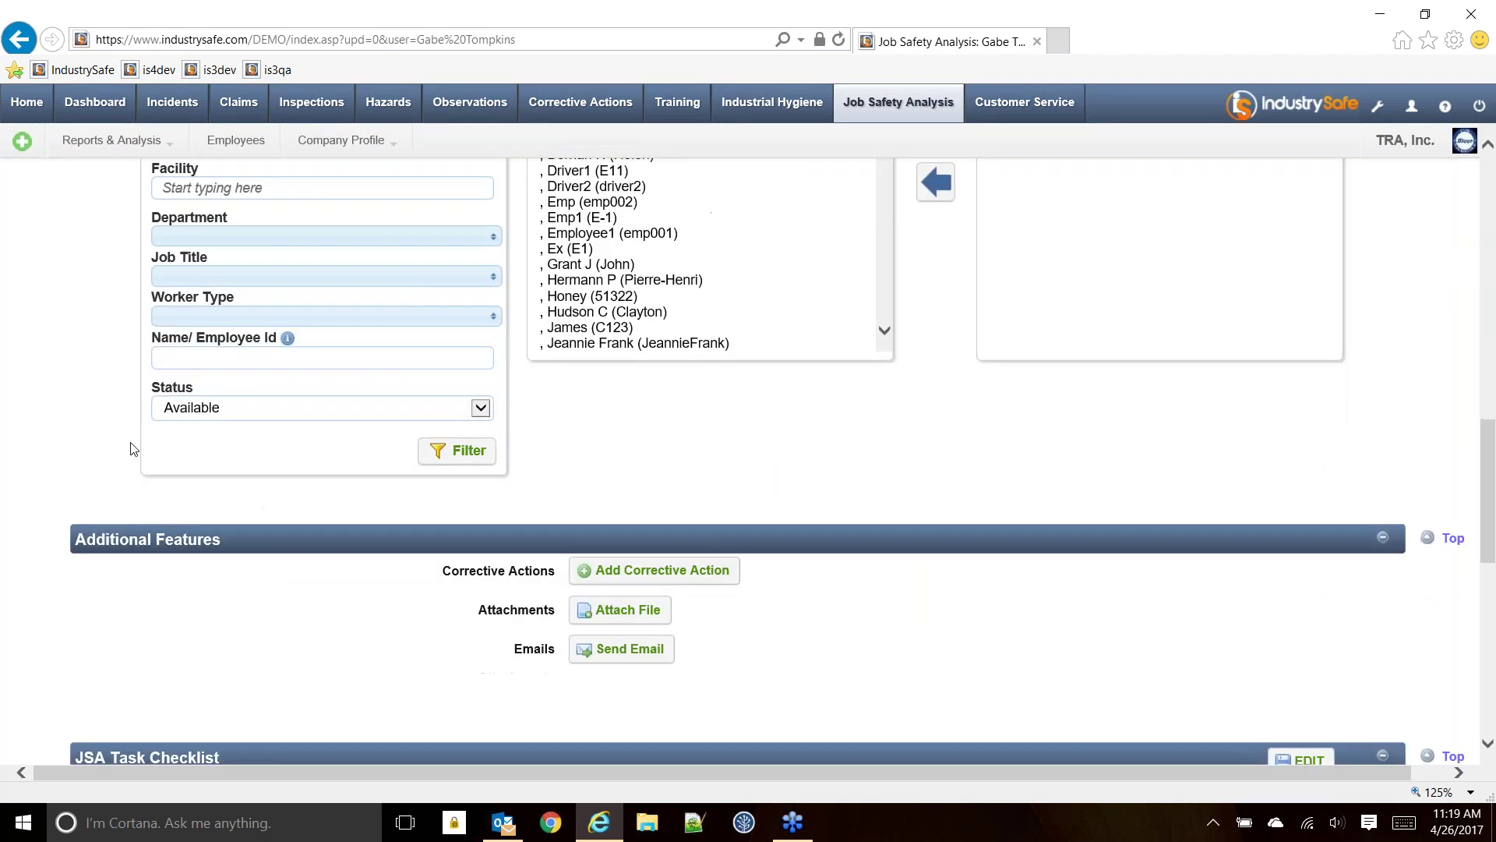
{"action": "scroll", "coordinate": [207, 421], "scroll_direction": "up", "scroll_amount": 2}
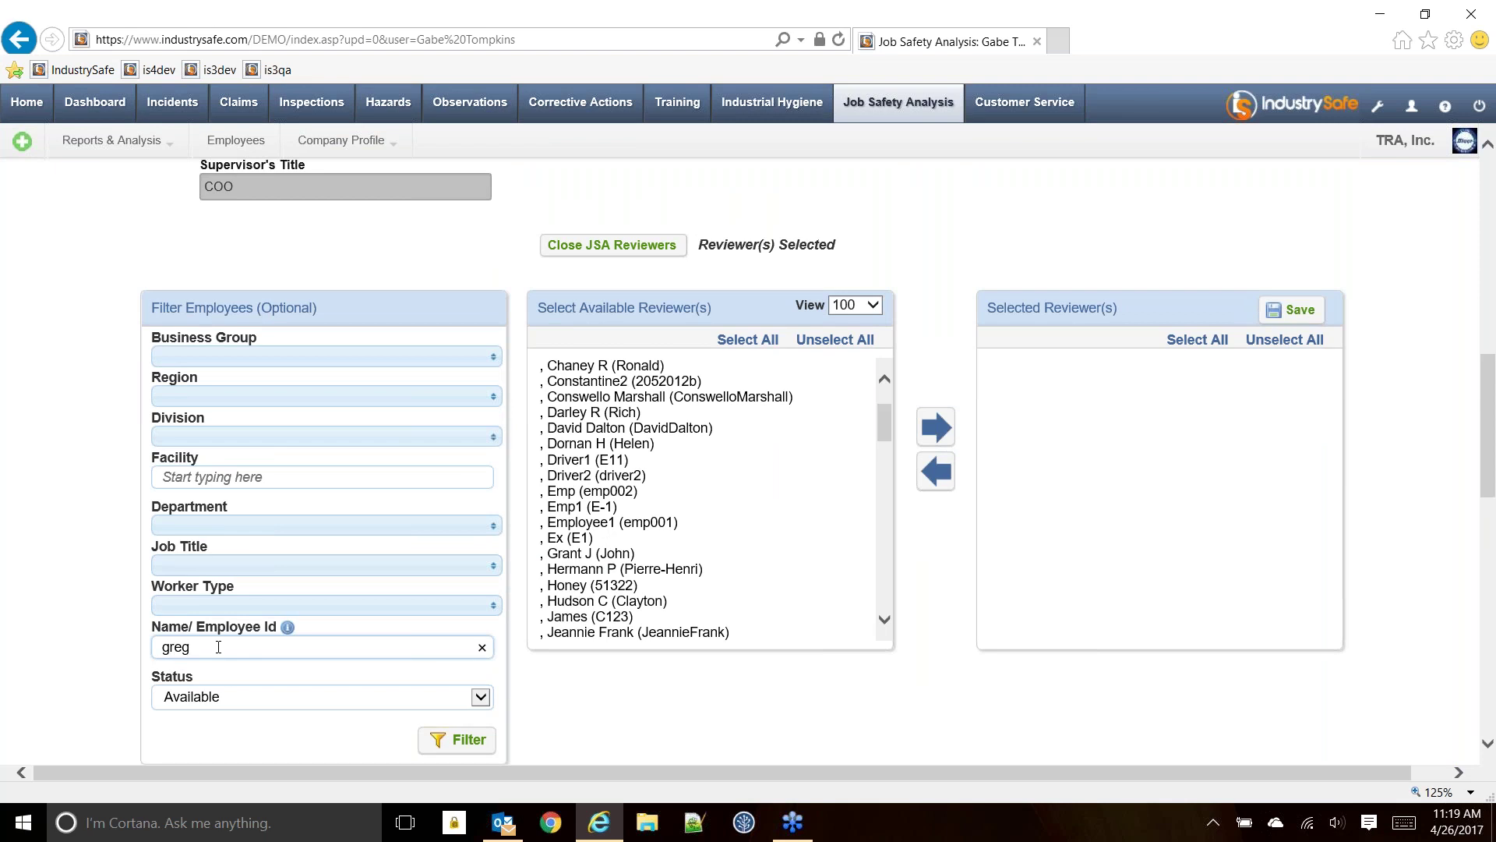
{"action": "left_click", "coordinate": [460, 740]}
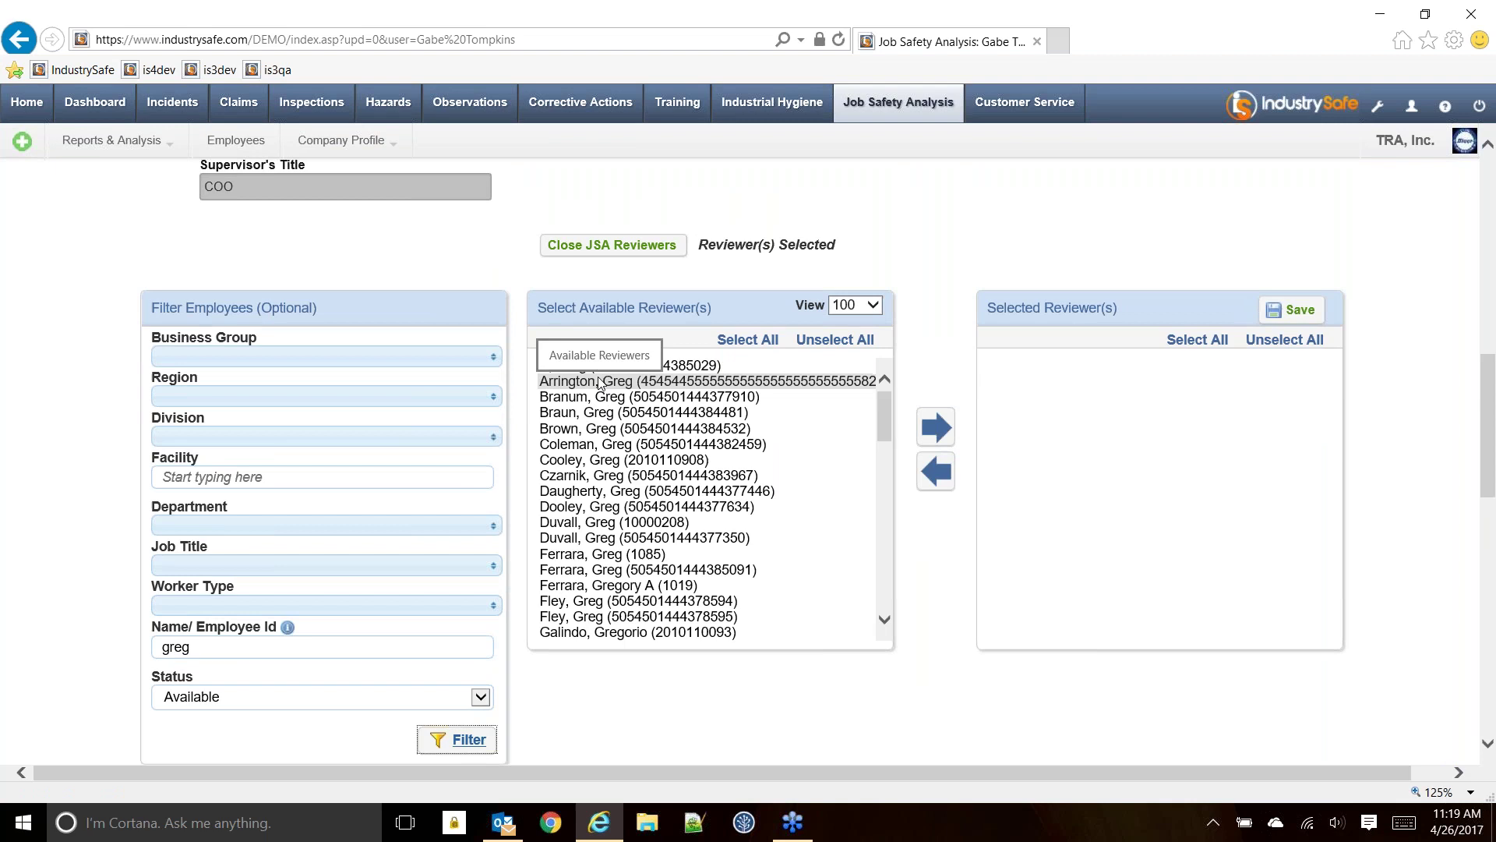
{"action": "left_click", "coordinate": [615, 569]}
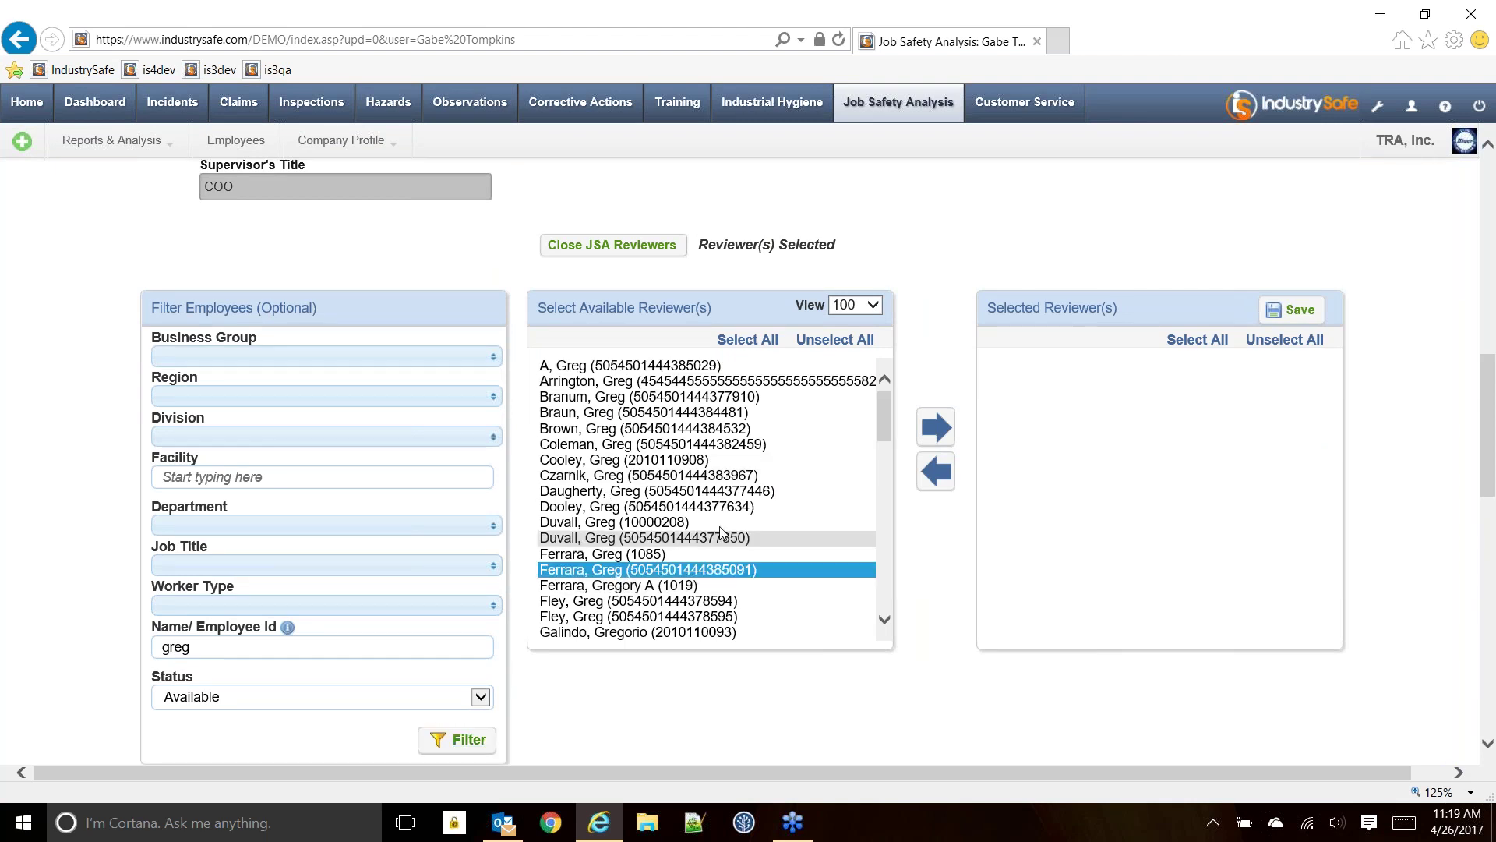
{"action": "left_click", "coordinate": [935, 426]}
- Filter employees by 'k', add a second reviewer, and save the reviewer list
{"action": "left_click", "coordinate": [213, 646]}
{"action": "key", "text": "ctrl+a"}
{"action": "type", "text": "k"}
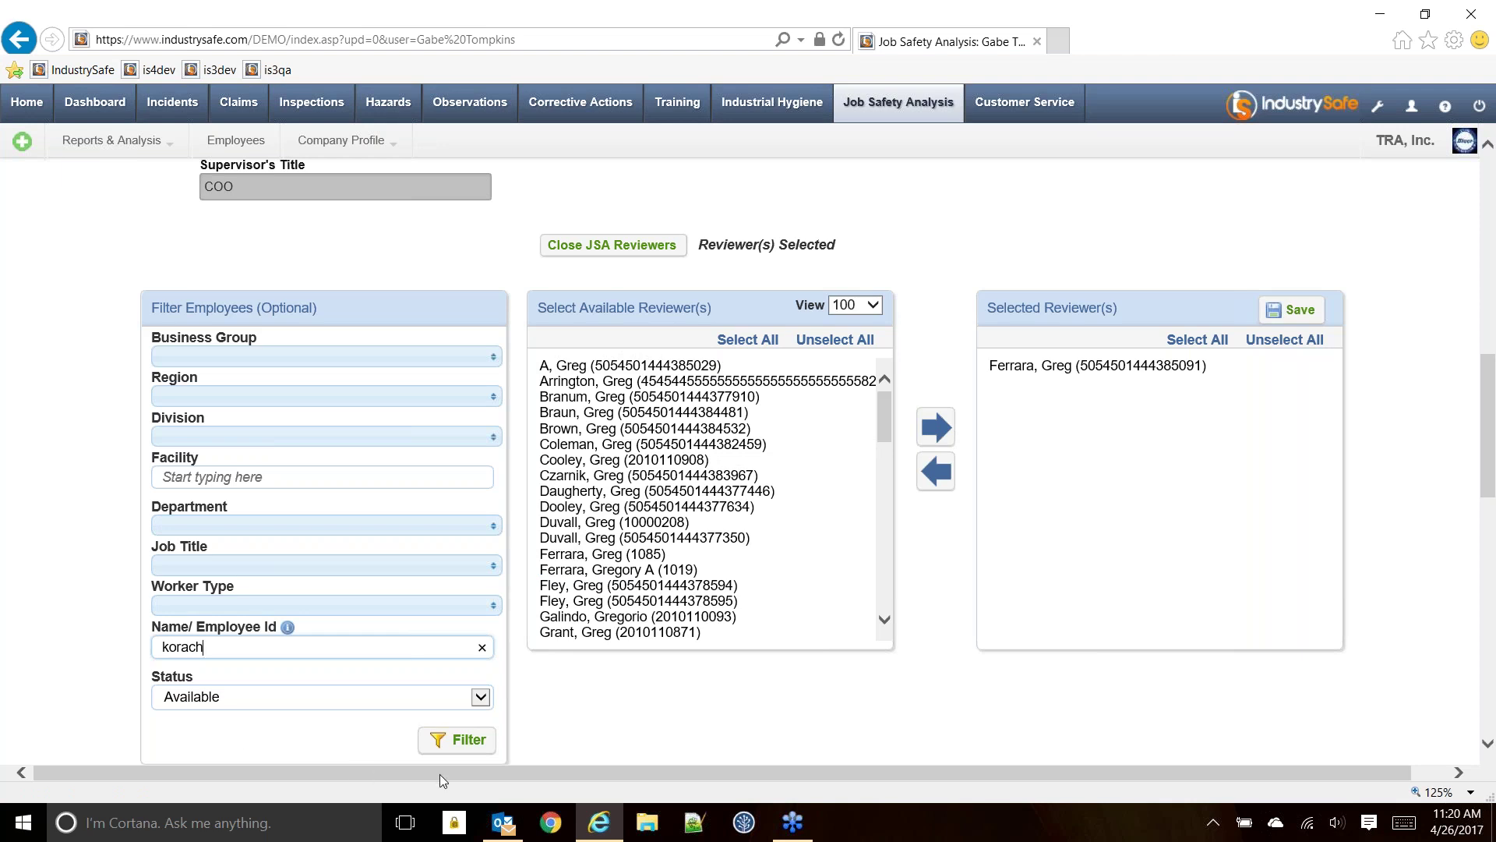
{"action": "left_click", "coordinate": [437, 740]}
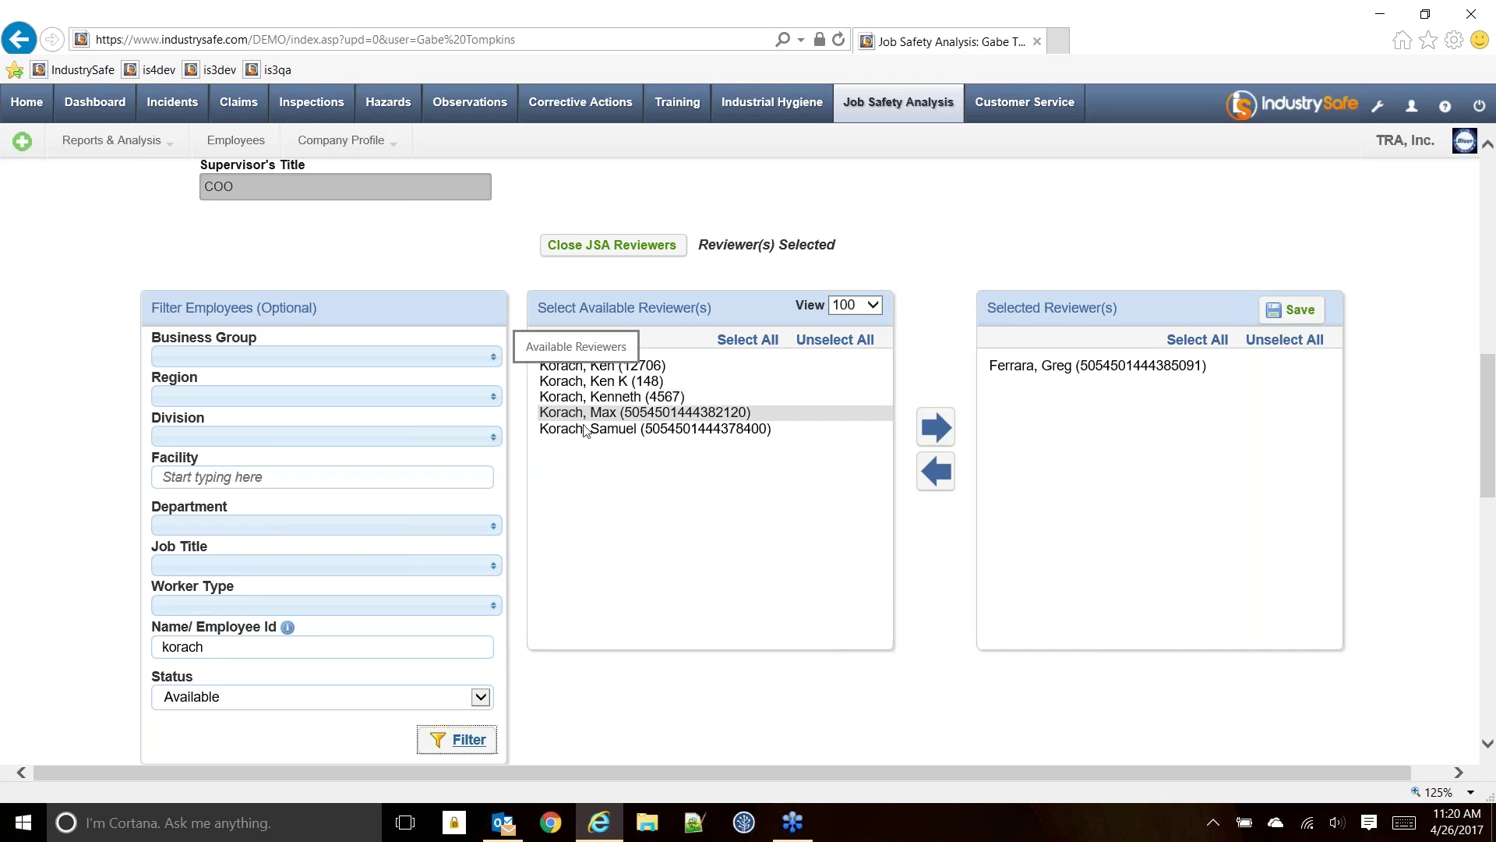
{"action": "left_click", "coordinate": [592, 412]}
{"action": "left_click", "coordinate": [940, 439]}
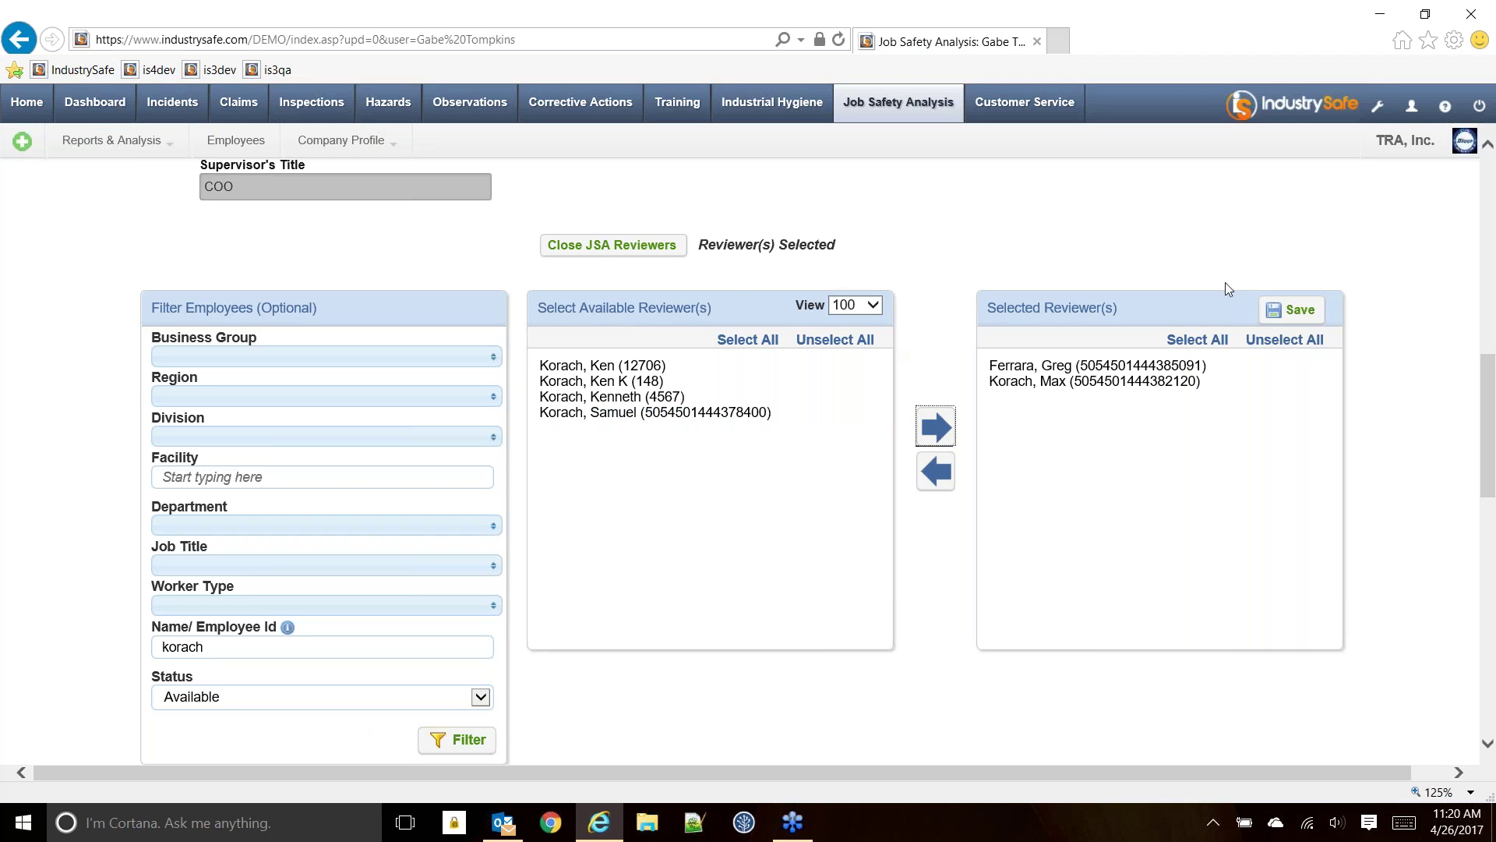
{"action": "left_click", "coordinate": [1296, 311]}
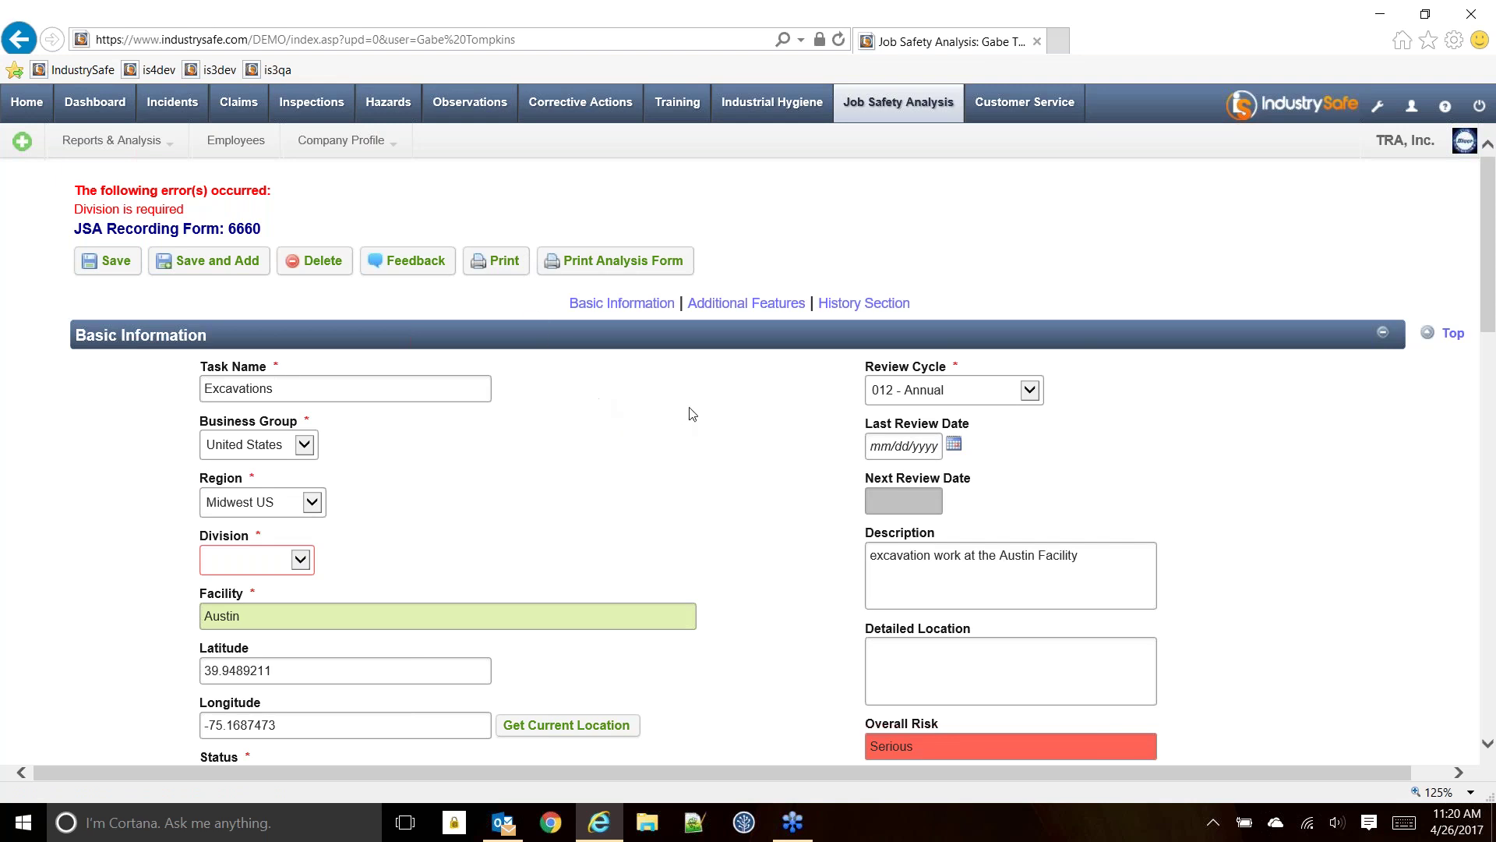
- Attach img3.jpg from the Pictures folder to JSA Recording Form 6660
{"action": "scroll", "coordinate": [736, 438], "scroll_direction": "down", "scroll_amount": 1}
{"action": "scroll", "coordinate": [736, 438], "scroll_direction": "down", "scroll_amount": 8}
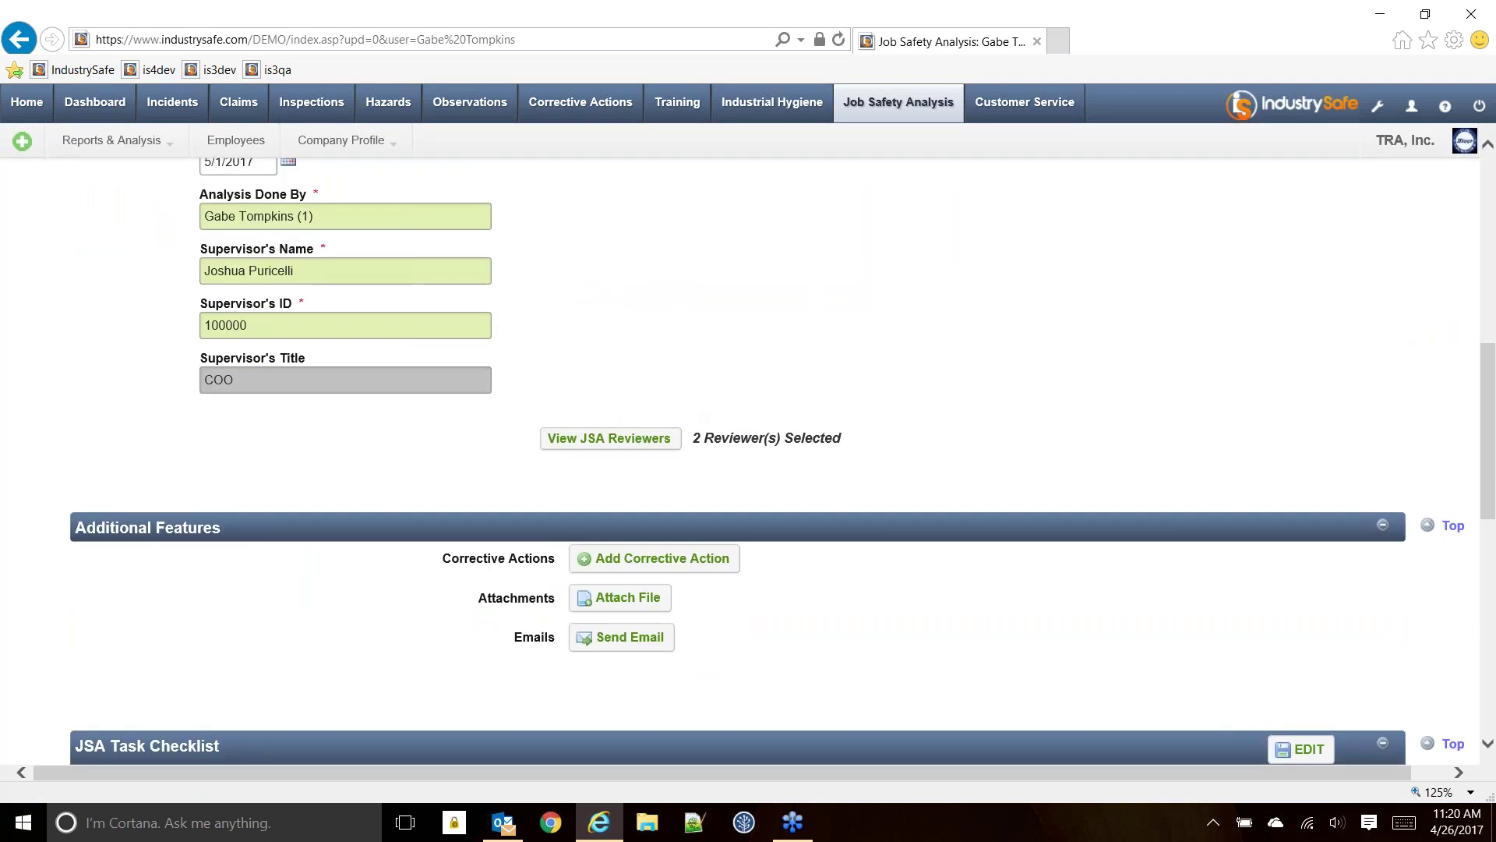
{"action": "scroll", "coordinate": [577, 535], "scroll_direction": "down", "scroll_amount": 4}
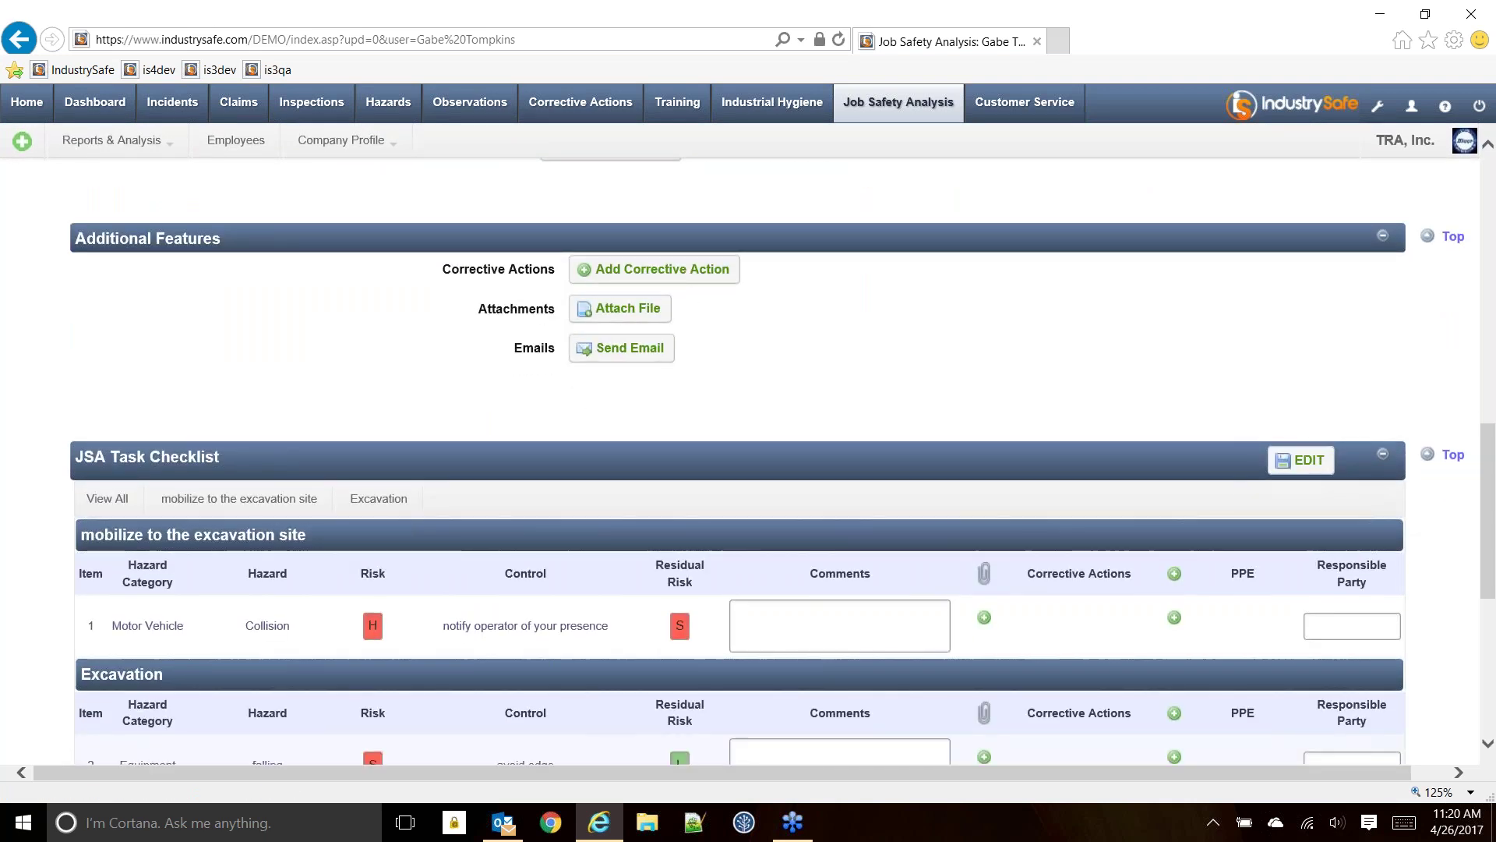
{"action": "left_click", "coordinate": [628, 310]}
{"action": "left_click", "coordinate": [565, 319]}
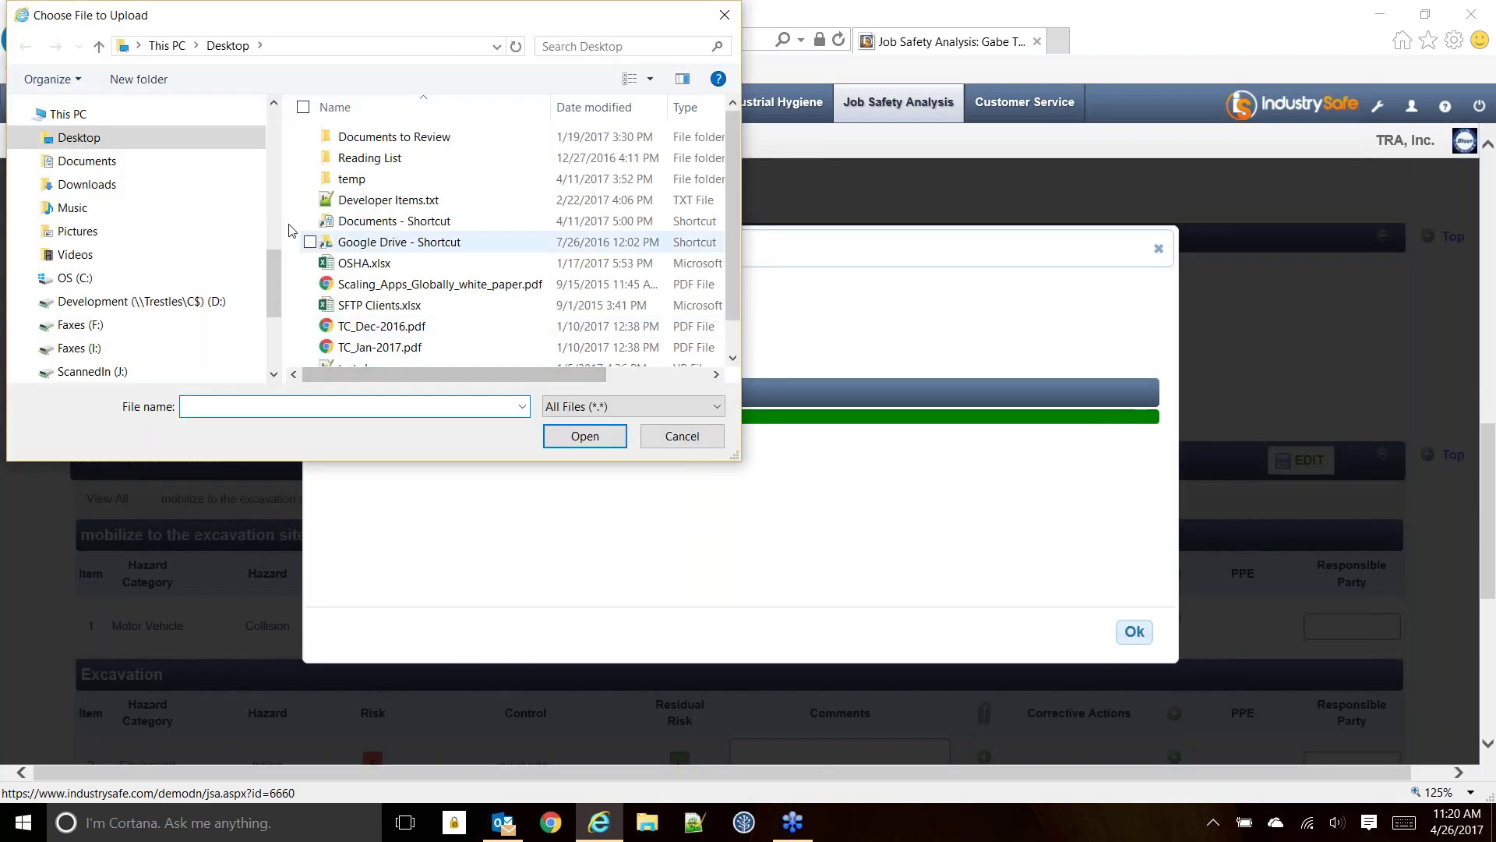
{"action": "left_click", "coordinate": [72, 231]}
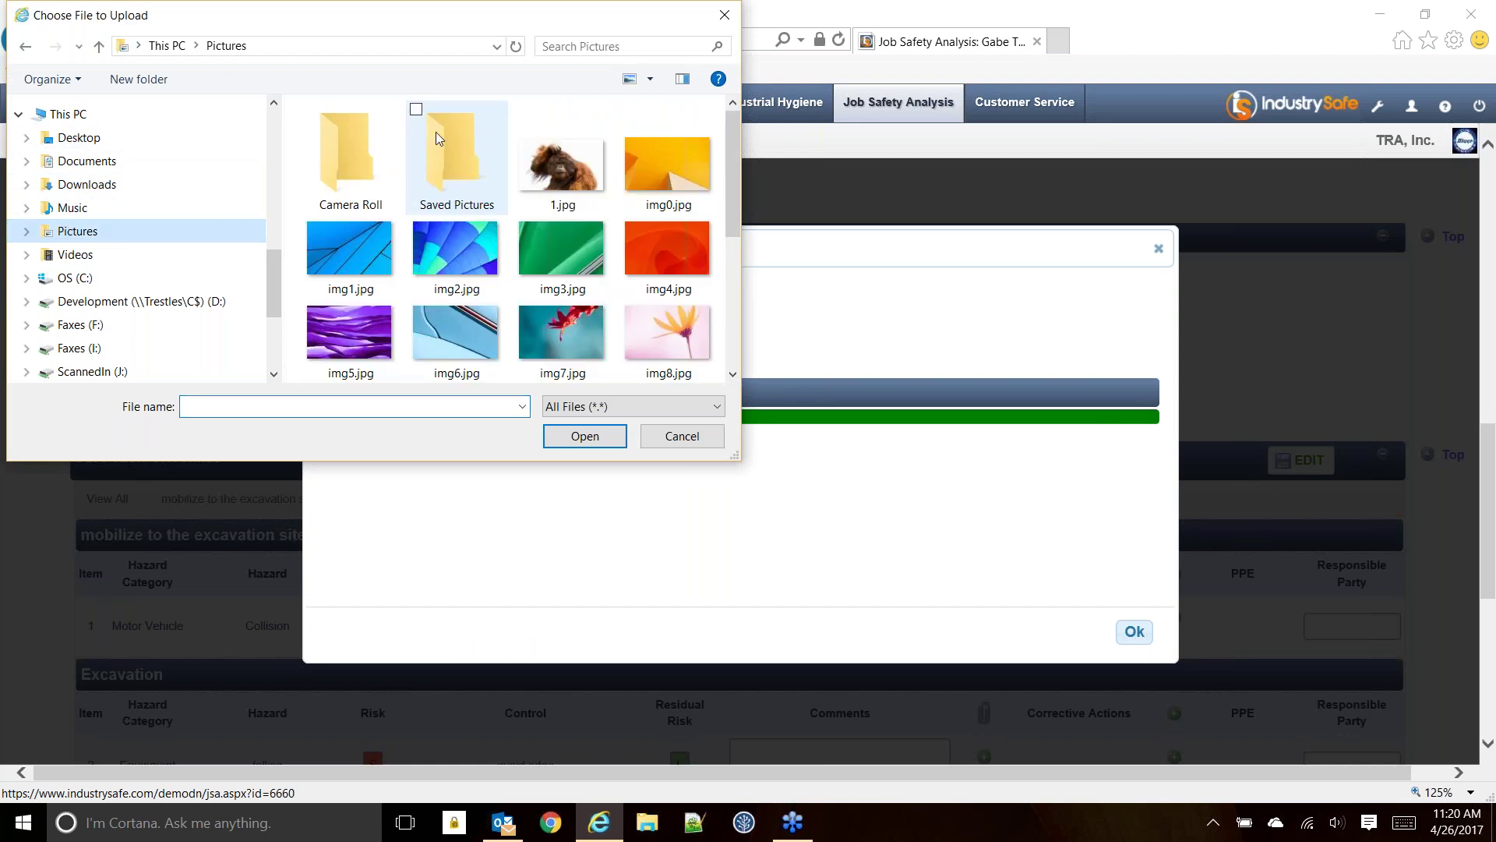
{"action": "double_click", "coordinate": [563, 254]}
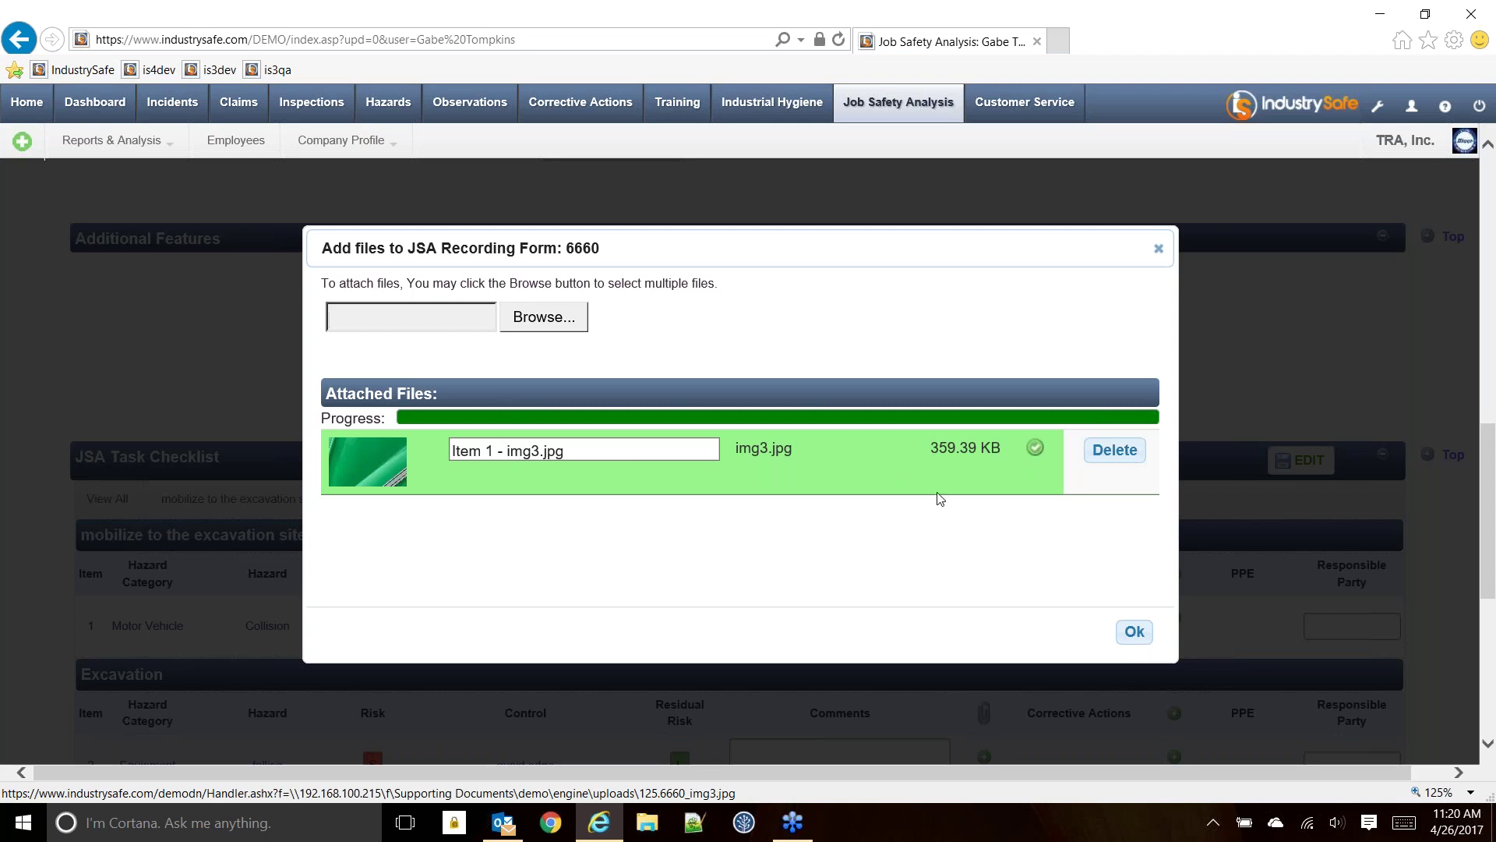
{"action": "left_click", "coordinate": [1135, 633]}
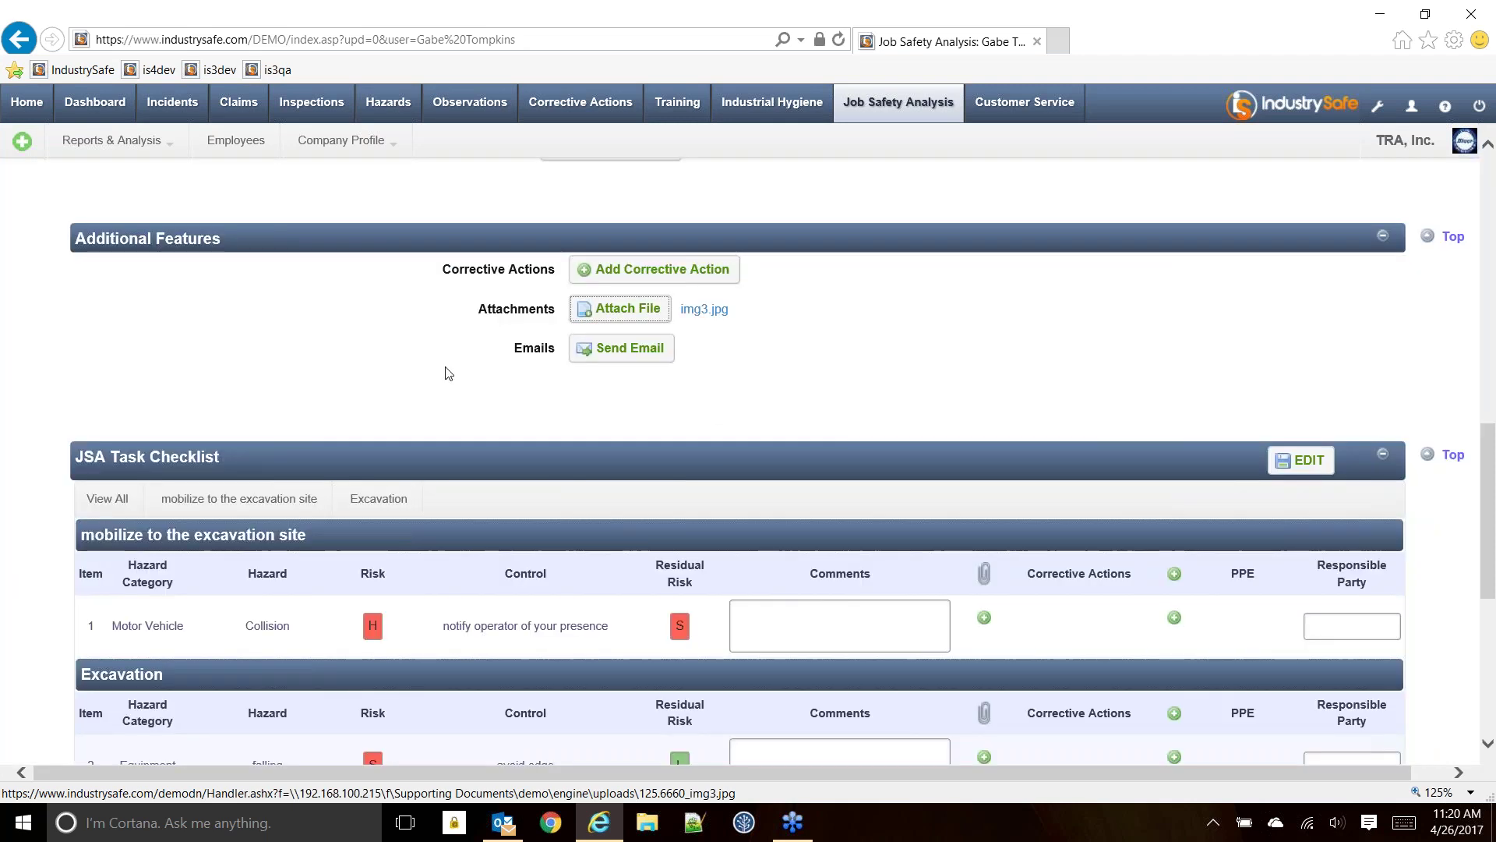
- Attach img7.jpg to checklist item 2 (Equipment, falling) under the Excavation task
{"action": "scroll", "coordinate": [389, 366], "scroll_direction": "down", "scroll_amount": 1}
{"action": "scroll", "coordinate": [390, 366], "scroll_direction": "down", "scroll_amount": 1}
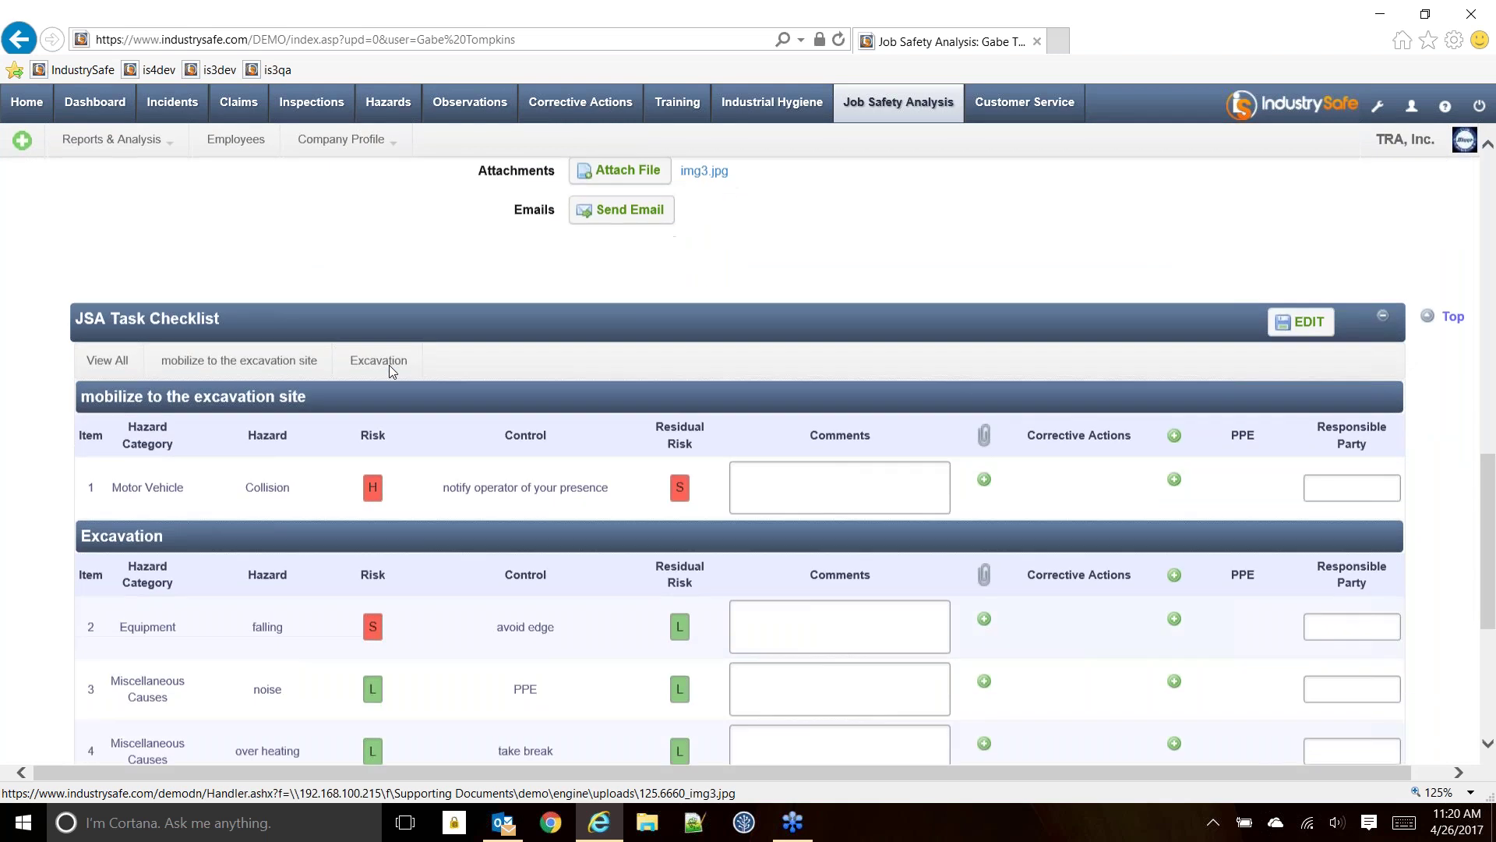
{"action": "scroll", "coordinate": [390, 365], "scroll_direction": "down", "scroll_amount": 1}
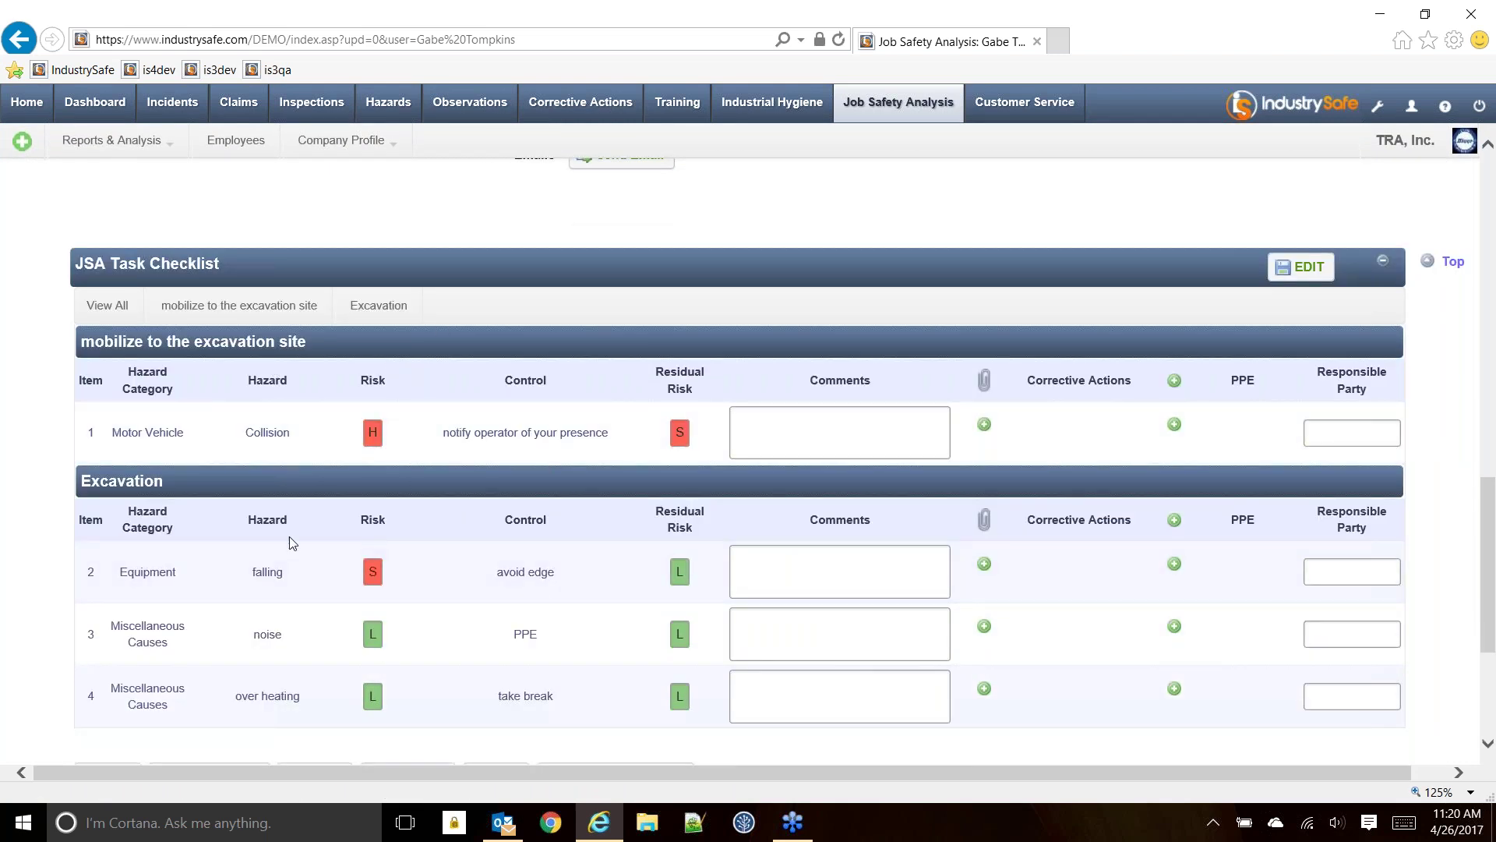
{"action": "scroll", "coordinate": [269, 484], "scroll_direction": "down", "scroll_amount": 1}
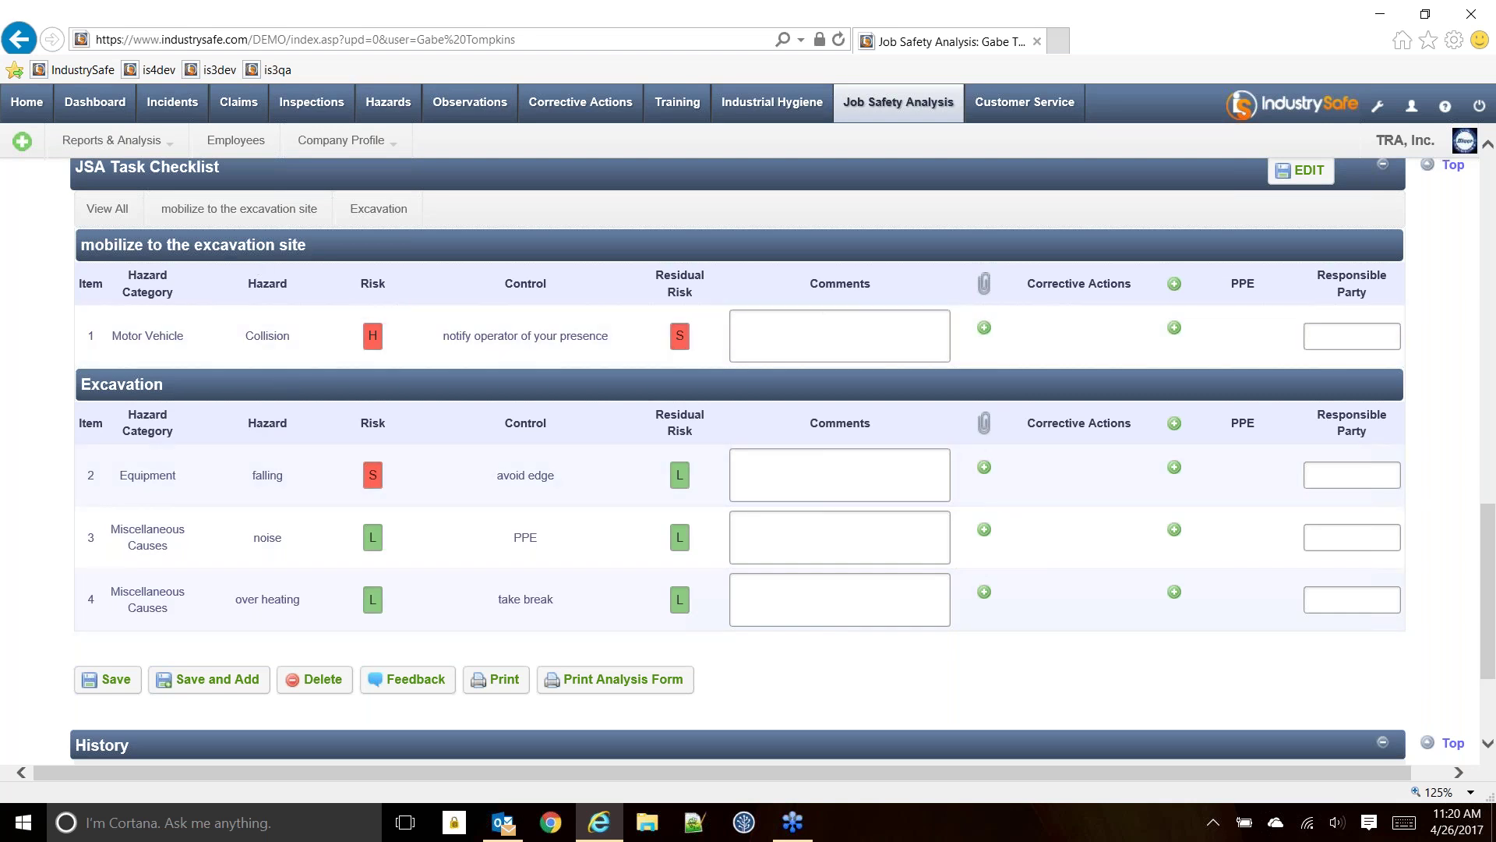
{"action": "scroll", "coordinate": [1381, 265], "scroll_direction": "up", "scroll_amount": 1}
{"action": "scroll", "coordinate": [1382, 265], "scroll_direction": "up", "scroll_amount": 1}
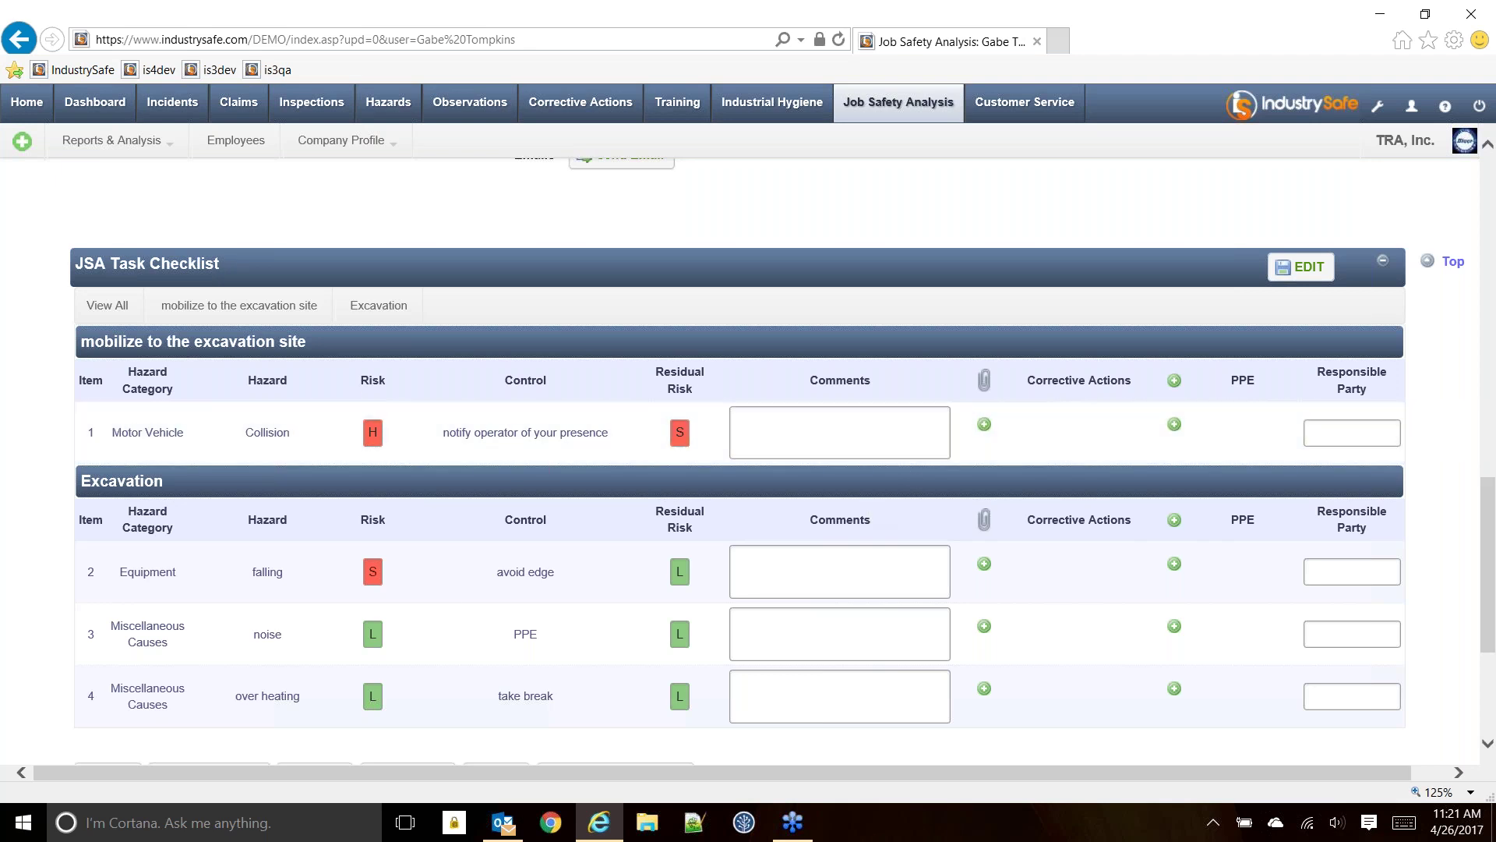
{"action": "left_click", "coordinate": [984, 564]}
{"action": "left_click", "coordinate": [544, 317]}
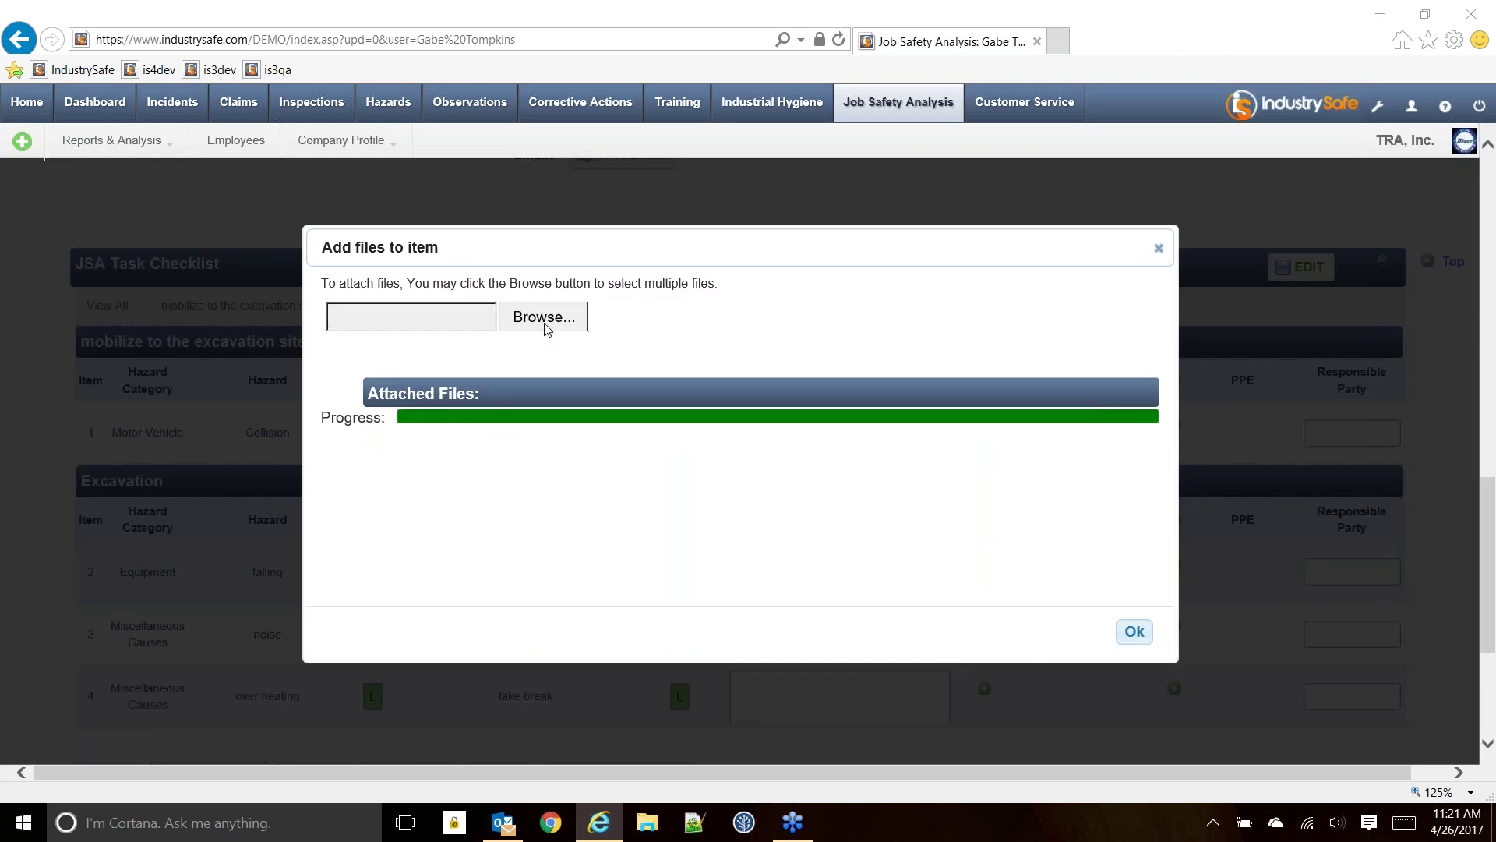
{"action": "left_click", "coordinate": [561, 335]}
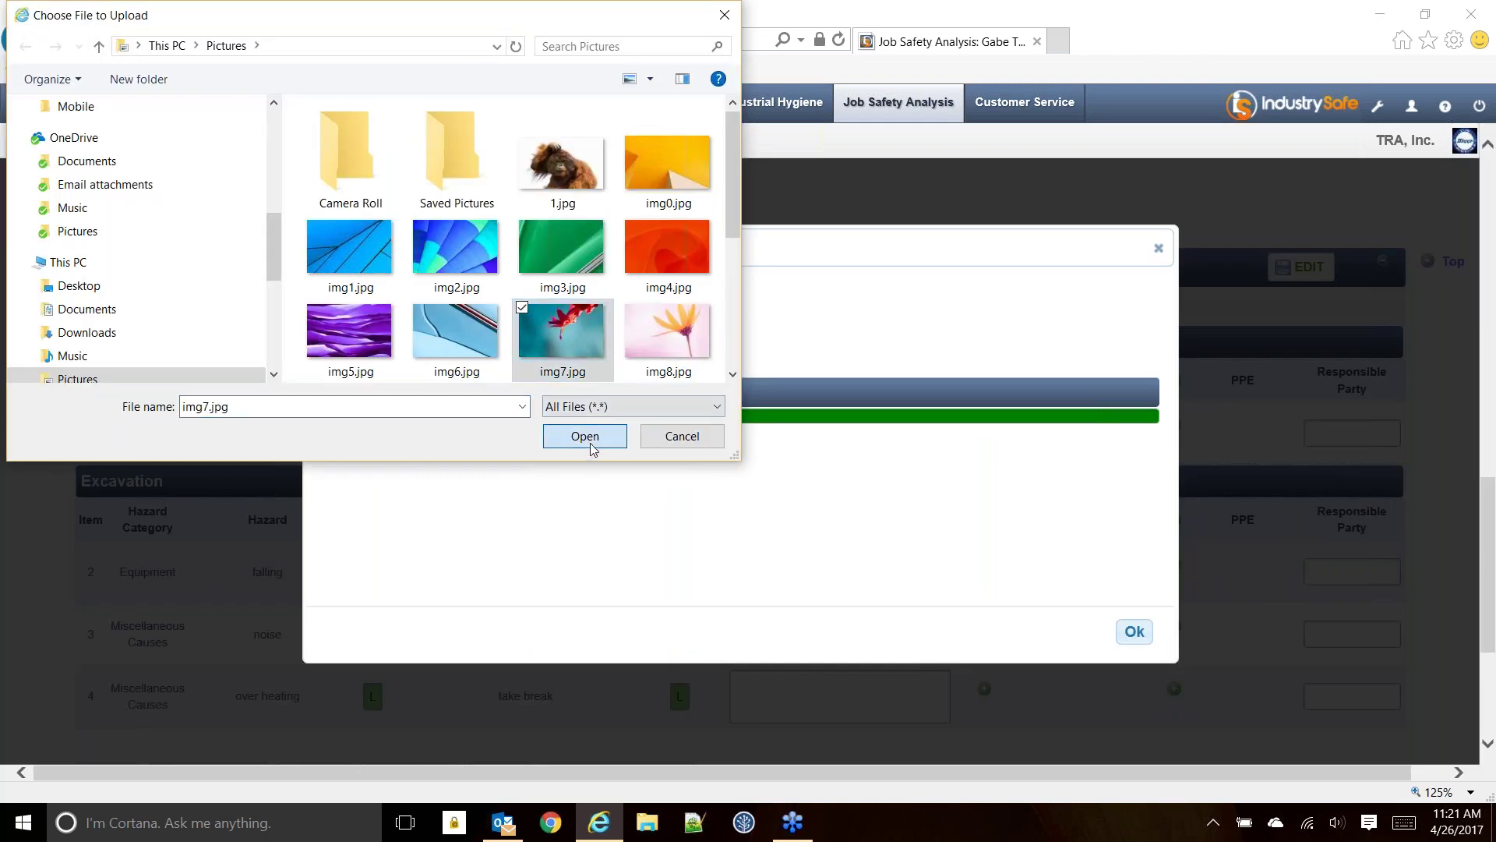
{"action": "left_click", "coordinate": [594, 439]}
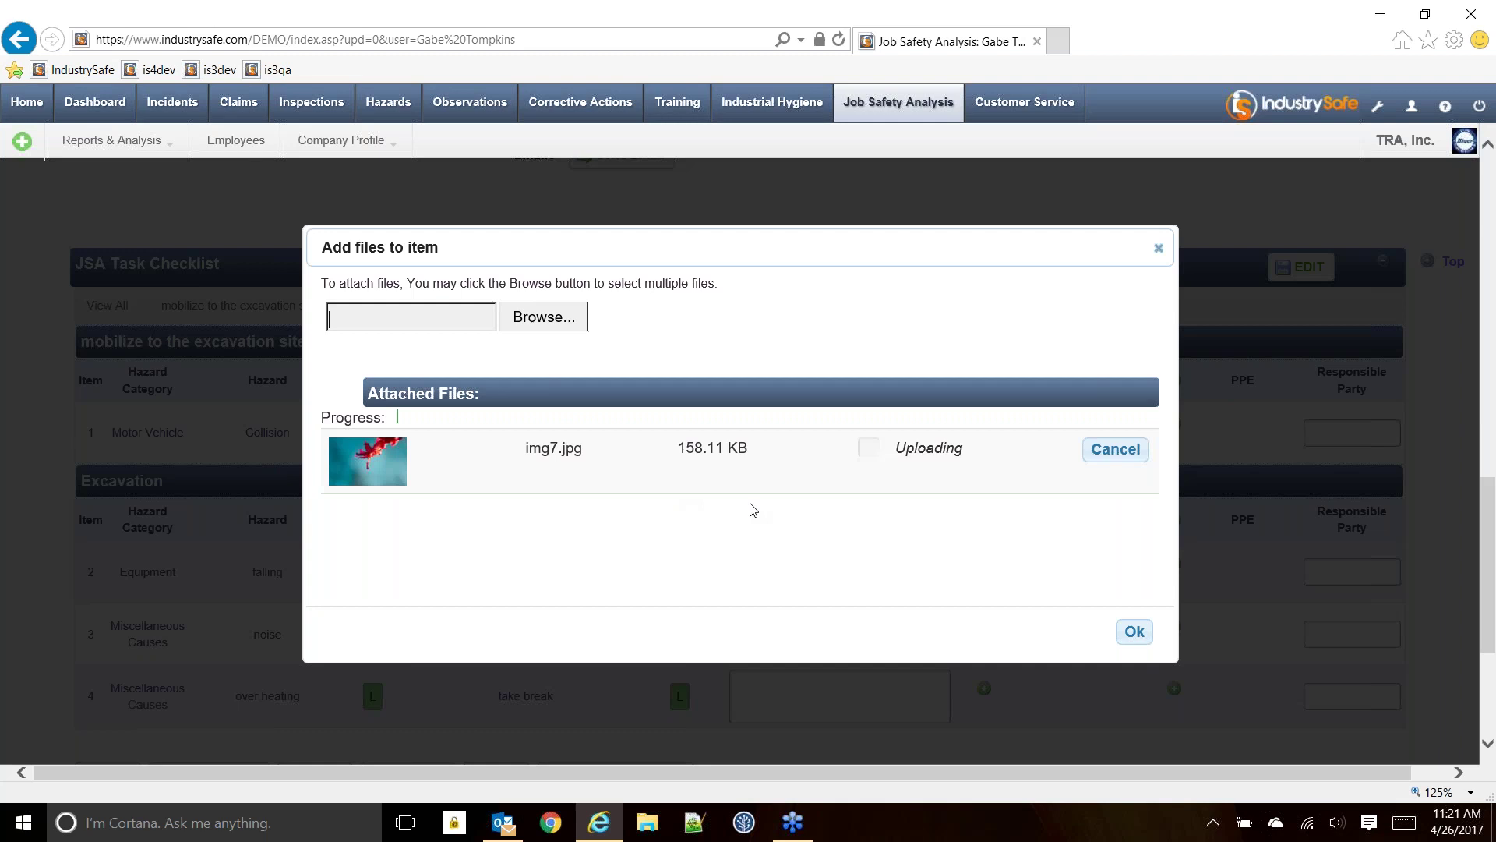
{"action": "left_click", "coordinate": [1136, 634]}
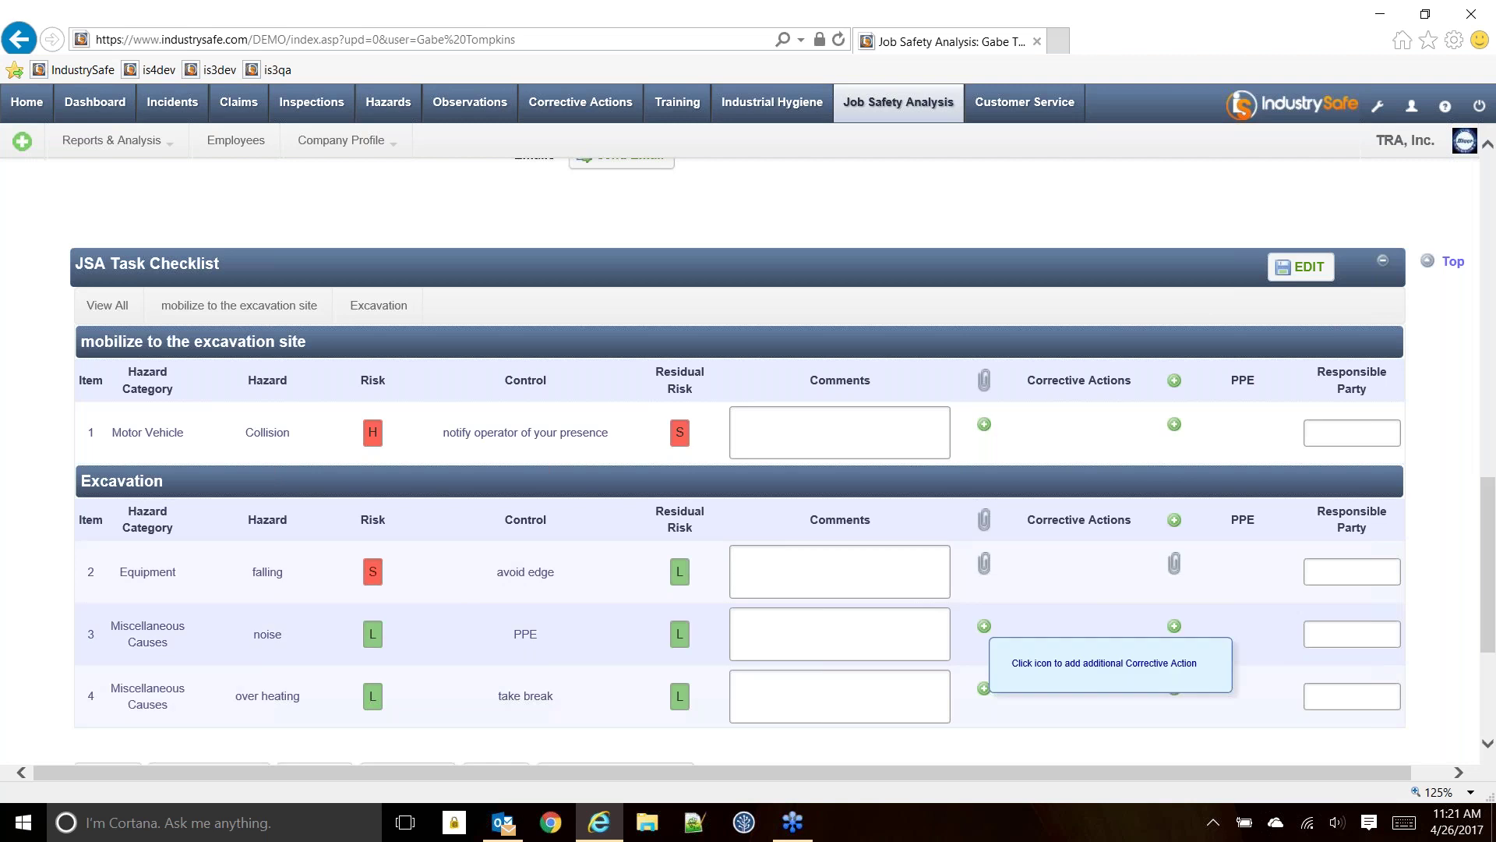
- Add two copied rows below row 4, set row 5's hazard to tripping and clear its control
{"action": "left_click", "coordinate": [1300, 273]}
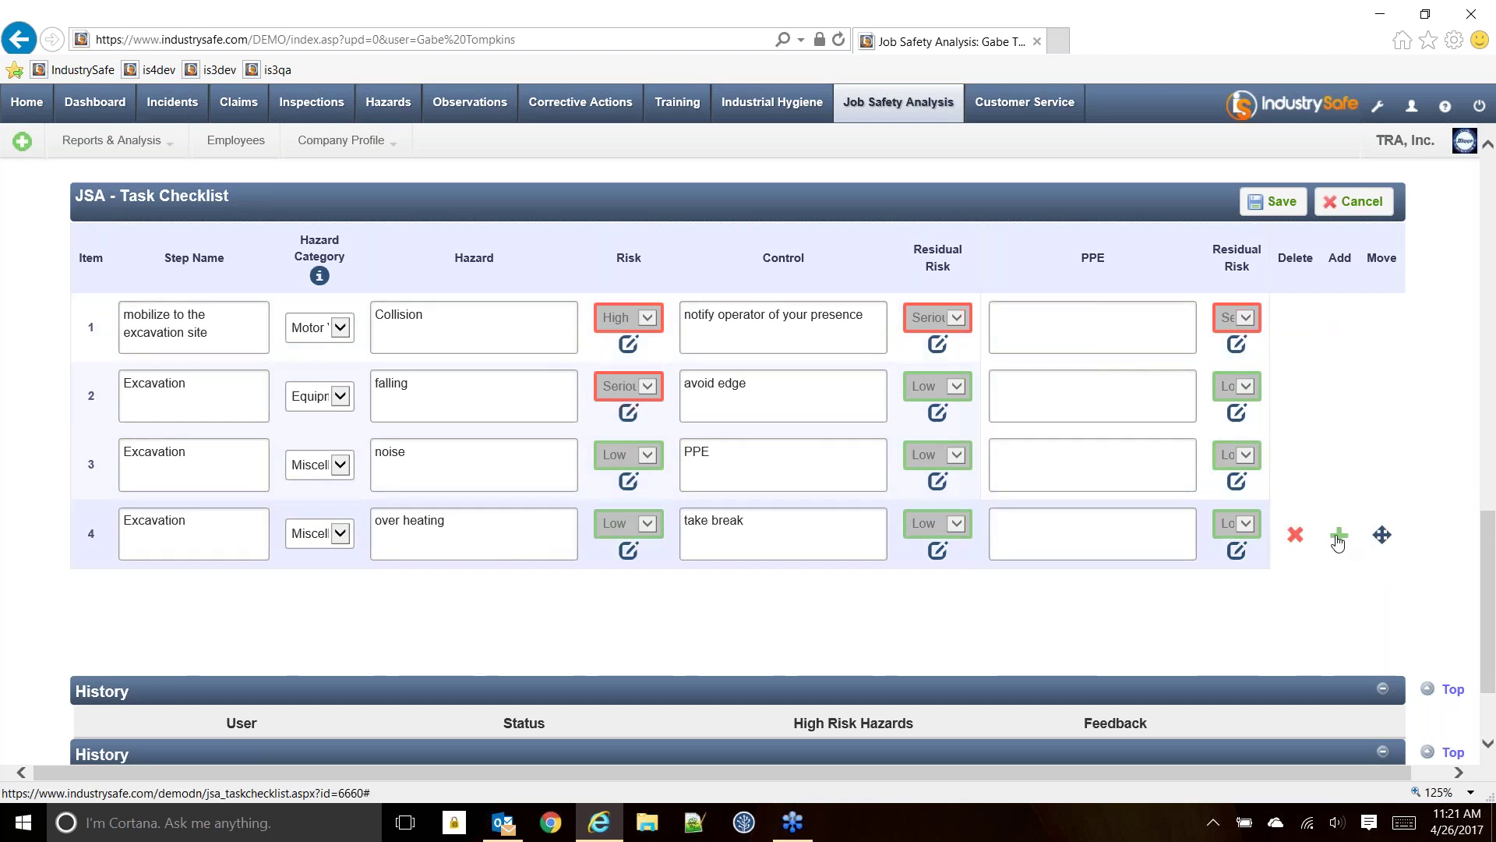
{"action": "left_click", "coordinate": [1337, 536]}
{"action": "left_click", "coordinate": [1339, 605]}
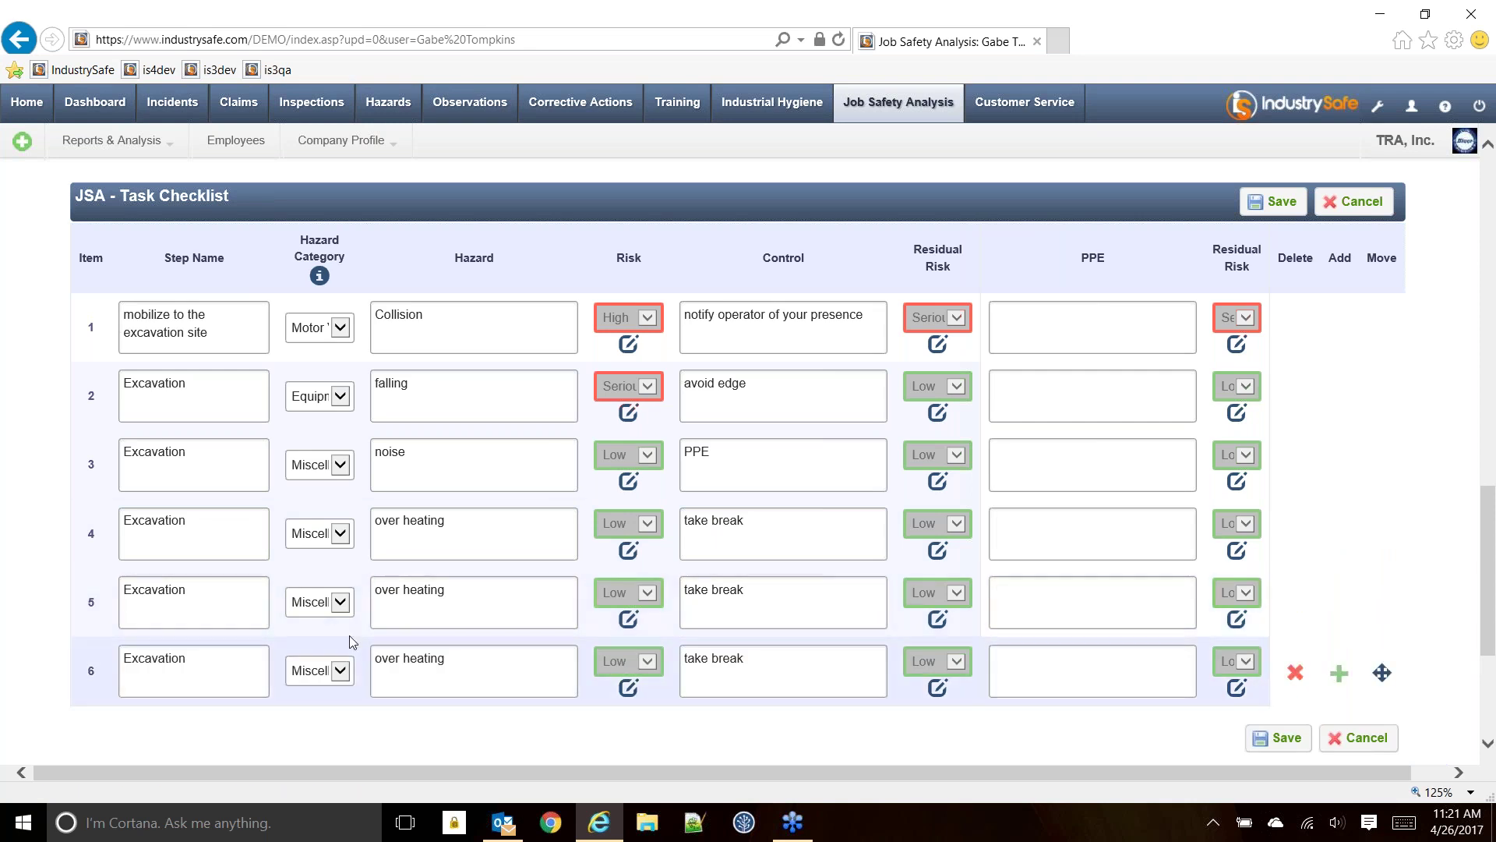
{"action": "triple_click", "coordinate": [431, 596]}
{"action": "type", "text": "f"}
{"action": "type", "text": "a"}
{"action": "type", "text": "tripping"}
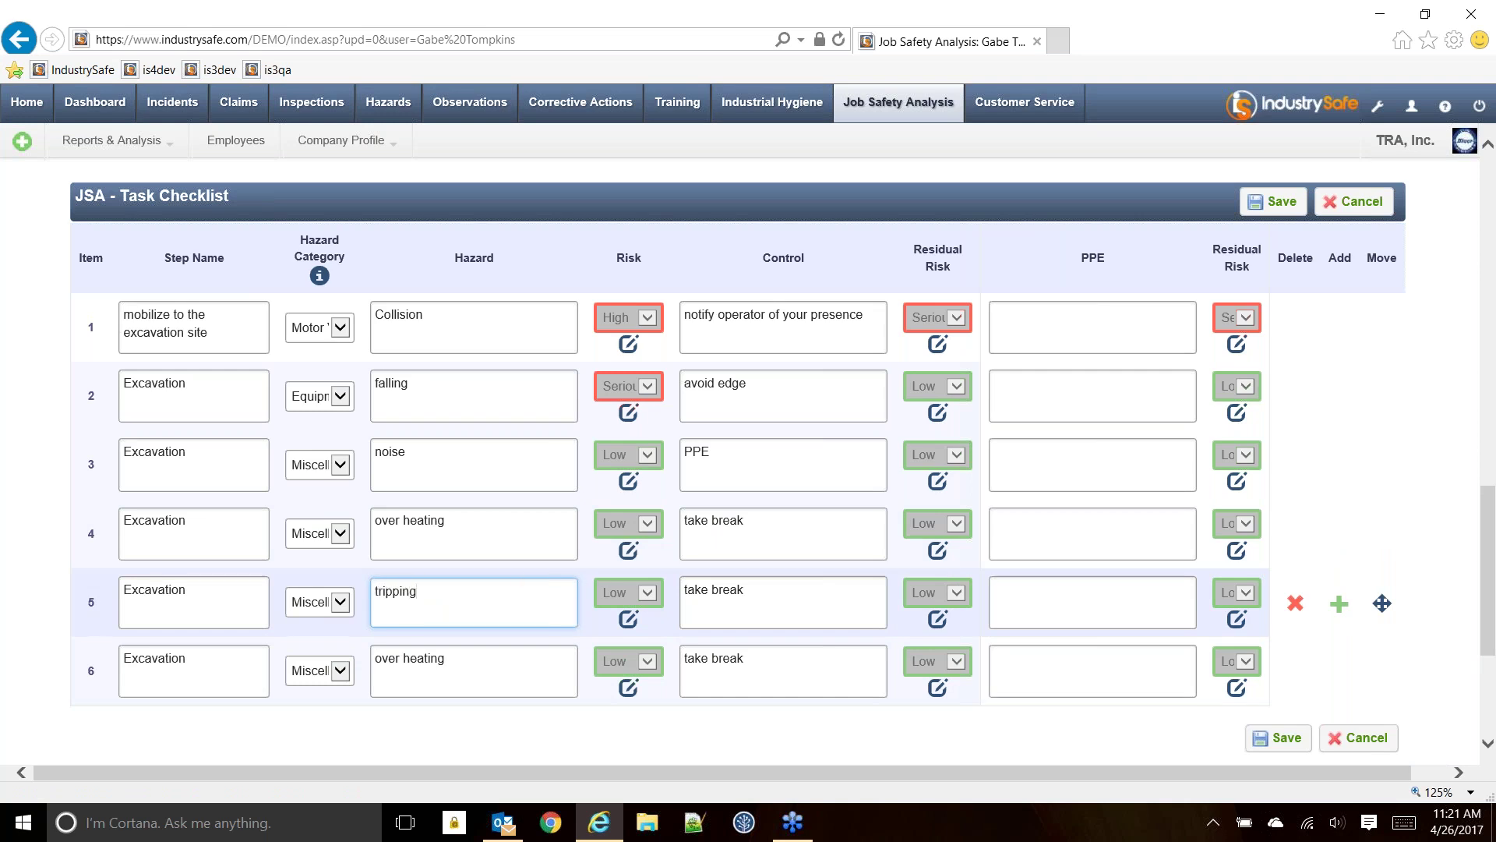
{"action": "triple_click", "coordinate": [746, 592]}
{"action": "key", "text": "BackSpace"}
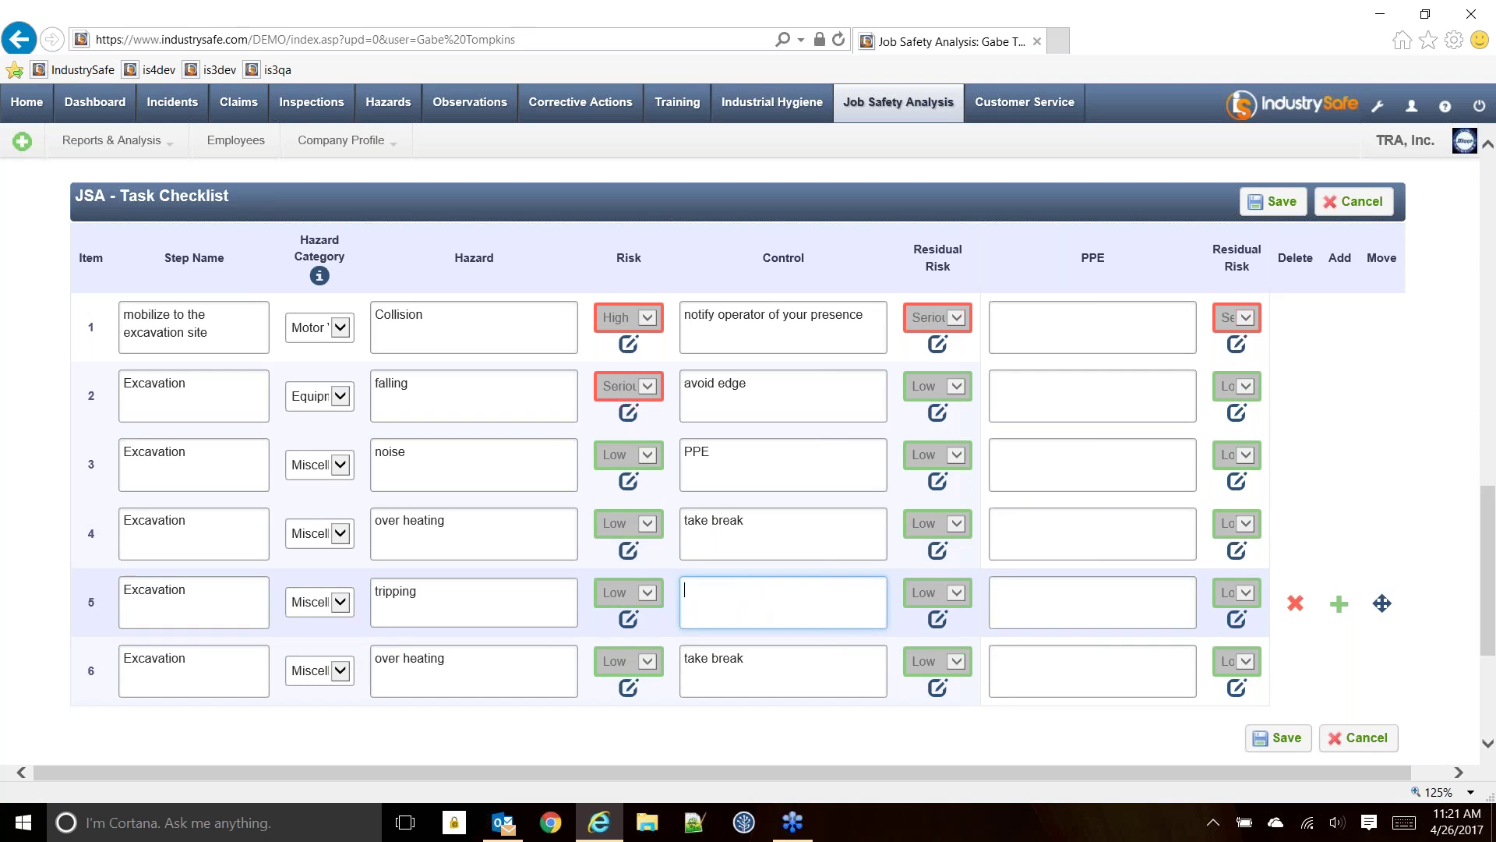
- Clear row 6's control, change its hazard to slipping, and save the task checklist
{"action": "triple_click", "coordinate": [733, 660]}
{"action": "key", "text": "BackSpace"}
{"action": "left_click", "coordinate": [485, 663]}
{"action": "left_click_drag", "start_coordinate": [485, 662], "coordinate": [375, 661]}
{"action": "type", "text": "slipp"}
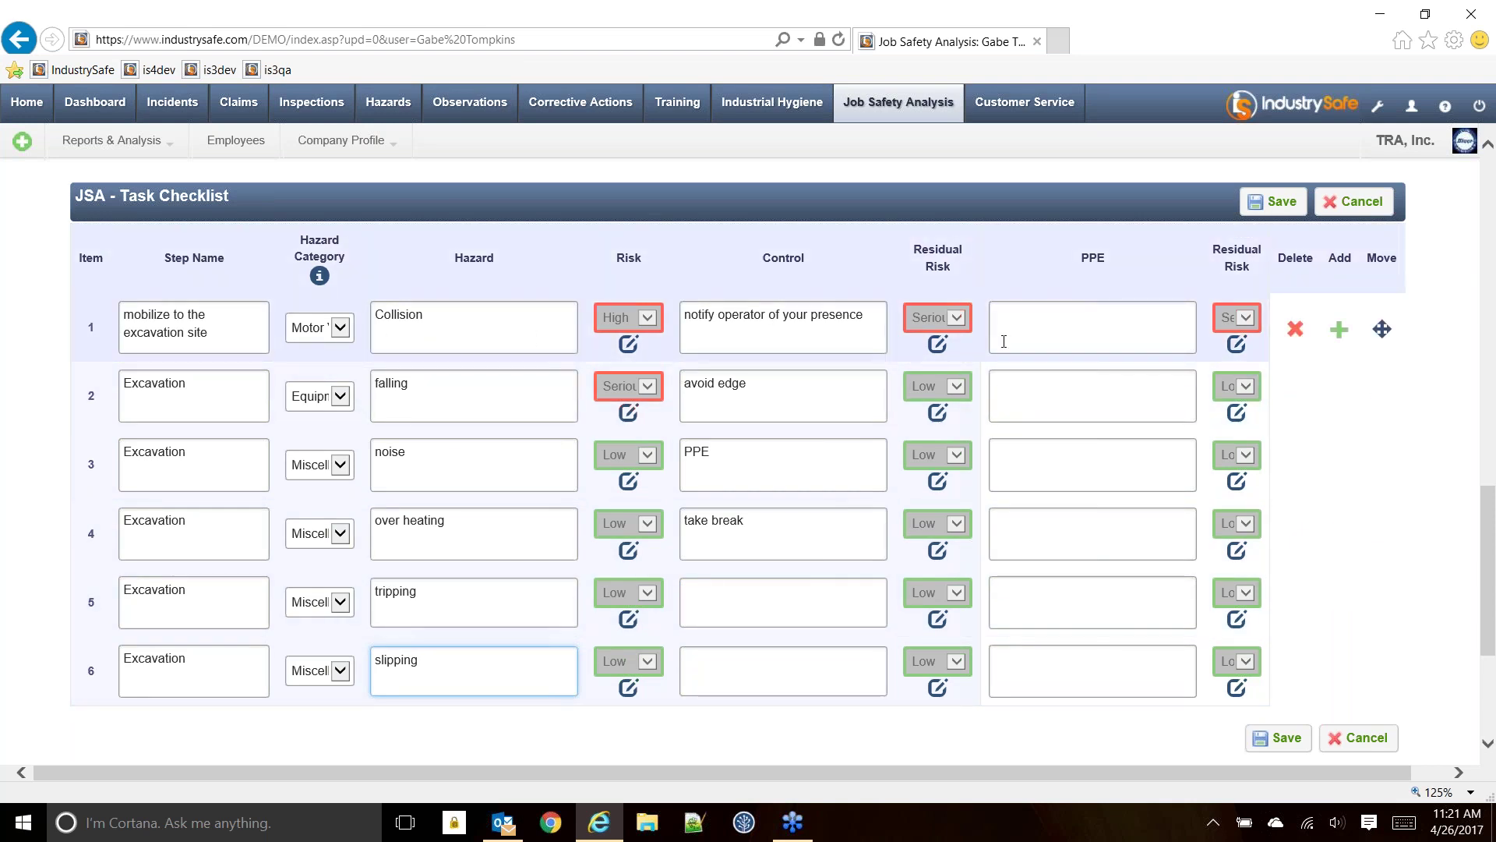
{"action": "left_click", "coordinate": [938, 344]}
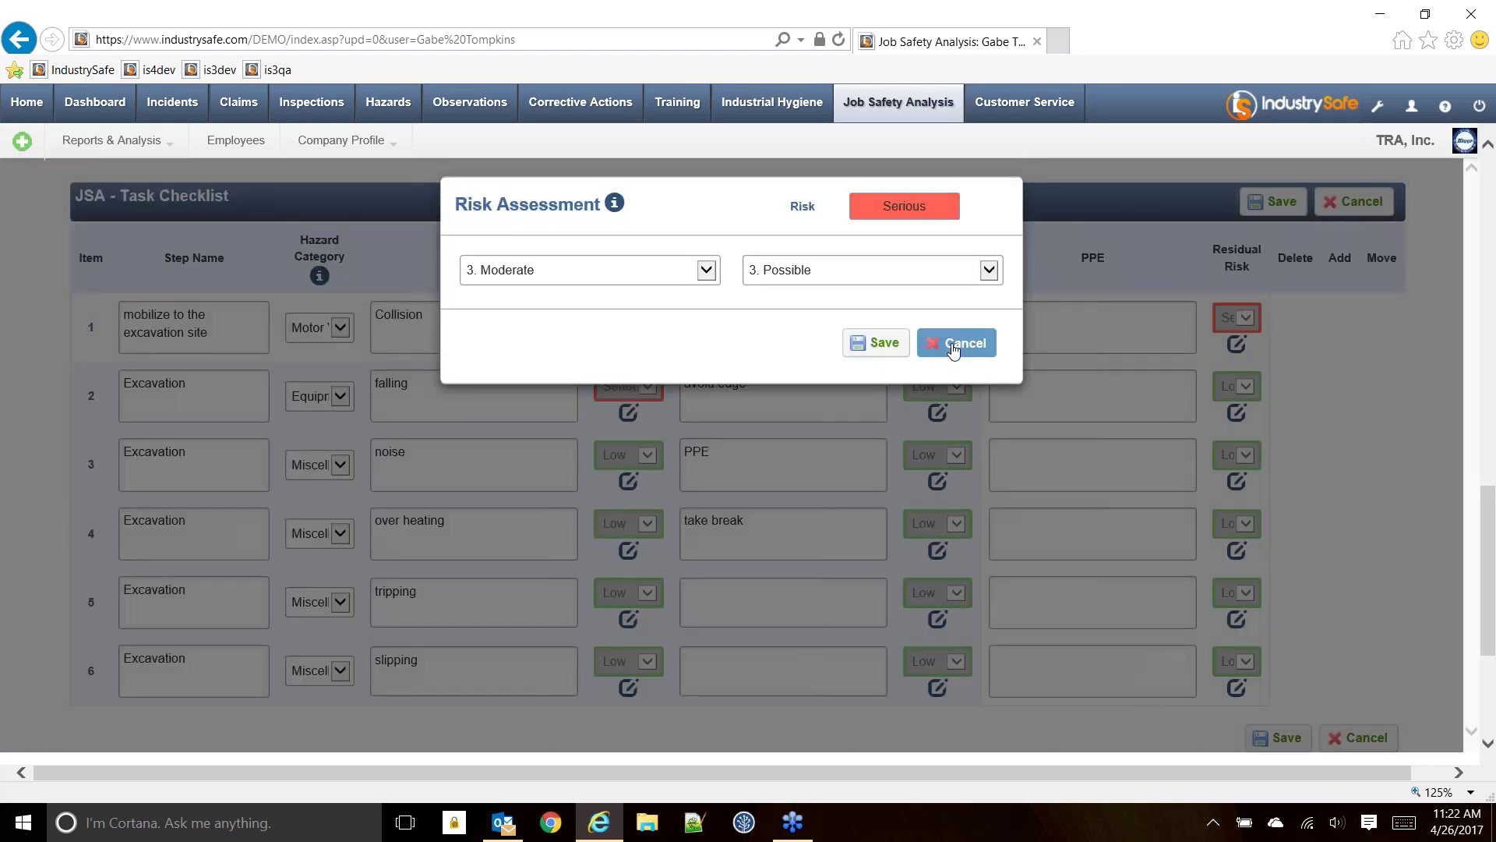
{"action": "left_click", "coordinate": [952, 346]}
{"action": "left_click", "coordinate": [1275, 205]}
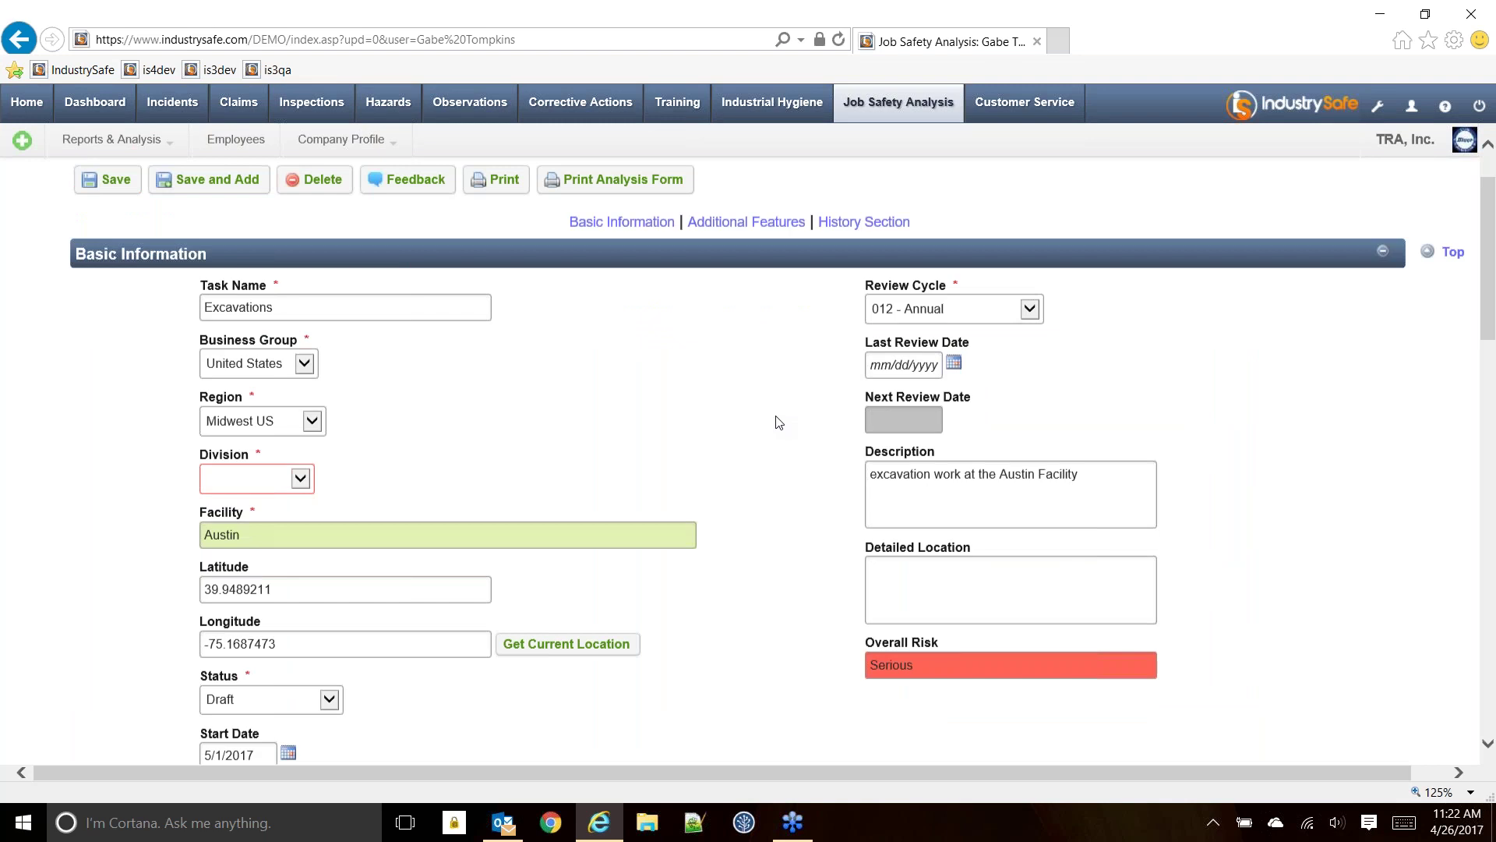
- Generate the printable analysis form for JSA 6660 and open the Excavations report PDF
{"action": "scroll", "coordinate": [778, 422], "scroll_direction": "down", "scroll_amount": 10}
{"action": "scroll", "coordinate": [778, 421], "scroll_direction": "down", "scroll_amount": 5}
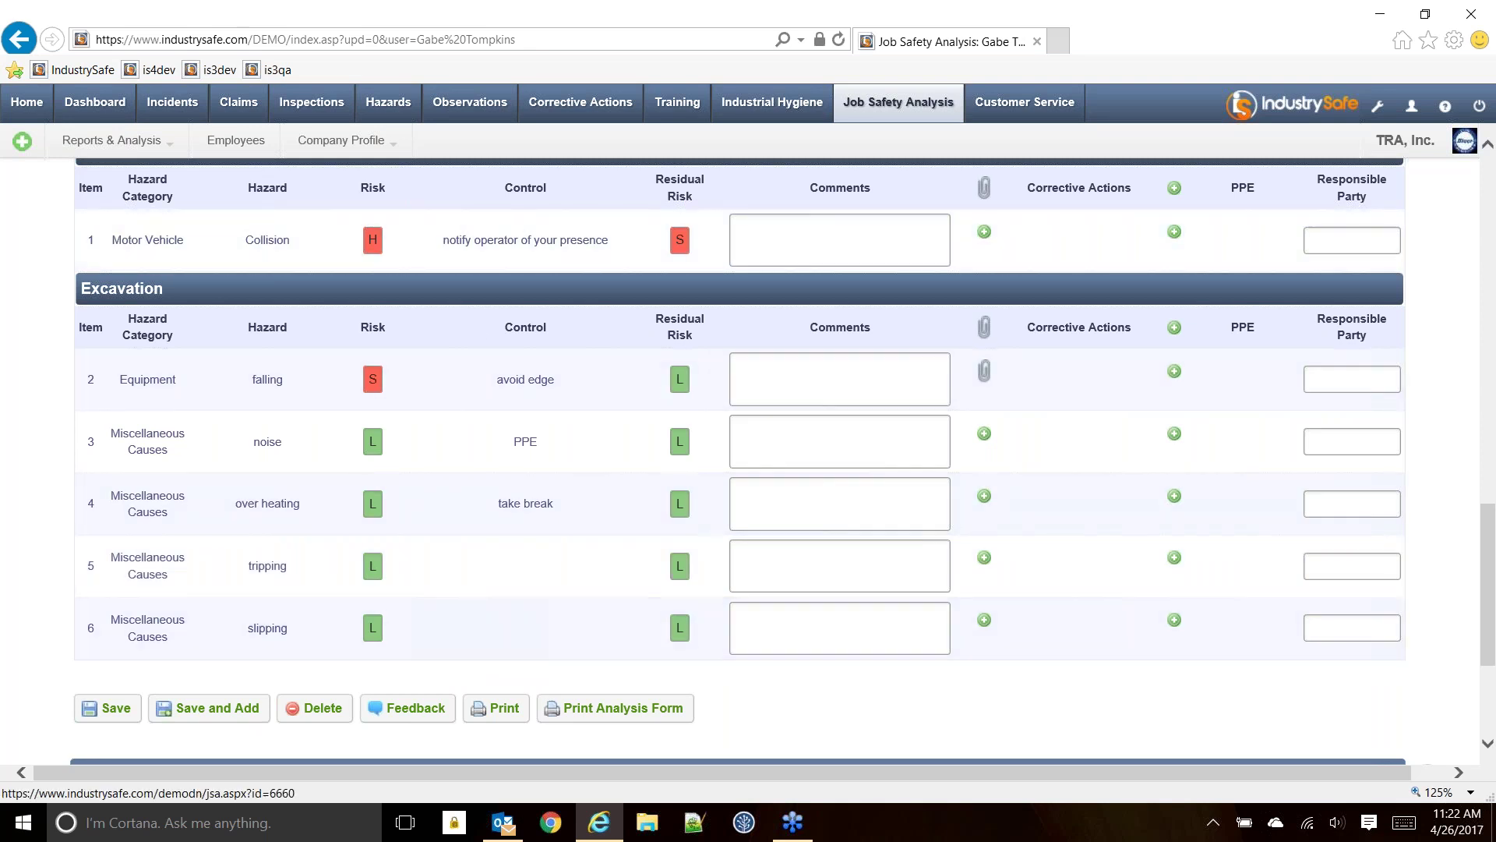
{"action": "left_click", "coordinate": [592, 709]}
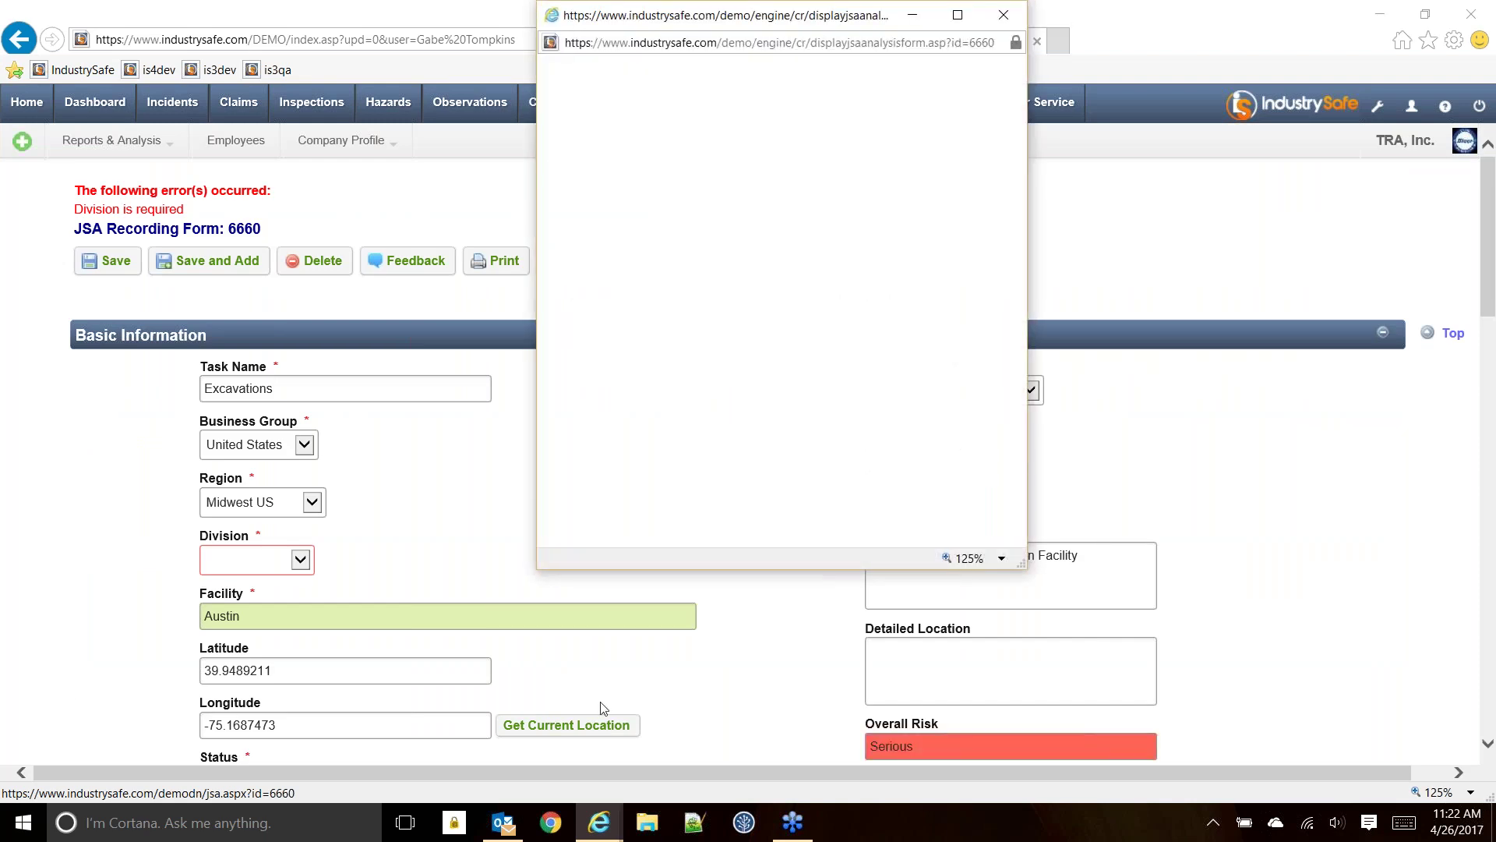
{"action": "left_click_drag", "start_coordinate": [813, 17], "coordinate": [341, 31]}
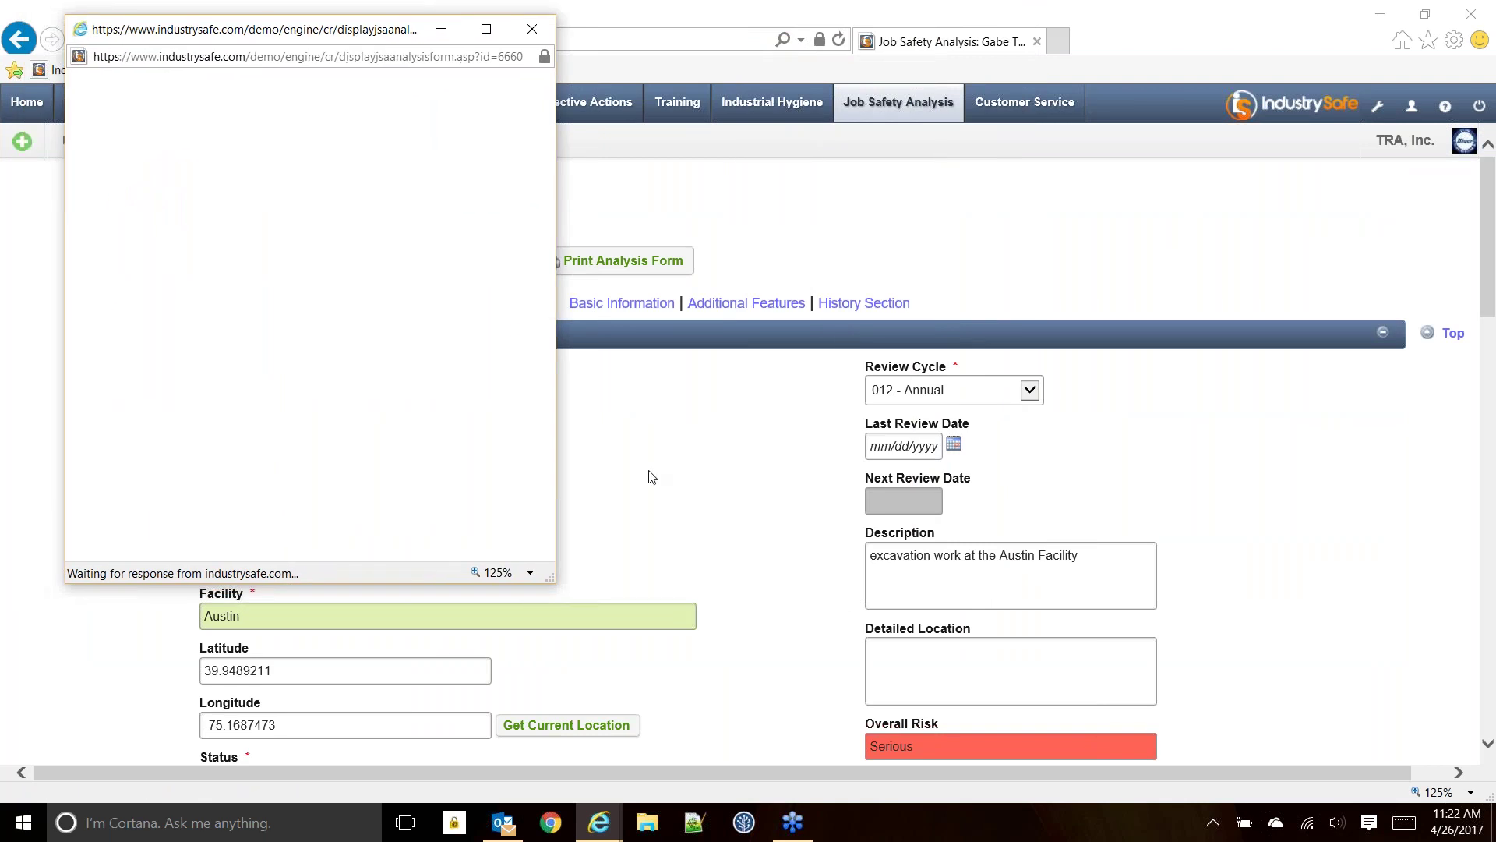
{"action": "left_click_drag", "start_coordinate": [568, 593], "coordinate": [1029, 738]}
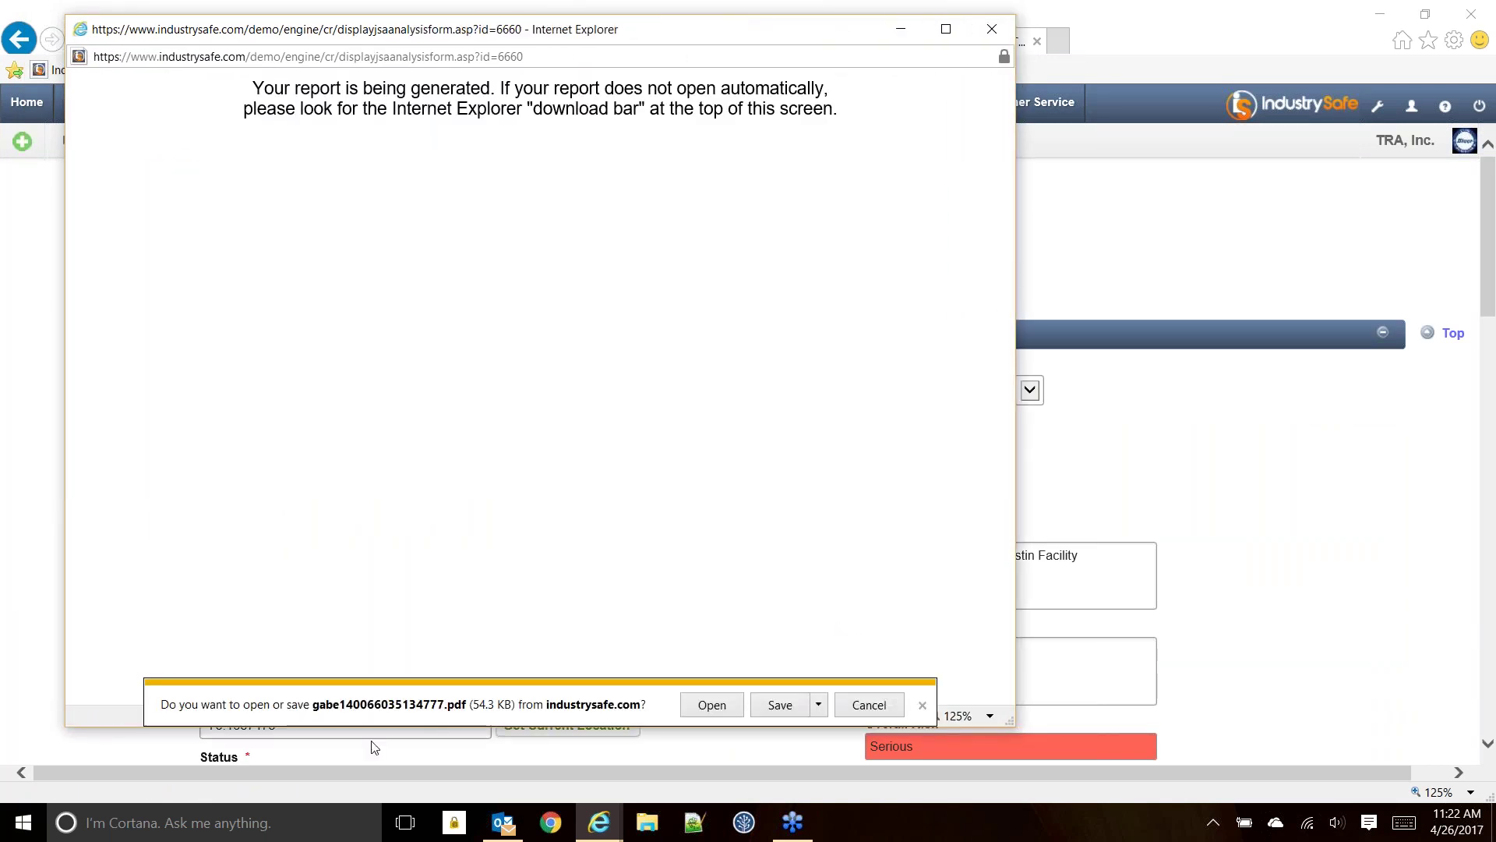
{"action": "left_click", "coordinate": [711, 705]}
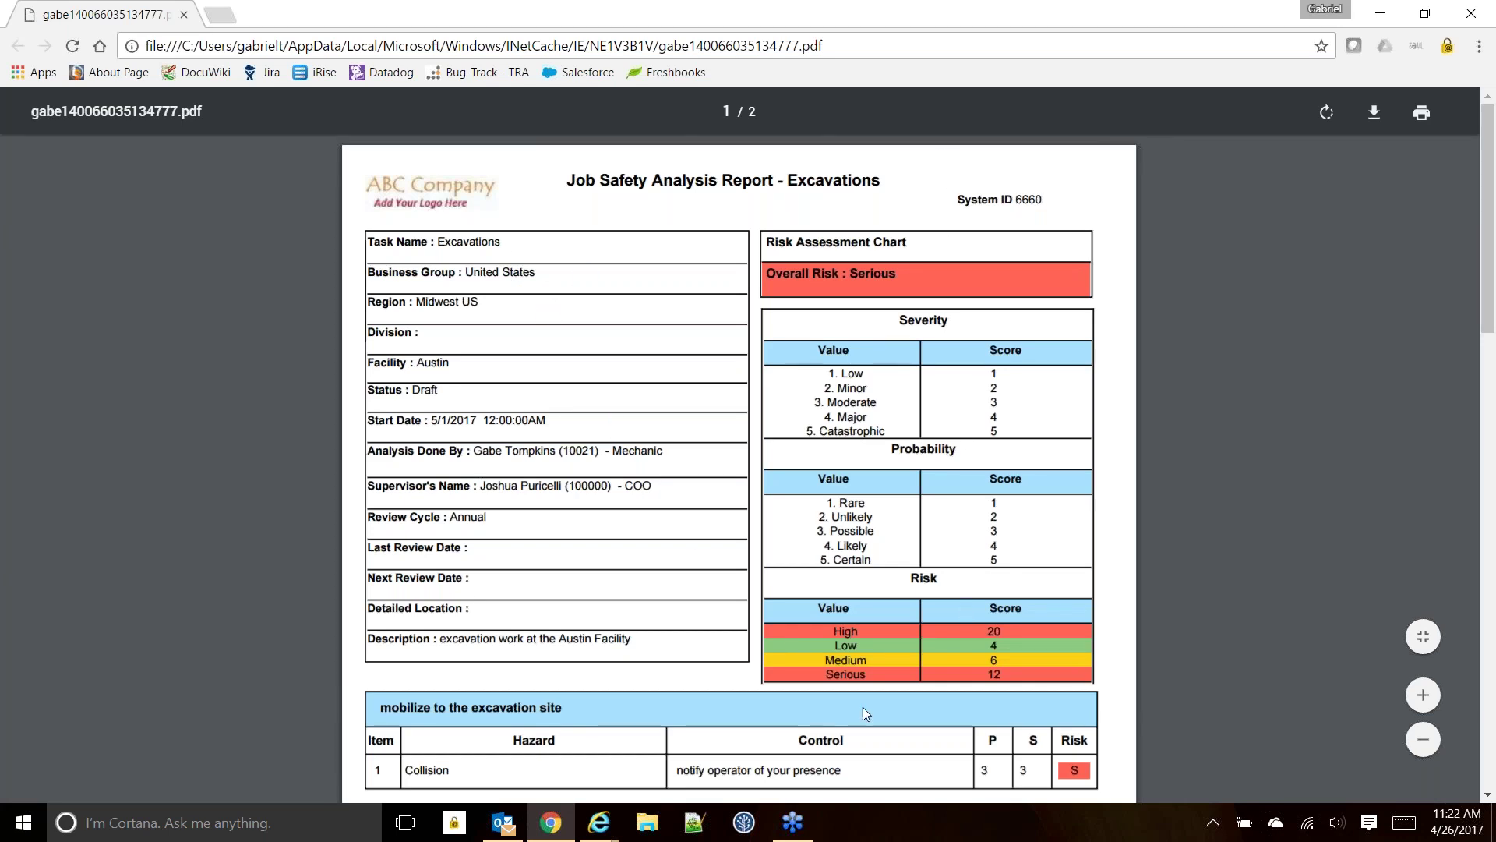
- Read both pages of the Excavations Job Safety Analysis Report, then close the PDF tab
{"action": "scroll", "coordinate": [974, 461], "scroll_direction": "down", "scroll_amount": 1}
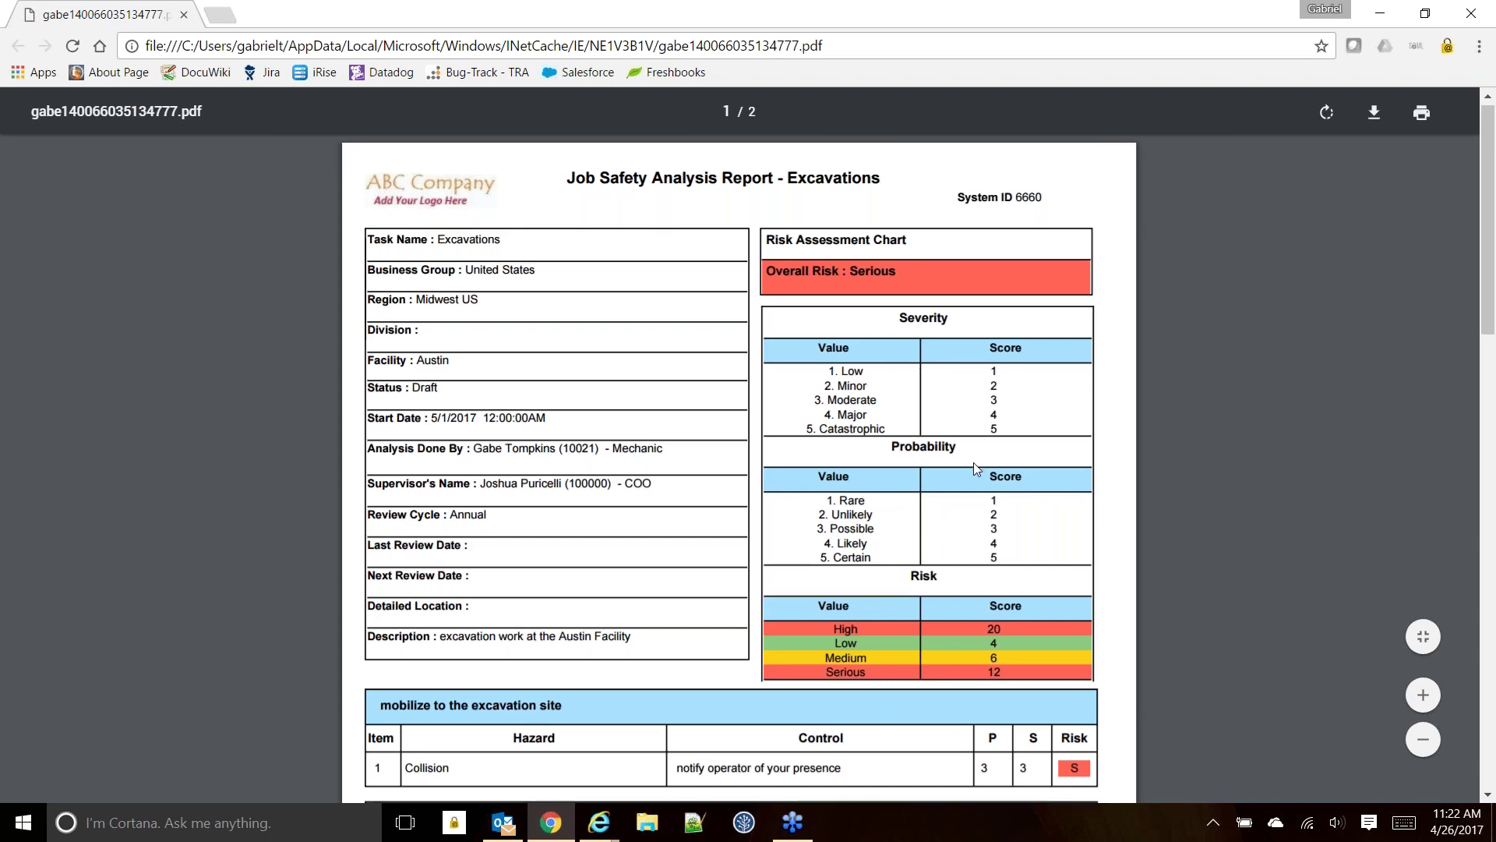
{"action": "scroll", "coordinate": [974, 462], "scroll_direction": "down", "scroll_amount": 3}
{"action": "scroll", "coordinate": [776, 437], "scroll_direction": "down", "scroll_amount": 3}
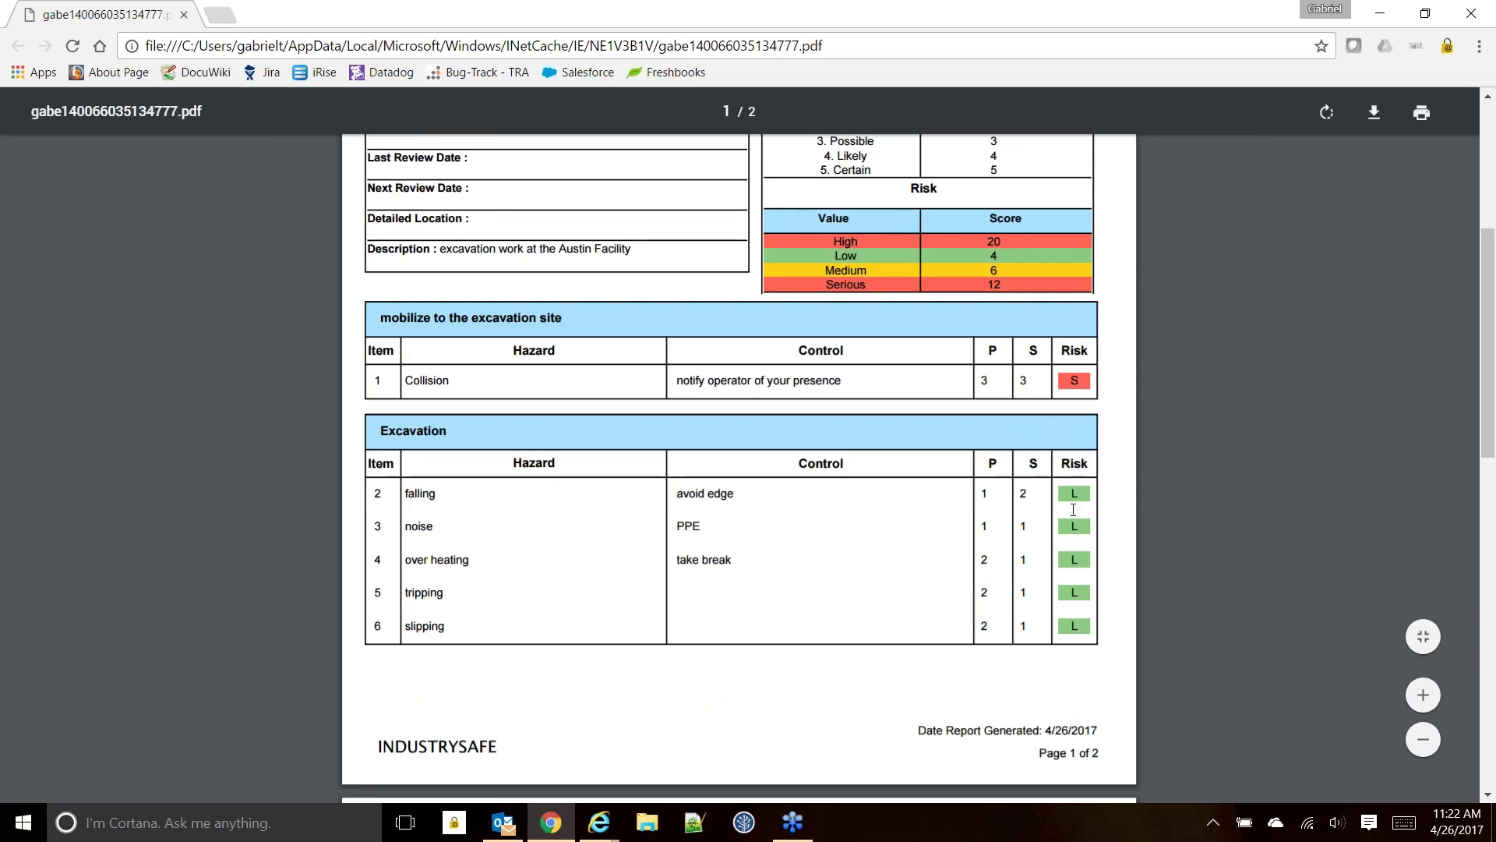
{"action": "scroll", "coordinate": [716, 511], "scroll_direction": "down", "scroll_amount": 6}
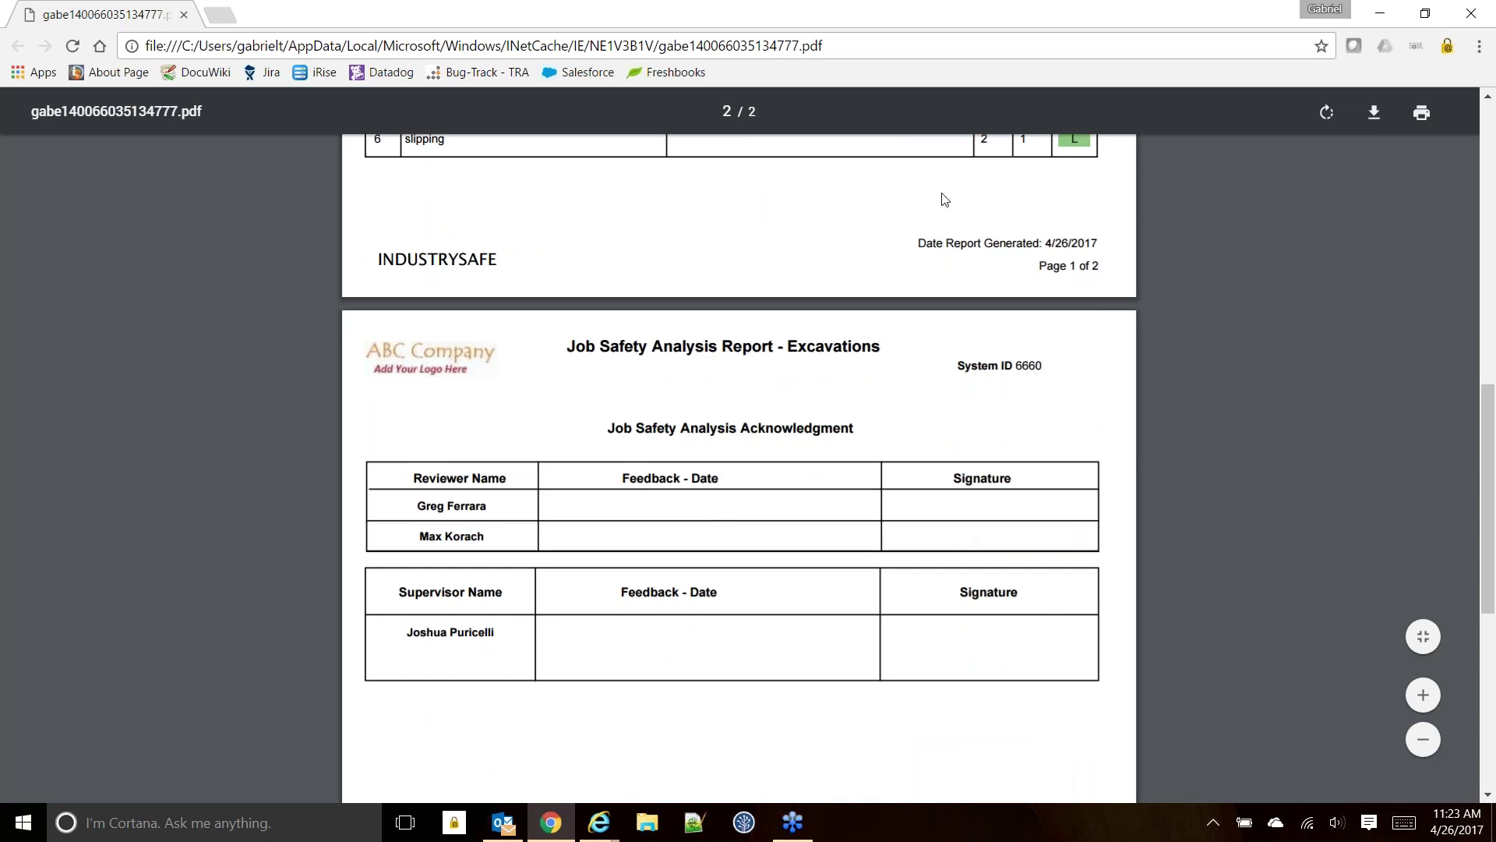
{"action": "left_click", "coordinate": [184, 14]}
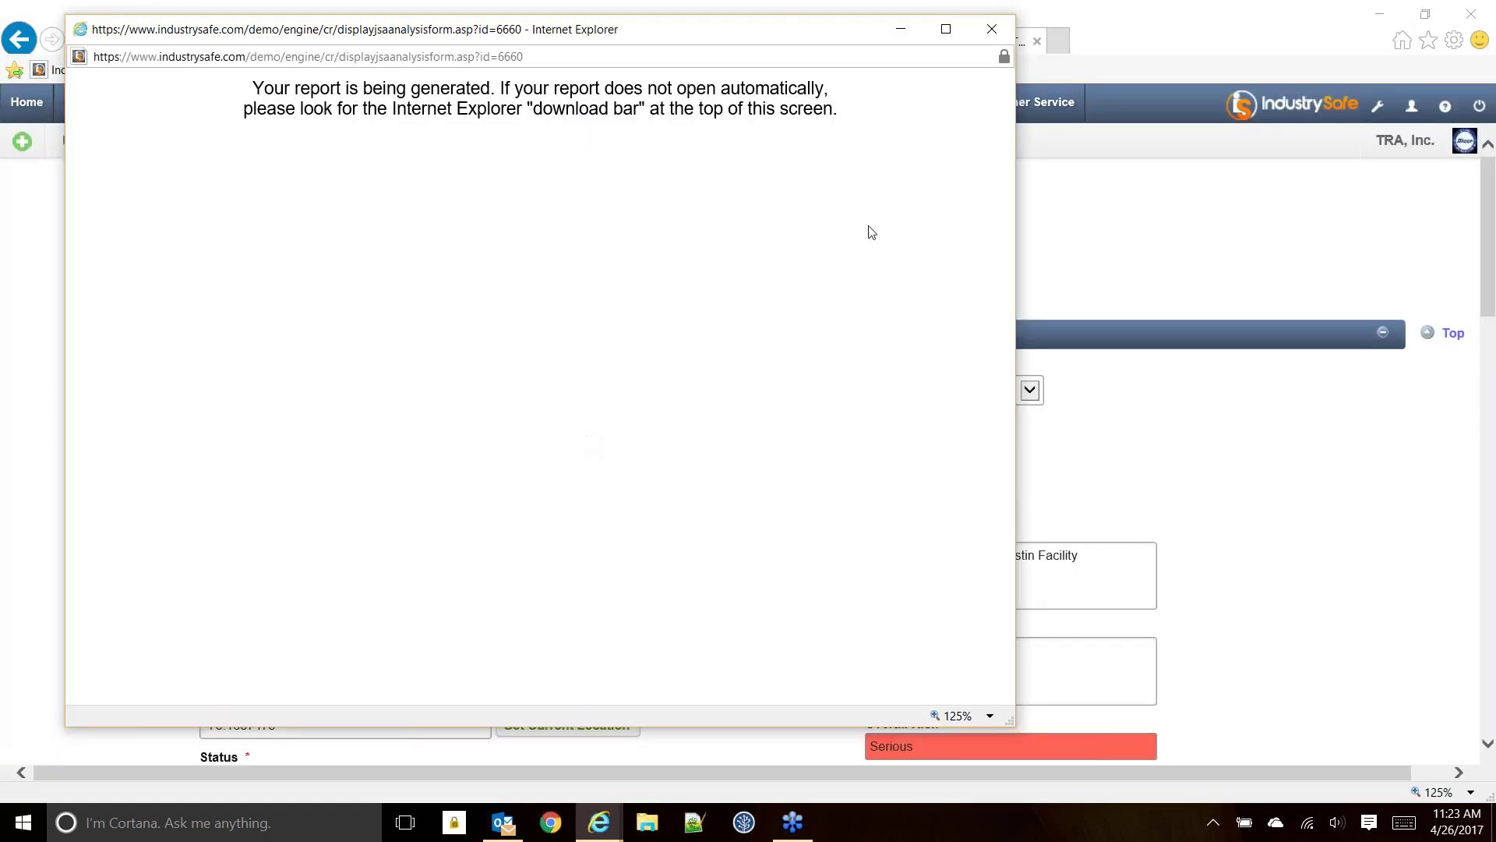
- Close the report window and open the exported IndustrySafe_JSA_Recording_Form_6660.pdf
{"action": "left_click", "coordinate": [988, 30]}
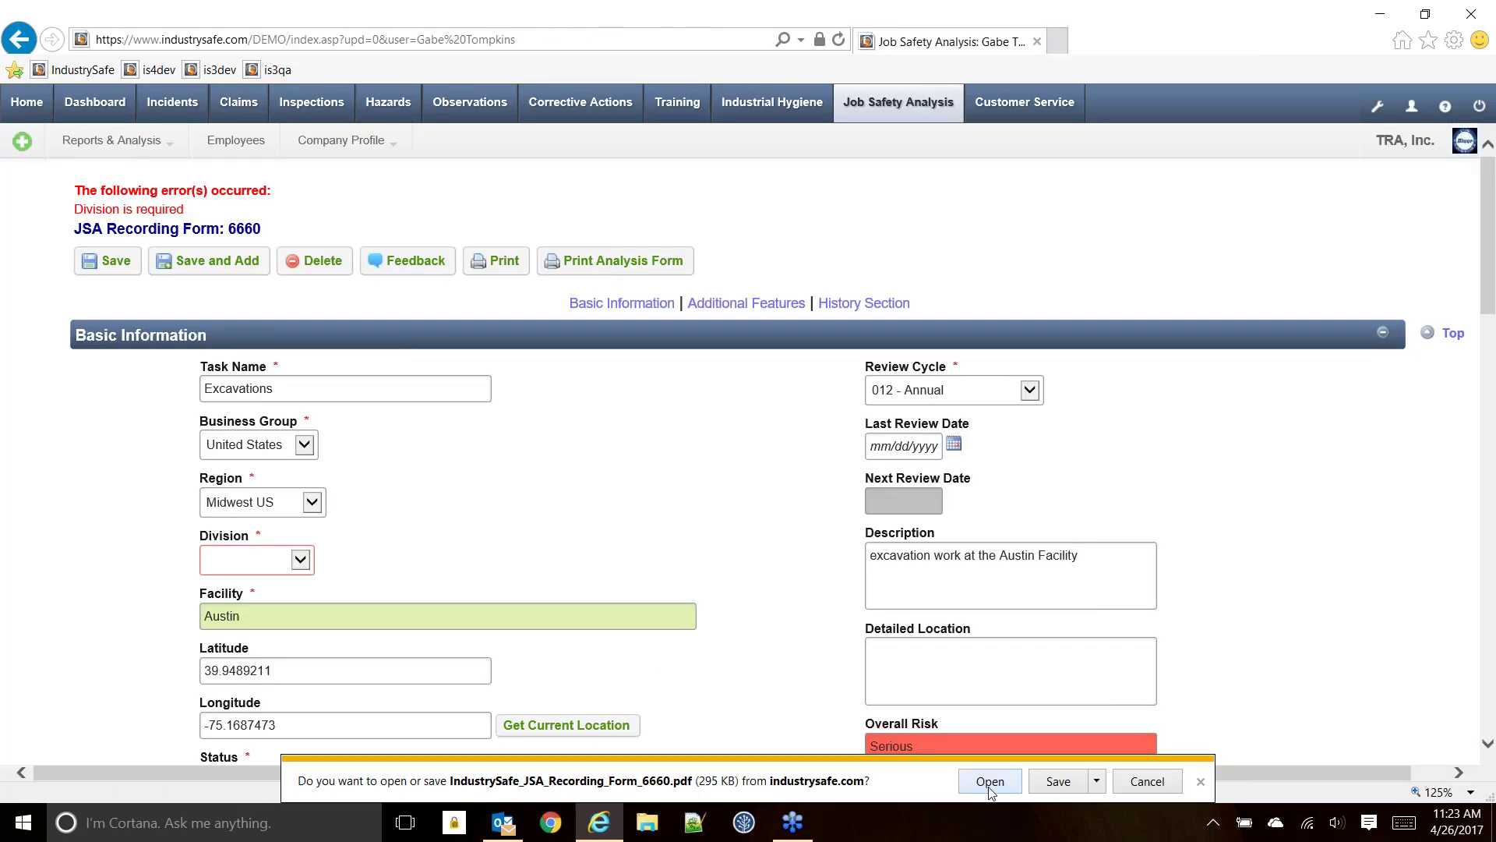
{"action": "left_click", "coordinate": [989, 782]}
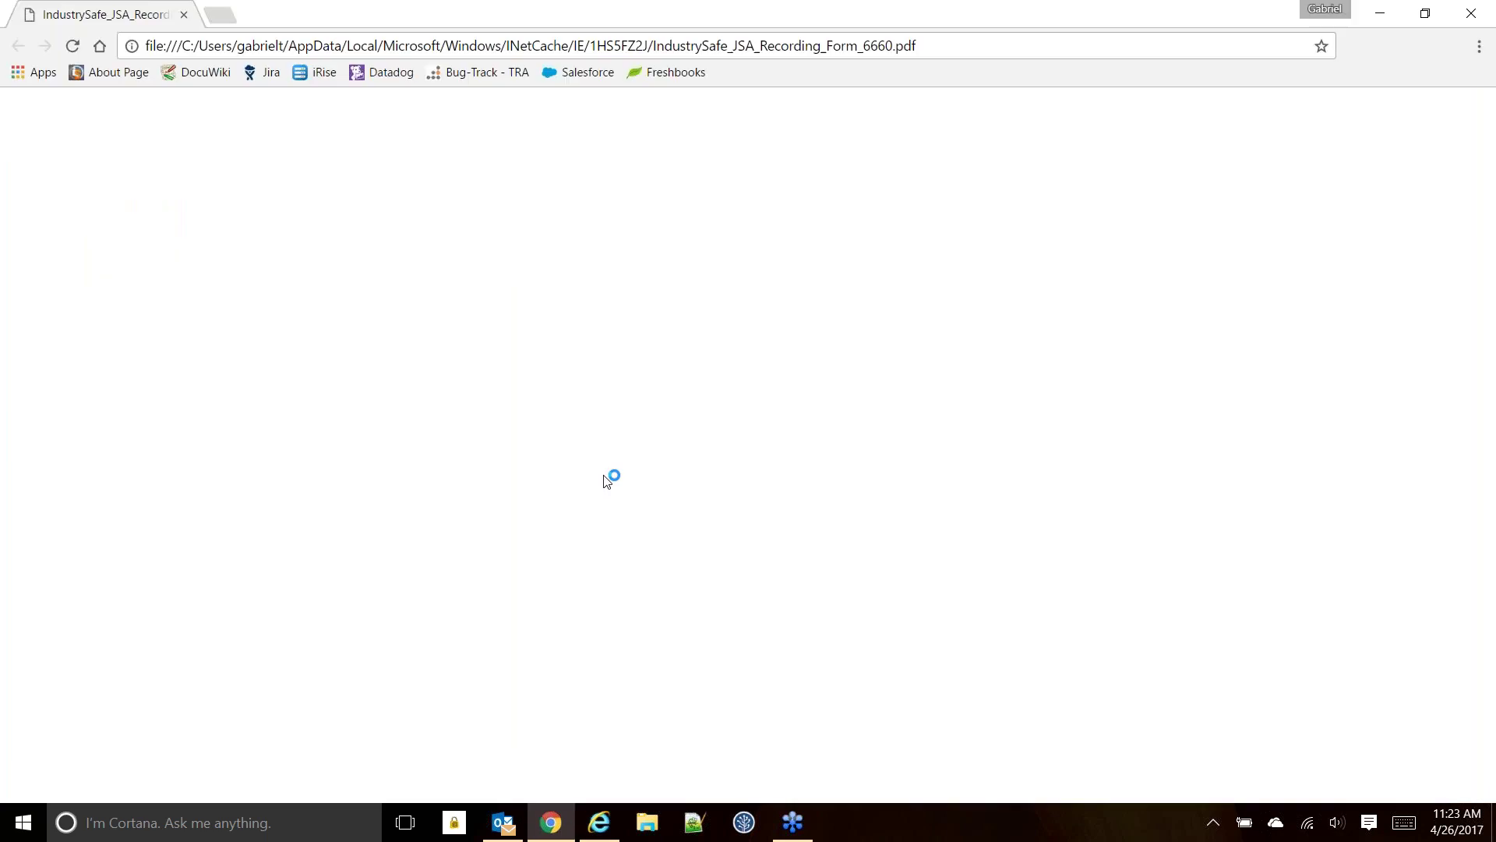
- Review the task checklist and images in the Recording Form 6660 PDF, then return to the JSA form
{"action": "scroll", "coordinate": [689, 494], "scroll_direction": "down", "scroll_amount": 4}
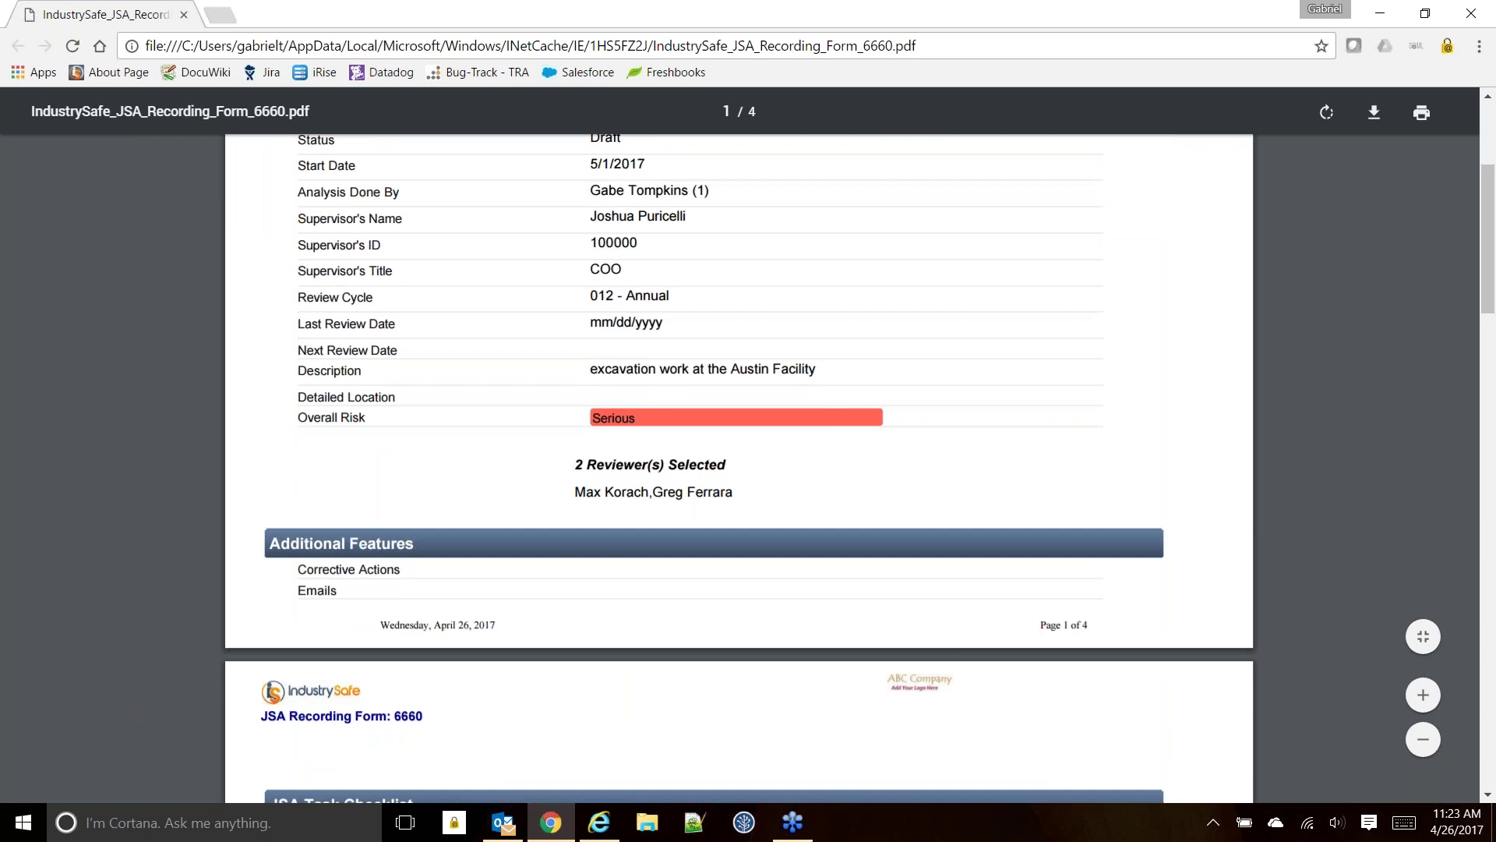
{"action": "scroll", "coordinate": [738, 468], "scroll_direction": "down", "scroll_amount": 7}
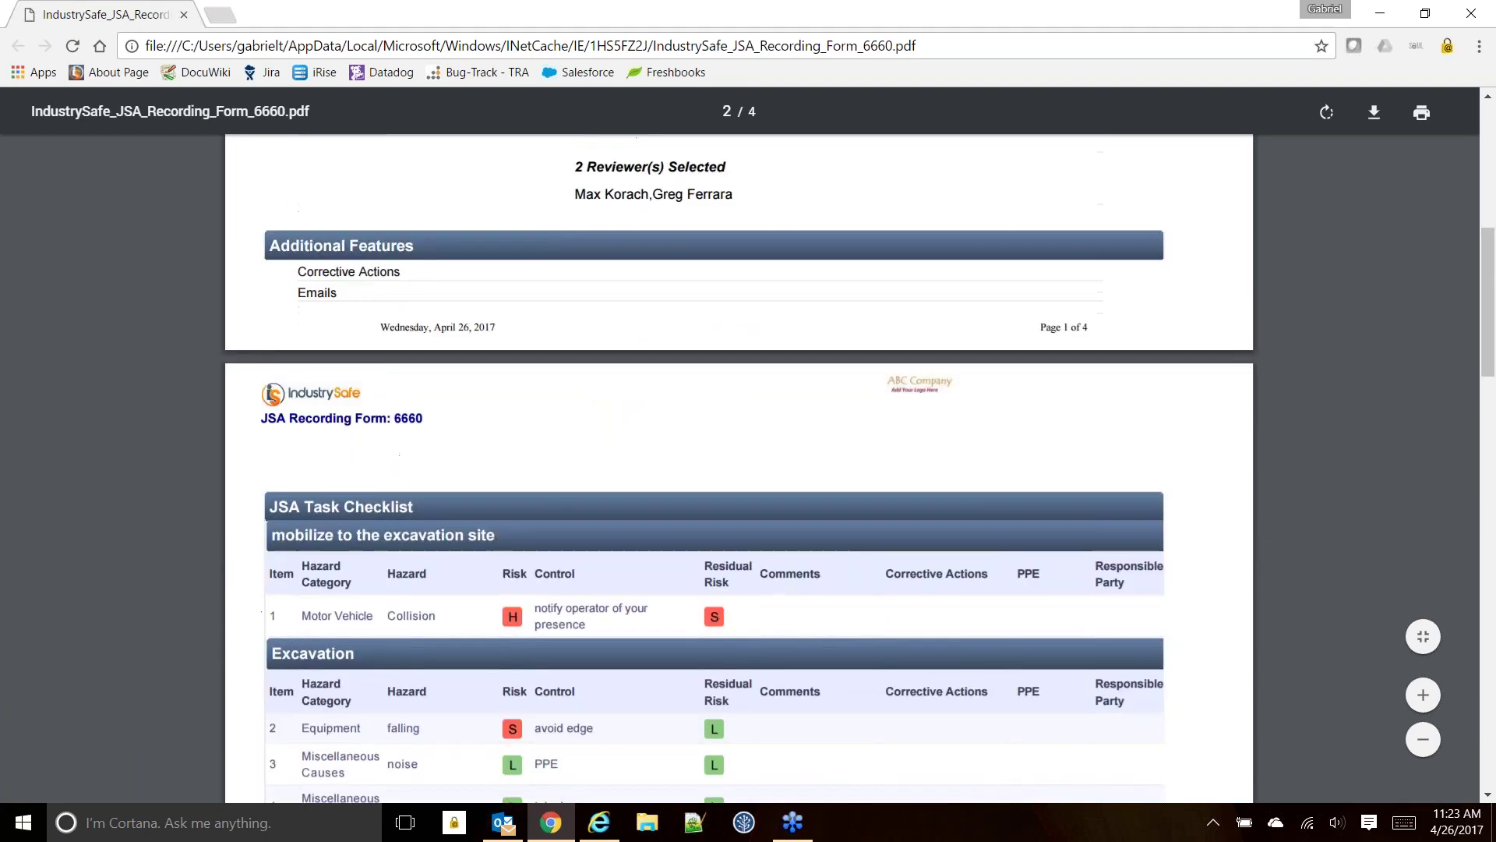
{"action": "scroll", "coordinate": [652, 451], "scroll_direction": "down", "scroll_amount": 8}
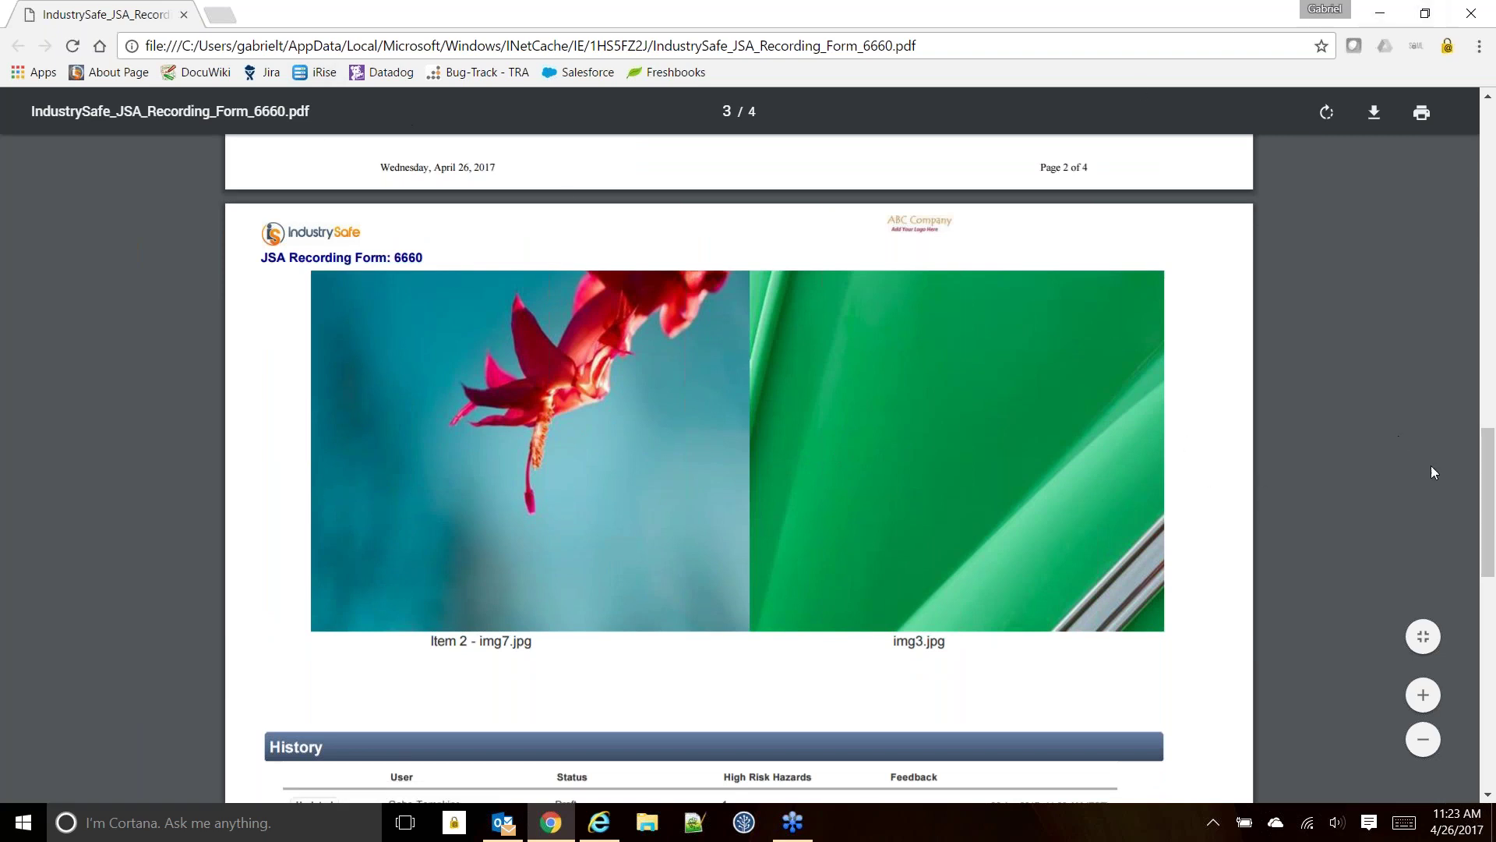
{"action": "mouse_move", "coordinate": [1490, 525]}
{"action": "left_mouse_down"}
{"action": "mouse_move", "coordinate": [1490, 555]}
{"action": "mouse_move", "coordinate": [1490, 510]}
{"action": "left_mouse_up"}
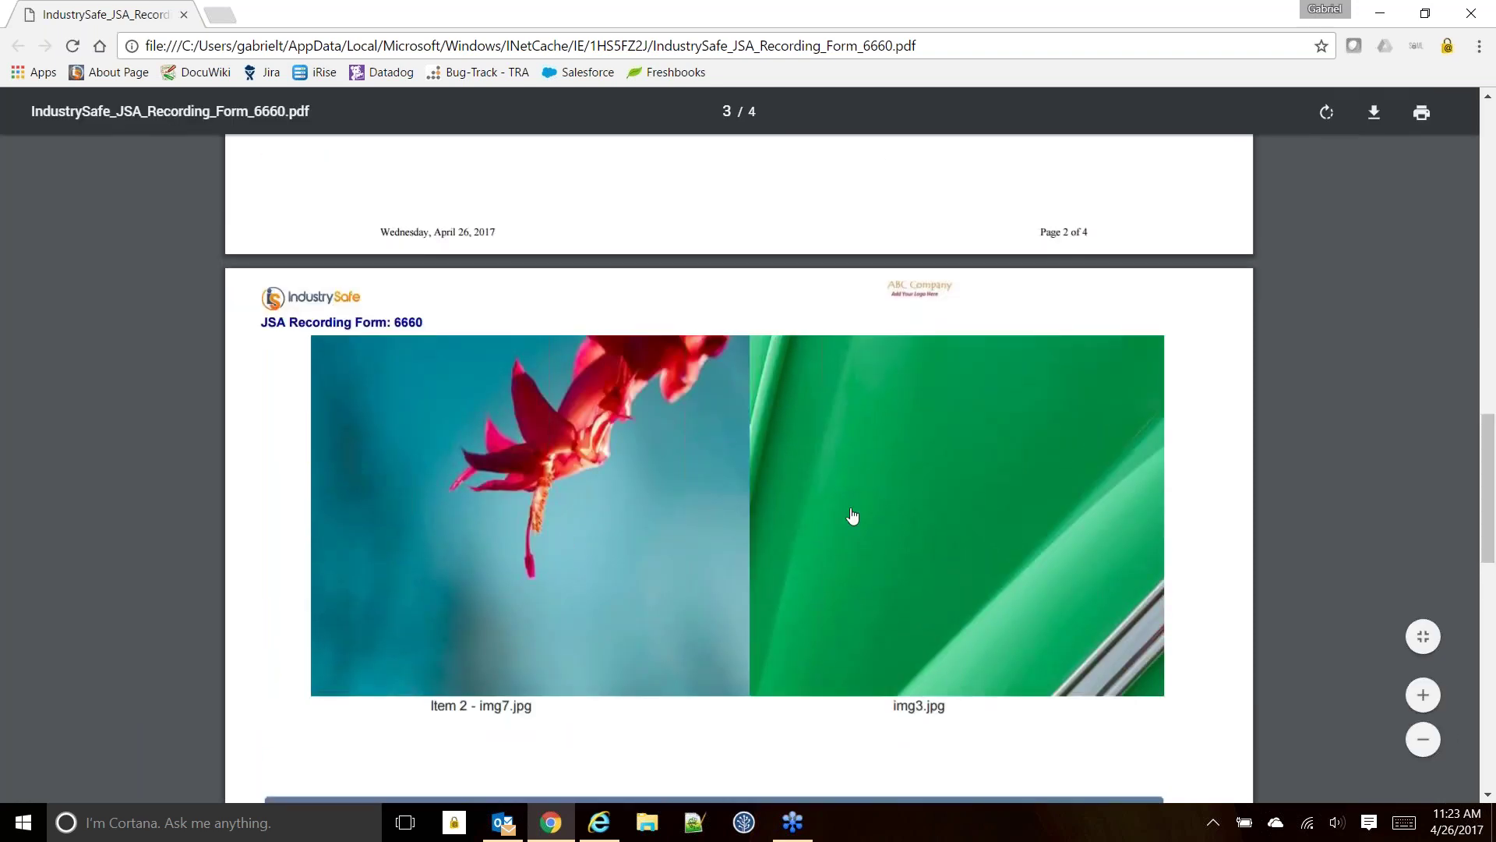
{"action": "scroll", "coordinate": [852, 518], "scroll_direction": "up", "scroll_amount": 8}
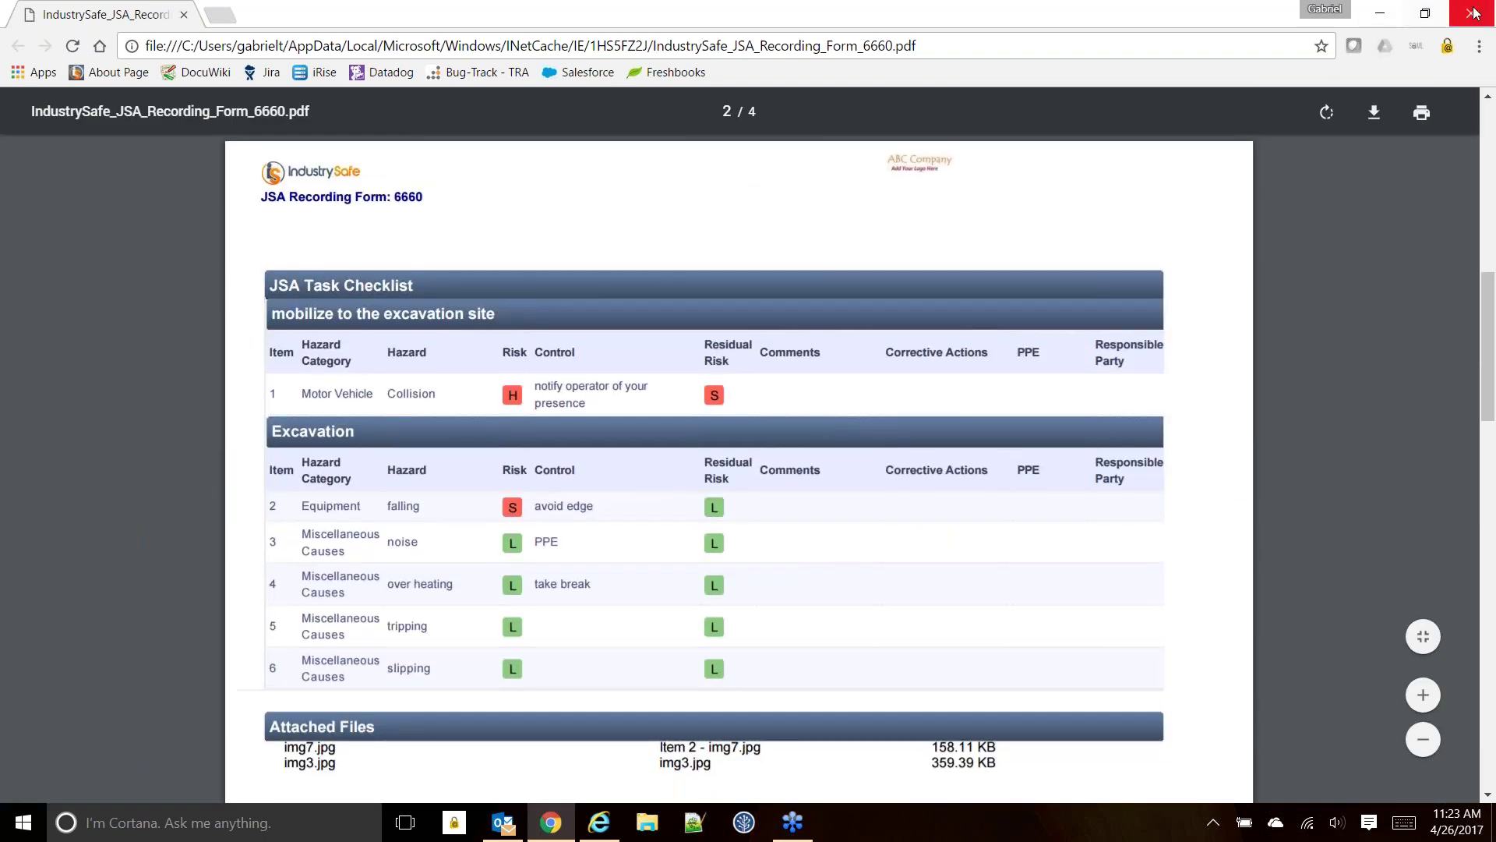
{"action": "left_click", "coordinate": [1379, 13]}
- Edit the Task Checklist and move the slipping step from row 6 up to position 3
{"action": "scroll", "coordinate": [756, 497], "scroll_direction": "down", "scroll_amount": 12}
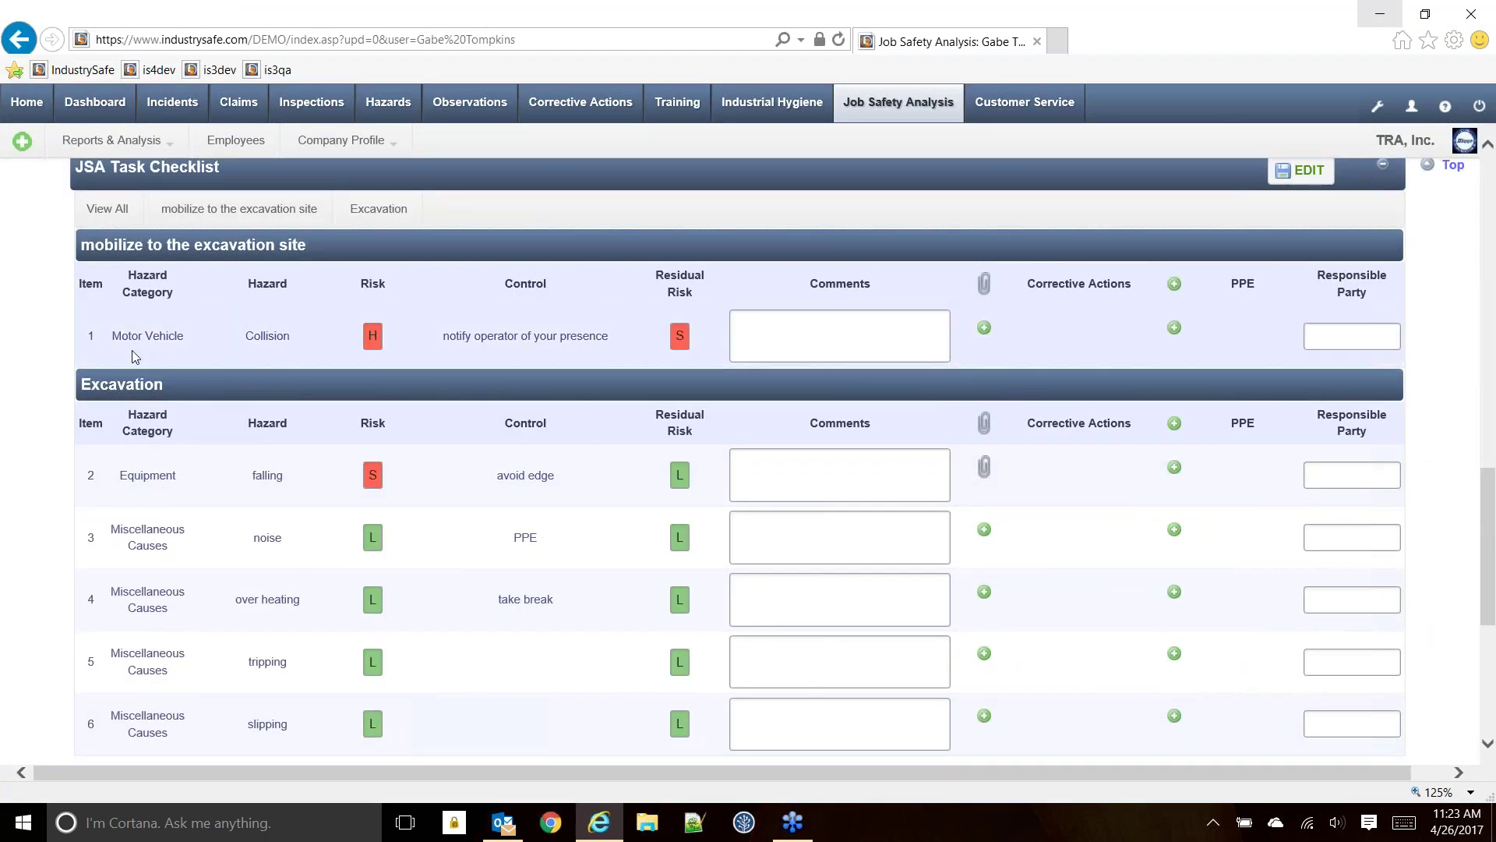
{"action": "left_click", "coordinate": [1282, 178]}
{"action": "scroll", "coordinate": [166, 382], "scroll_direction": "down", "scroll_amount": 1}
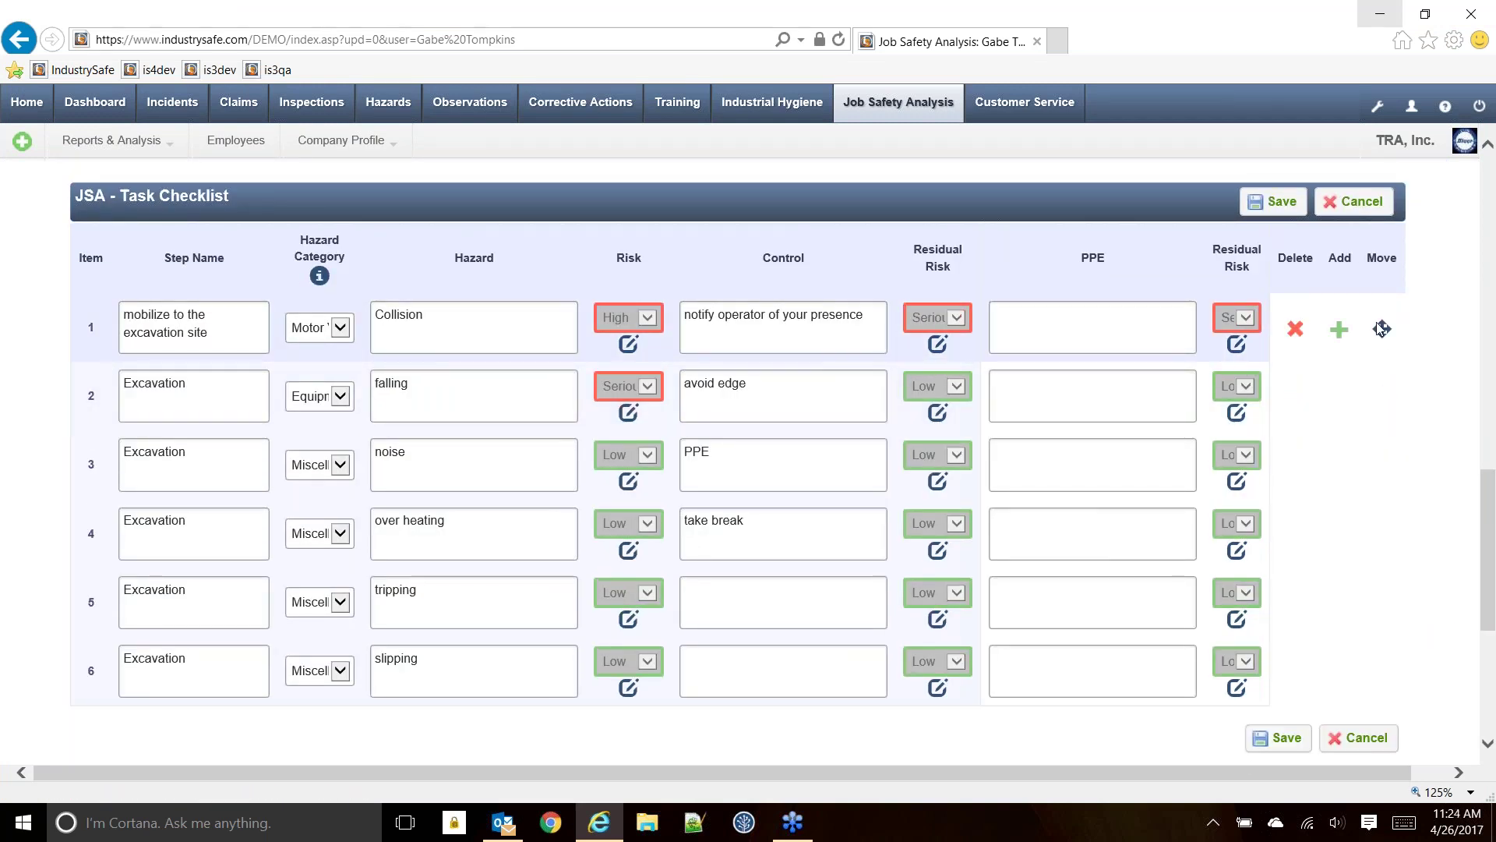
{"action": "mouse_move", "coordinate": [1385, 337]}
{"action": "left_mouse_down"}
{"action": "mouse_move", "coordinate": [1386, 471]}
{"action": "mouse_move", "coordinate": [1360, 536]}
{"action": "mouse_move", "coordinate": [1387, 477]}
{"action": "mouse_move", "coordinate": [1399, 544]}
{"action": "mouse_move", "coordinate": [1402, 327]}
{"action": "left_mouse_up"}
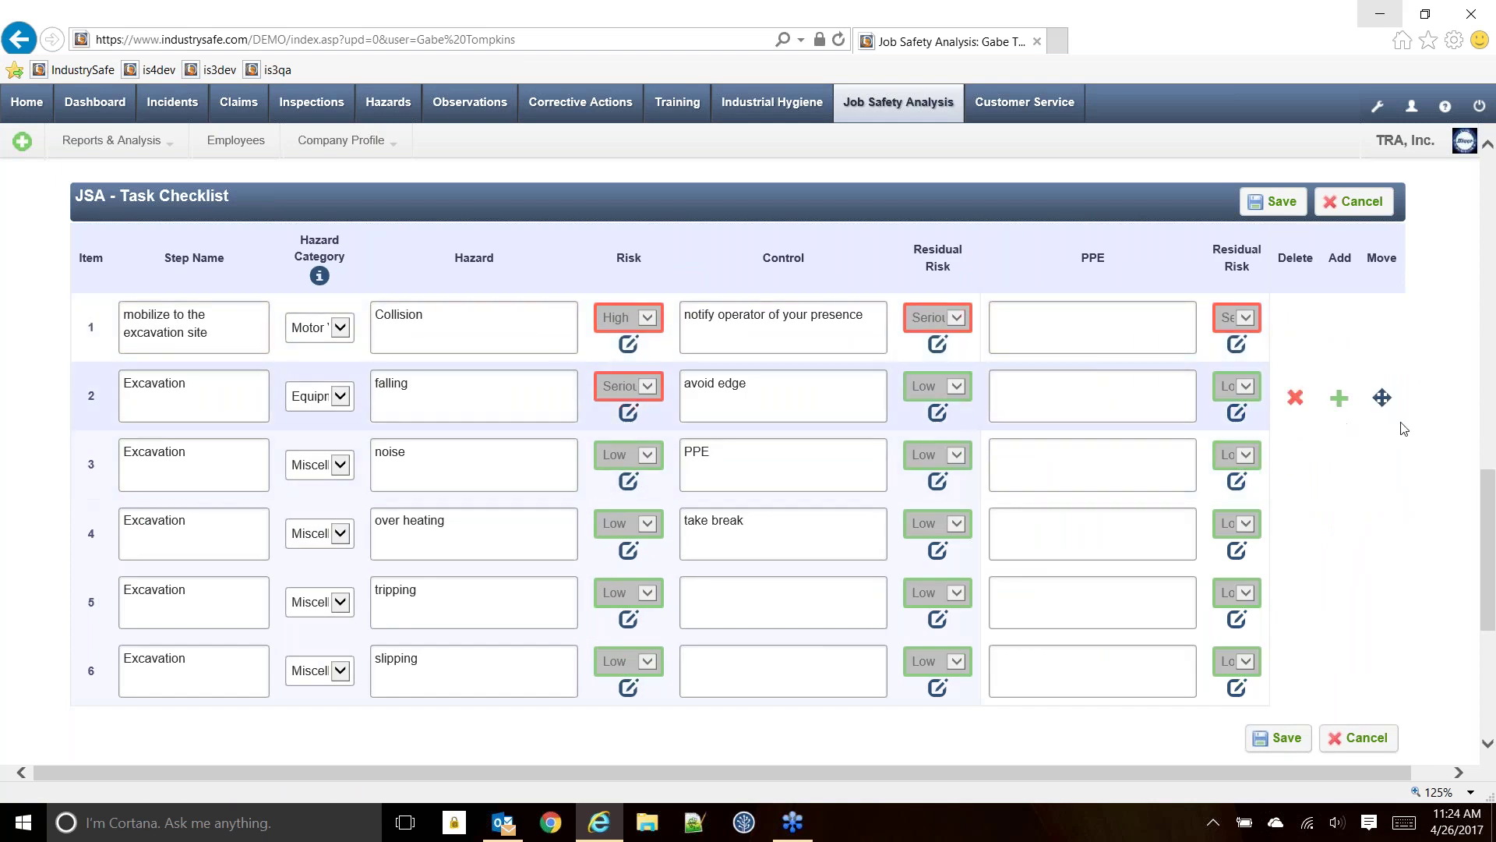
{"action": "left_click_drag", "start_coordinate": [1383, 670], "coordinate": [1381, 479]}
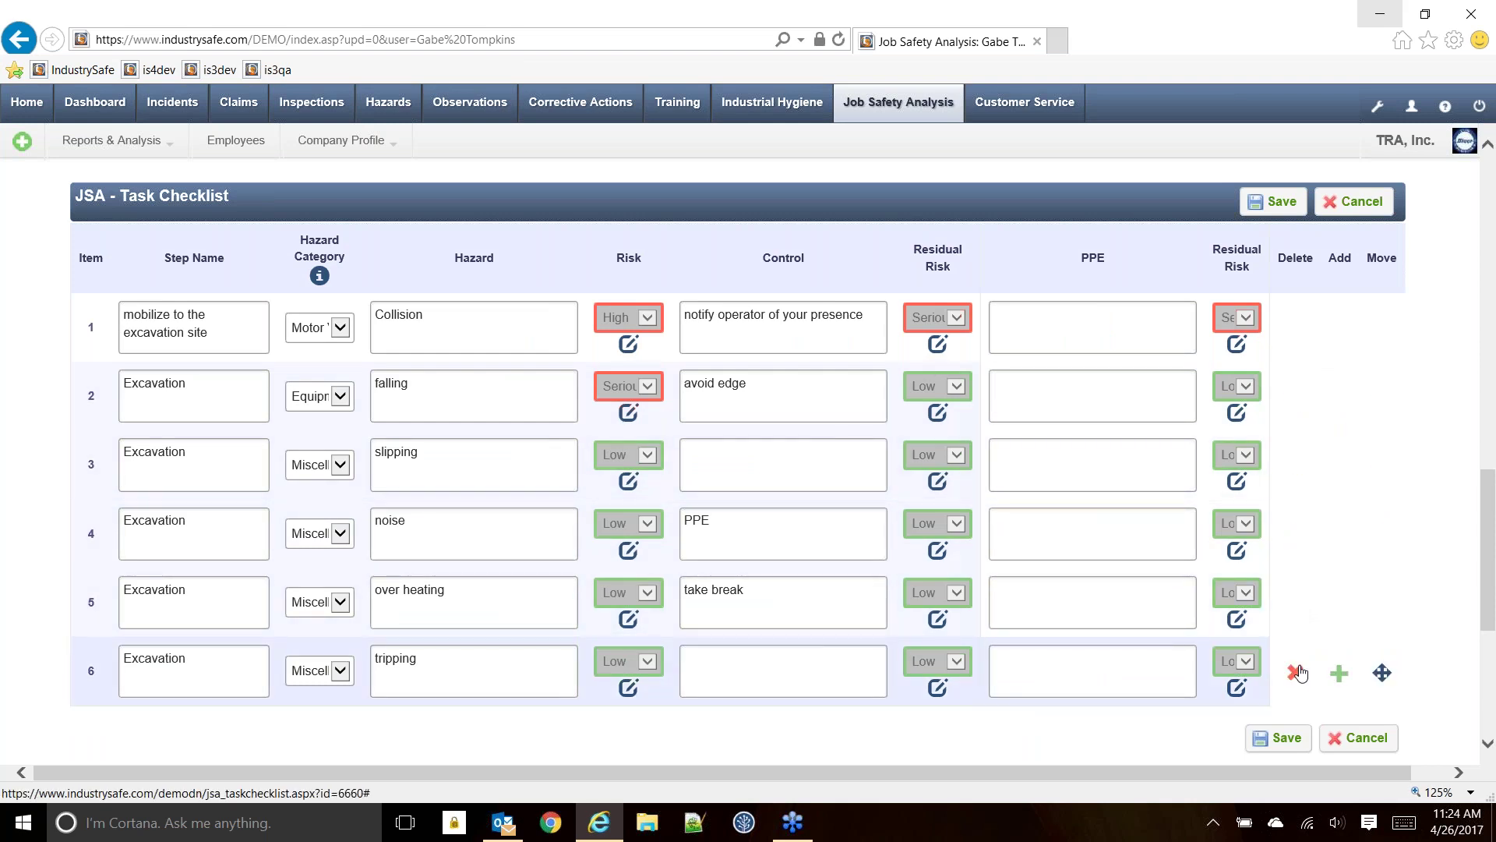
- Delete the tripping step and save the five-step checklist
{"action": "left_click", "coordinate": [1295, 672]}
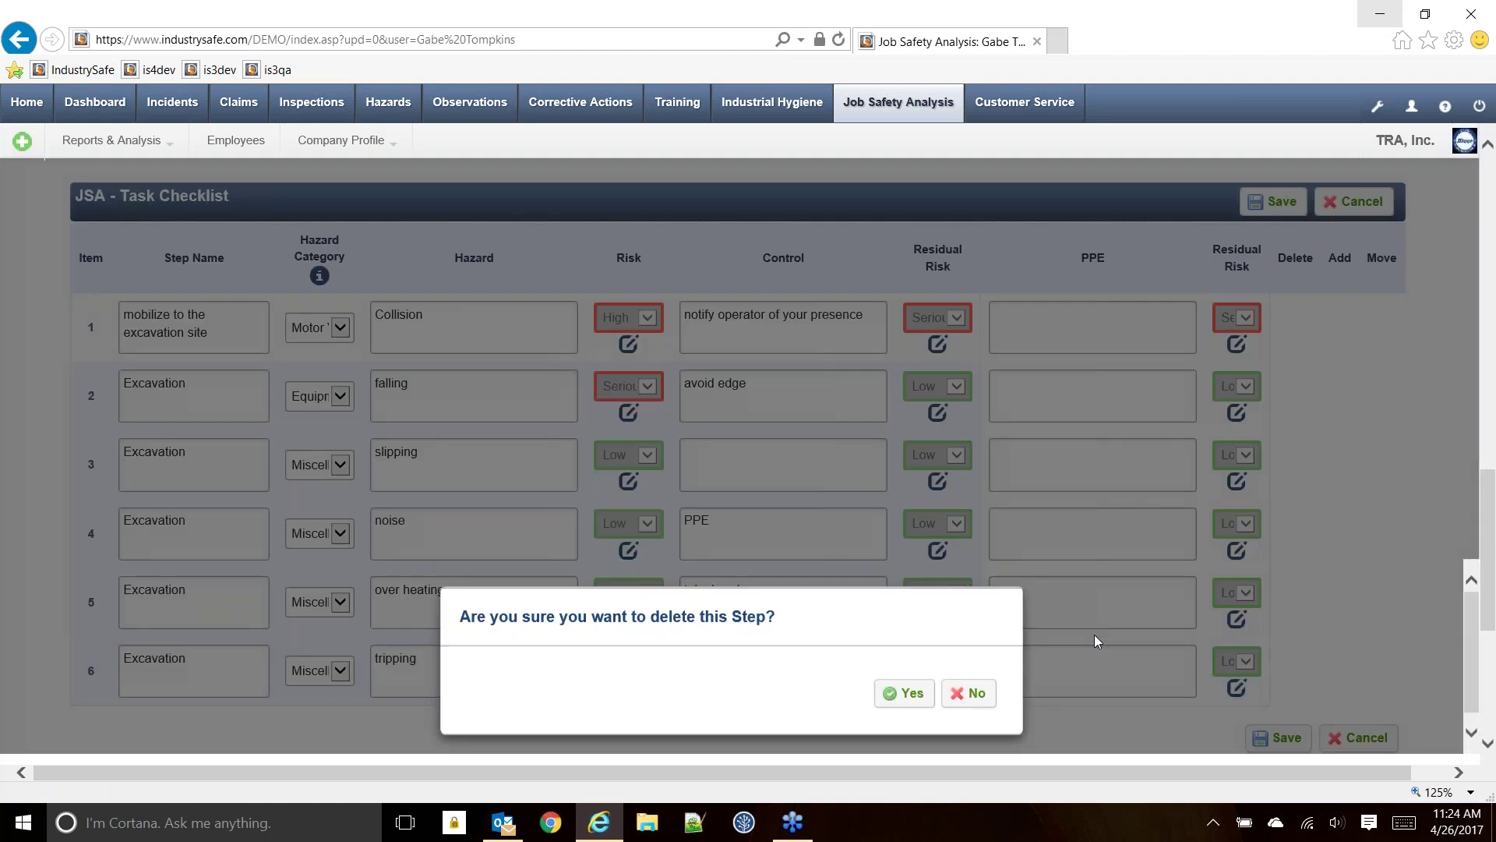
{"action": "left_click", "coordinate": [903, 697]}
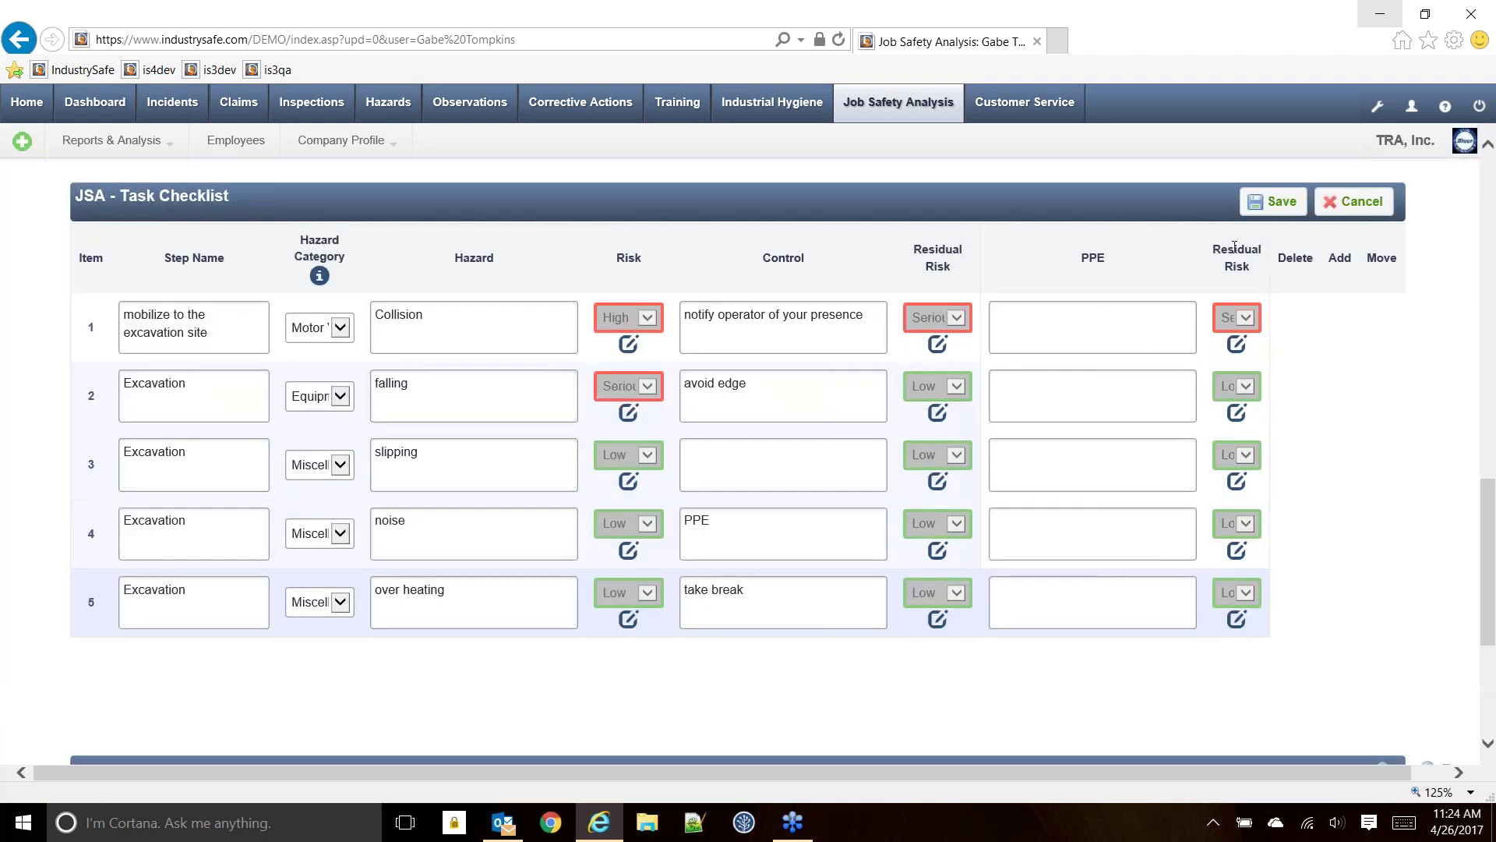
{"action": "left_click", "coordinate": [1287, 204]}
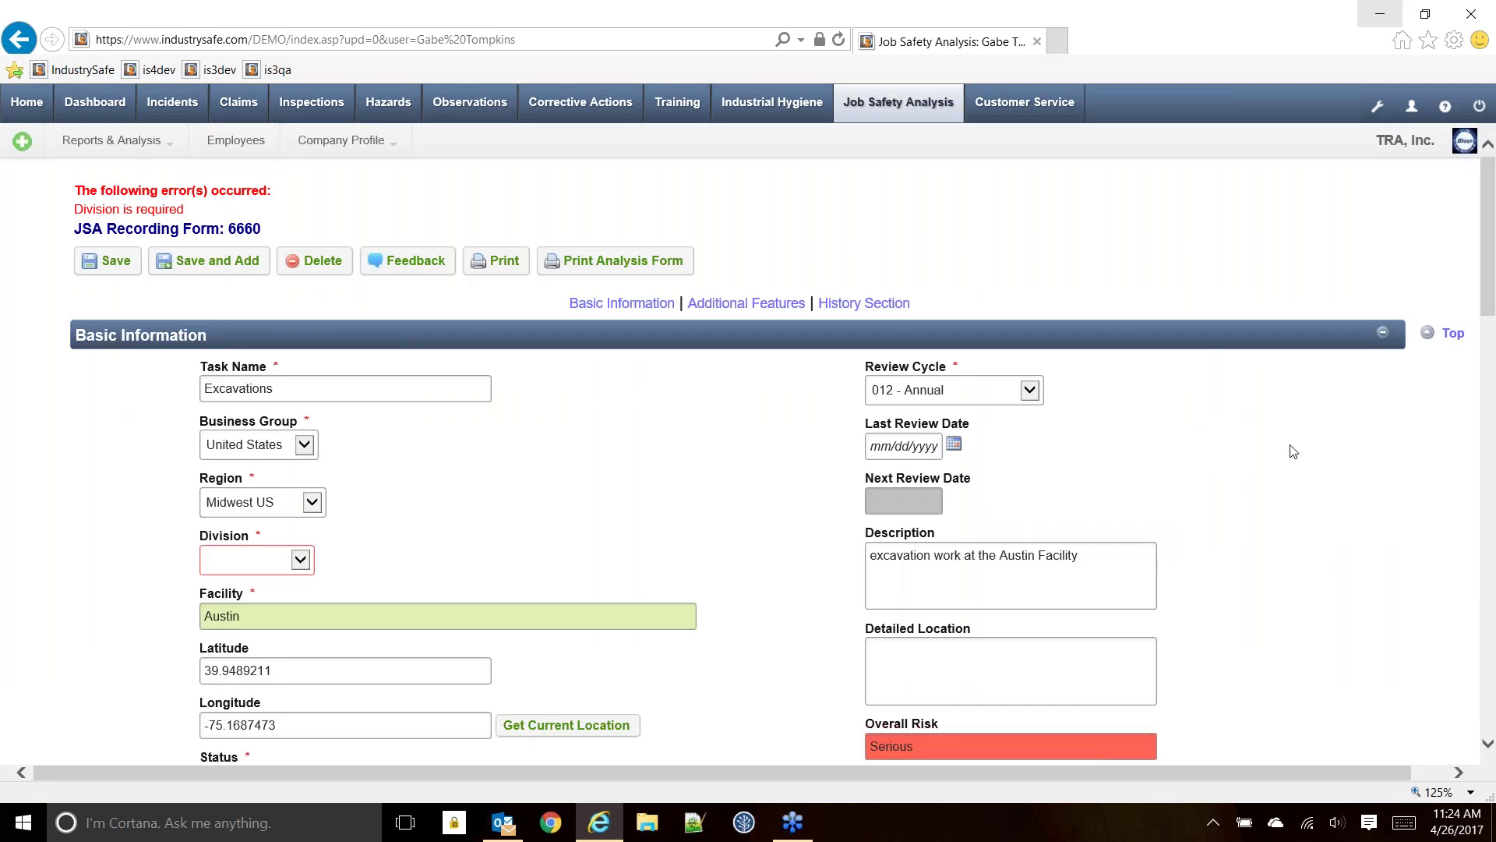
- Change JSA 6660's Status dropdown to Open For Review and look over the form
{"action": "scroll", "coordinate": [1290, 449], "scroll_direction": "down", "scroll_amount": 7}
{"action": "scroll", "coordinate": [1291, 451], "scroll_direction": "down", "scroll_amount": 10}
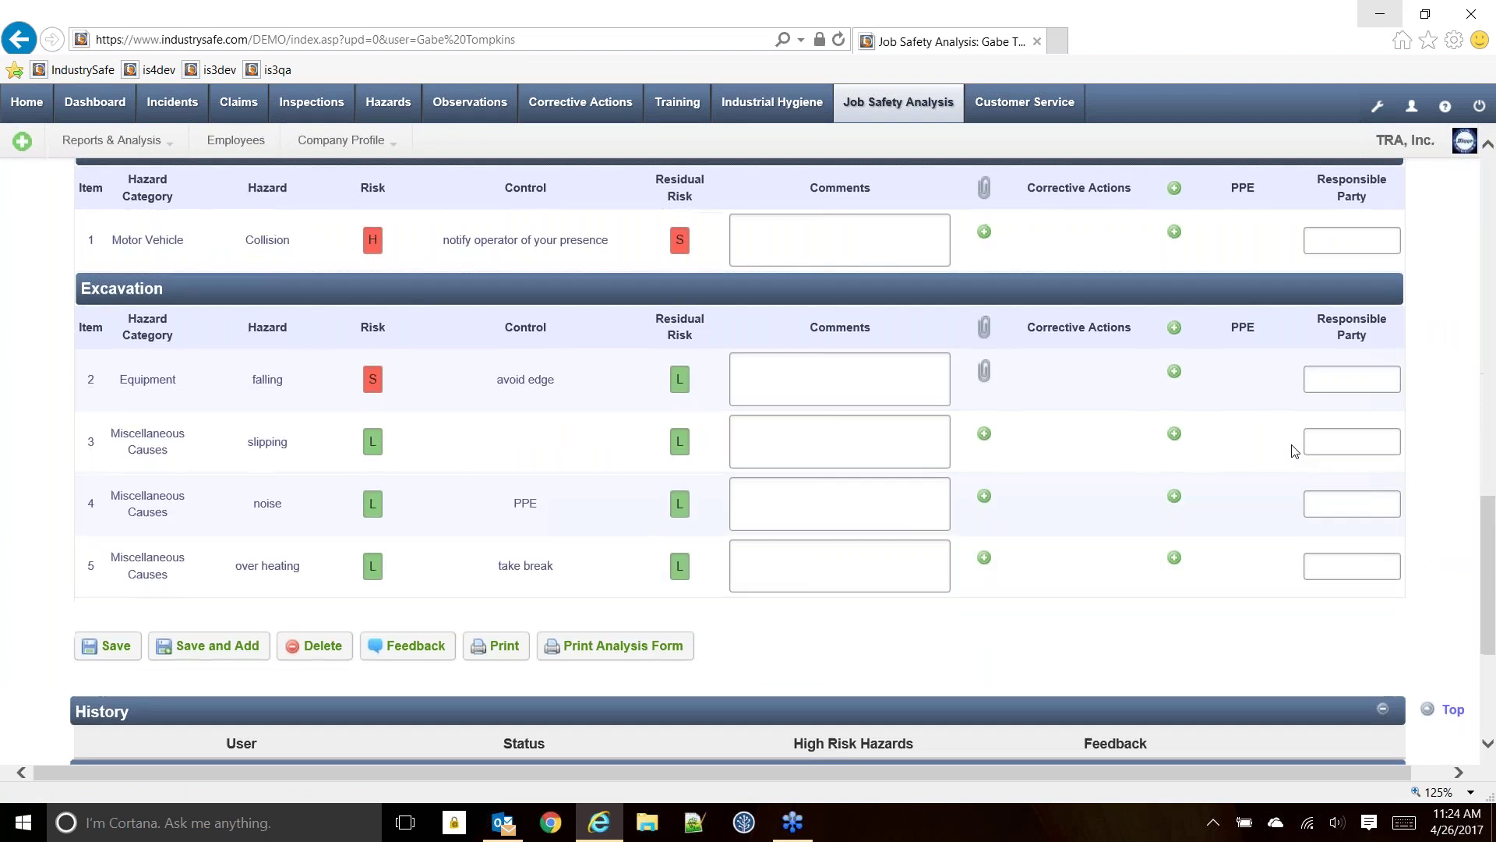
{"action": "scroll", "coordinate": [1293, 451], "scroll_direction": "down", "scroll_amount": 3}
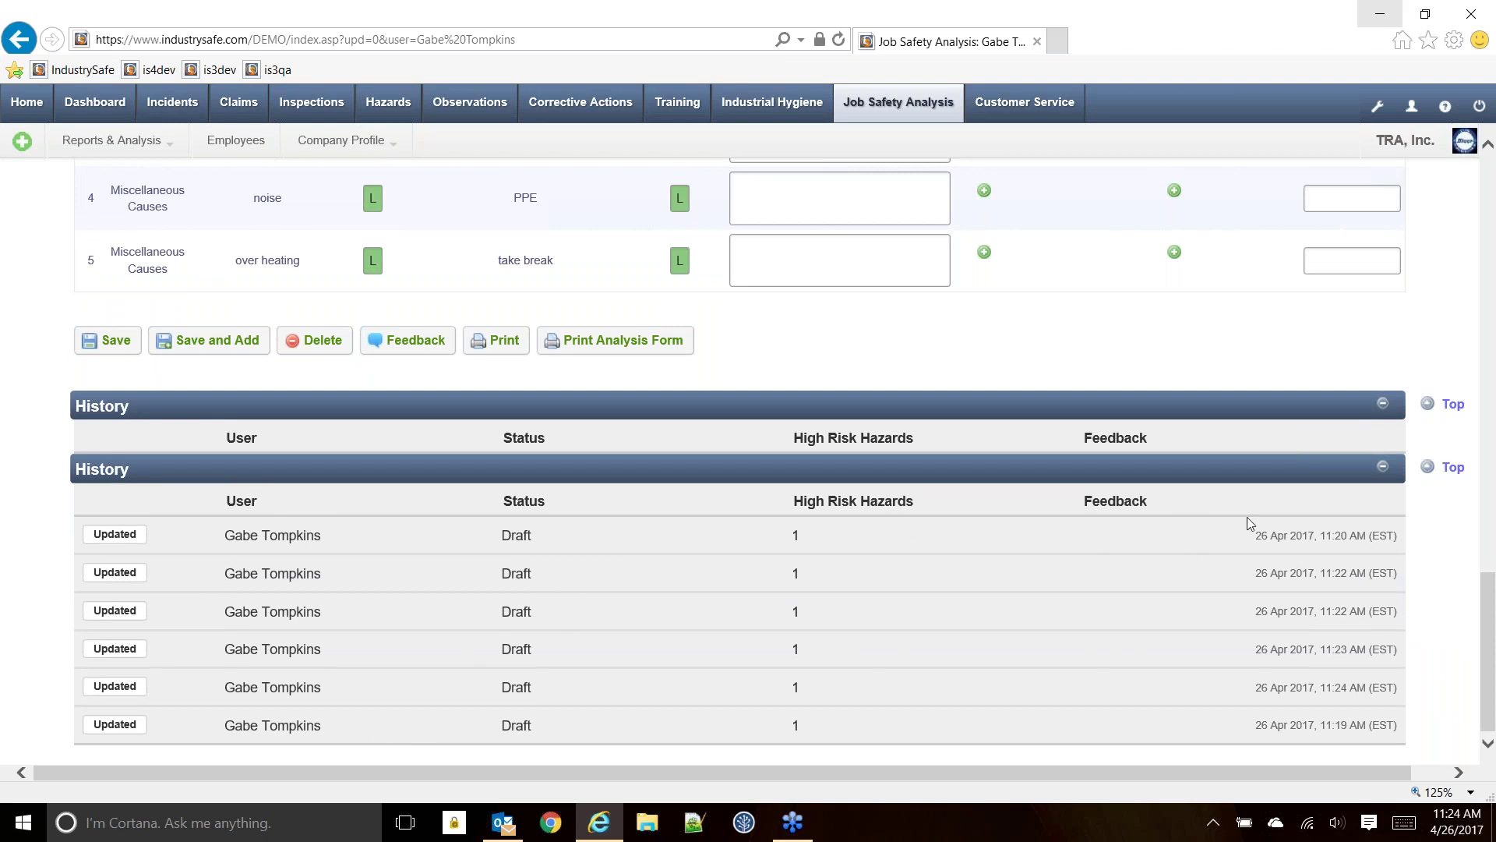
{"action": "scroll", "coordinate": [959, 444], "scroll_direction": "up", "scroll_amount": 7}
{"action": "scroll", "coordinate": [652, 385], "scroll_direction": "up", "scroll_amount": 10}
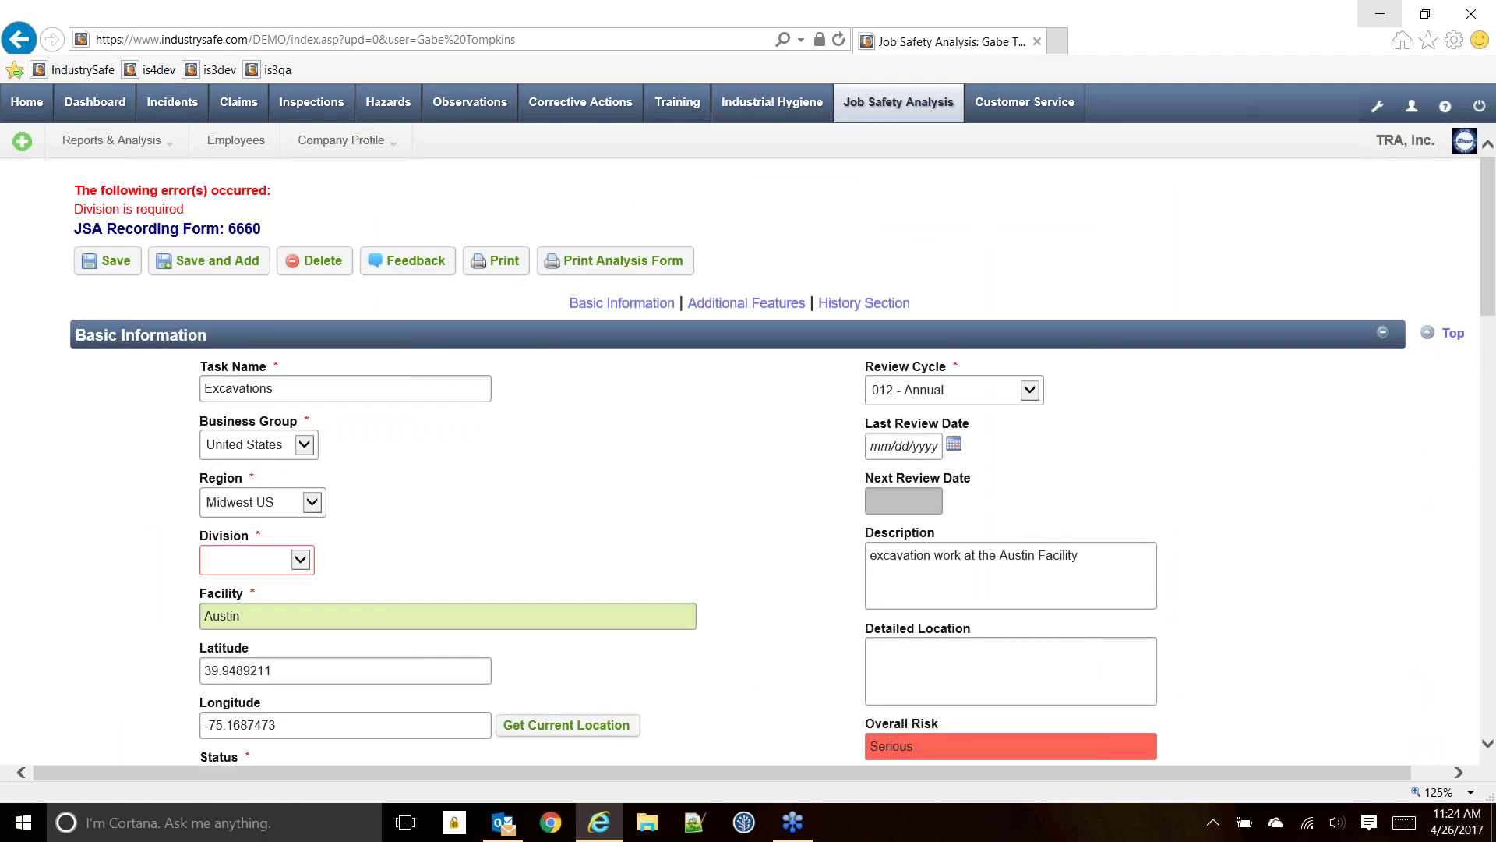
{"action": "scroll", "coordinate": [254, 533], "scroll_direction": "down", "scroll_amount": 4}
{"action": "left_click", "coordinate": [328, 495]}
{"action": "left_click", "coordinate": [248, 506]}
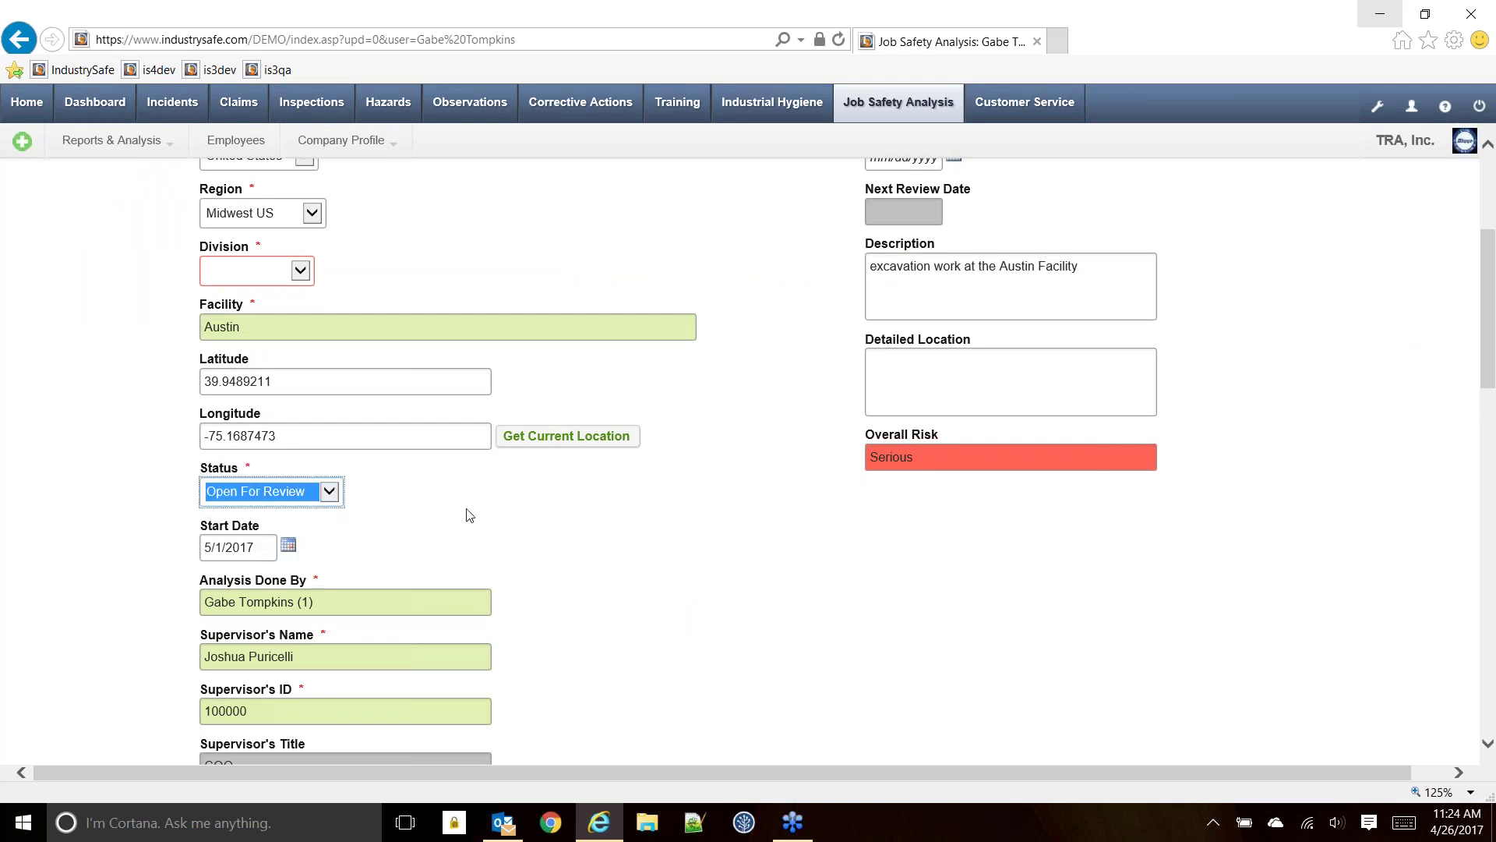
{"action": "scroll", "coordinate": [599, 525], "scroll_direction": "down", "scroll_amount": 4}
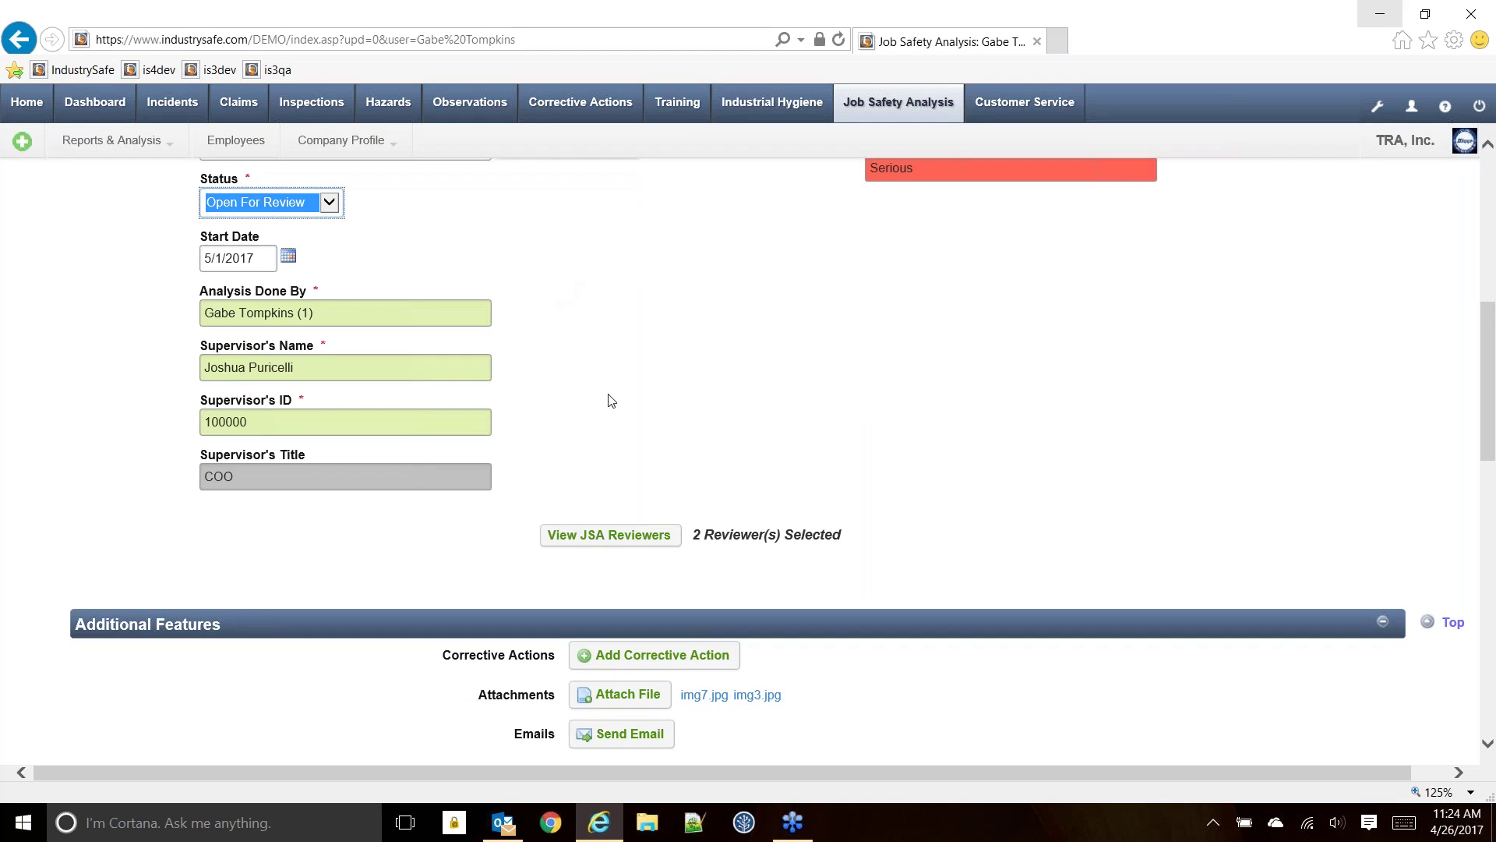
{"action": "scroll", "coordinate": [644, 403], "scroll_direction": "up", "scroll_amount": 7}
{"action": "scroll", "coordinate": [645, 403], "scroll_direction": "up", "scroll_amount": 1}
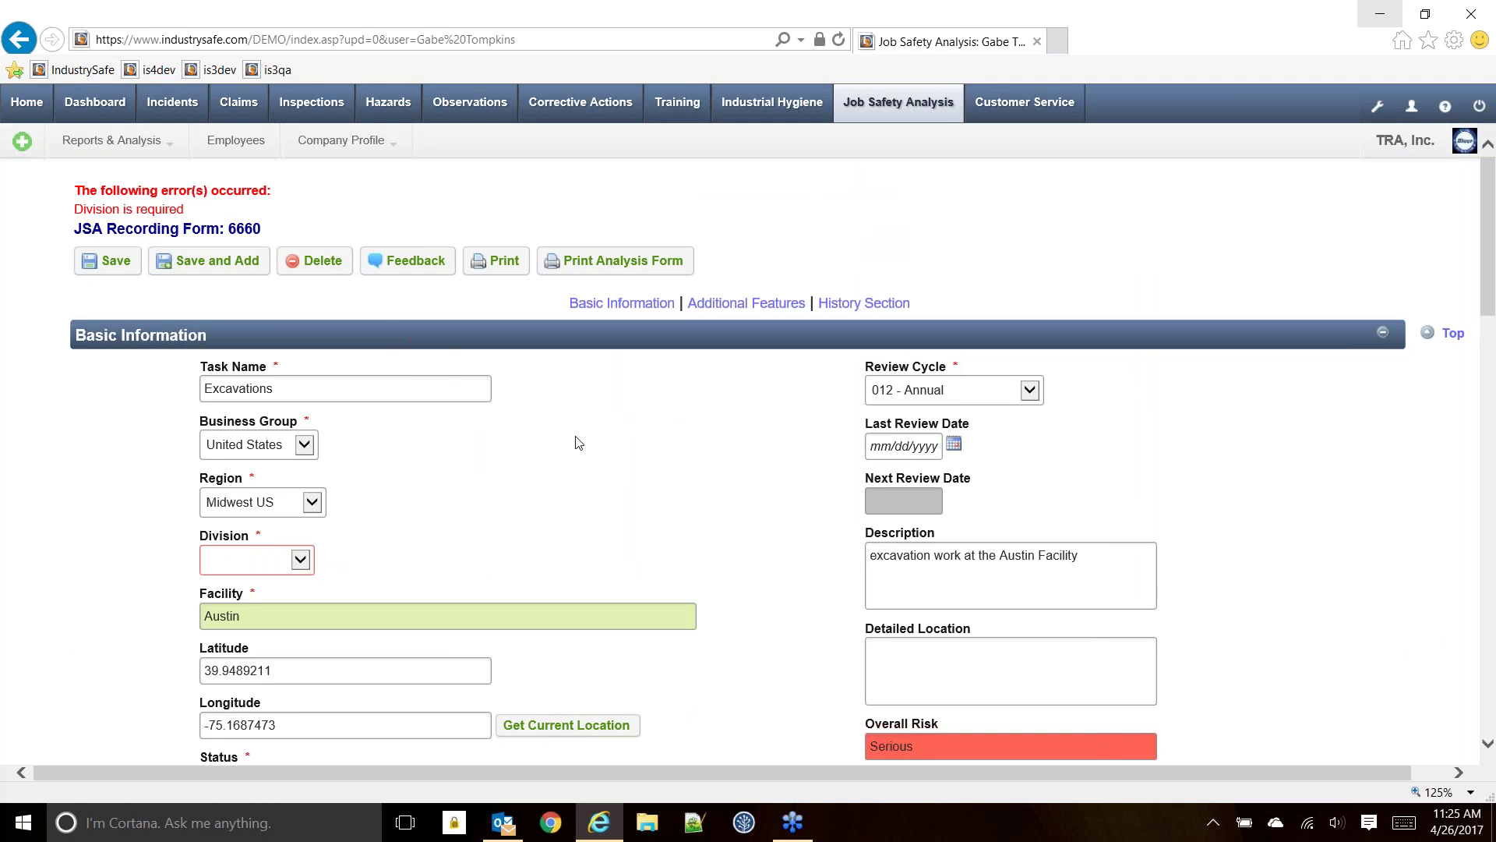
{"action": "scroll", "coordinate": [579, 442], "scroll_direction": "down", "scroll_amount": 20}
{"action": "scroll", "coordinate": [628, 475], "scroll_direction": "up", "scroll_amount": 15}
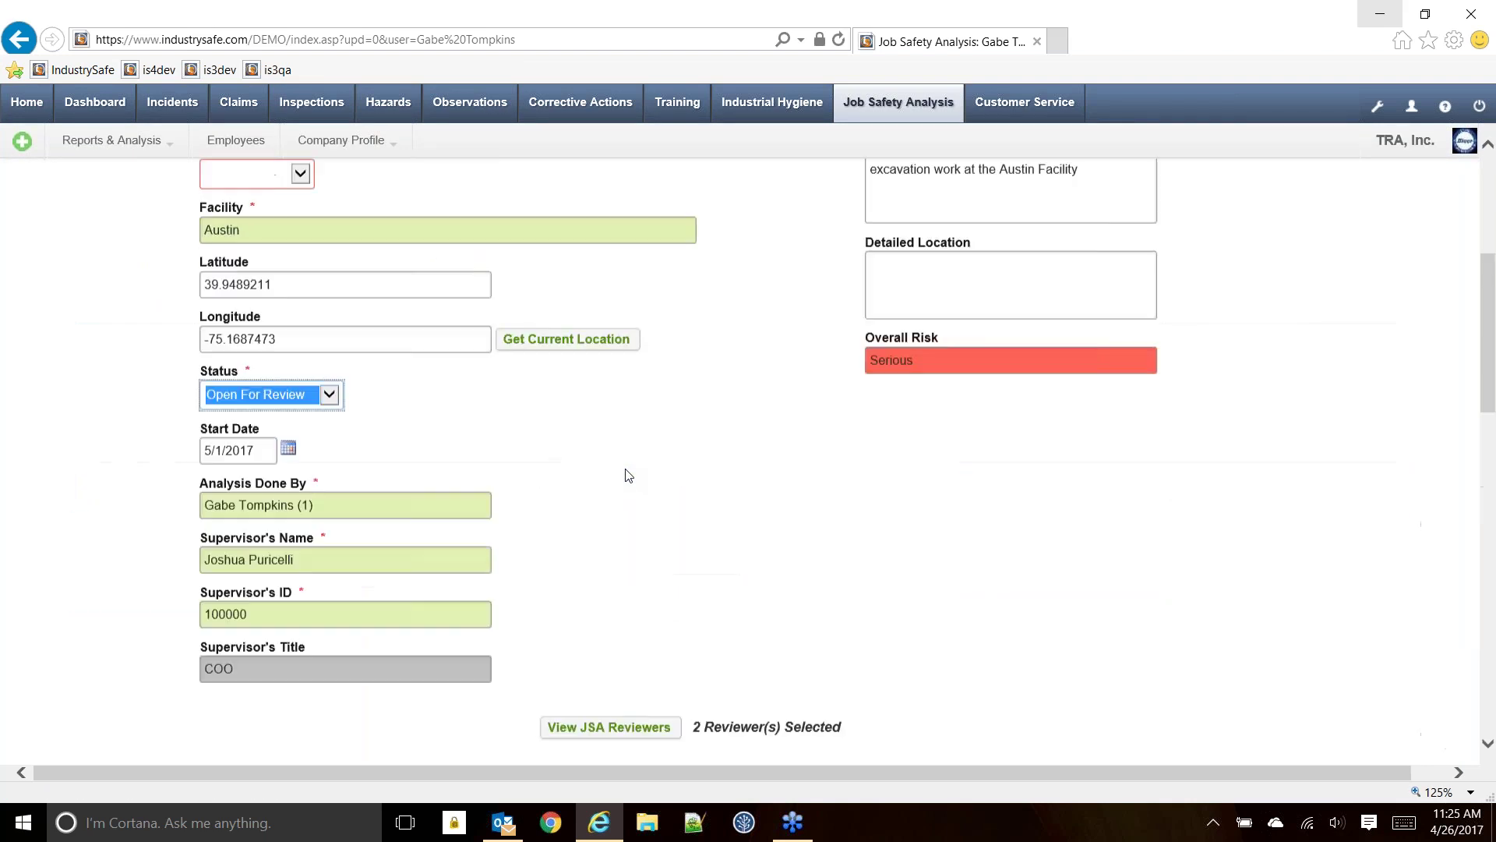
{"action": "scroll", "coordinate": [628, 476], "scroll_direction": "up", "scroll_amount": 5}
- Save the feedback 'looks good except there are three steps missing.' on JSA 6660
{"action": "left_click", "coordinate": [401, 260]}
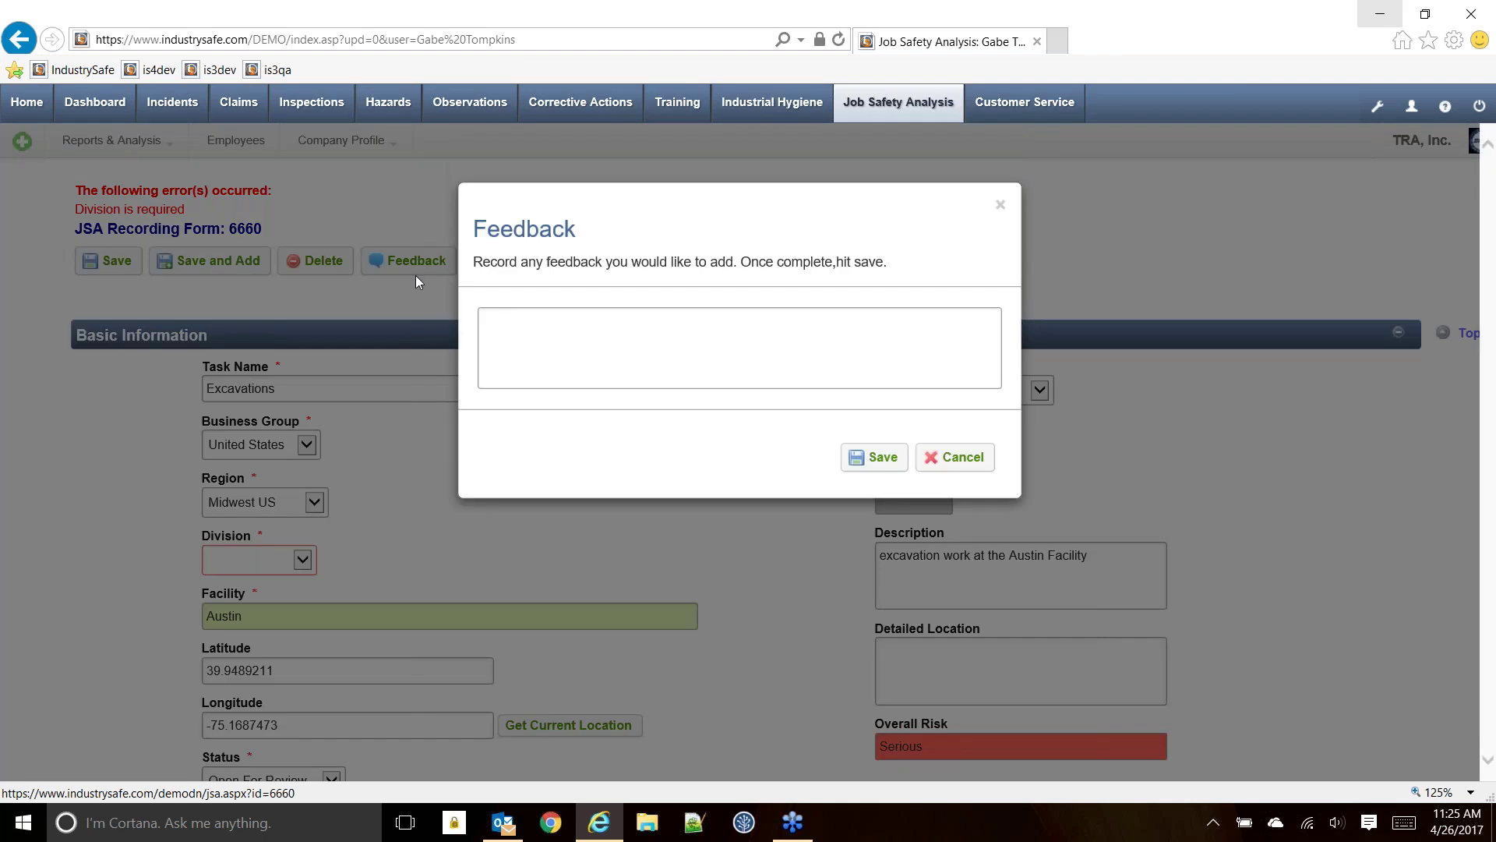
{"action": "left_click", "coordinate": [615, 368]}
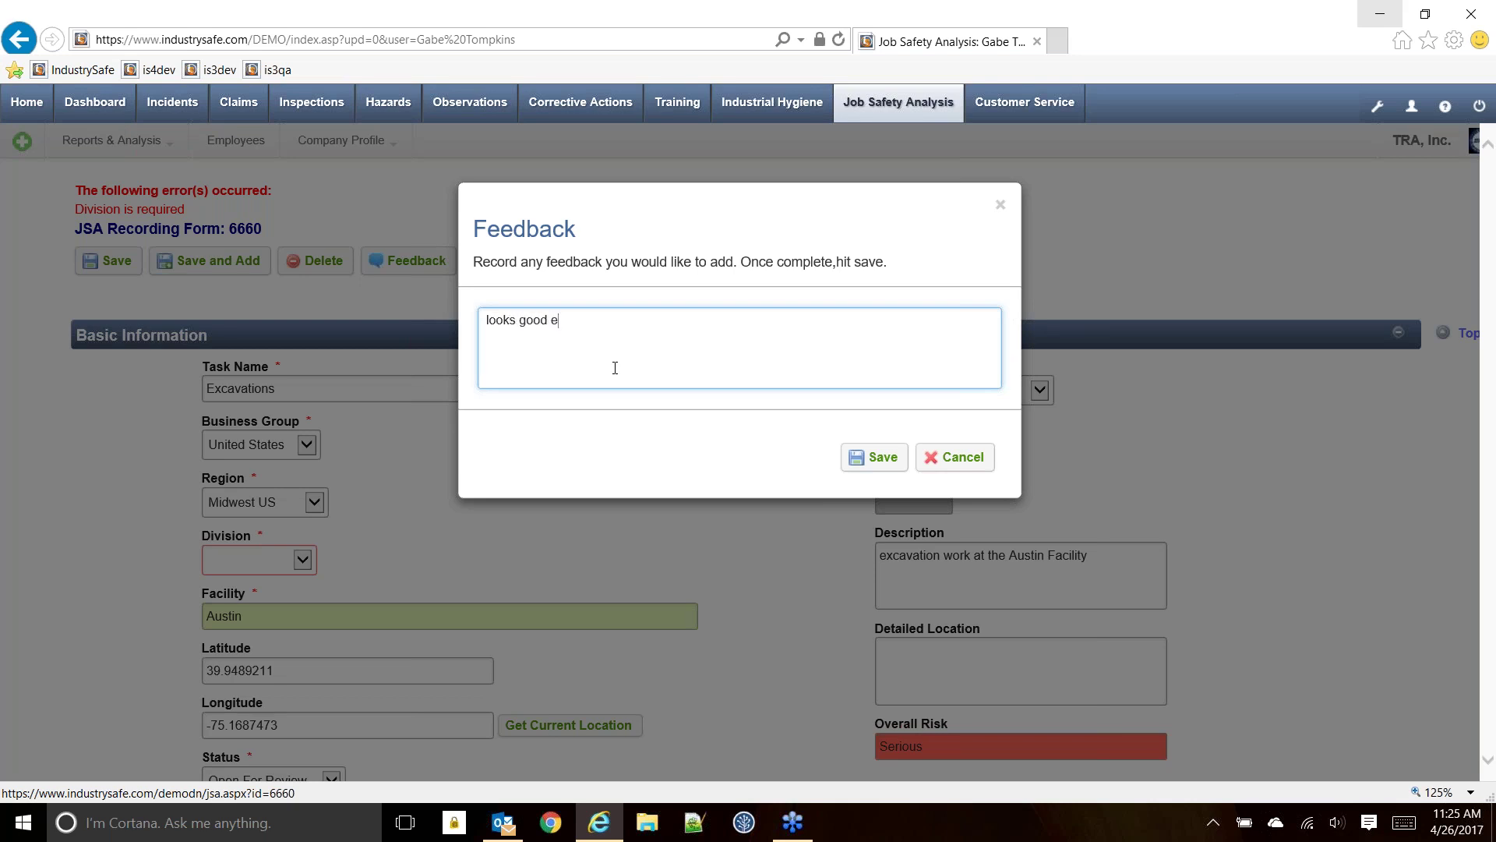
{"action": "type", "text": "there are trhe"}
{"action": "type", "text": "sing."}
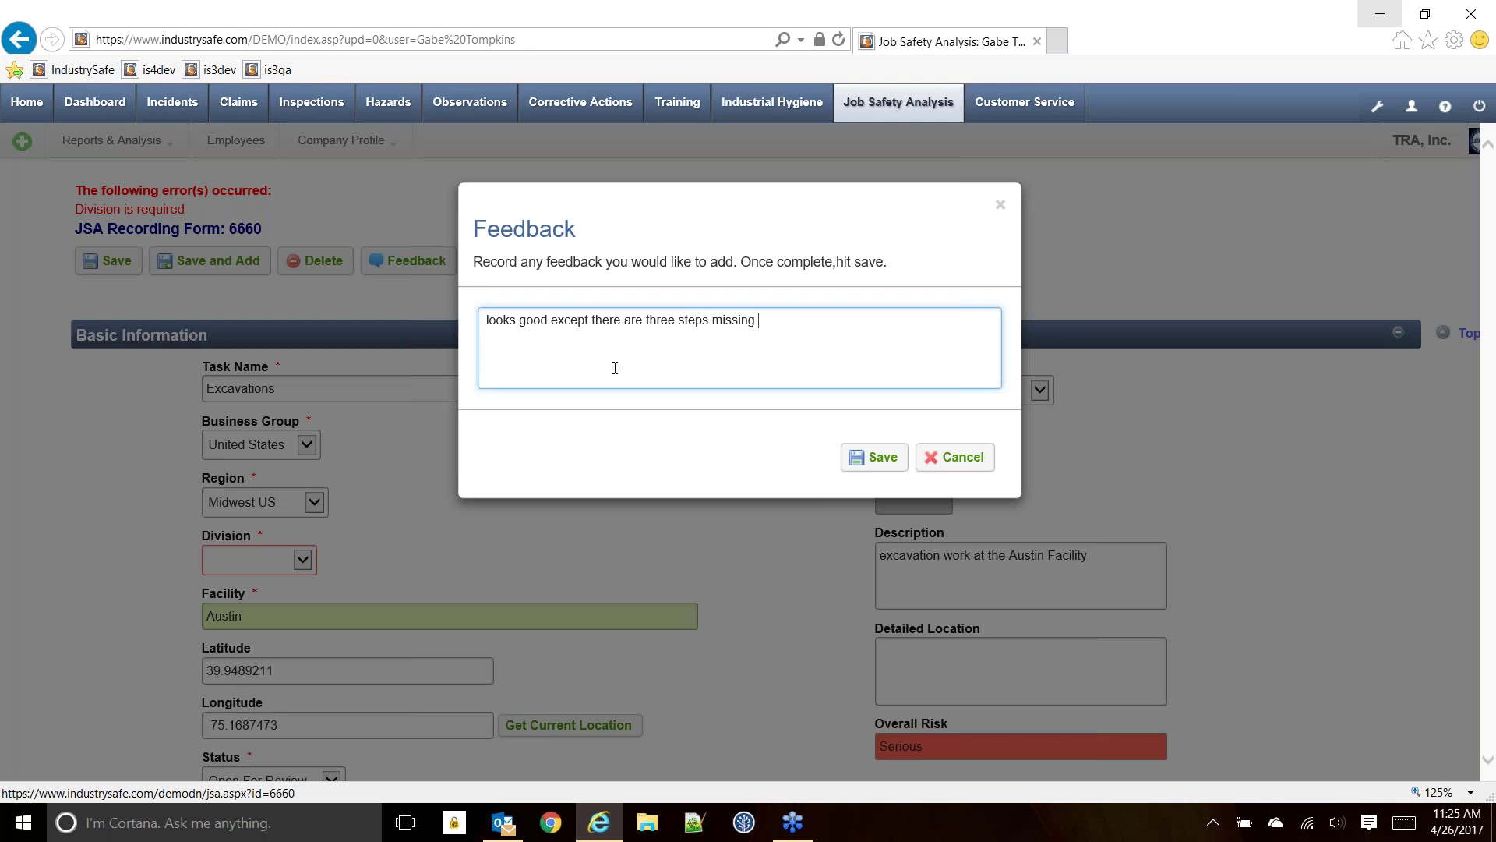
{"action": "left_click", "coordinate": [876, 468]}
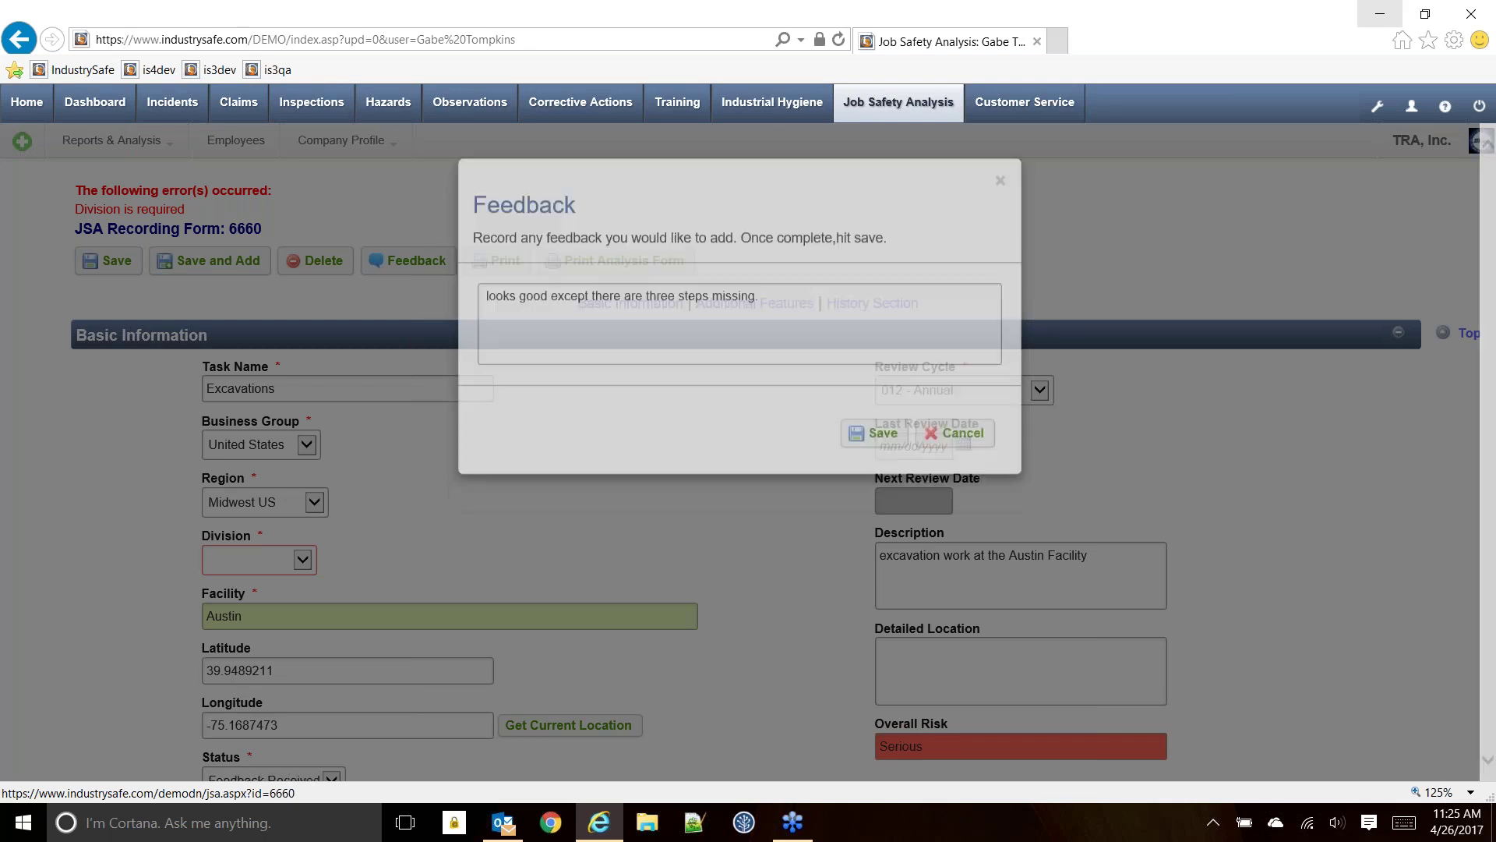
{"action": "scroll", "coordinate": [1088, 516], "scroll_direction": "down", "scroll_amount": 10}
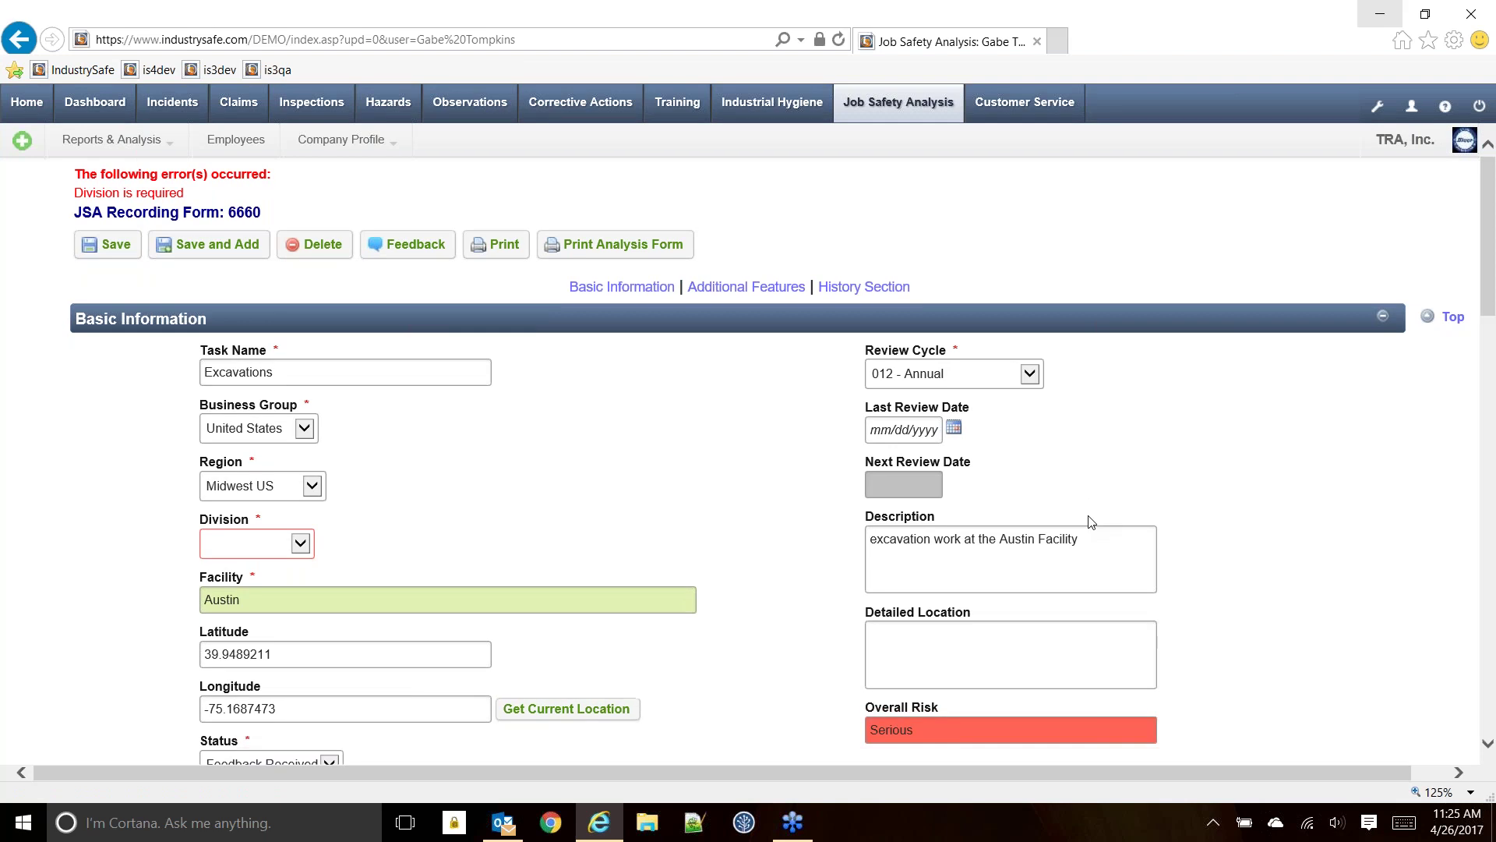
{"action": "scroll", "coordinate": [1088, 516], "scroll_direction": "up", "scroll_amount": 10}
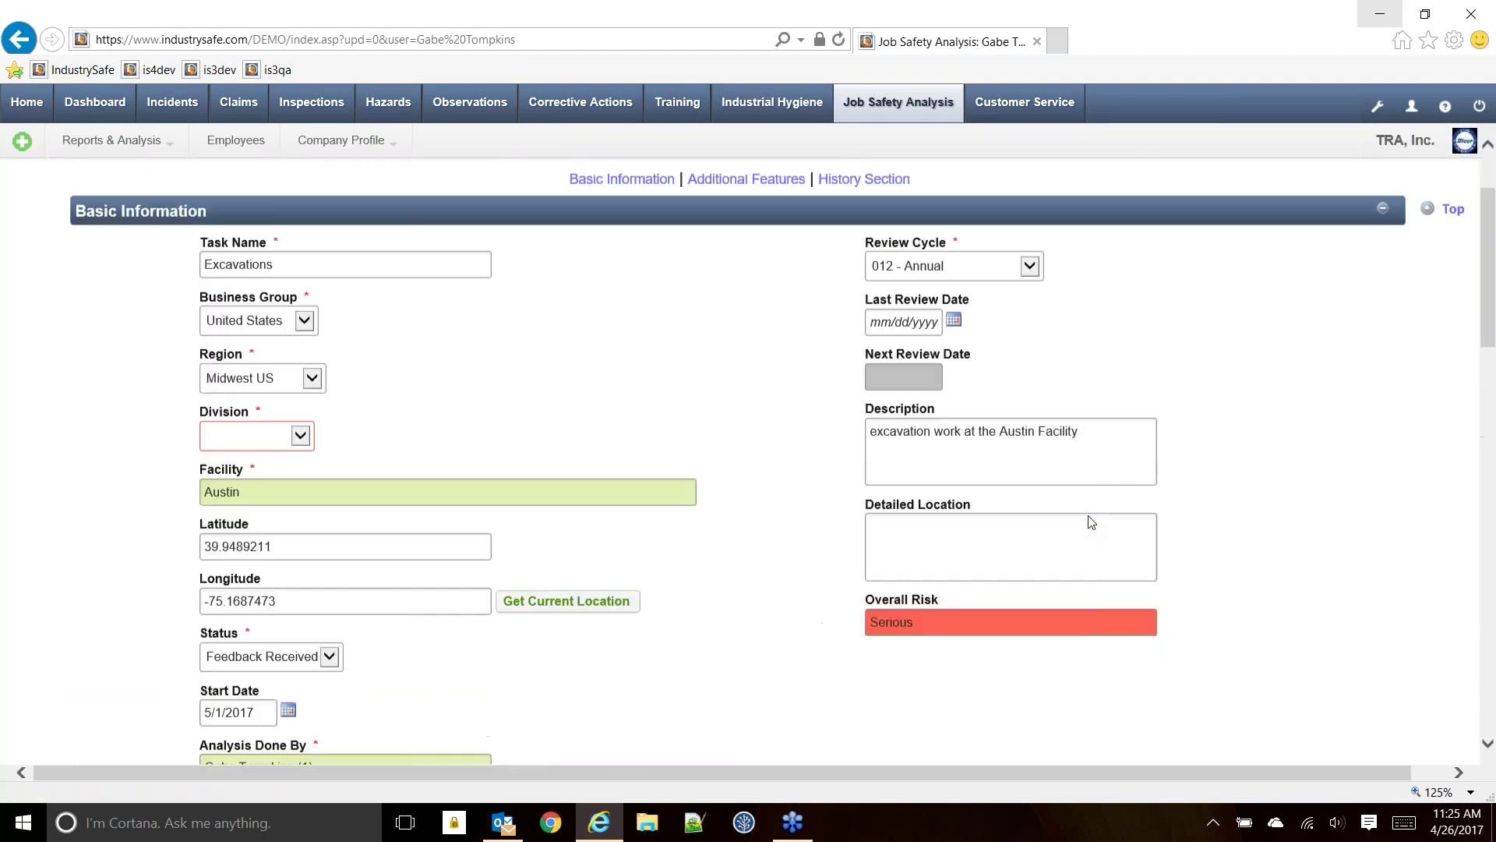
{"action": "left_click", "coordinate": [894, 109]}
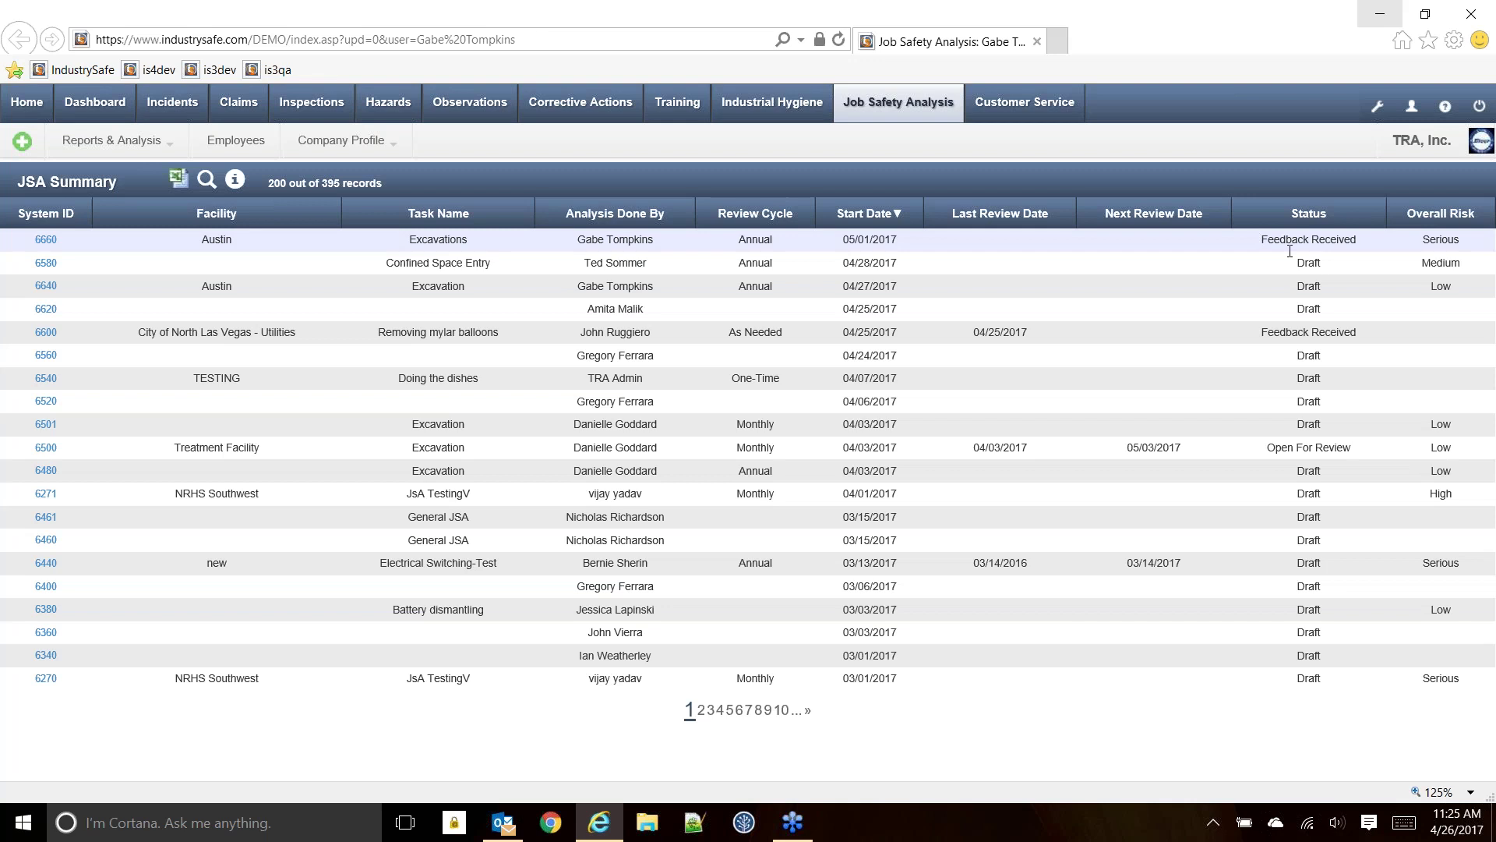
{"action": "left_click_drag", "start_coordinate": [1275, 247], "coordinate": [1329, 242]}
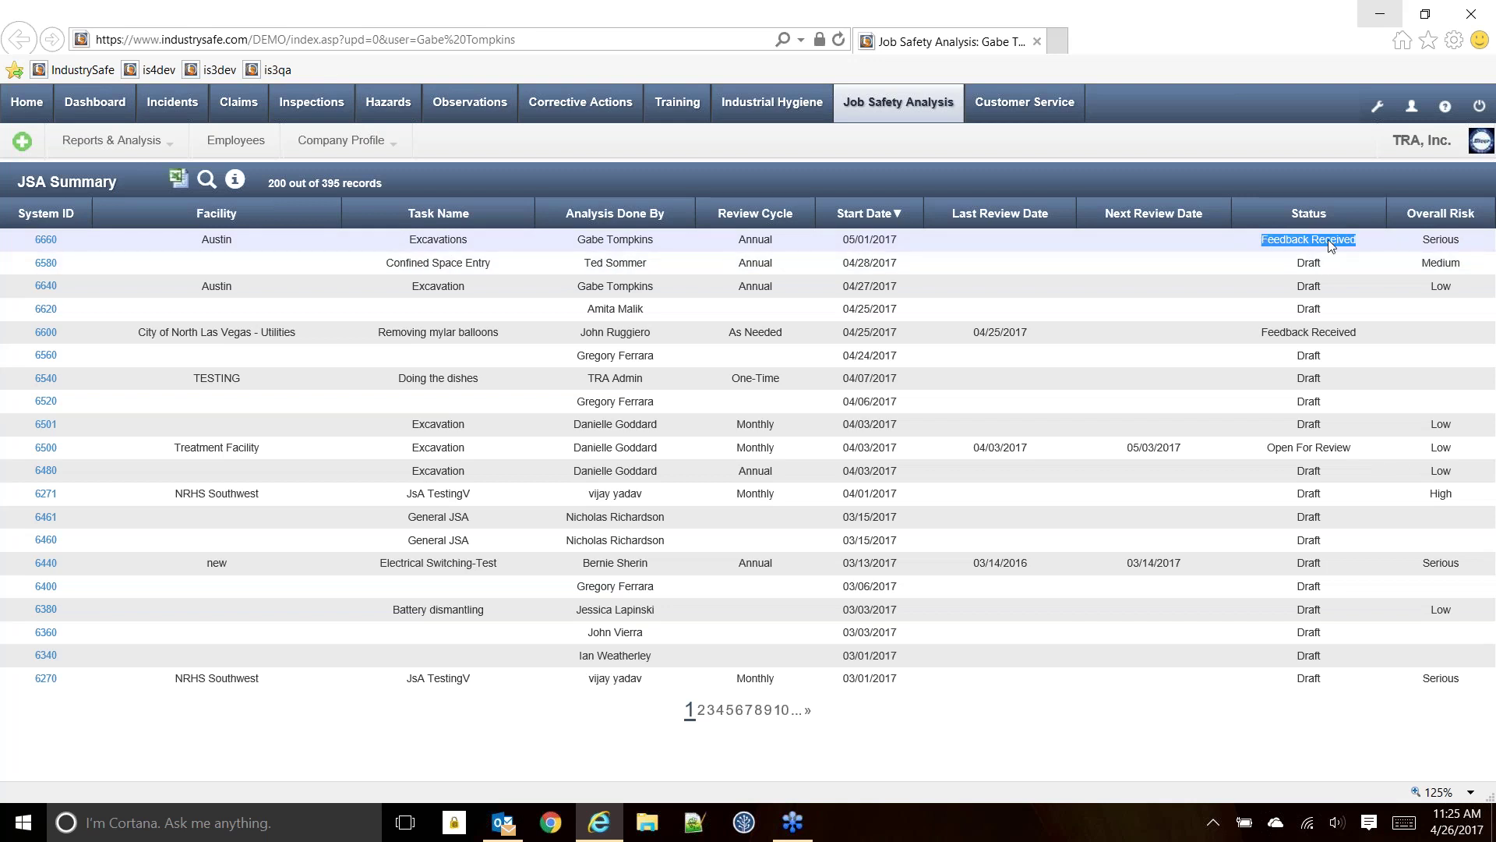
{"action": "left_click", "coordinate": [1329, 244]}
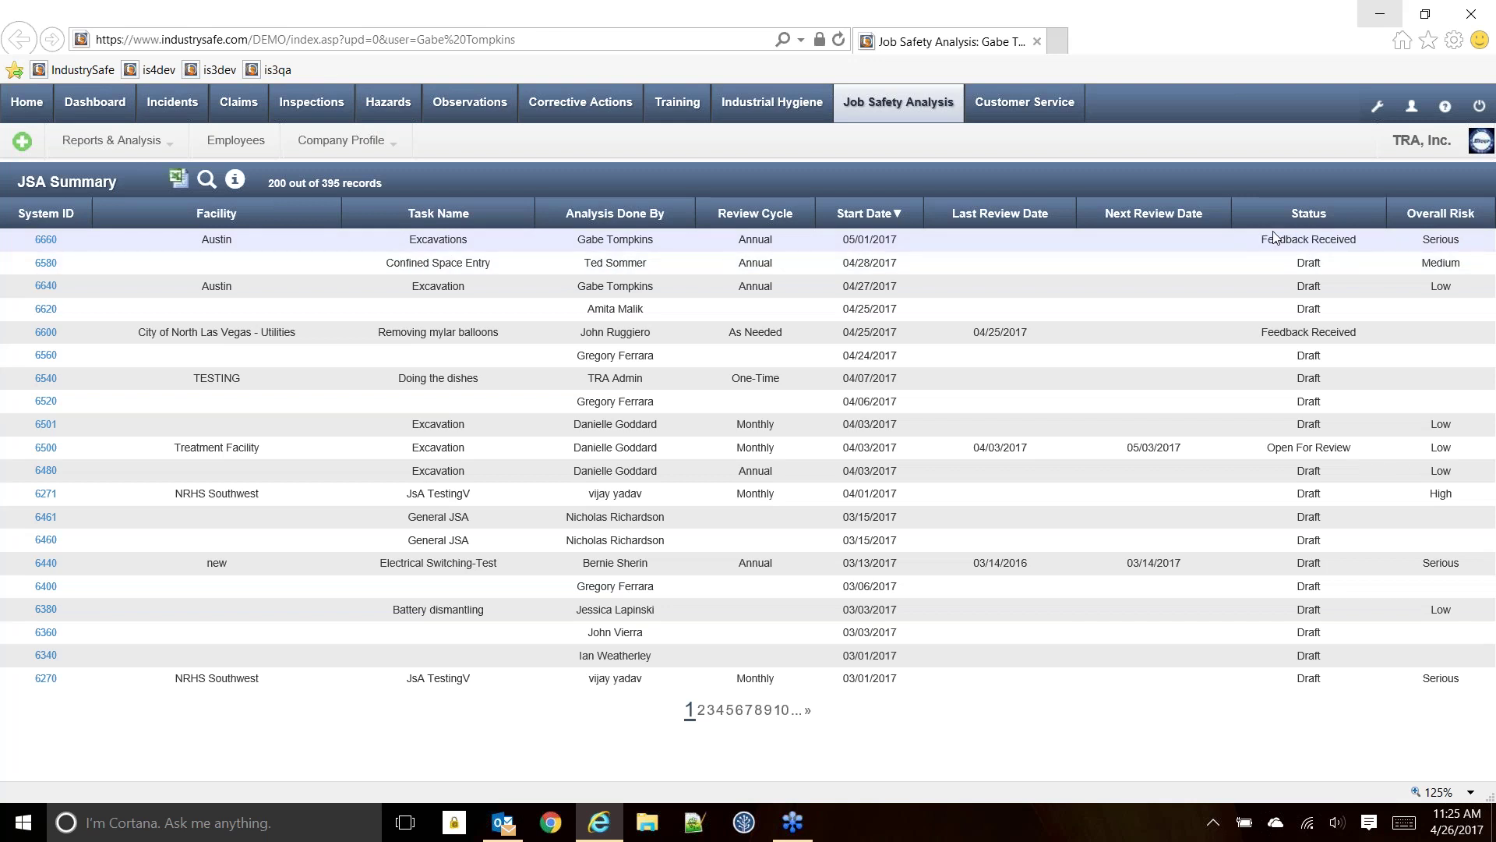
{"action": "left_click", "coordinate": [47, 243]}
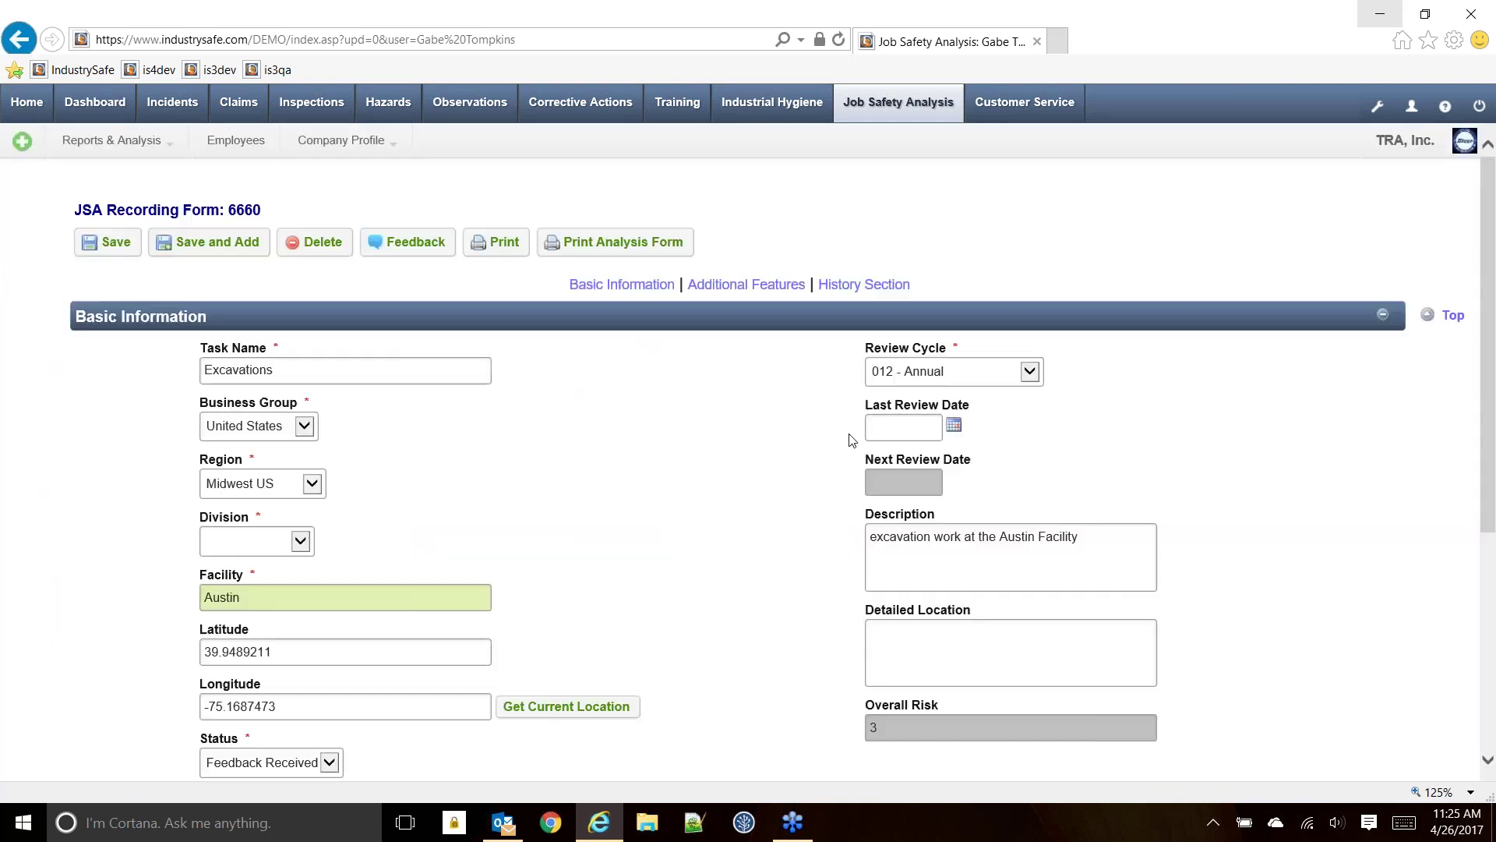
{"action": "scroll", "coordinate": [665, 528], "scroll_direction": "down", "scroll_amount": 5}
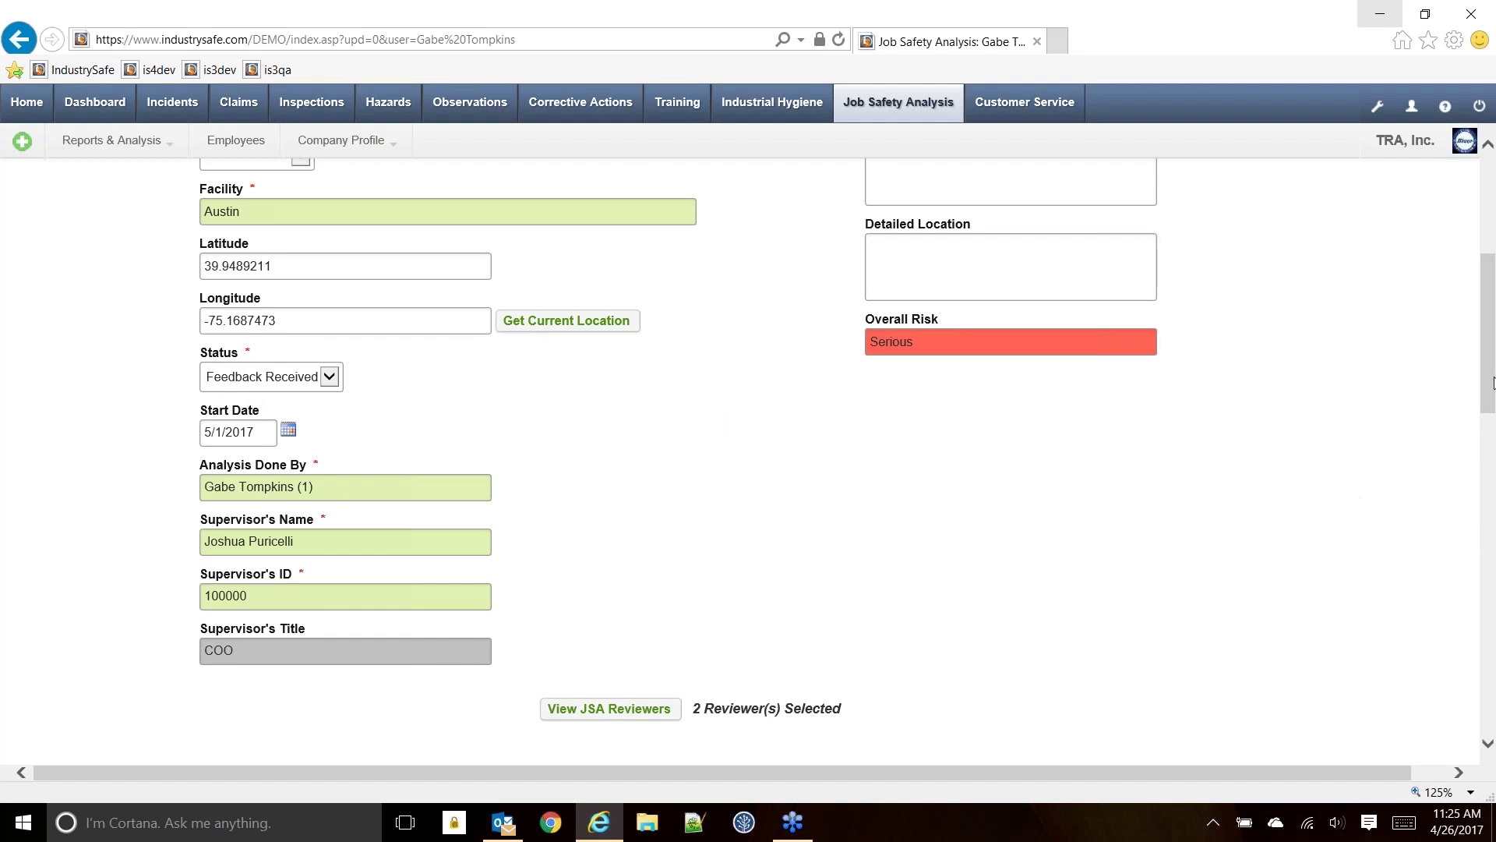
{"action": "left_click_drag", "start_coordinate": [1488, 374], "coordinate": [1488, 607]}
{"action": "scroll", "coordinate": [1167, 475], "scroll_direction": "down", "scroll_amount": 4}
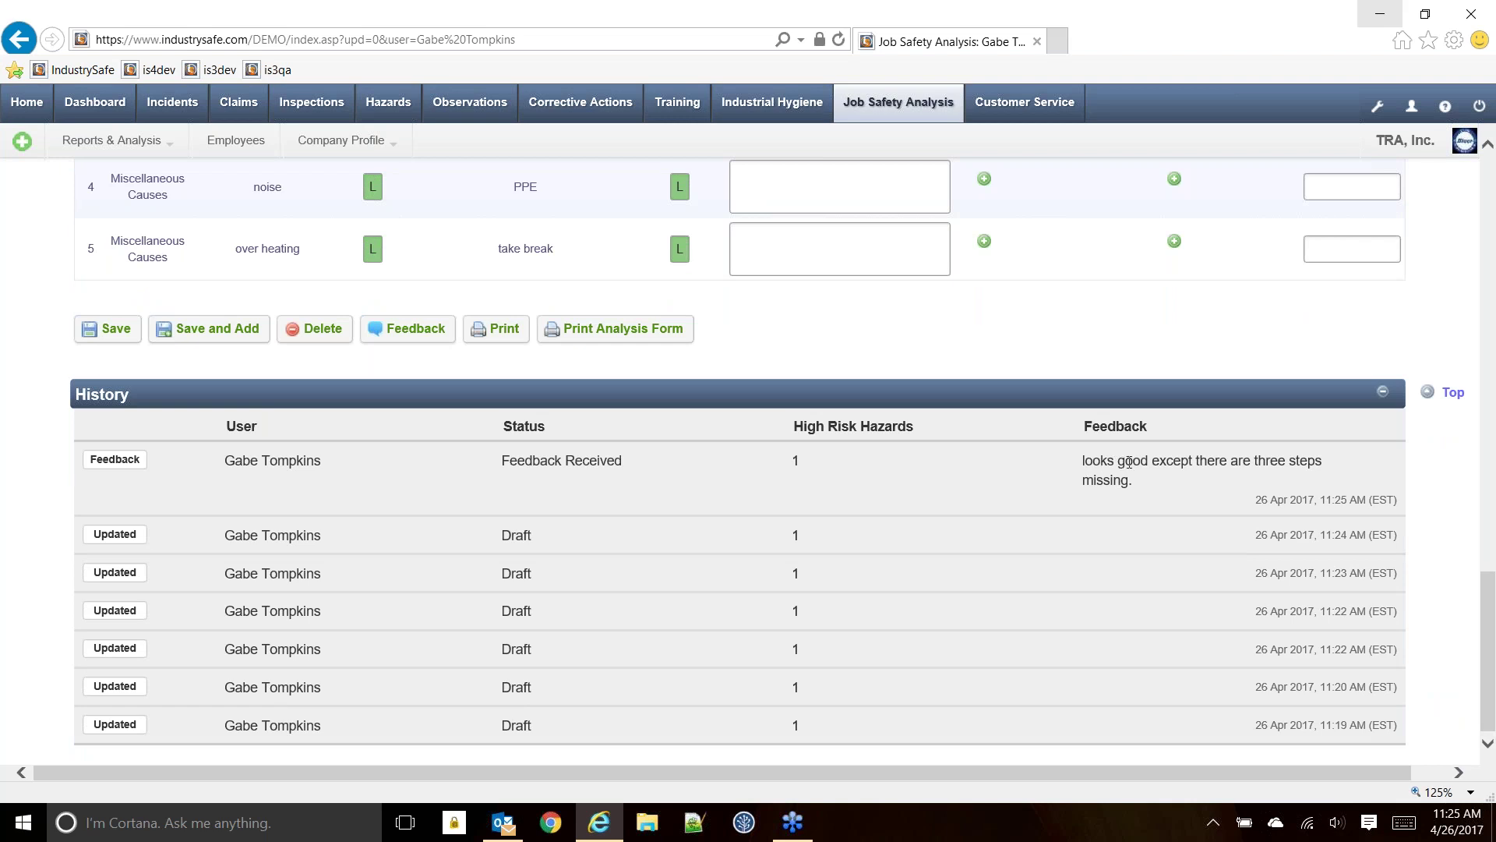
{"action": "scroll", "coordinate": [1124, 462], "scroll_direction": "up", "scroll_amount": 1}
{"action": "scroll", "coordinate": [1090, 485], "scroll_direction": "down", "scroll_amount": 1}
{"action": "left_click_drag", "start_coordinate": [1489, 652], "coordinate": [1426, 212]}
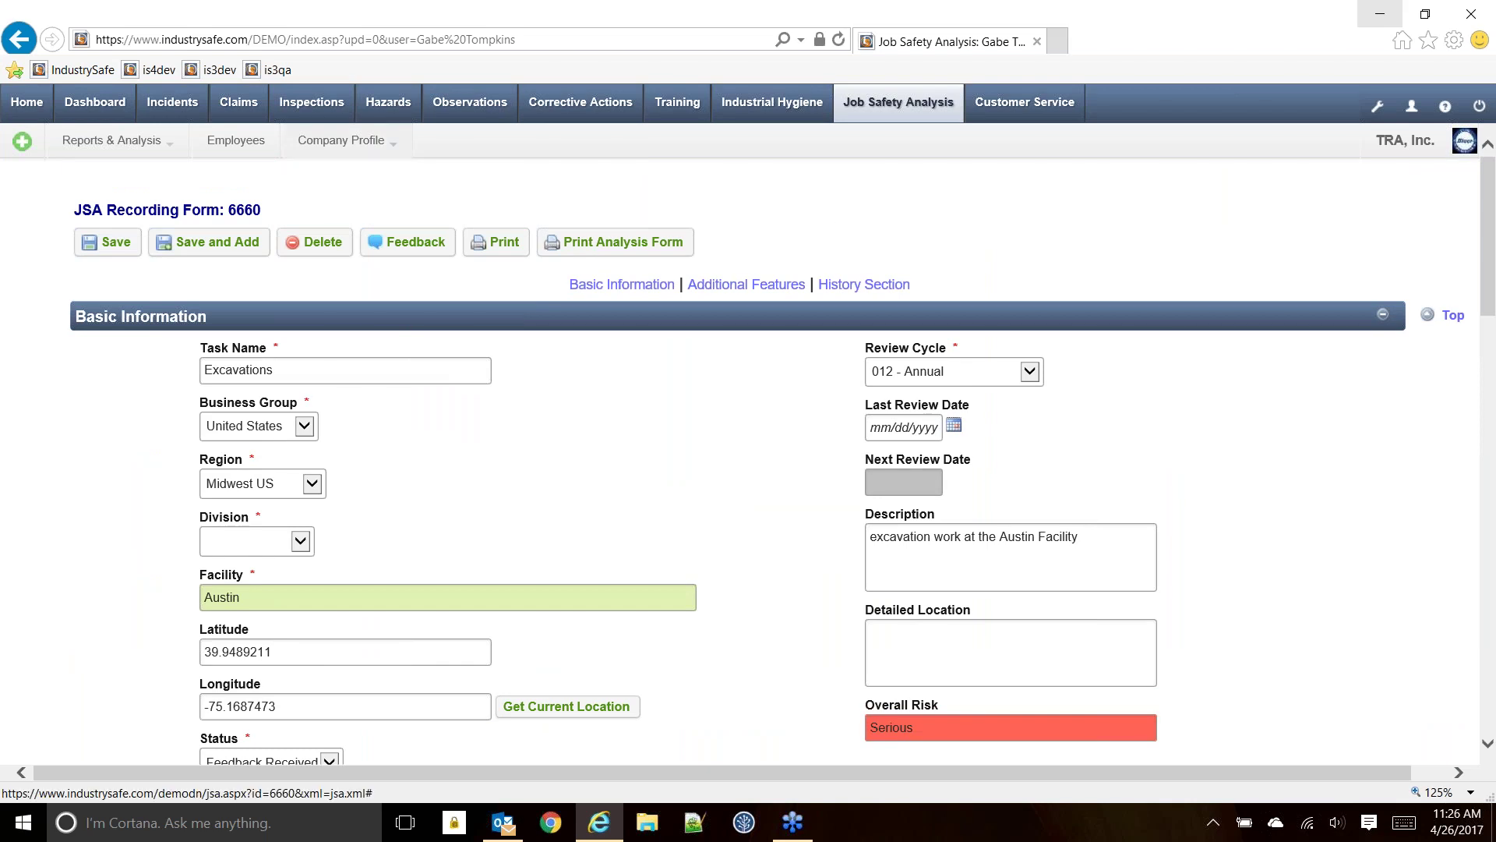
{"action": "scroll", "coordinate": [779, 375], "scroll_direction": "down", "scroll_amount": 6}
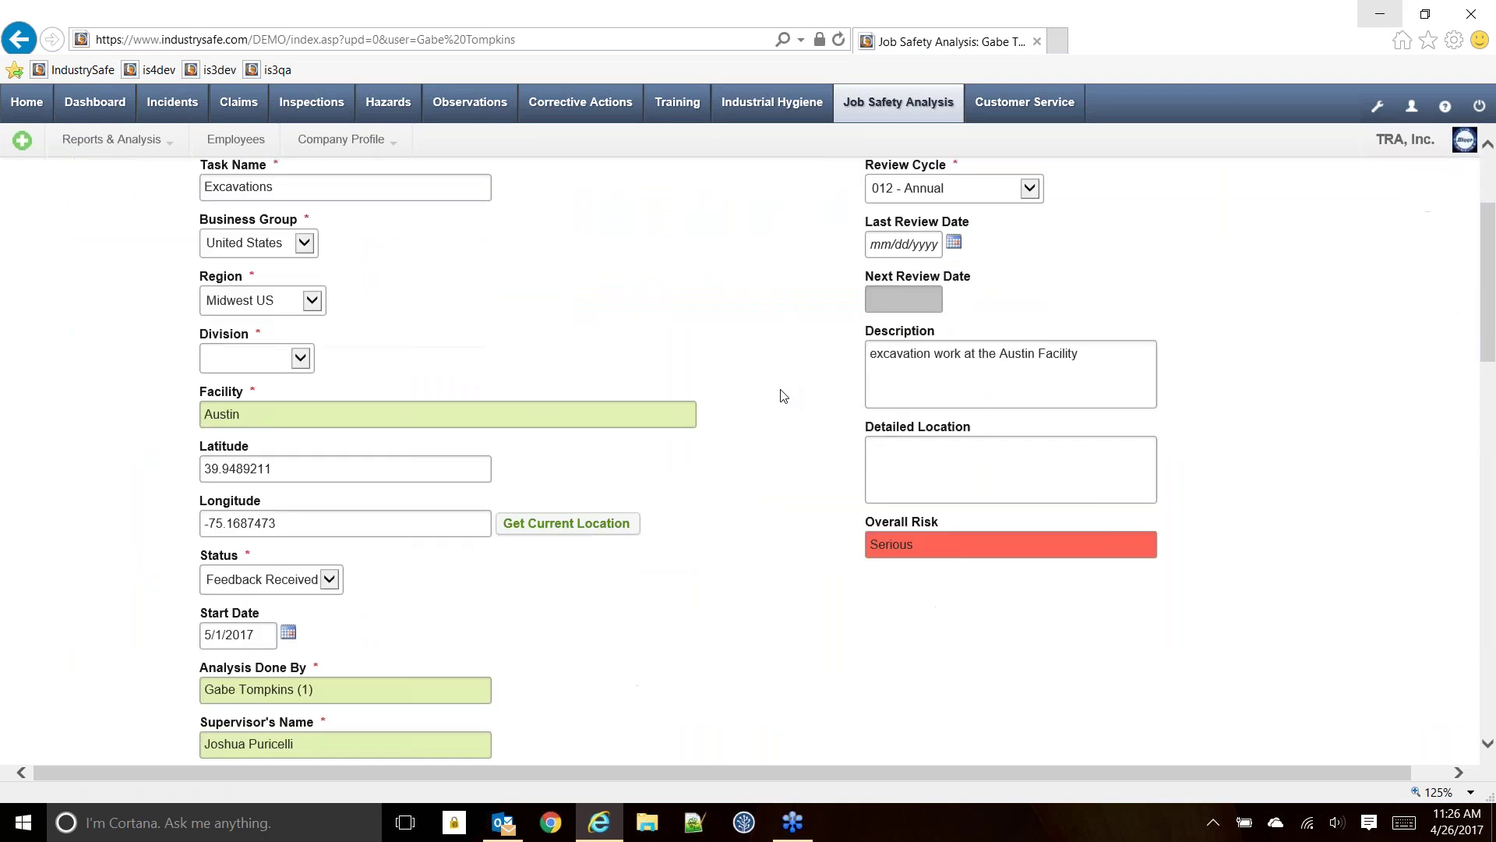
{"action": "scroll", "coordinate": [783, 396], "scroll_direction": "up", "scroll_amount": 1}
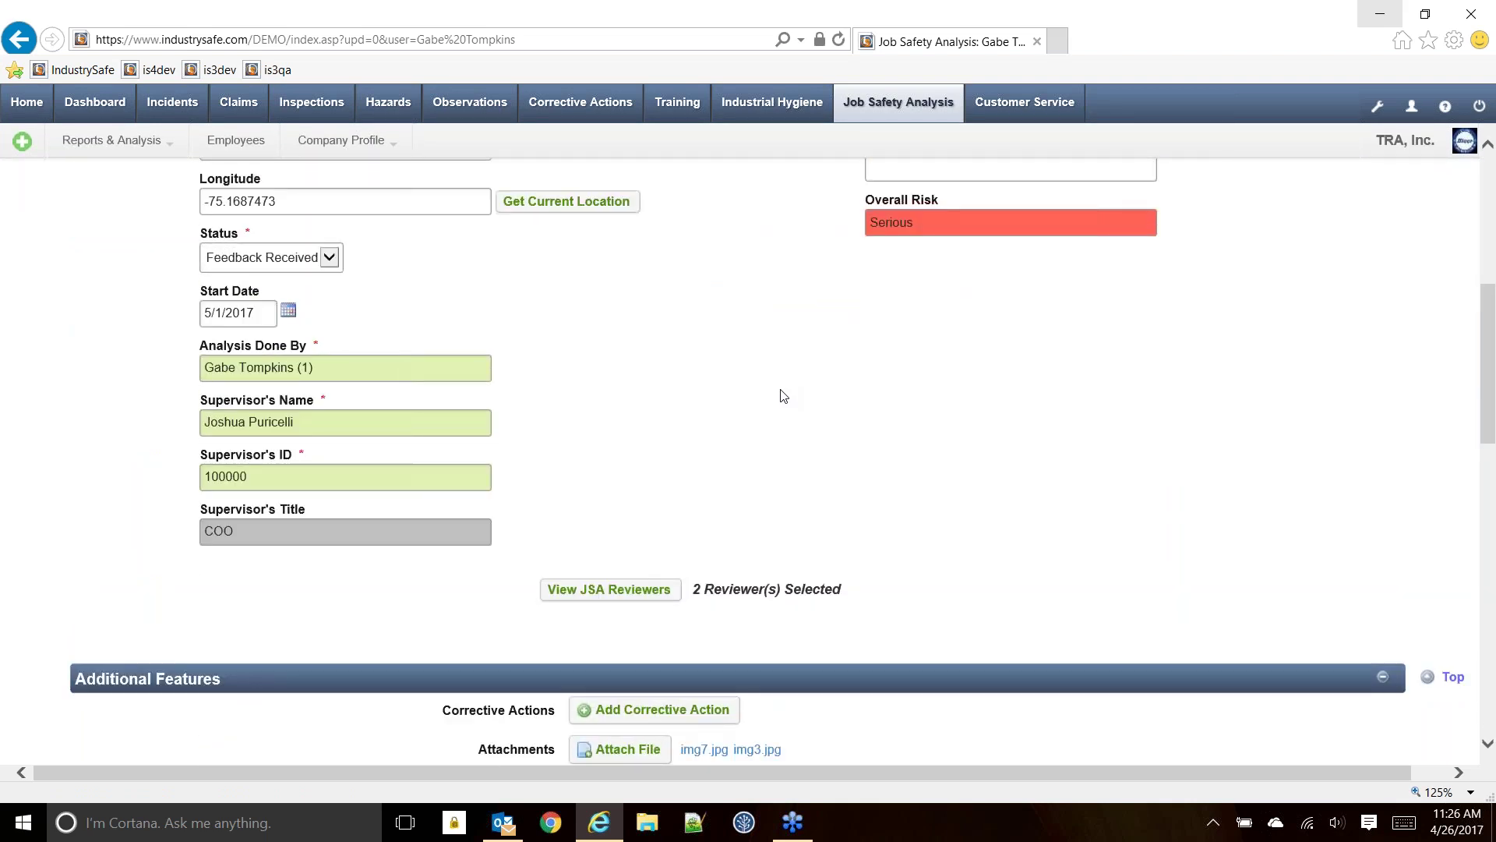
{"action": "scroll", "coordinate": [783, 396], "scroll_direction": "up", "scroll_amount": 6}
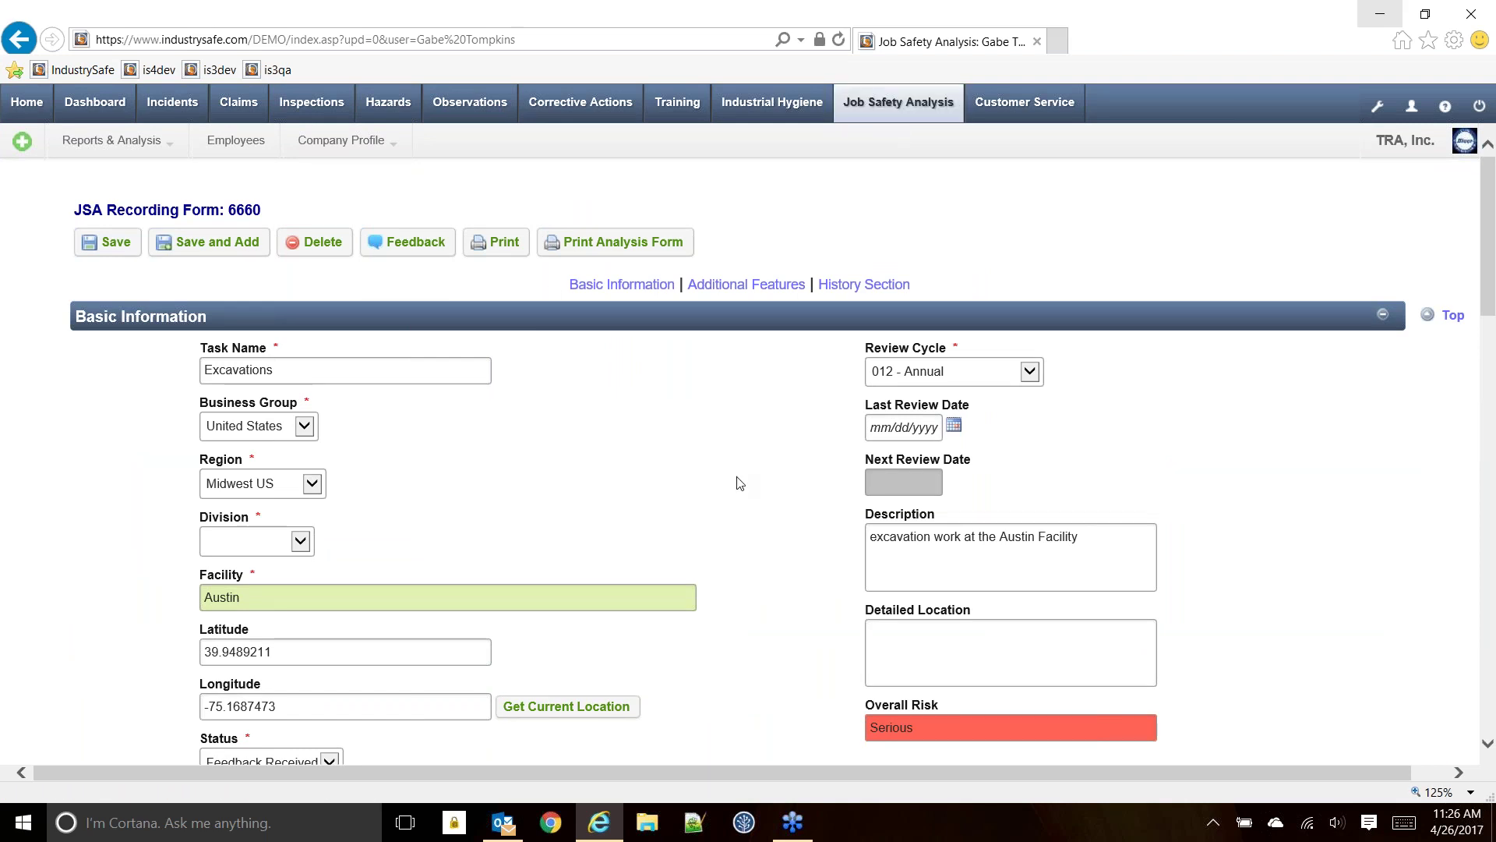
{"action": "scroll", "coordinate": [733, 499], "scroll_direction": "down", "scroll_amount": 2}
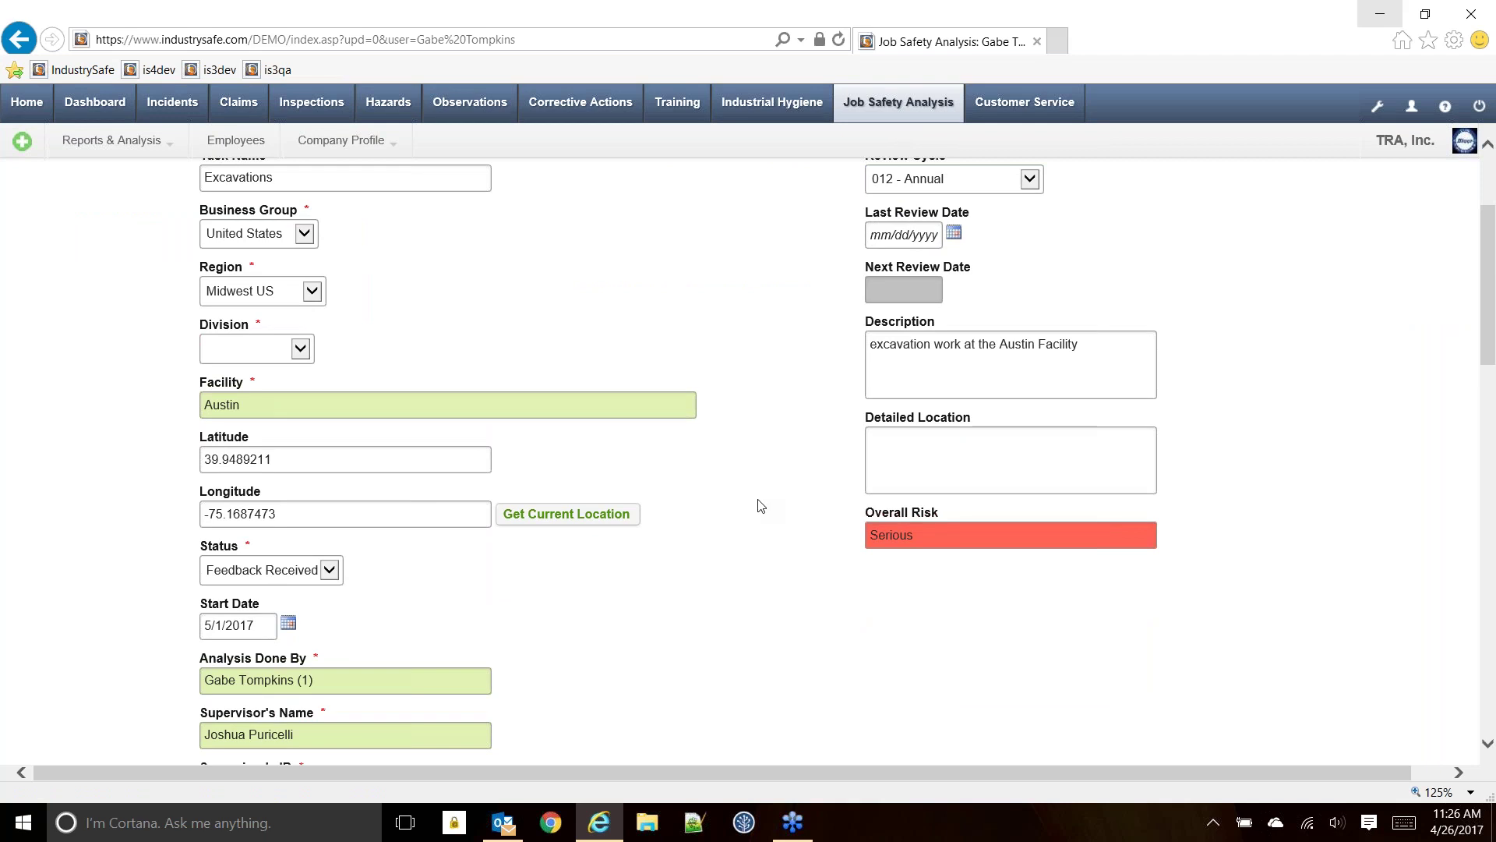
{"action": "left_click", "coordinate": [312, 569]}
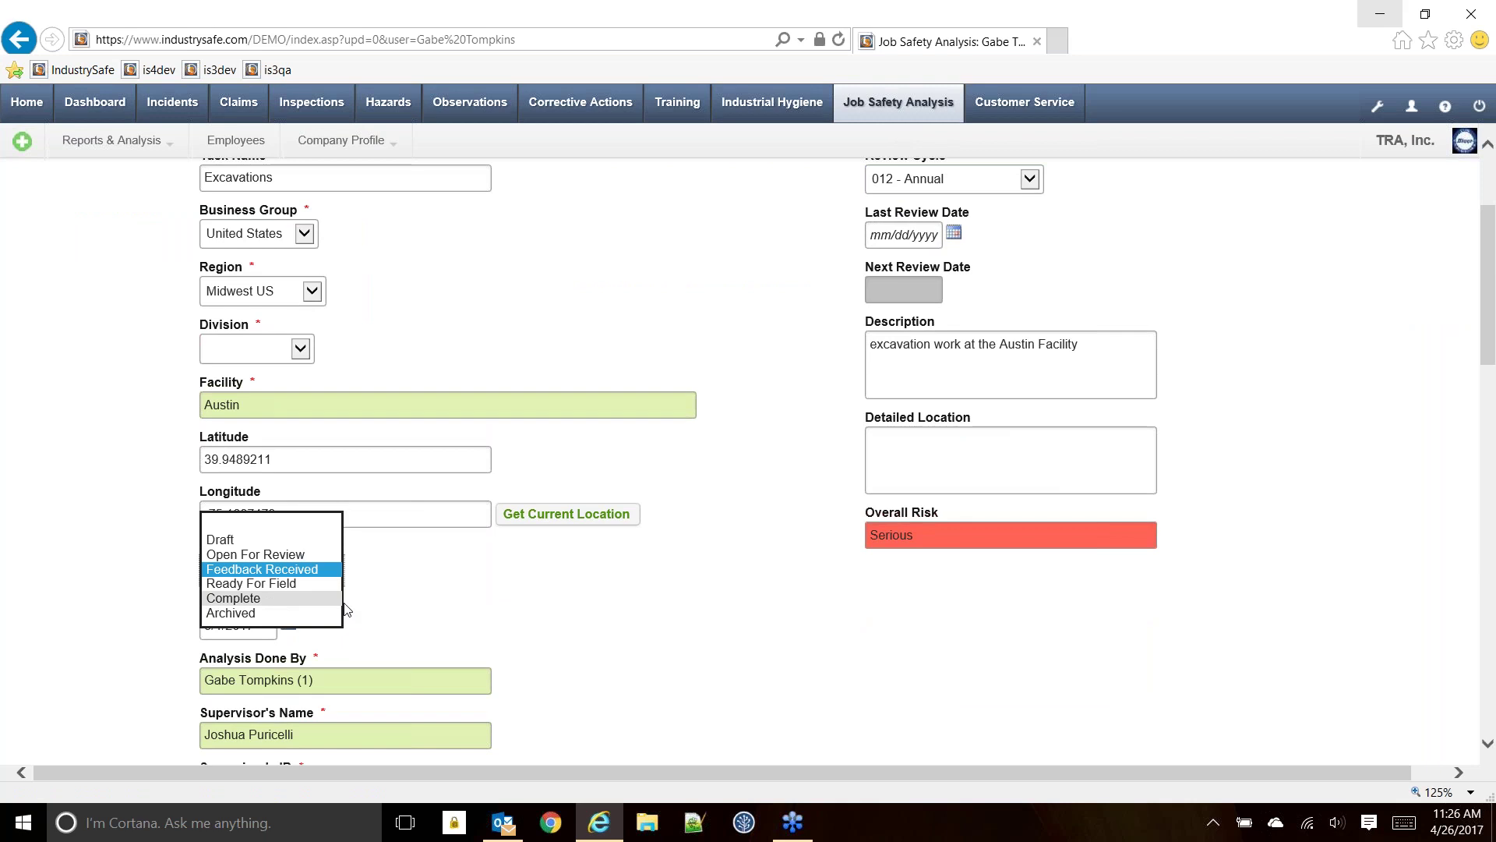
{"action": "scroll", "coordinate": [678, 582], "scroll_direction": "down", "scroll_amount": 10}
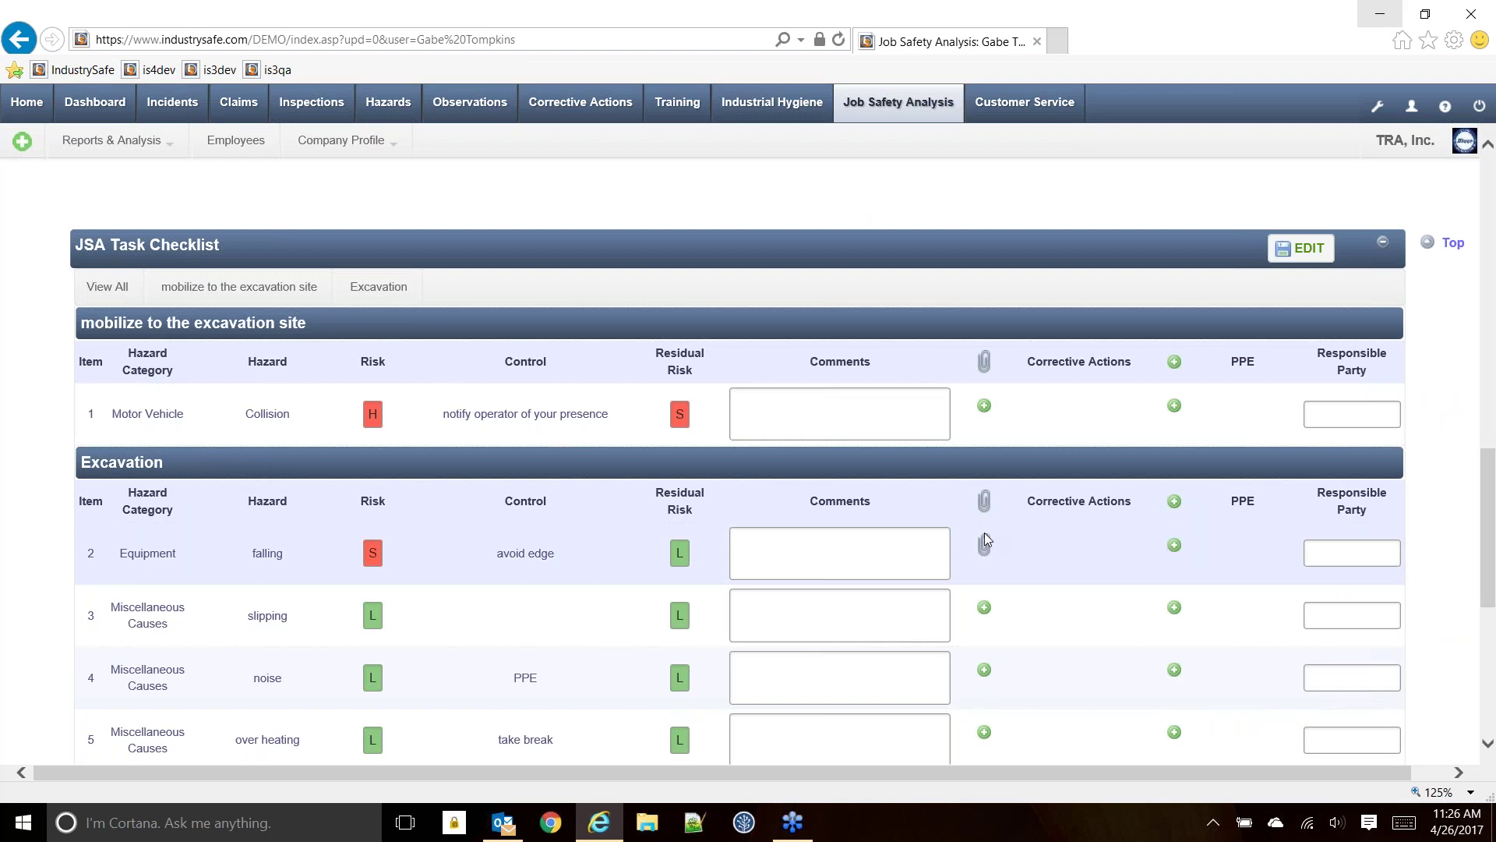
{"action": "scroll", "coordinate": [852, 534], "scroll_direction": "down", "scroll_amount": 5}
{"action": "scroll", "coordinate": [685, 348], "scroll_direction": "down", "scroll_amount": 2}
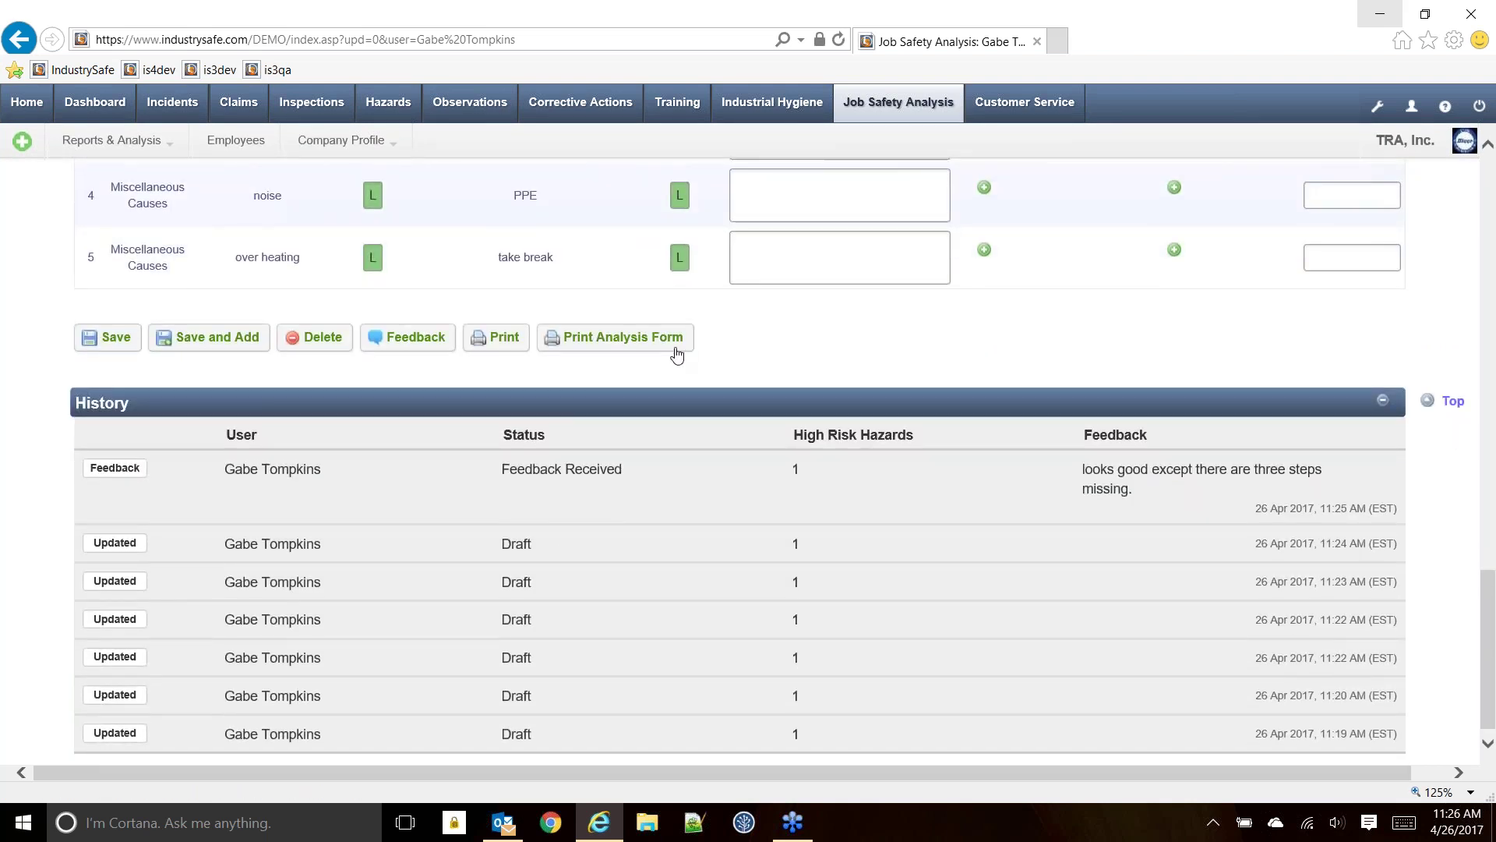
{"action": "scroll", "coordinate": [1154, 374], "scroll_direction": "up", "scroll_amount": 2}
{"action": "scroll", "coordinate": [1154, 374], "scroll_direction": "up", "scroll_amount": 20}
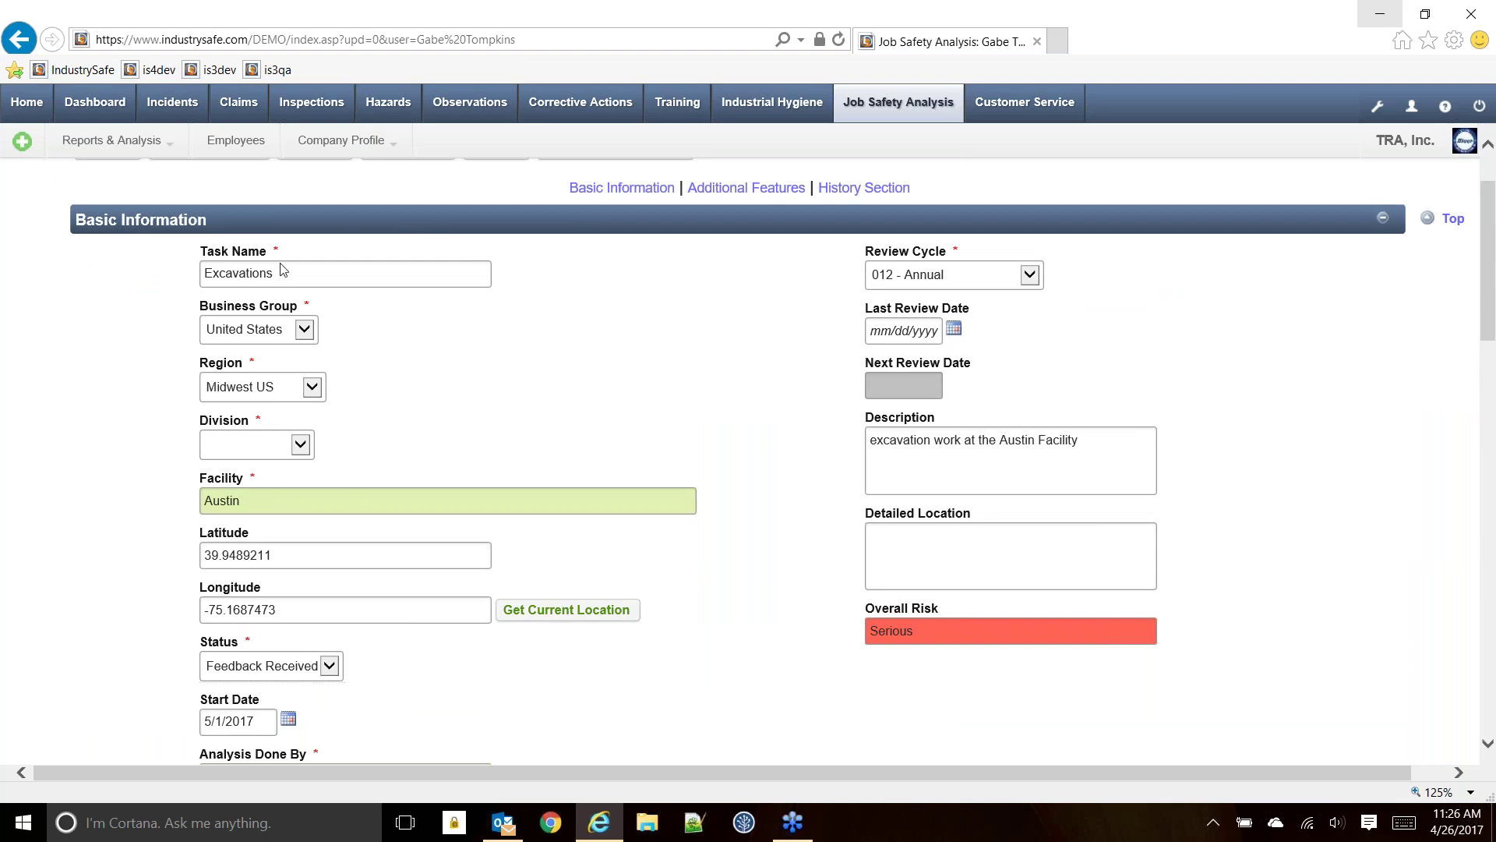
{"action": "scroll", "coordinate": [91, 337], "scroll_direction": "up", "scroll_amount": 2}
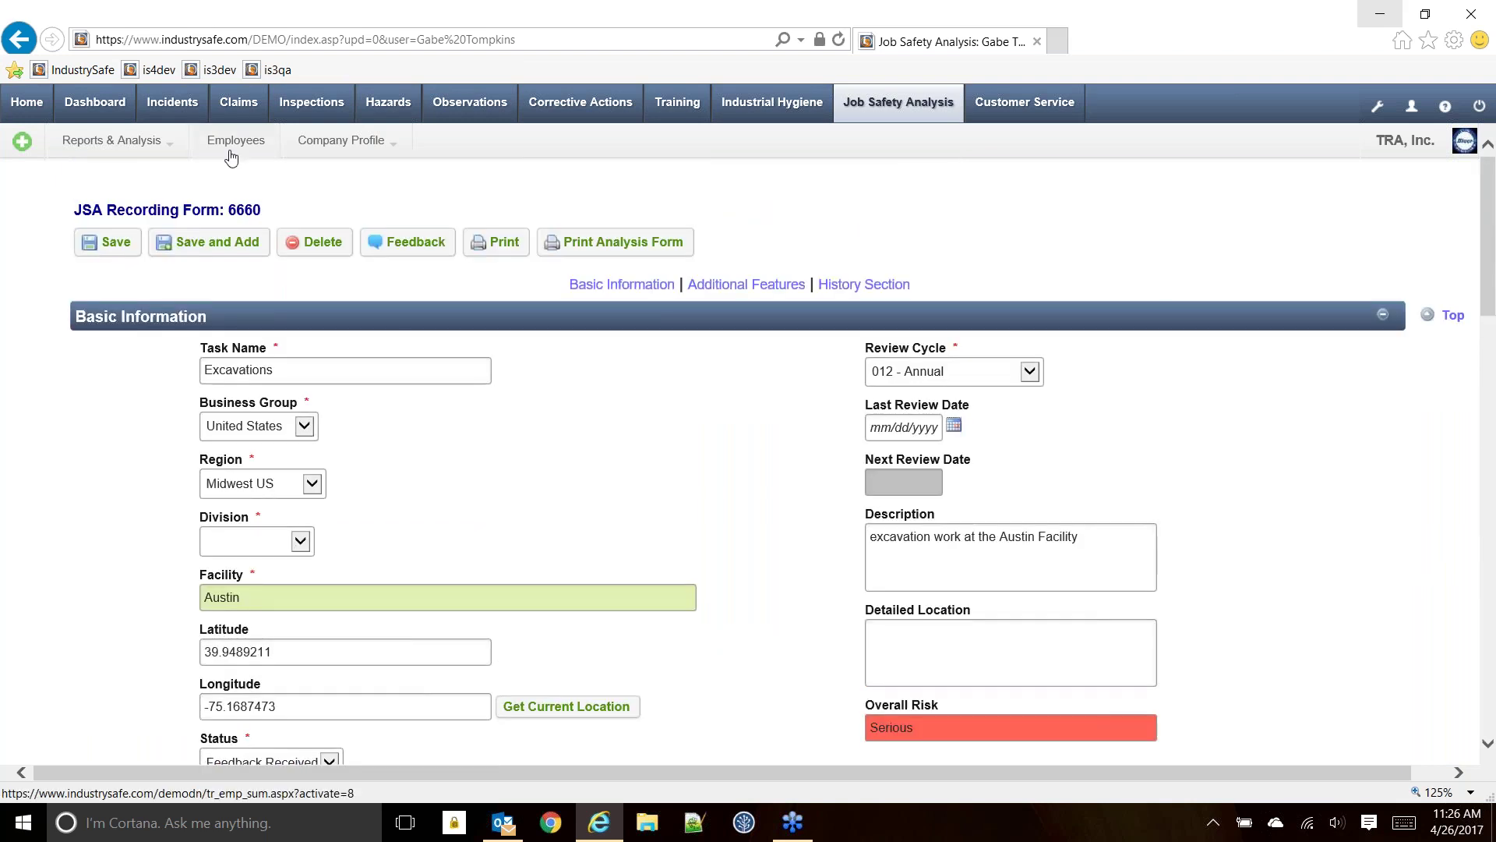
- Open the JSA Log report and sort it by System ID, descending
{"action": "left_click", "coordinate": [151, 145]}
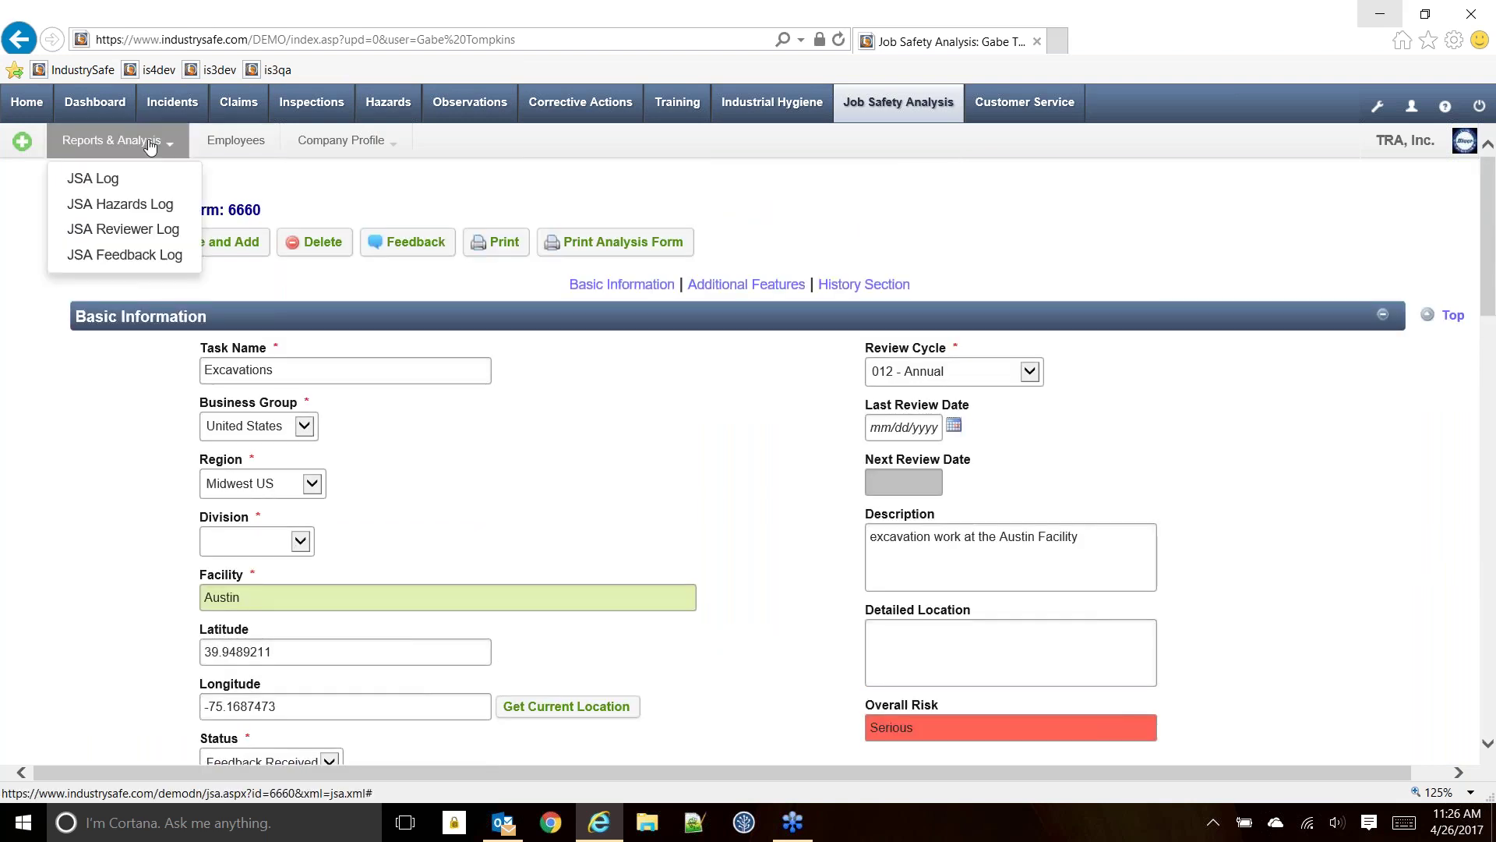
{"action": "left_click", "coordinate": [107, 184]}
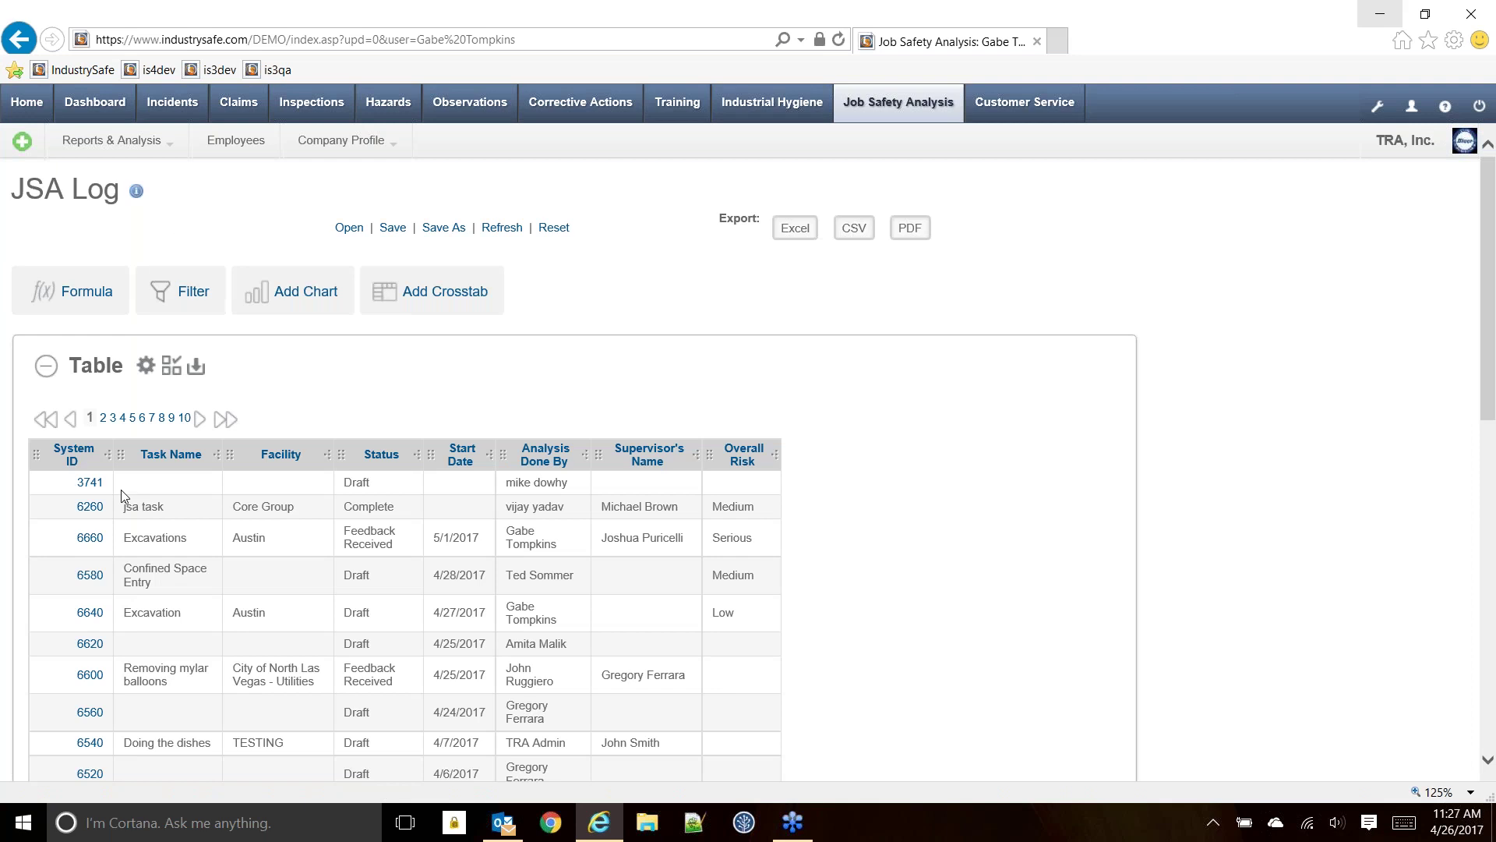
{"action": "left_click", "coordinate": [75, 454]}
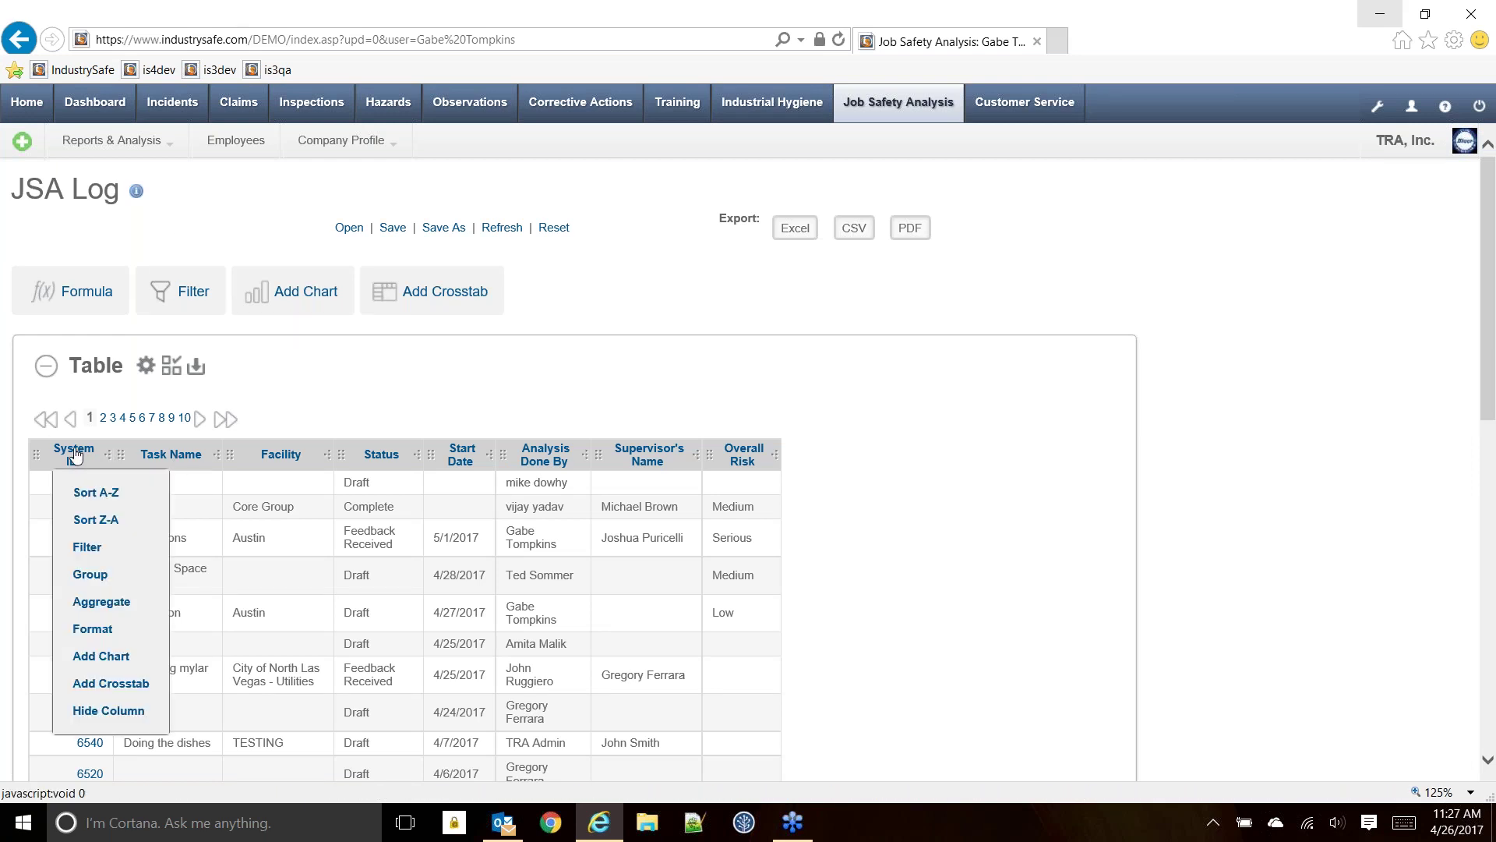
{"action": "left_click", "coordinate": [96, 519]}
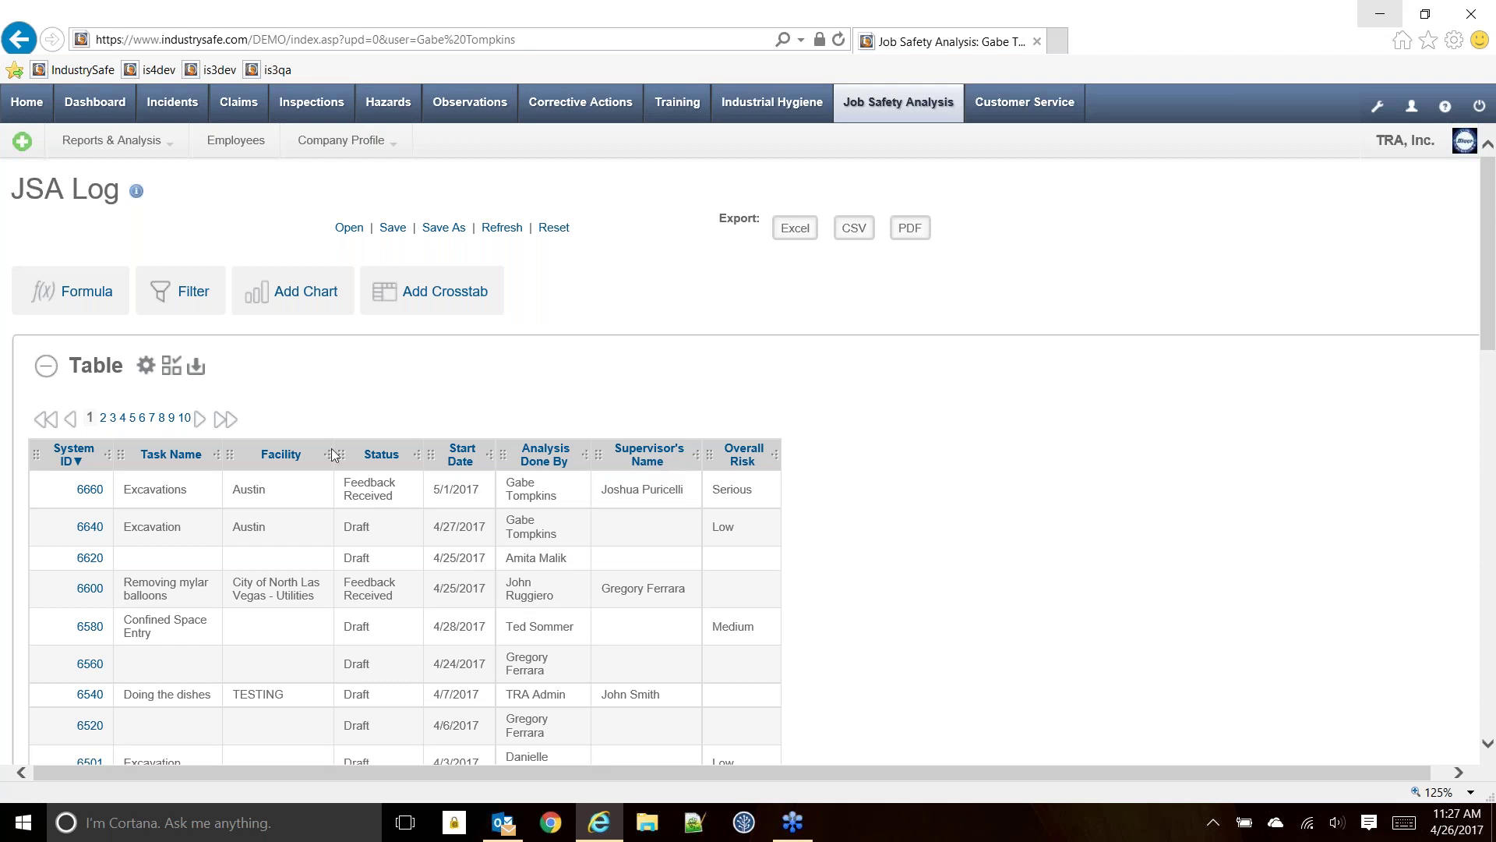
- Chart the number of JSAs per Supervisor's Name
{"action": "left_click", "coordinate": [646, 466]}
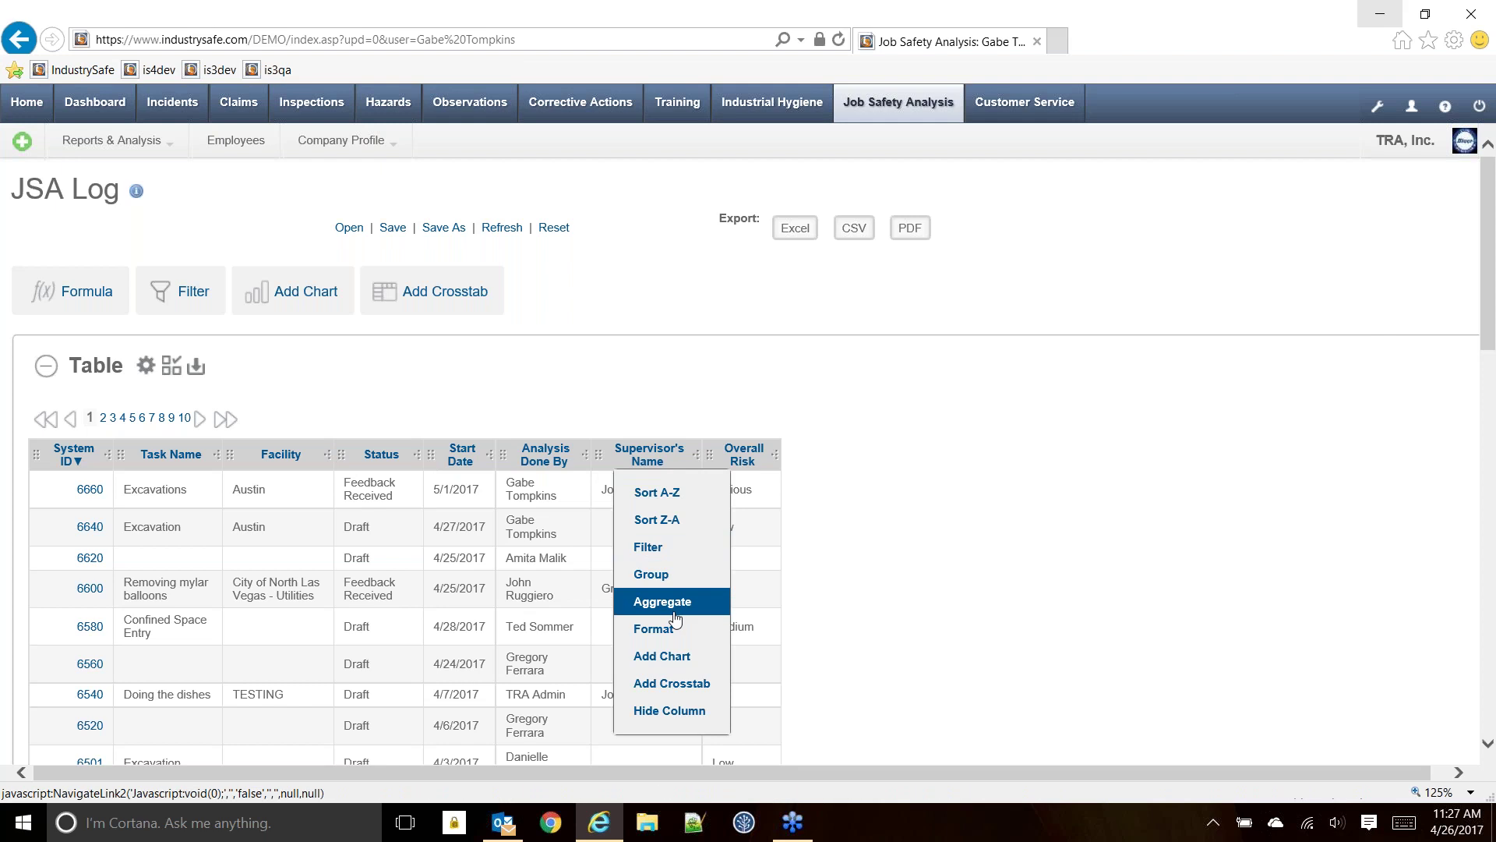
{"action": "left_click", "coordinate": [676, 654]}
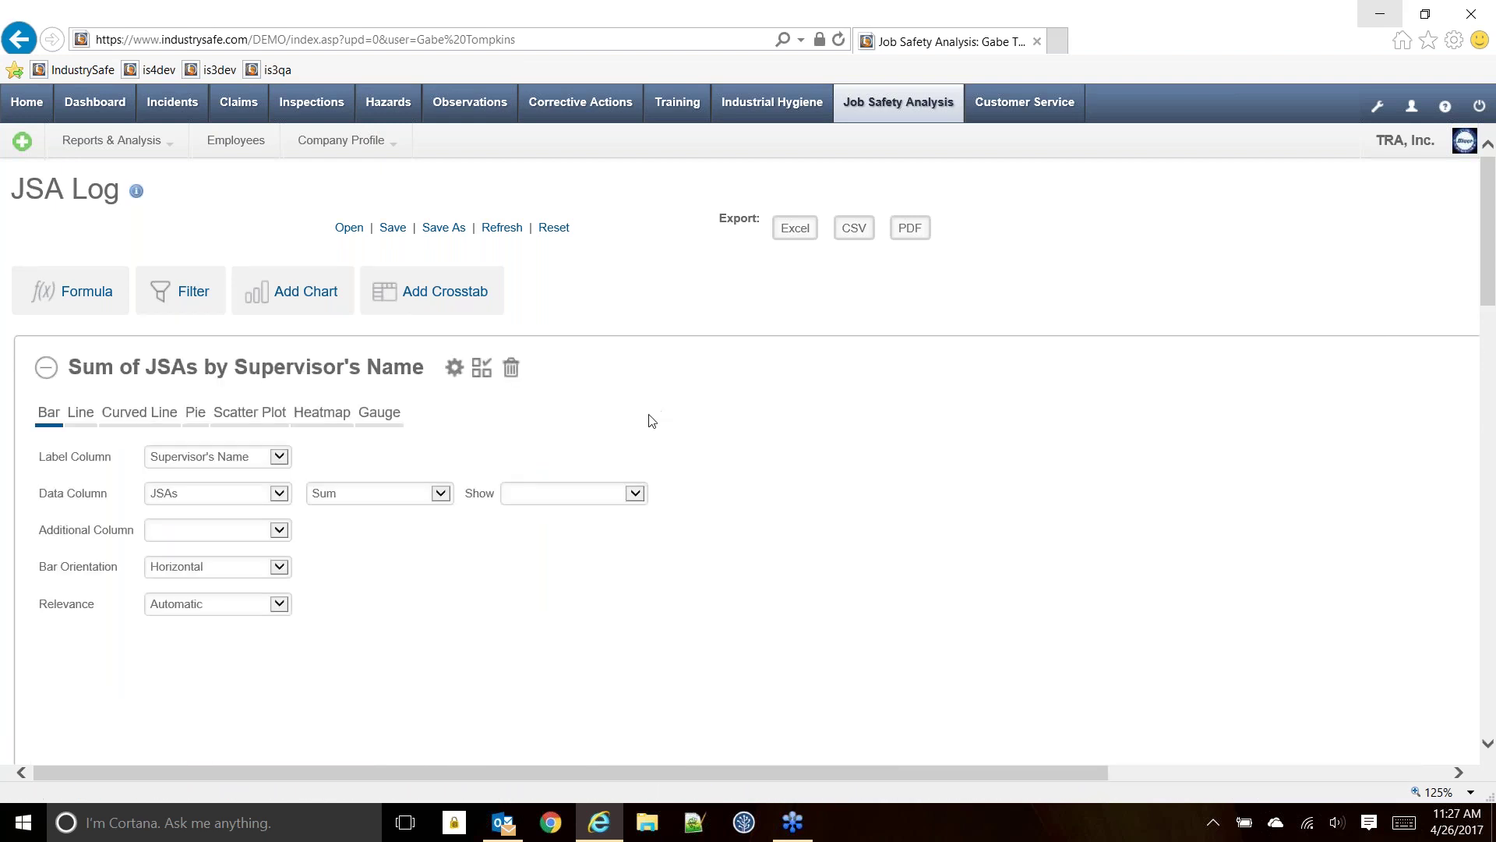
{"action": "scroll", "coordinate": [935, 434], "scroll_direction": "down", "scroll_amount": 3}
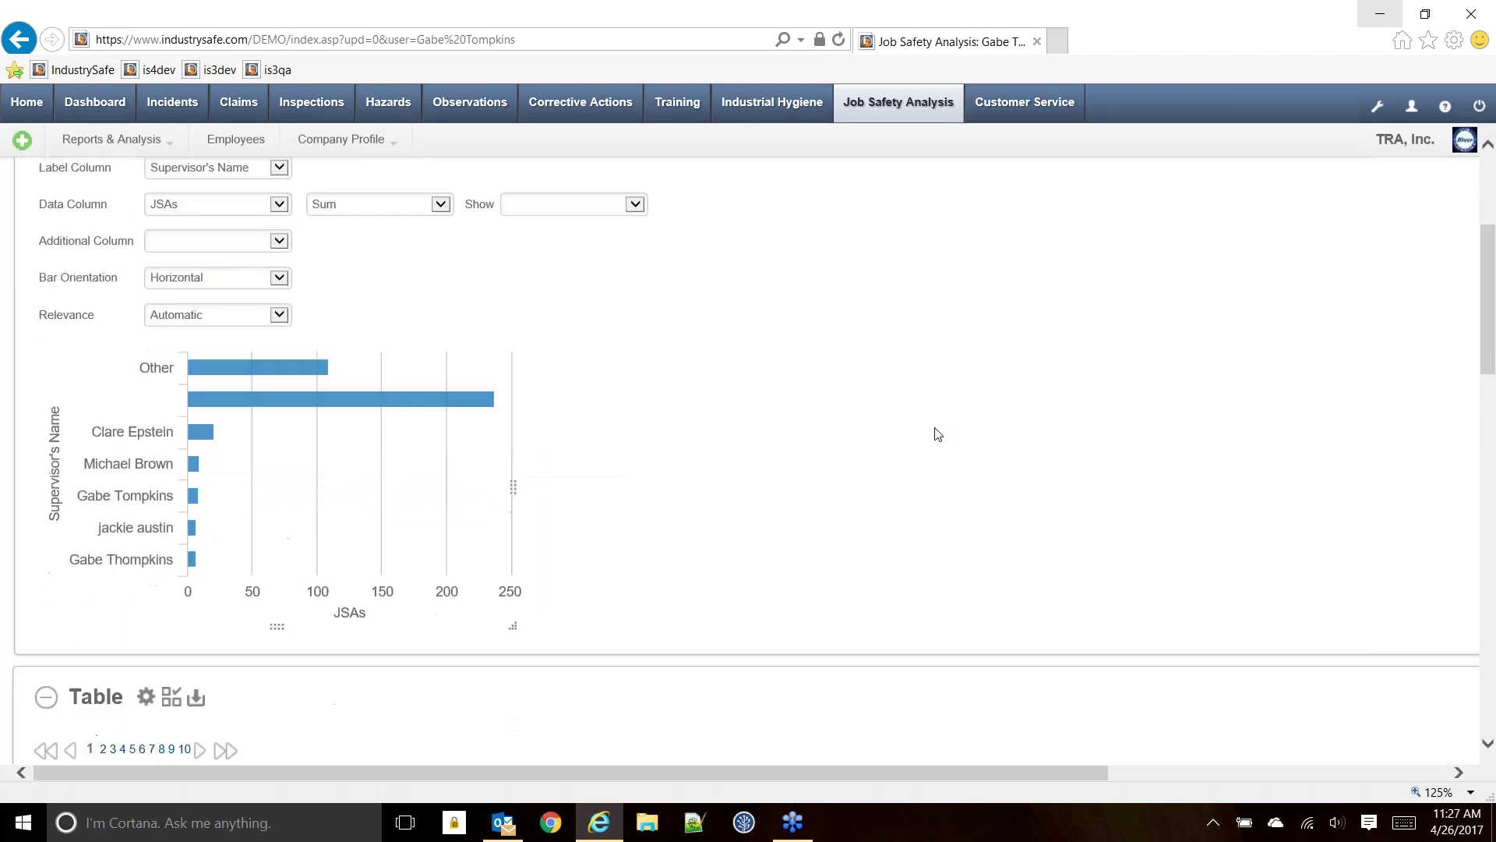
{"action": "mouse_move", "coordinate": [191, 431]}
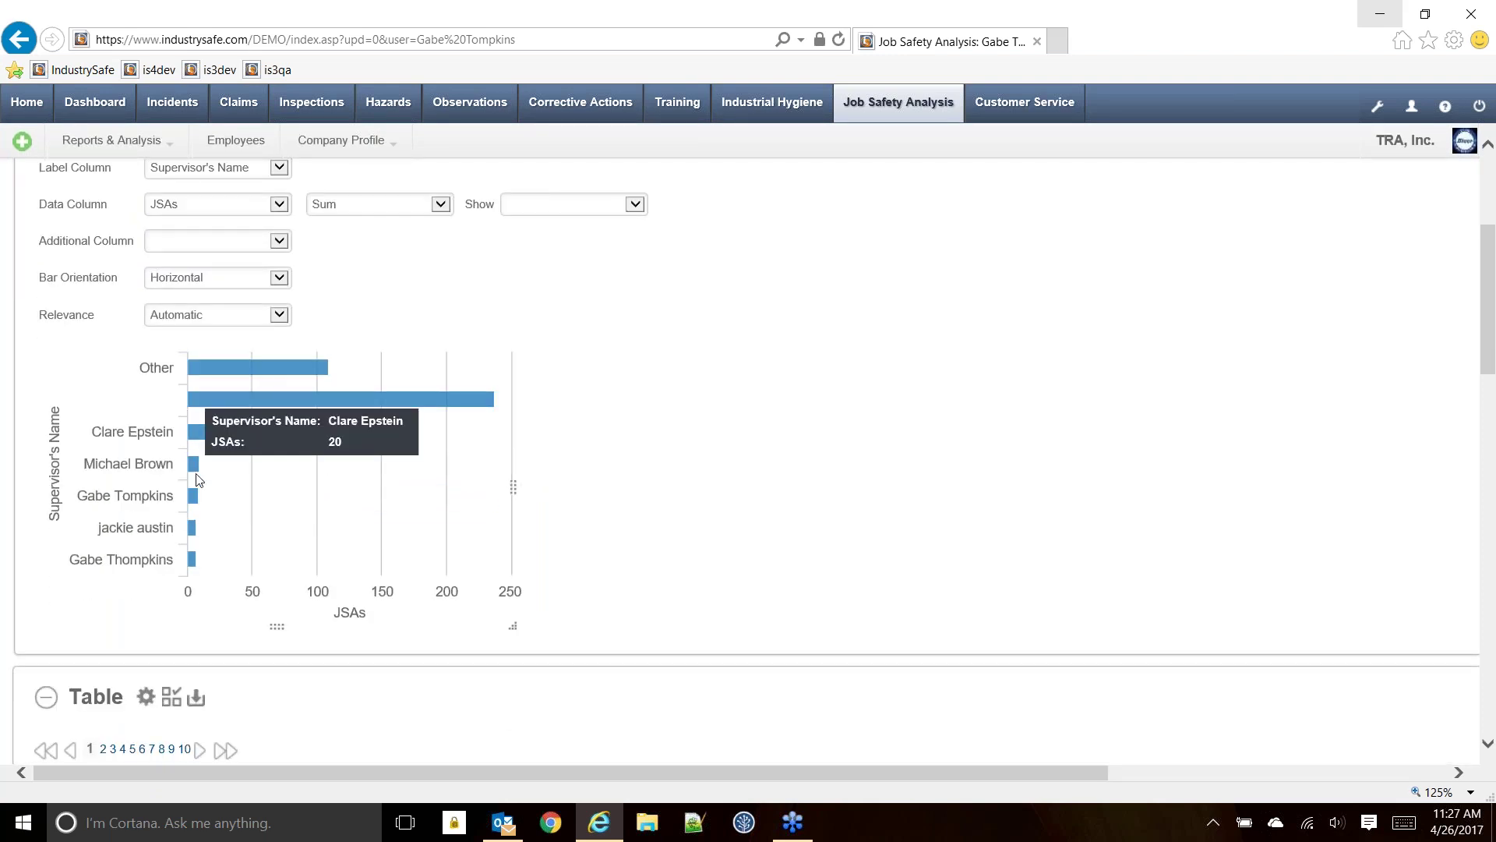
{"action": "scroll", "coordinate": [726, 440], "scroll_direction": "down", "scroll_amount": 3}
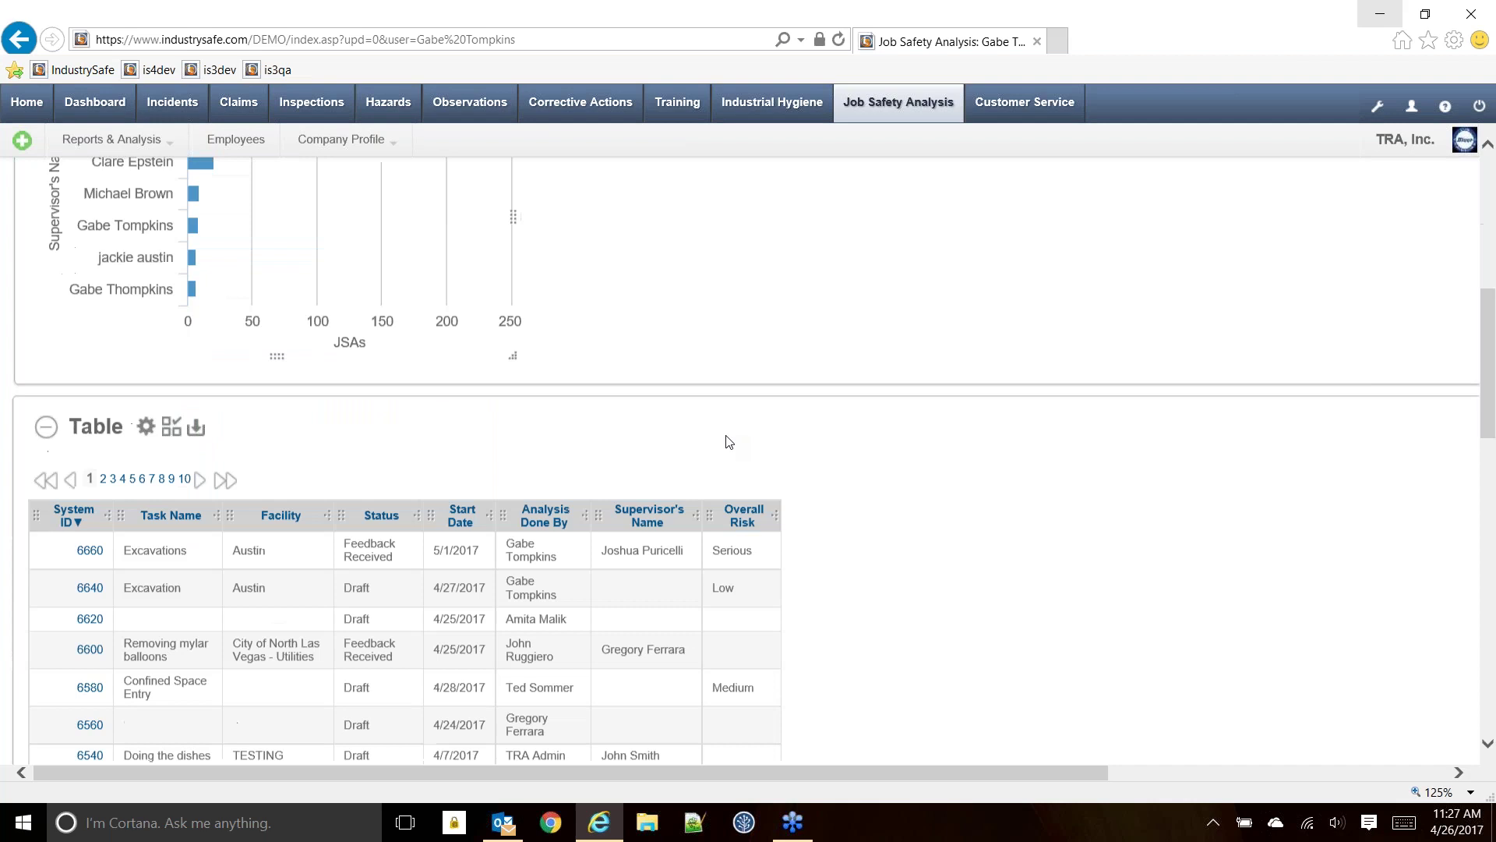
{"action": "scroll", "coordinate": [727, 439], "scroll_direction": "down", "scroll_amount": 3}
{"action": "scroll", "coordinate": [727, 440], "scroll_direction": "up", "scroll_amount": 2}
{"action": "scroll", "coordinate": [726, 440], "scroll_direction": "down", "scroll_amount": 1}
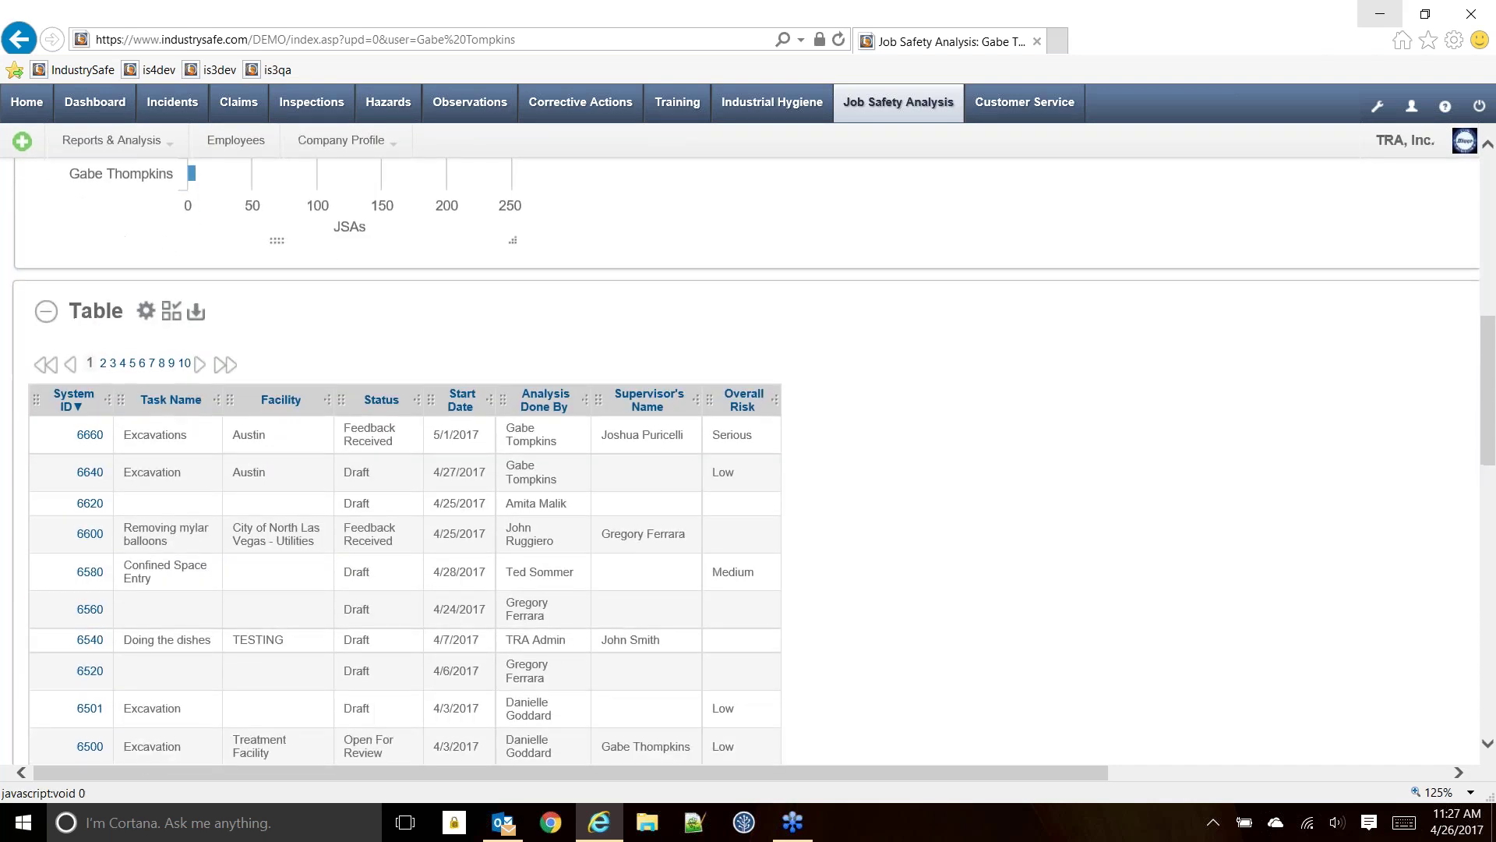
- Group the table by Analysis Done By and bring up the Hide and show columns settings
{"action": "left_click", "coordinate": [543, 407]}
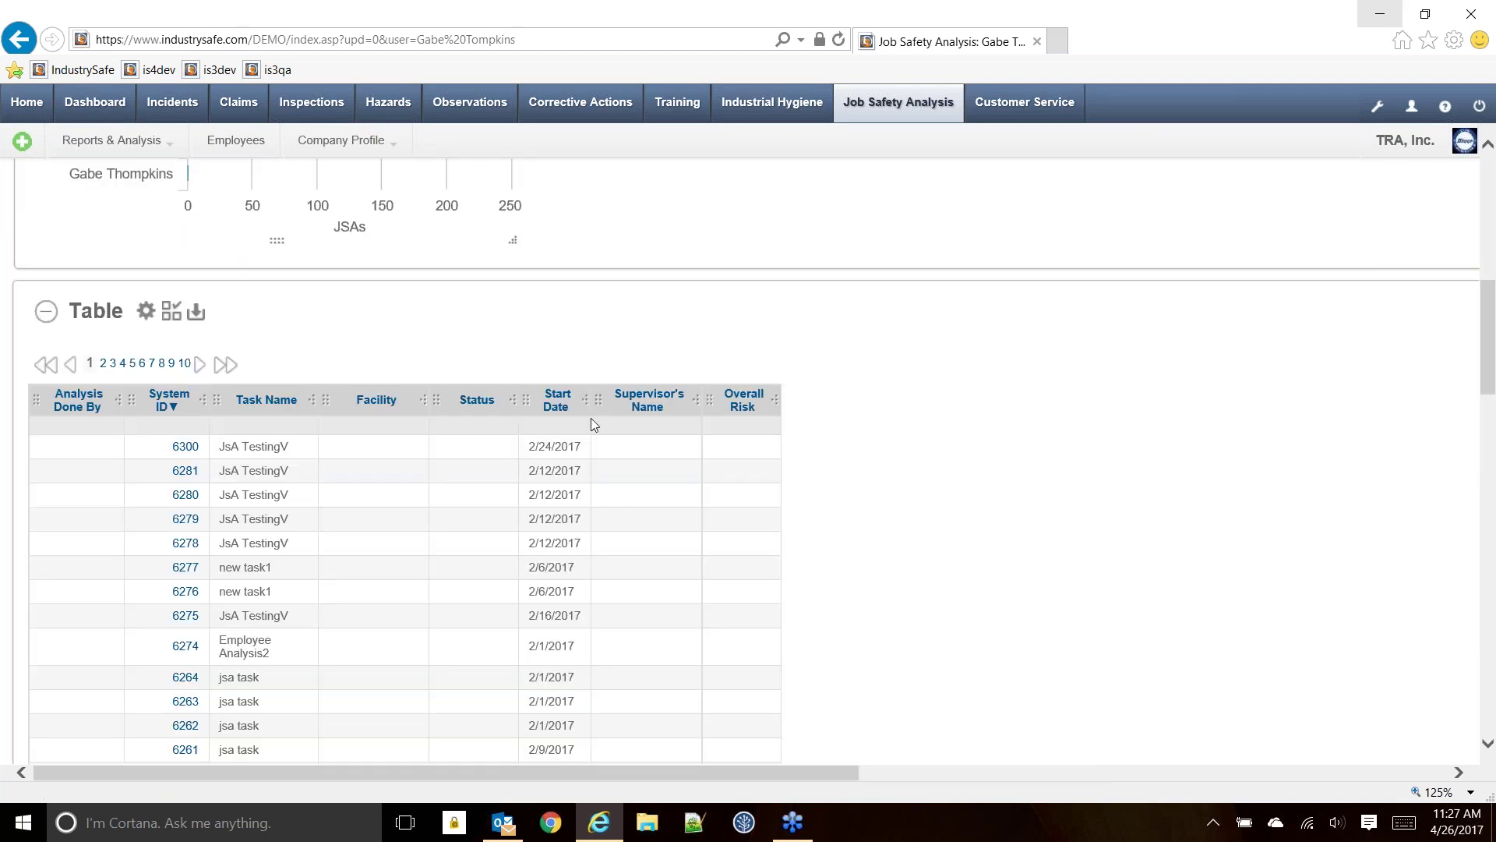
{"action": "scroll", "coordinate": [168, 425], "scroll_direction": "down", "scroll_amount": 1}
{"action": "scroll", "coordinate": [273, 390], "scroll_direction": "down", "scroll_amount": 7}
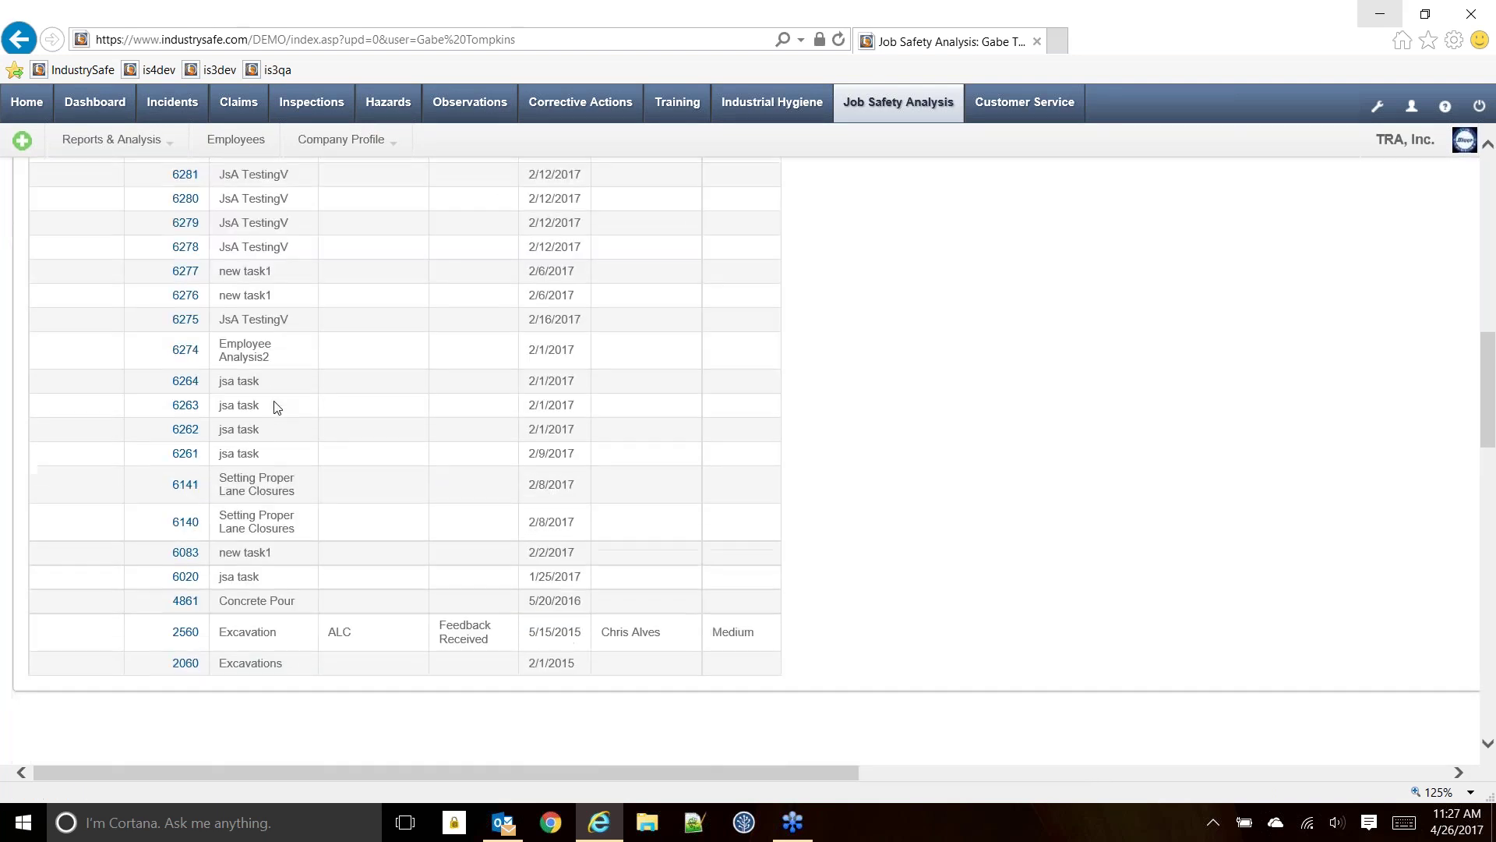
{"action": "scroll", "coordinate": [273, 390], "scroll_direction": "up", "scroll_amount": 11}
{"action": "scroll", "coordinate": [312, 382], "scroll_direction": "down", "scroll_amount": 4}
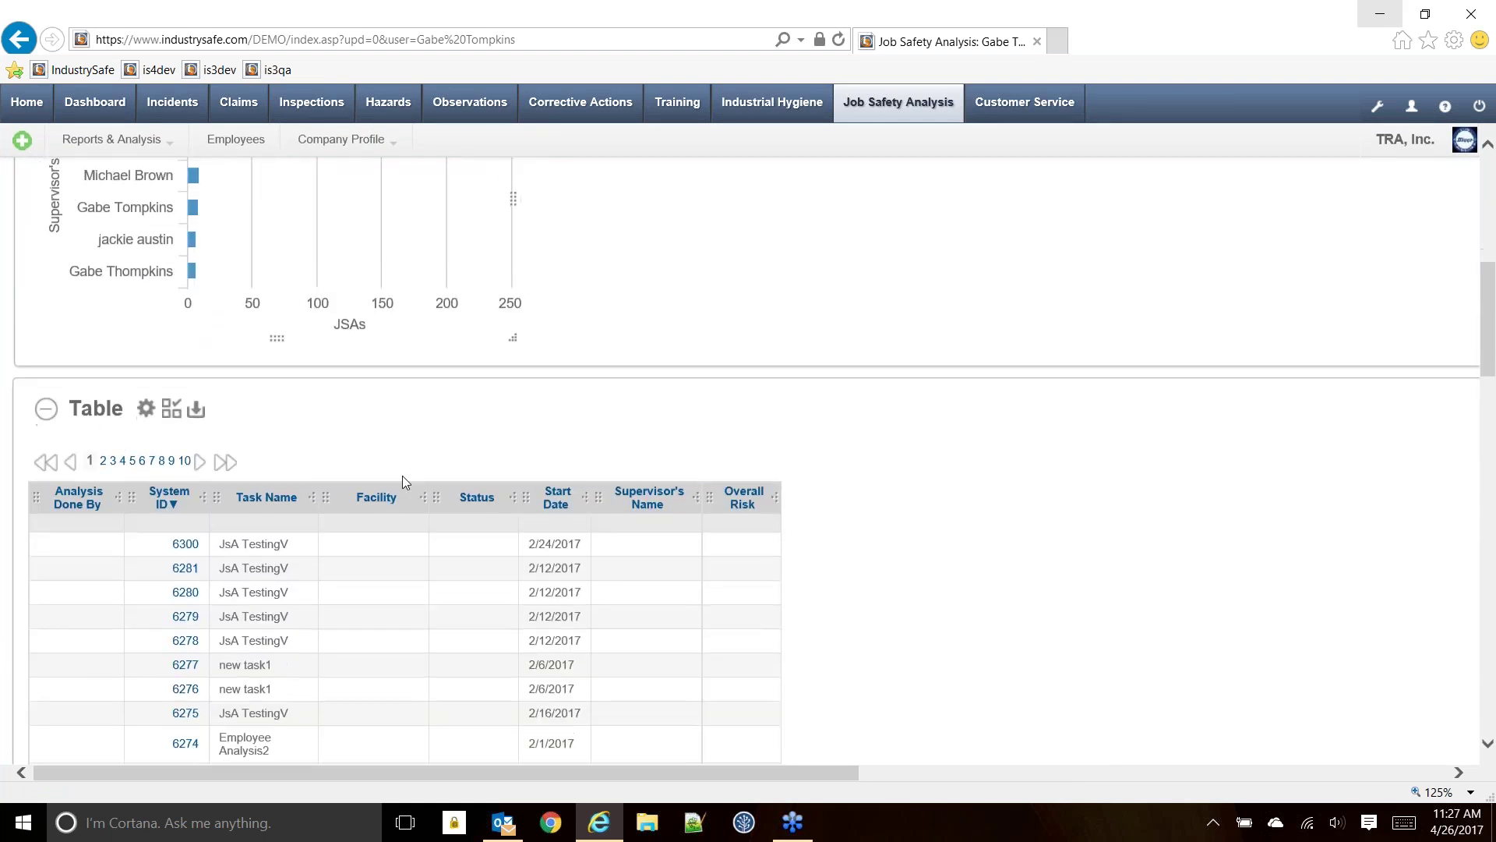
{"action": "scroll", "coordinate": [233, 429], "scroll_direction": "up", "scroll_amount": 4}
{"action": "scroll", "coordinate": [194, 477], "scroll_direction": "down", "scroll_amount": 1}
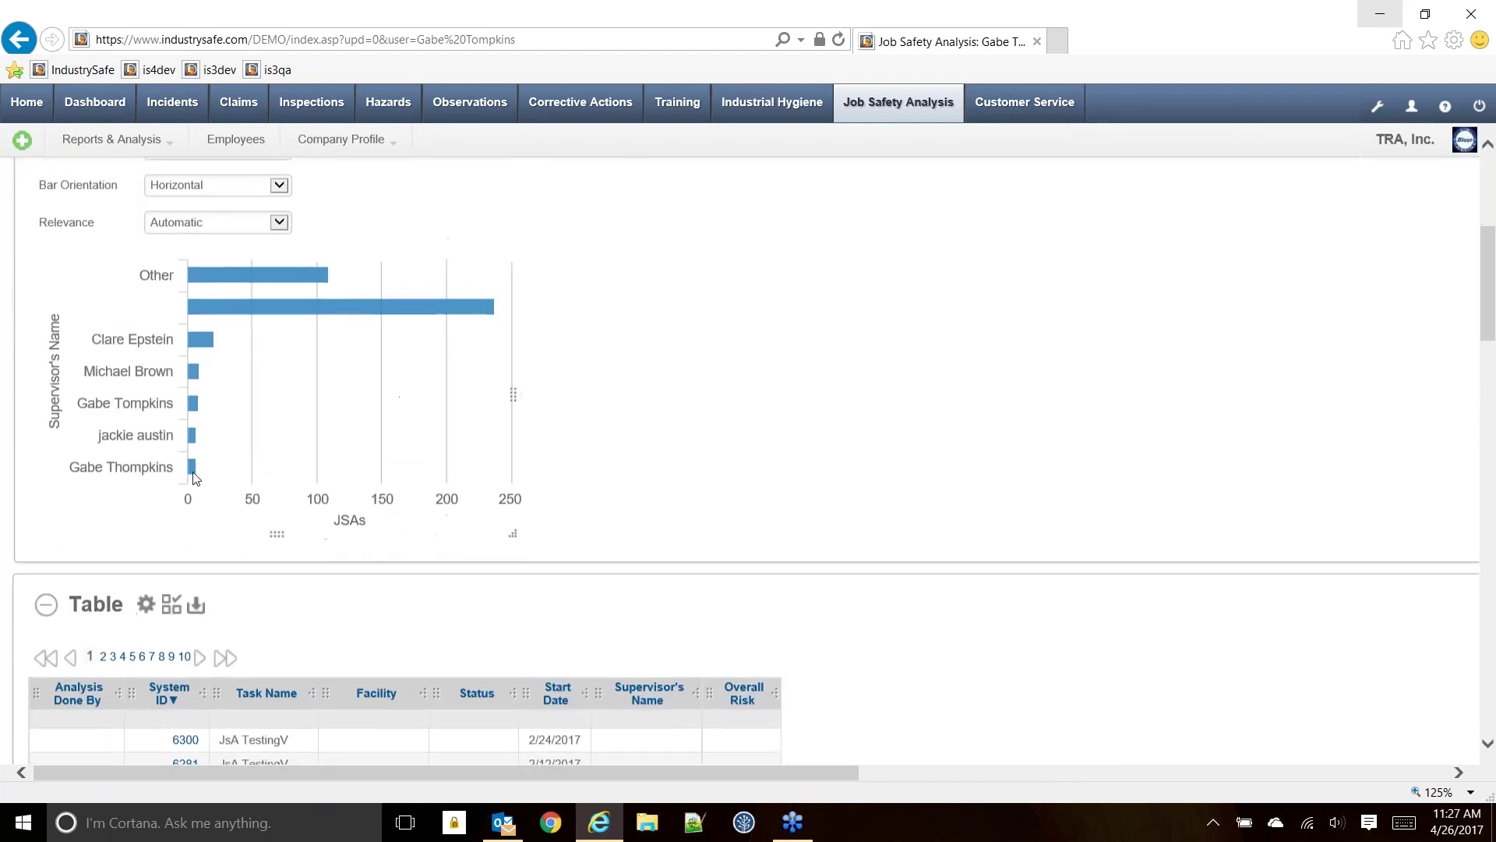
{"action": "left_click", "coordinate": [146, 604]}
{"action": "scroll", "coordinate": [178, 395], "scroll_direction": "down", "scroll_amount": 5}
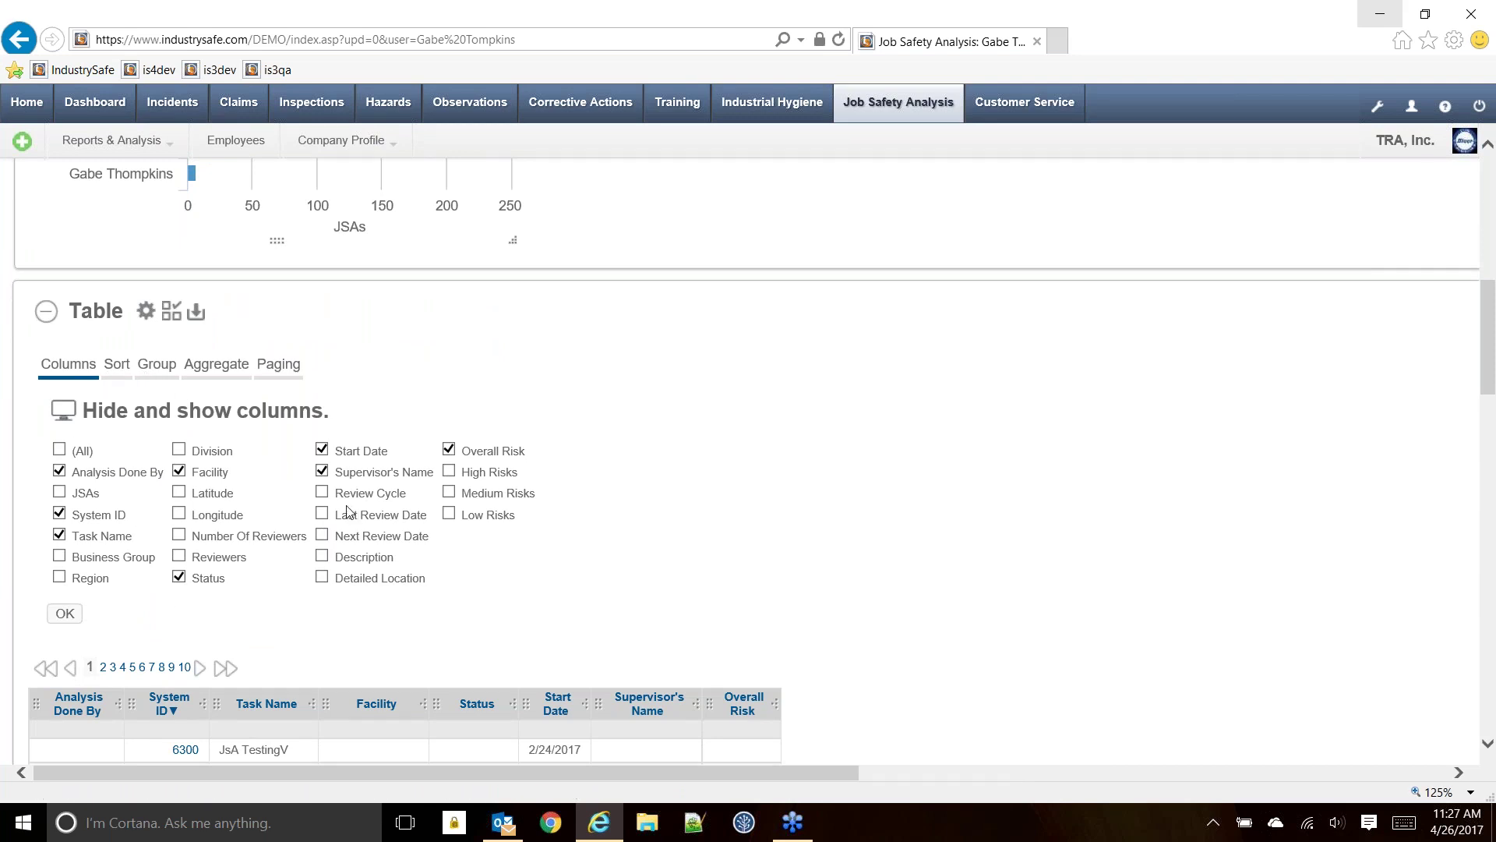
- Add the Number Of Reviewers and Reviewers columns to the JSA table
{"action": "scroll", "coordinate": [343, 510], "scroll_direction": "down", "scroll_amount": 1}
{"action": "scroll", "coordinate": [340, 508], "scroll_direction": "down", "scroll_amount": 1}
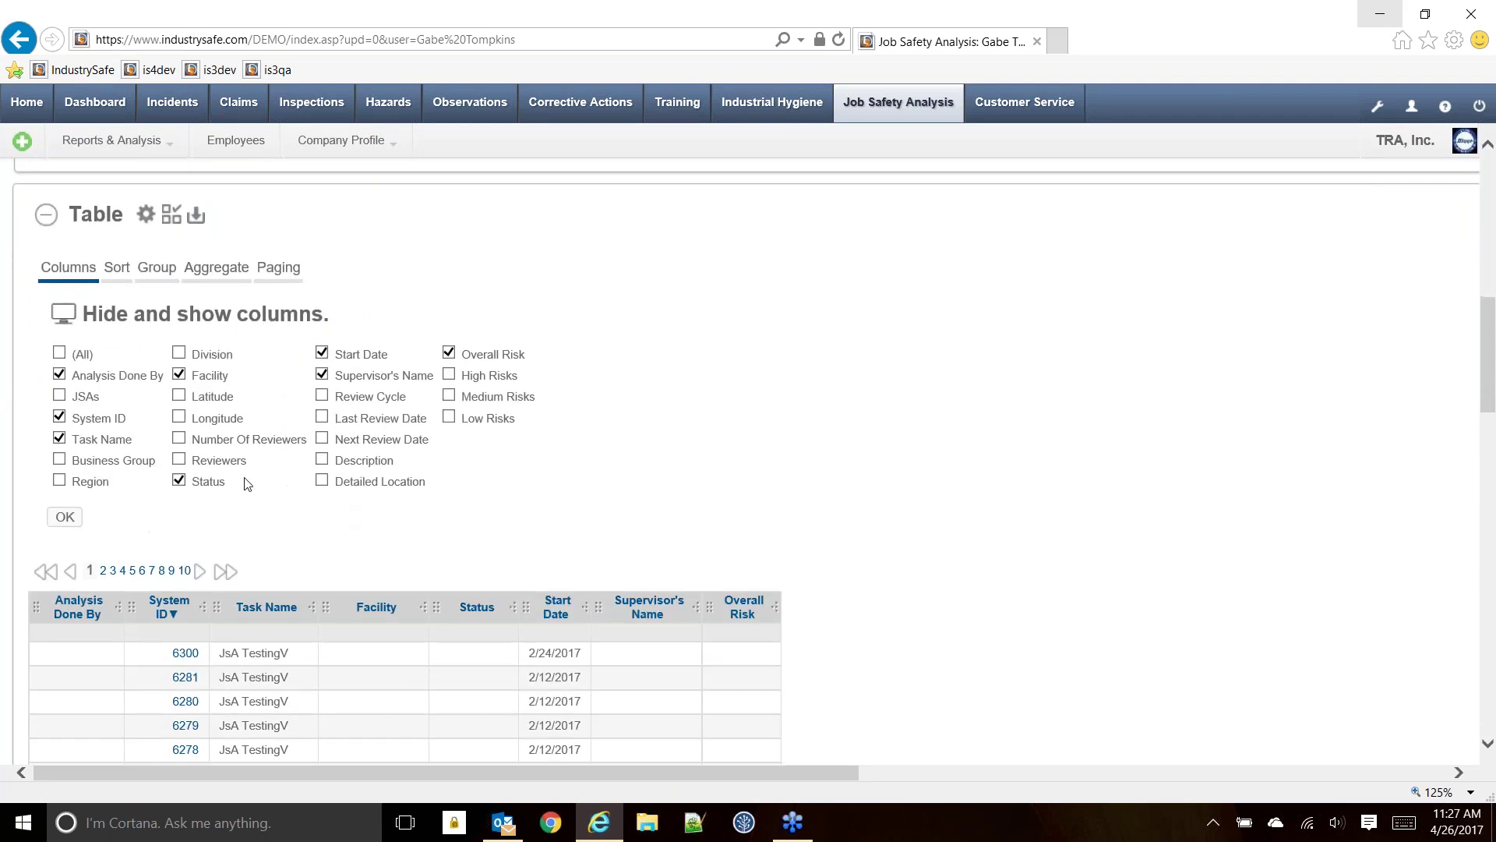
{"action": "left_click", "coordinate": [180, 440]}
{"action": "left_click", "coordinate": [179, 460]}
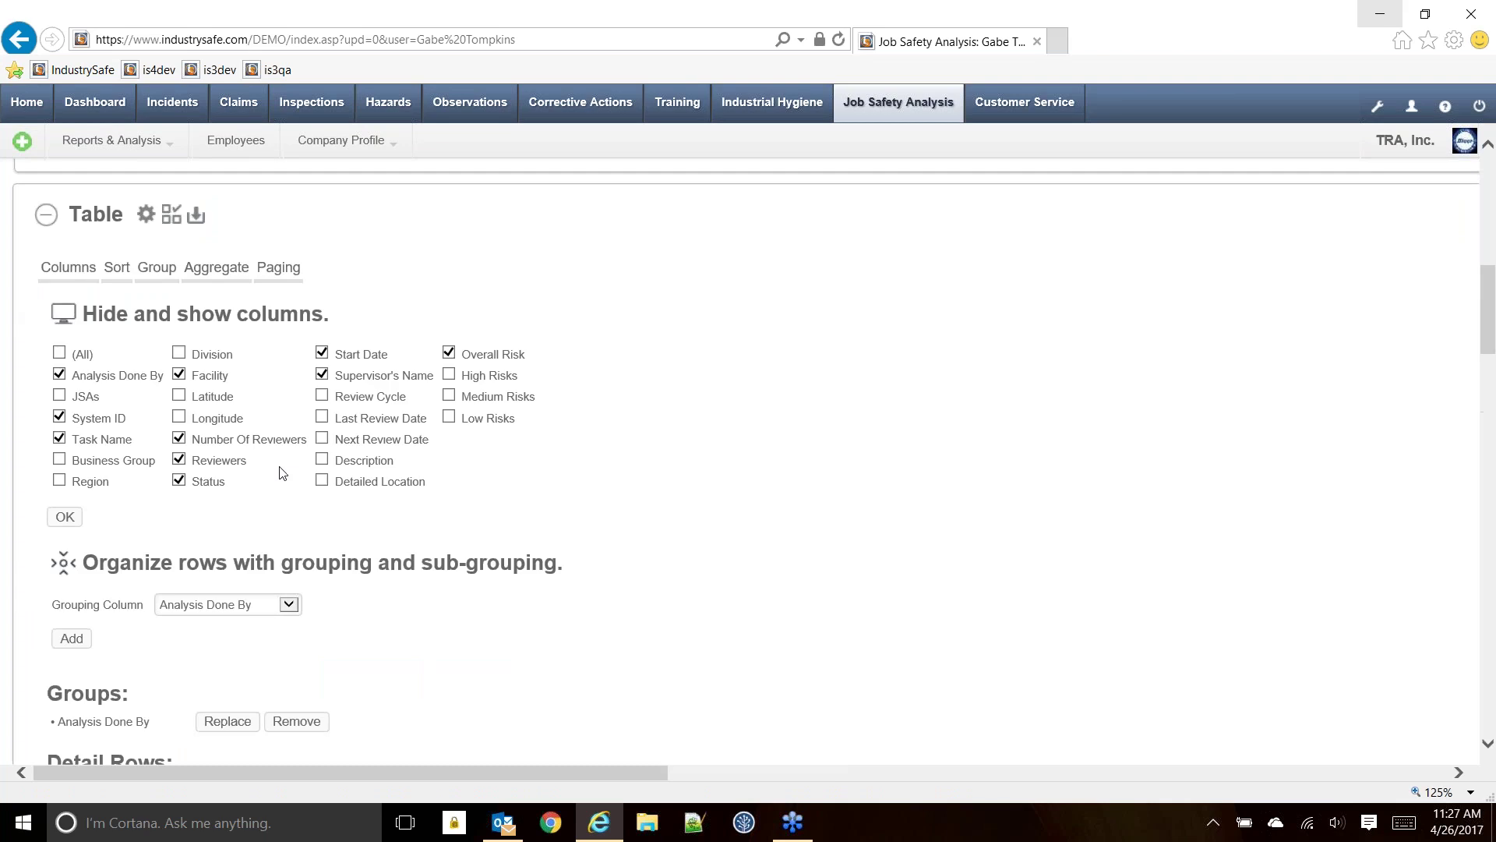
{"action": "scroll", "coordinate": [294, 475], "scroll_direction": "down", "scroll_amount": 5}
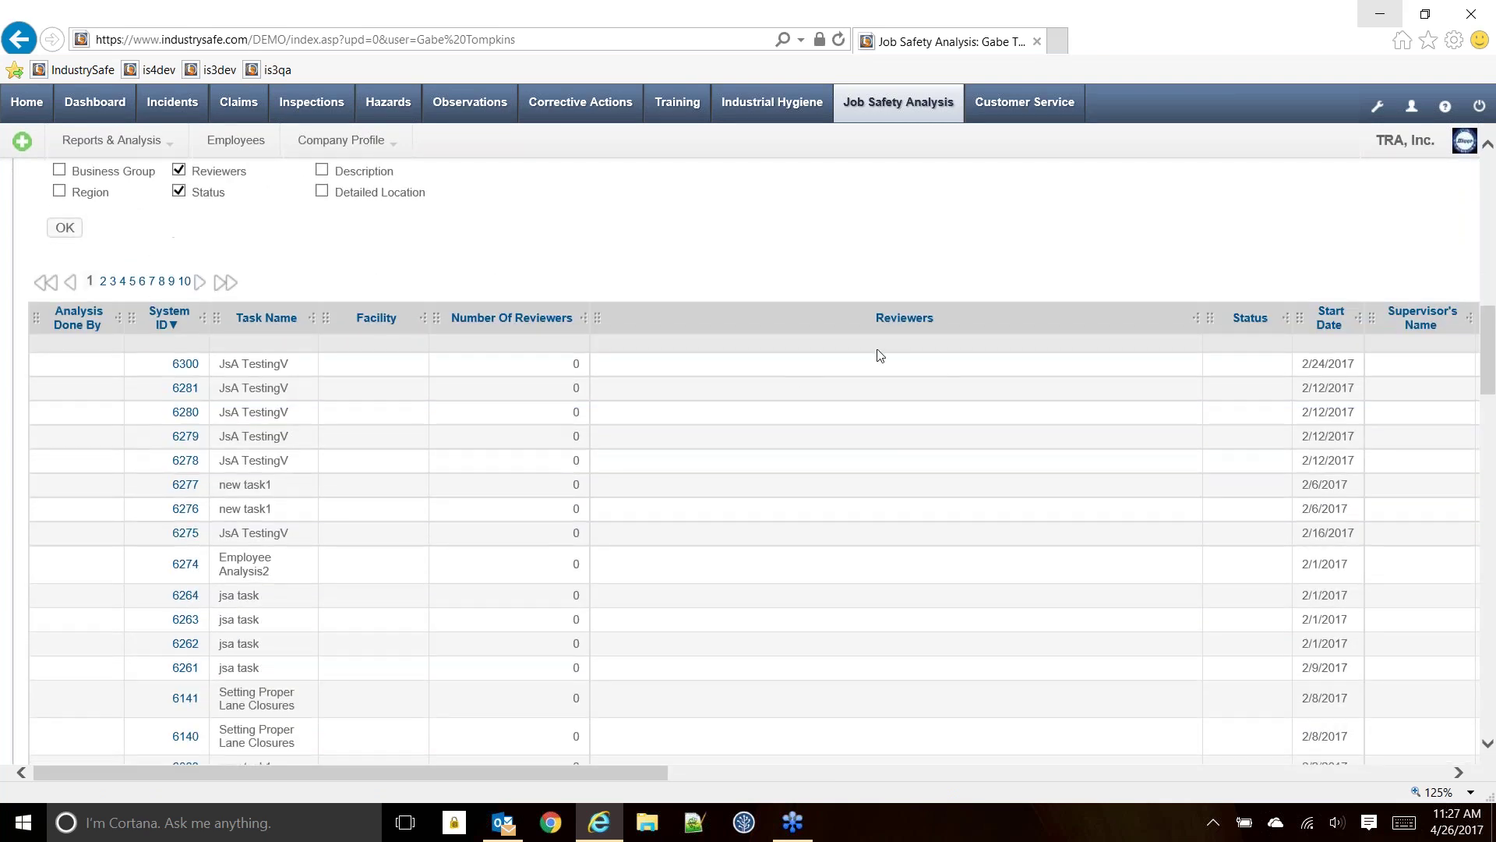
{"action": "scroll", "coordinate": [348, 353], "scroll_direction": "up", "scroll_amount": 5}
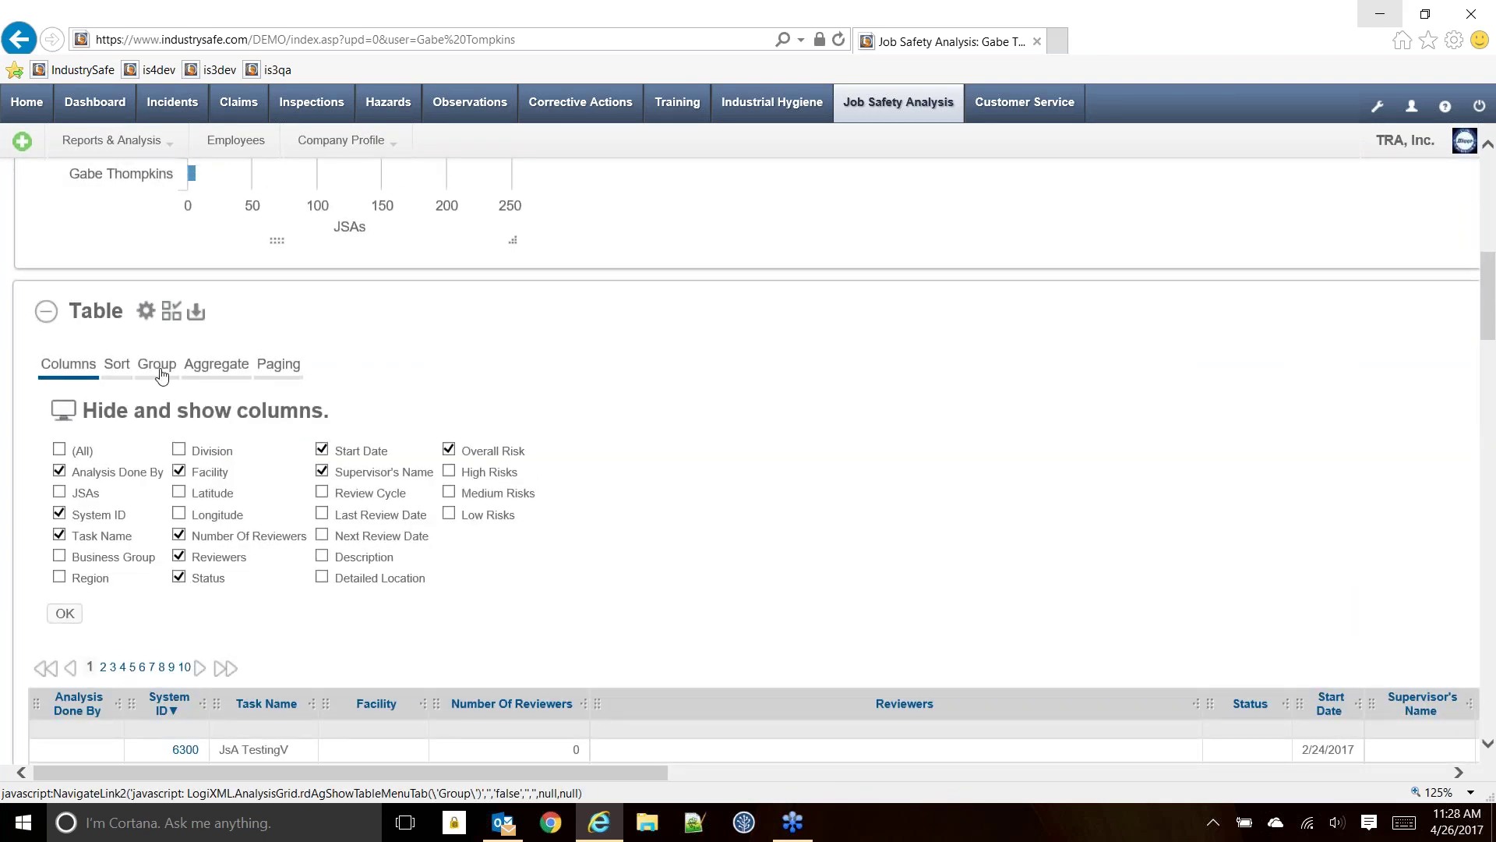
- Remove the Analysis Done By grouping so records list individually
{"action": "left_click", "coordinate": [152, 366]}
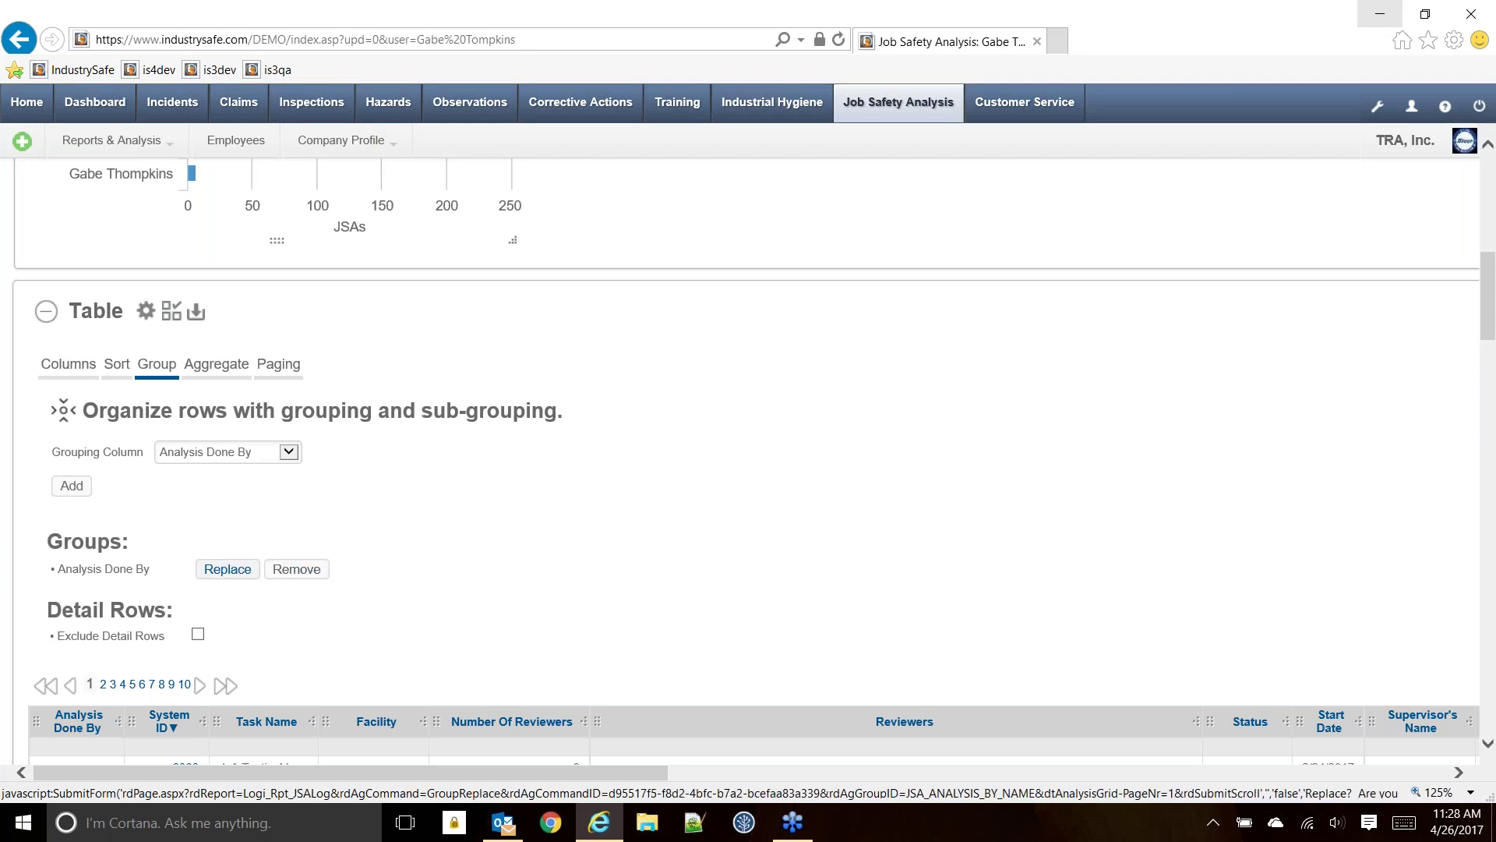
{"action": "left_click", "coordinate": [295, 573]}
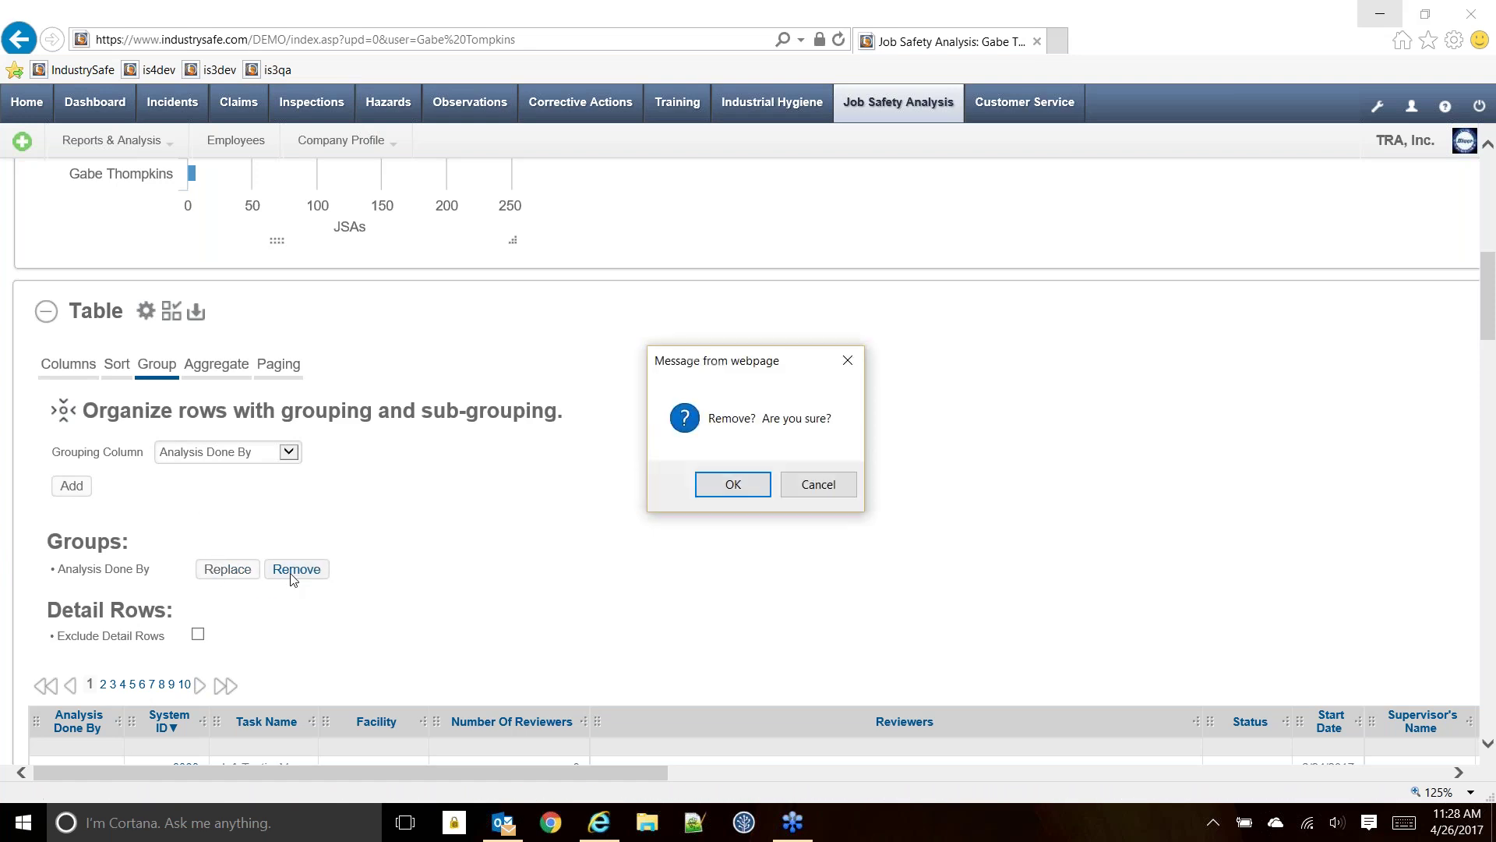
{"action": "left_click", "coordinate": [738, 485]}
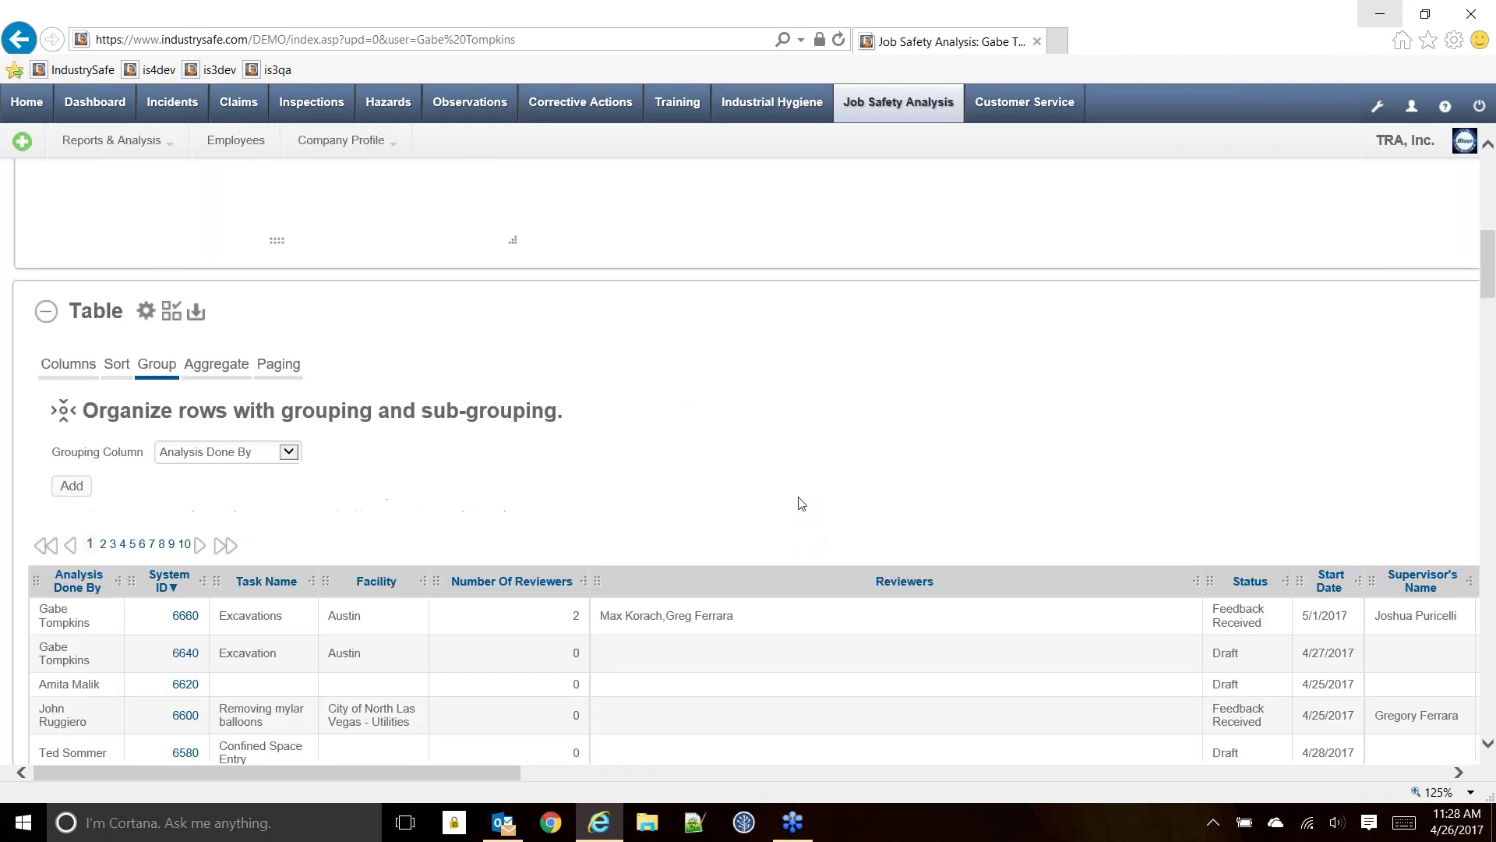
{"action": "scroll", "coordinate": [801, 503], "scroll_direction": "down", "scroll_amount": 2}
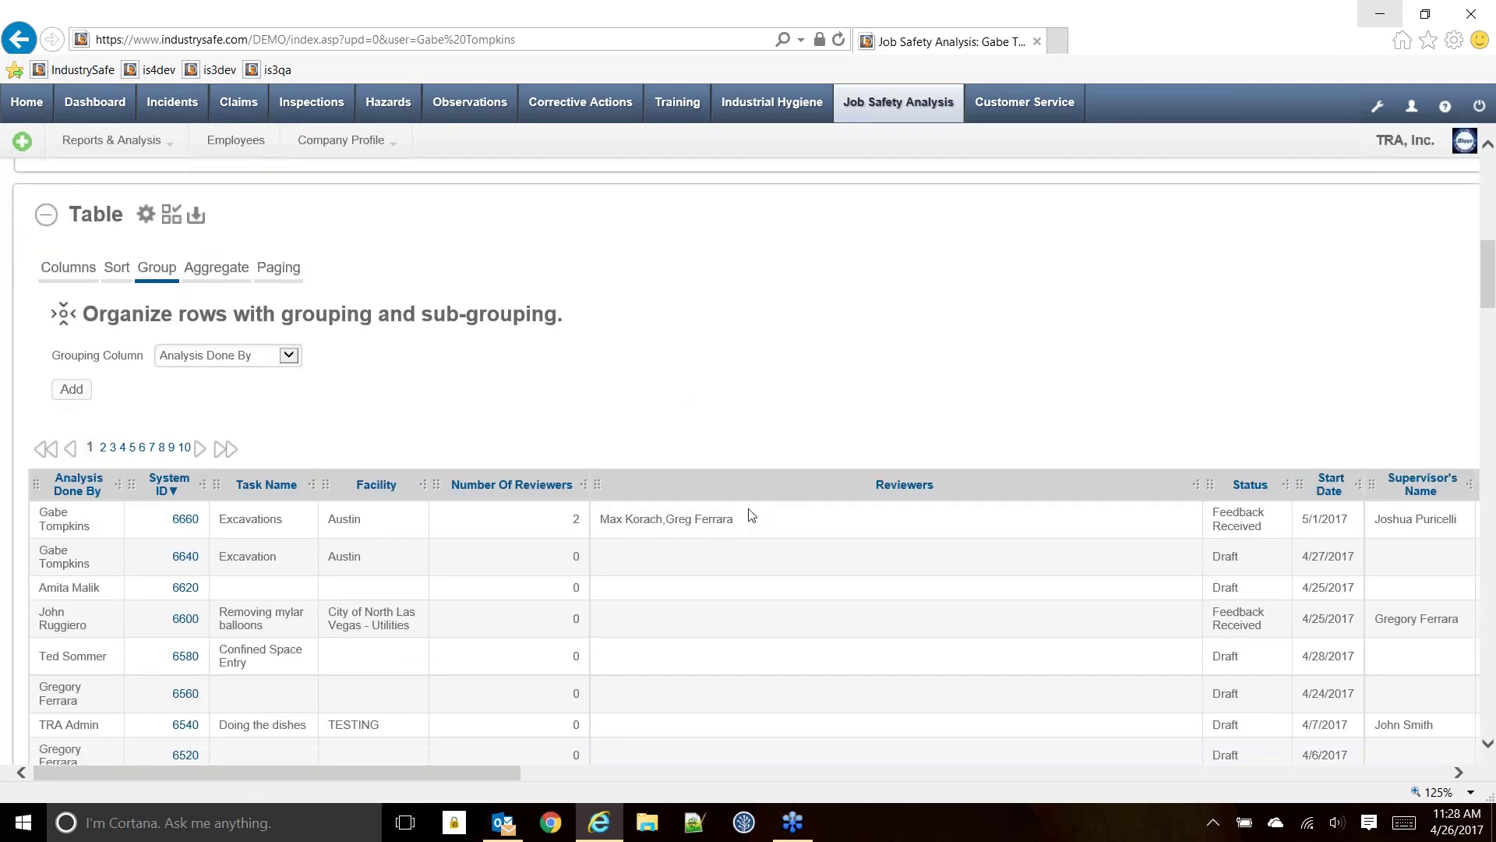
- Add a Count aggregate on Analysis Done By (397 records), then bring up the row filter options
{"action": "left_click", "coordinate": [220, 270]}
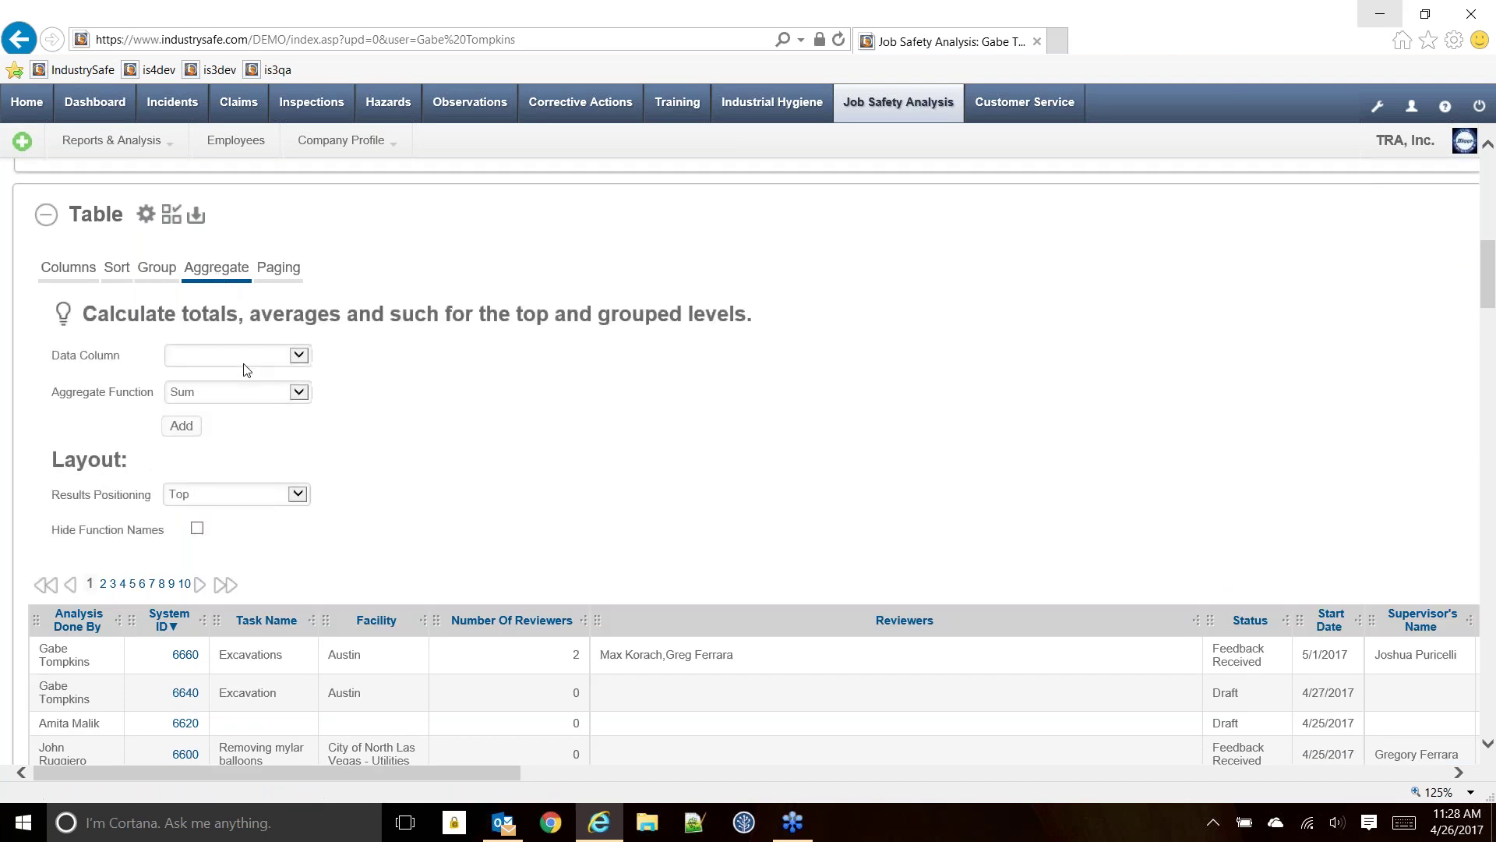
{"action": "left_click", "coordinate": [232, 360]}
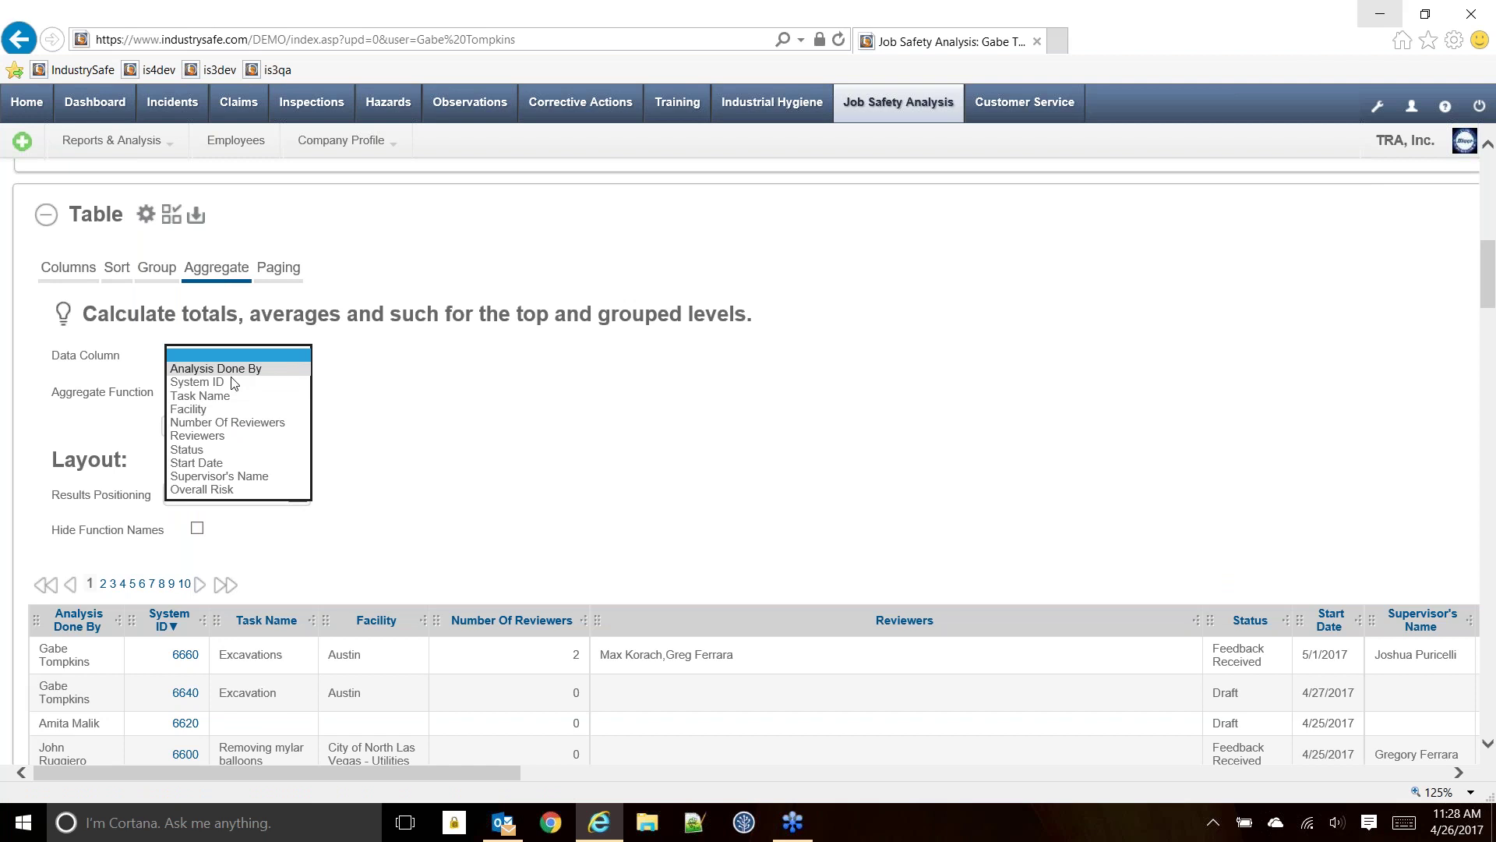
{"action": "left_click", "coordinate": [219, 368]}
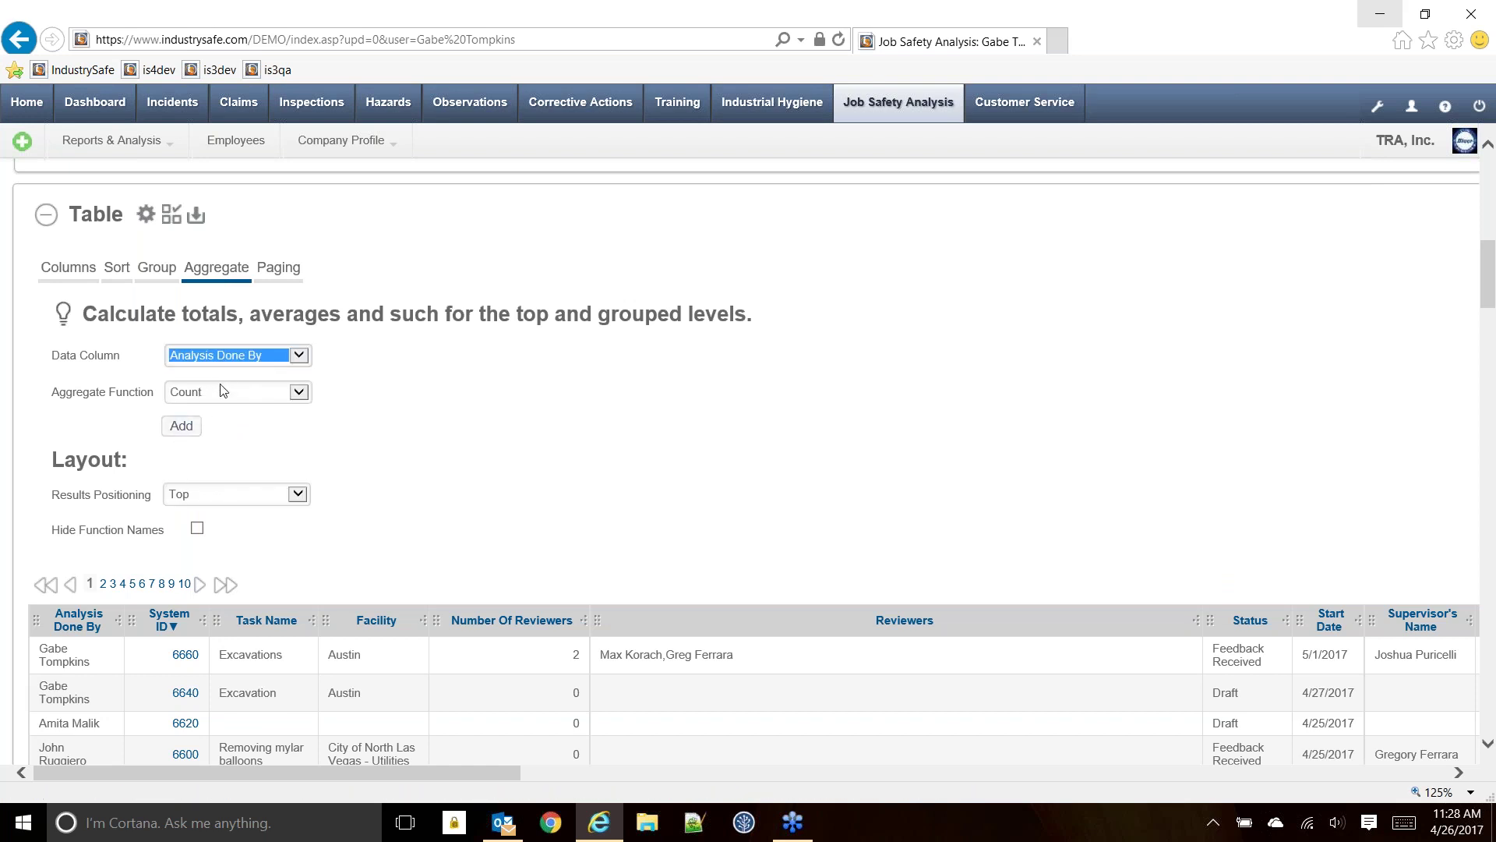
{"action": "left_click", "coordinate": [178, 433]}
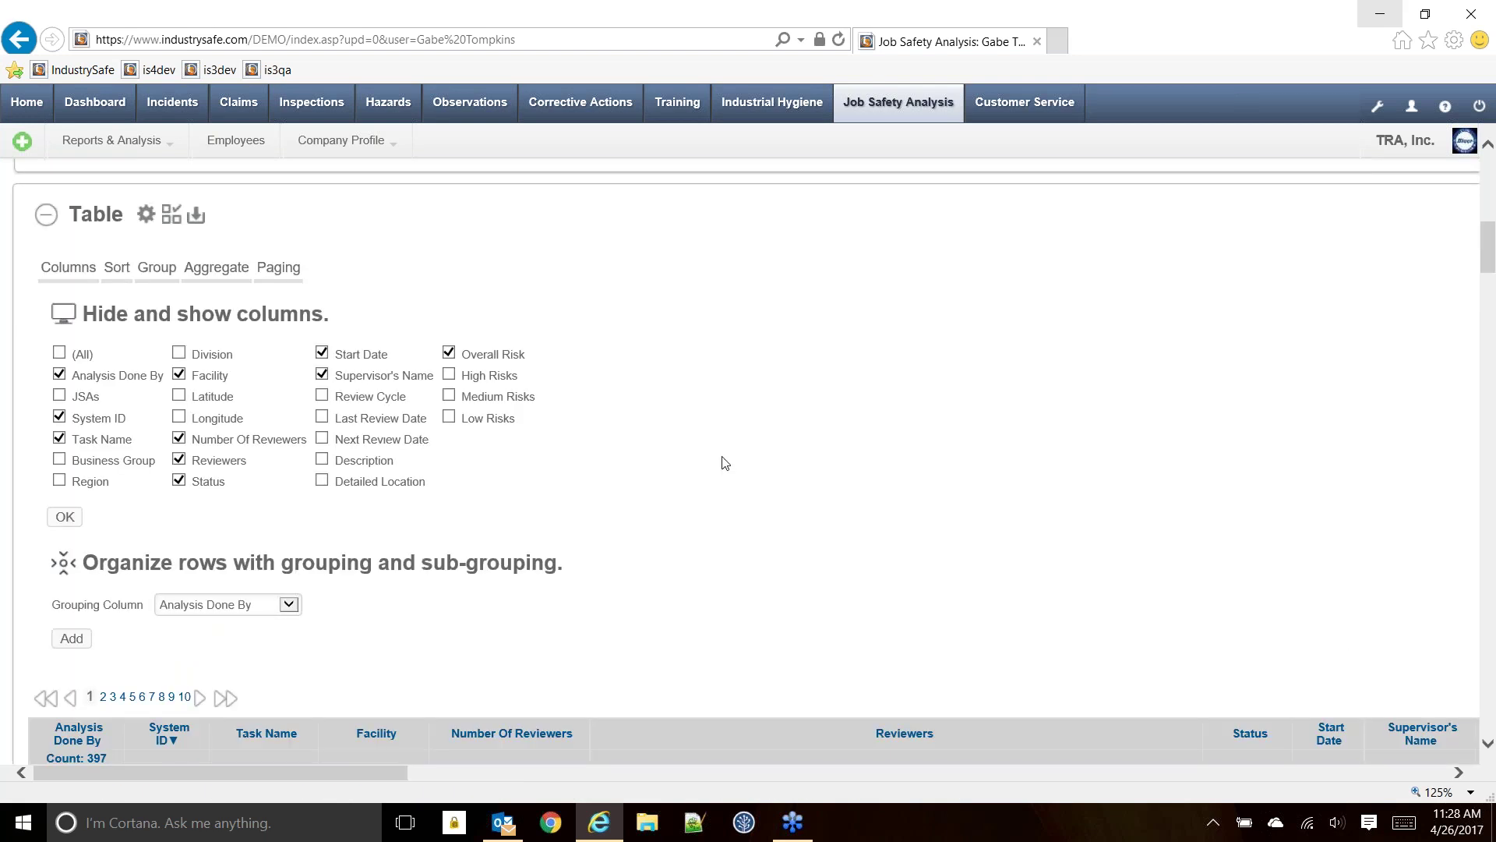
{"action": "scroll", "coordinate": [803, 475], "scroll_direction": "down", "scroll_amount": 5}
{"action": "scroll", "coordinate": [783, 443], "scroll_direction": "up", "scroll_amount": 8}
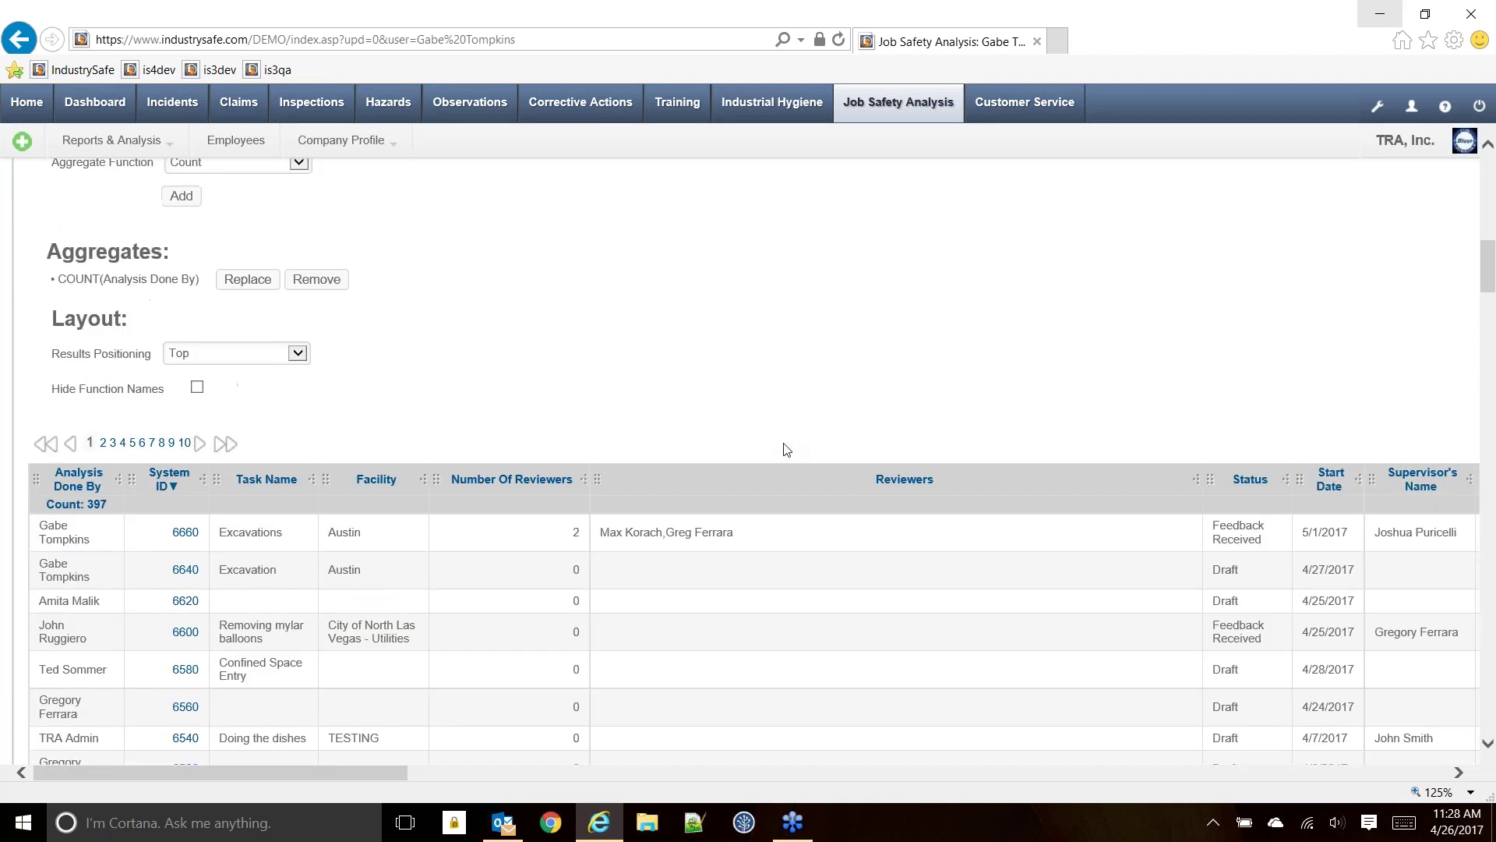
{"action": "scroll", "coordinate": [234, 467], "scroll_direction": "up", "scroll_amount": 6}
{"action": "left_click", "coordinate": [200, 207]}
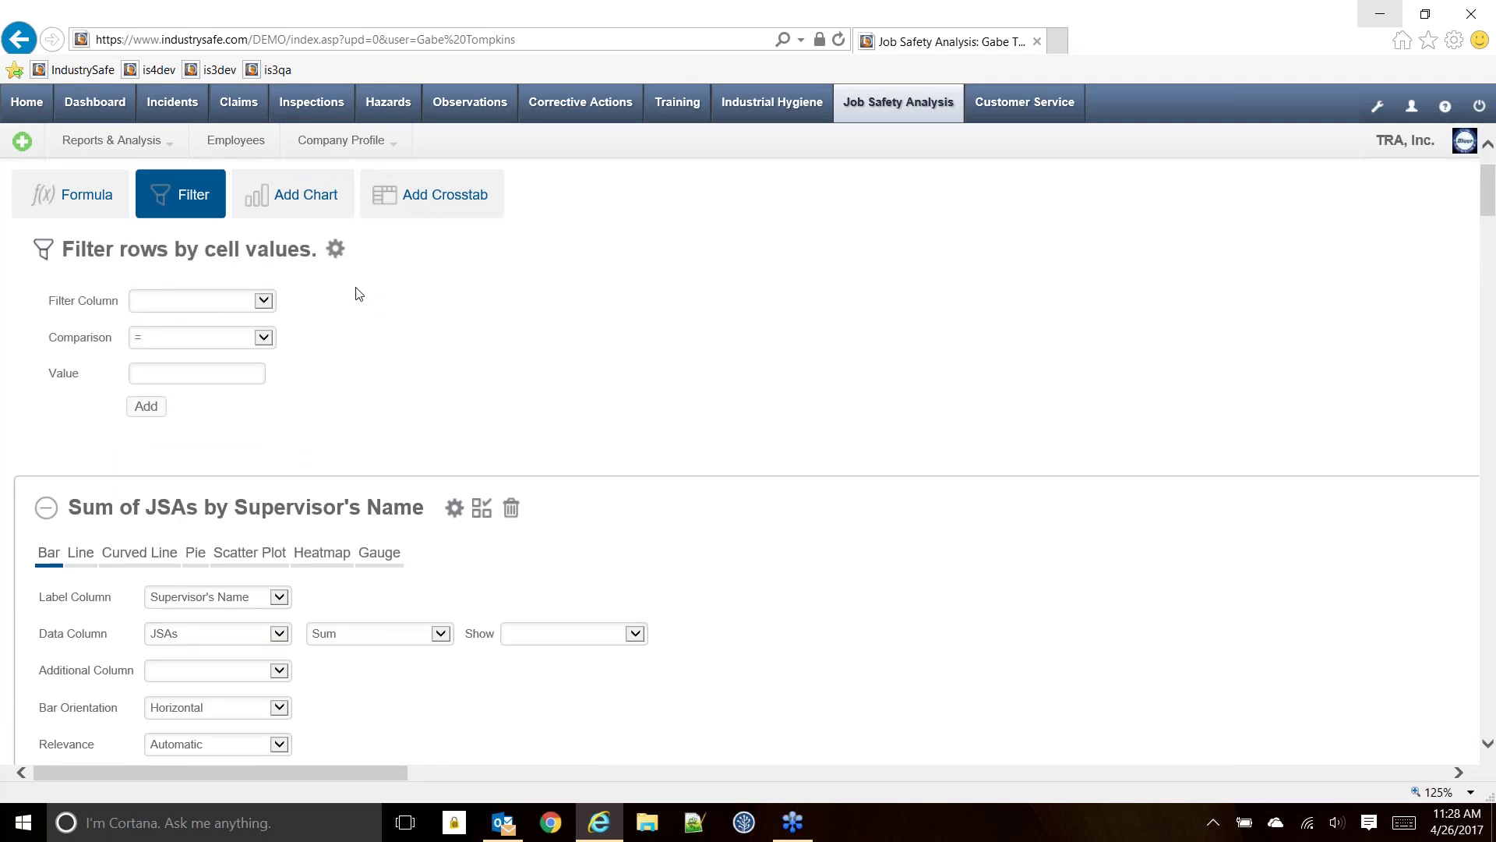
- Save the JSA Log layout under a new report name, then list Shared Reports and My Reports
{"action": "scroll", "coordinate": [374, 296], "scroll_direction": "up", "scroll_amount": 1}
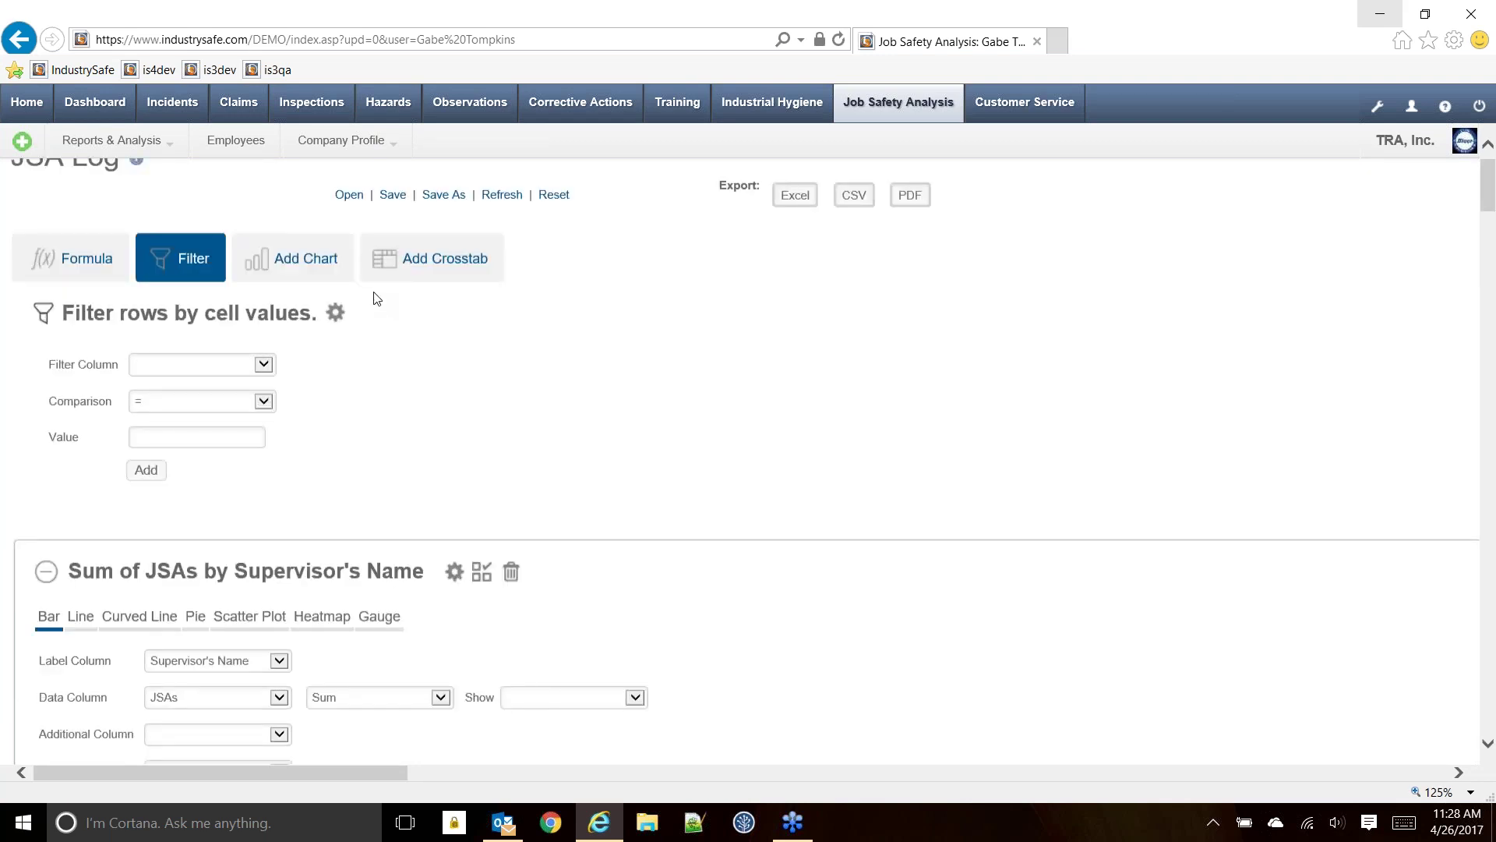
{"action": "scroll", "coordinate": [374, 294], "scroll_direction": "up", "scroll_amount": 1}
{"action": "left_click", "coordinate": [392, 227]}
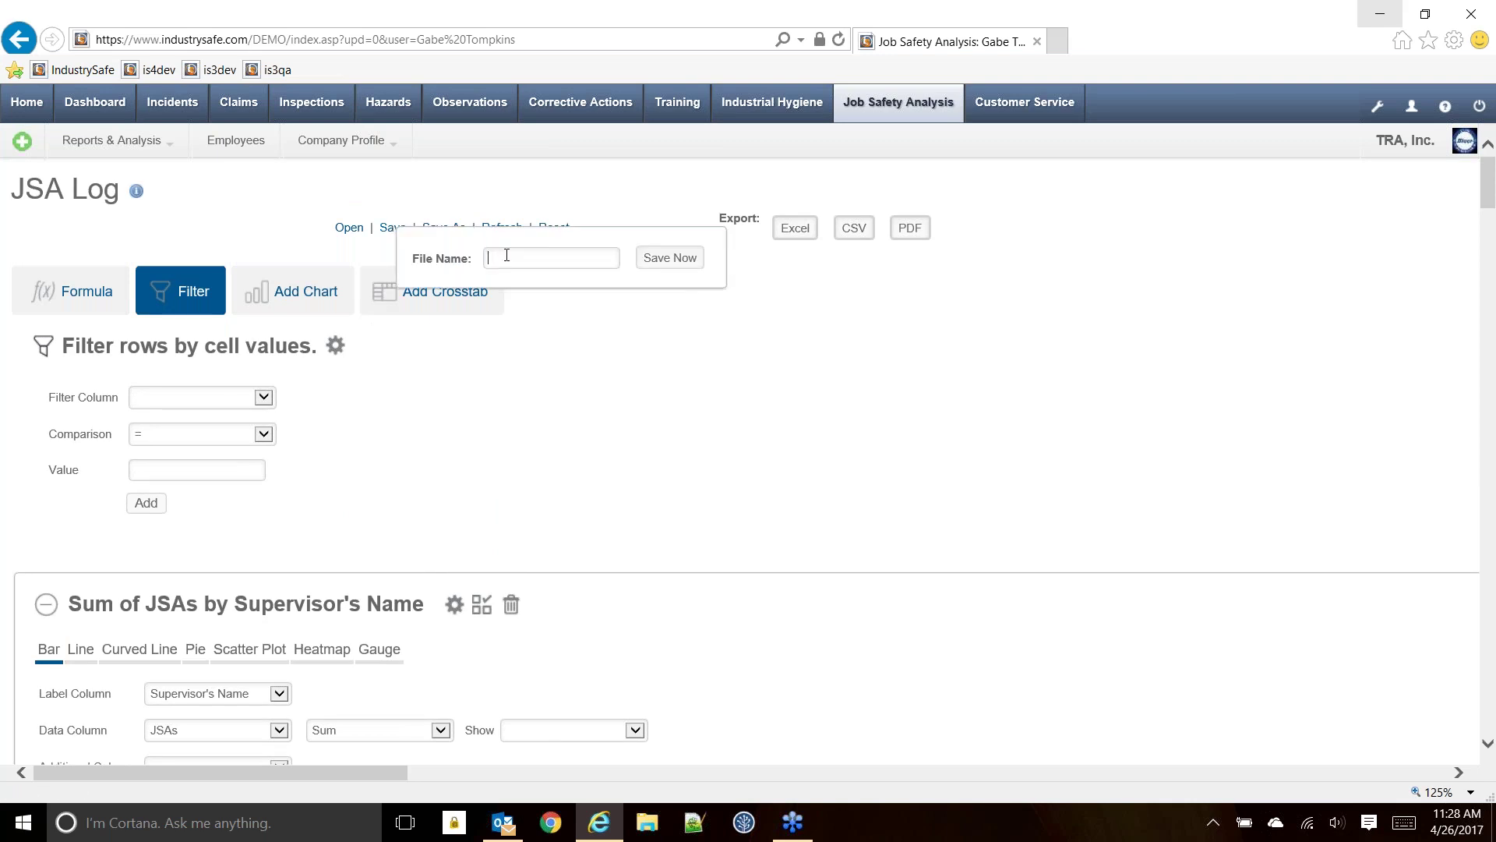
{"action": "left_click", "coordinate": [672, 258]}
{"action": "left_click", "coordinate": [804, 491]}
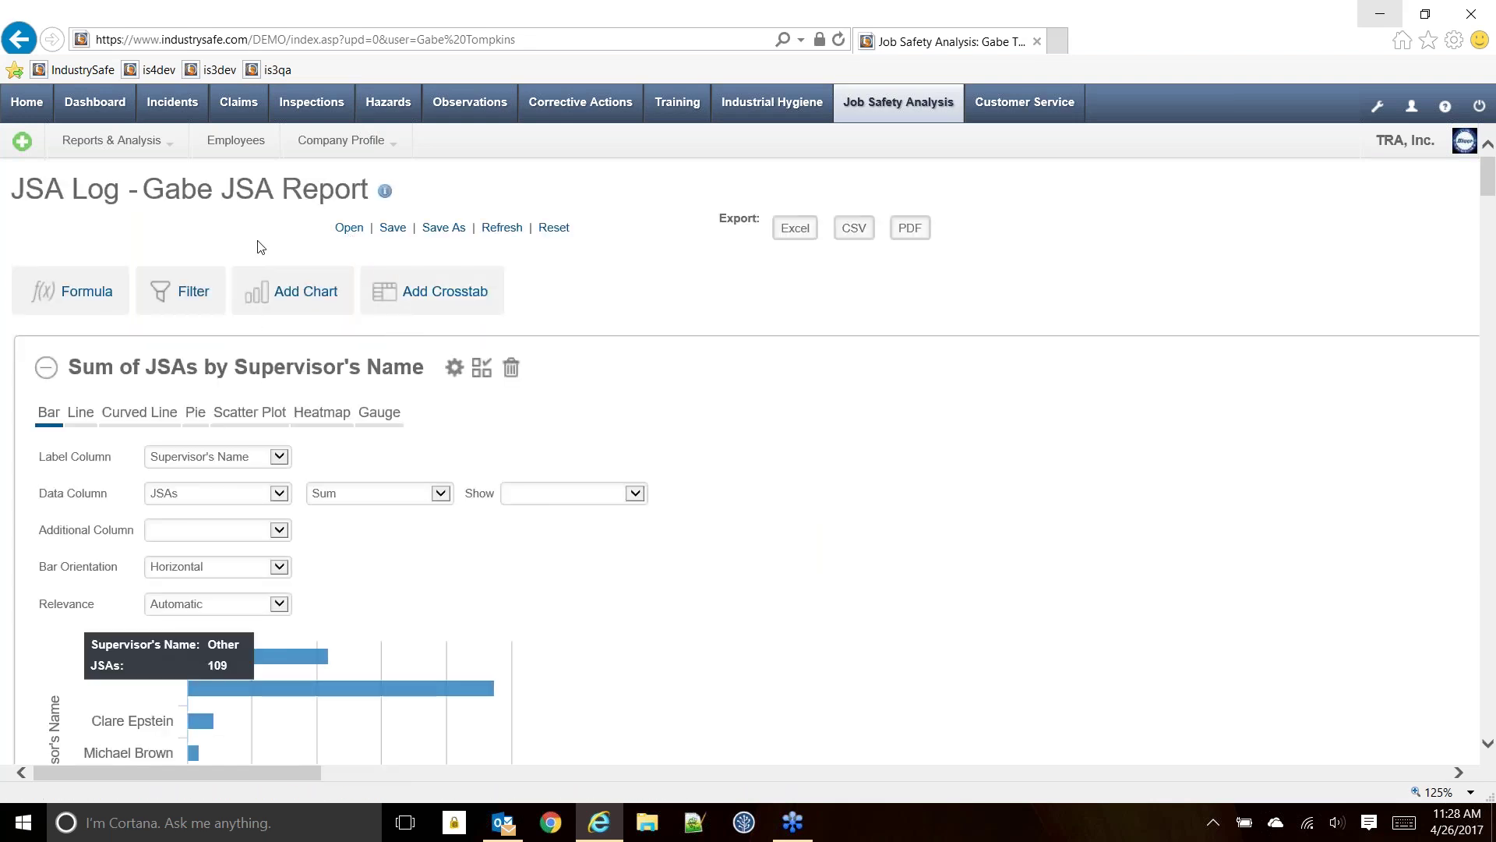
{"action": "left_click", "coordinate": [348, 234]}
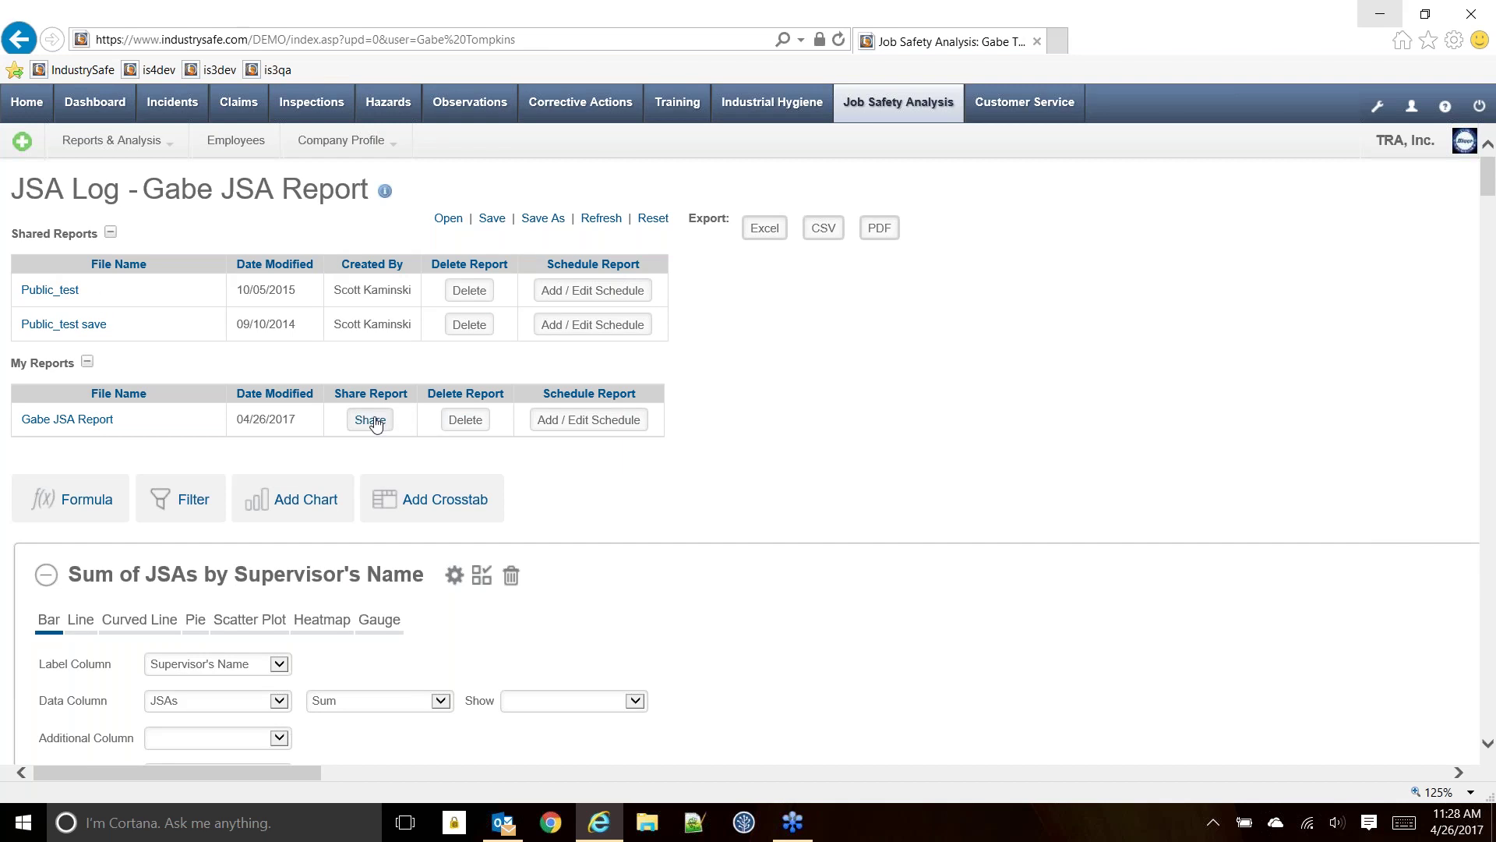
- Schedule the saved report weekly at 08:00 on Thursdays only, then open recipient selection
{"action": "left_click", "coordinate": [600, 424]}
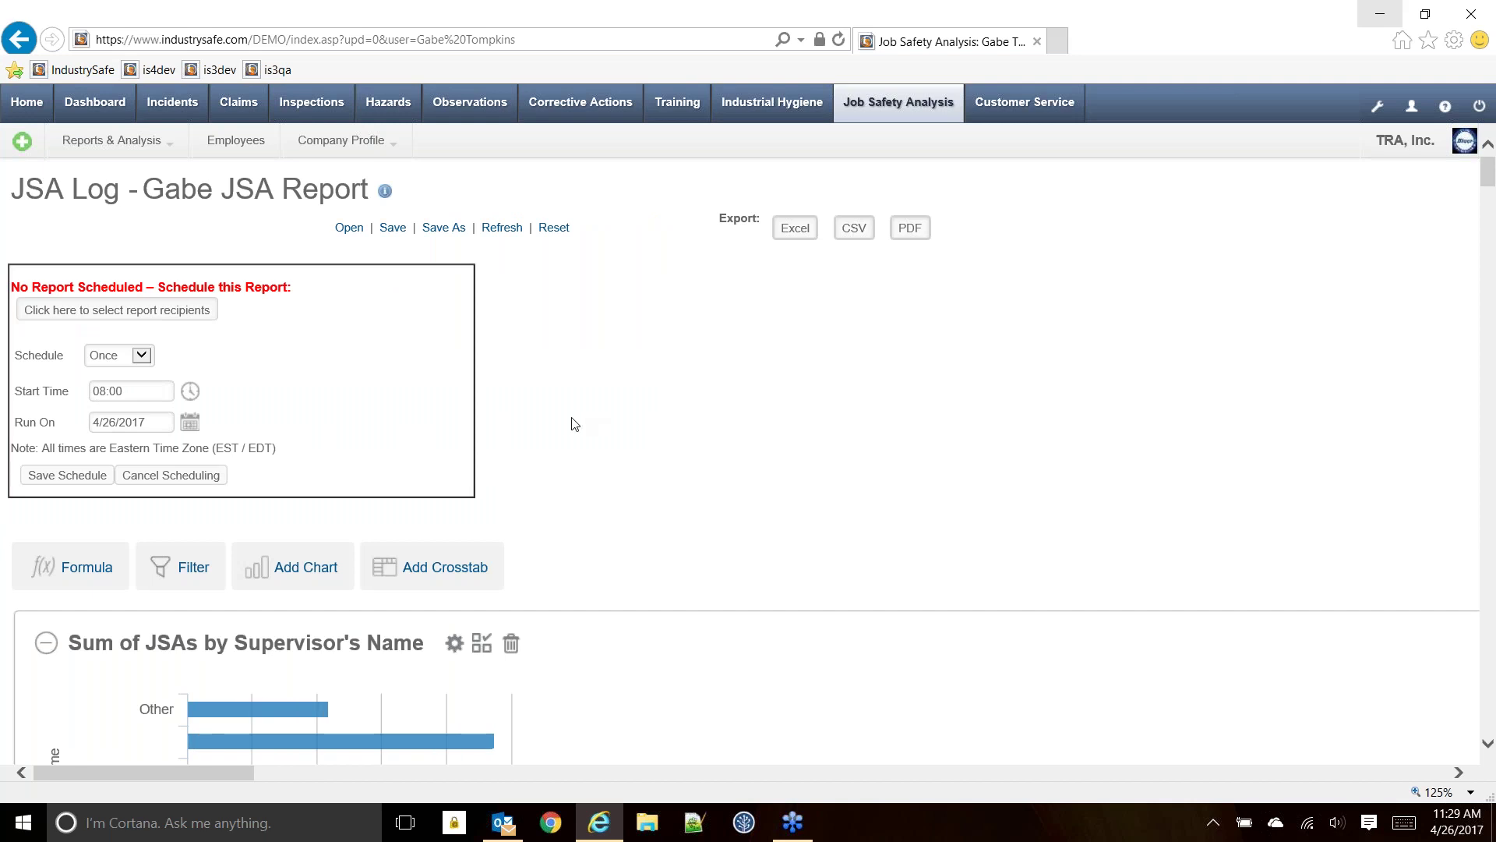
{"action": "left_click", "coordinate": [142, 355]}
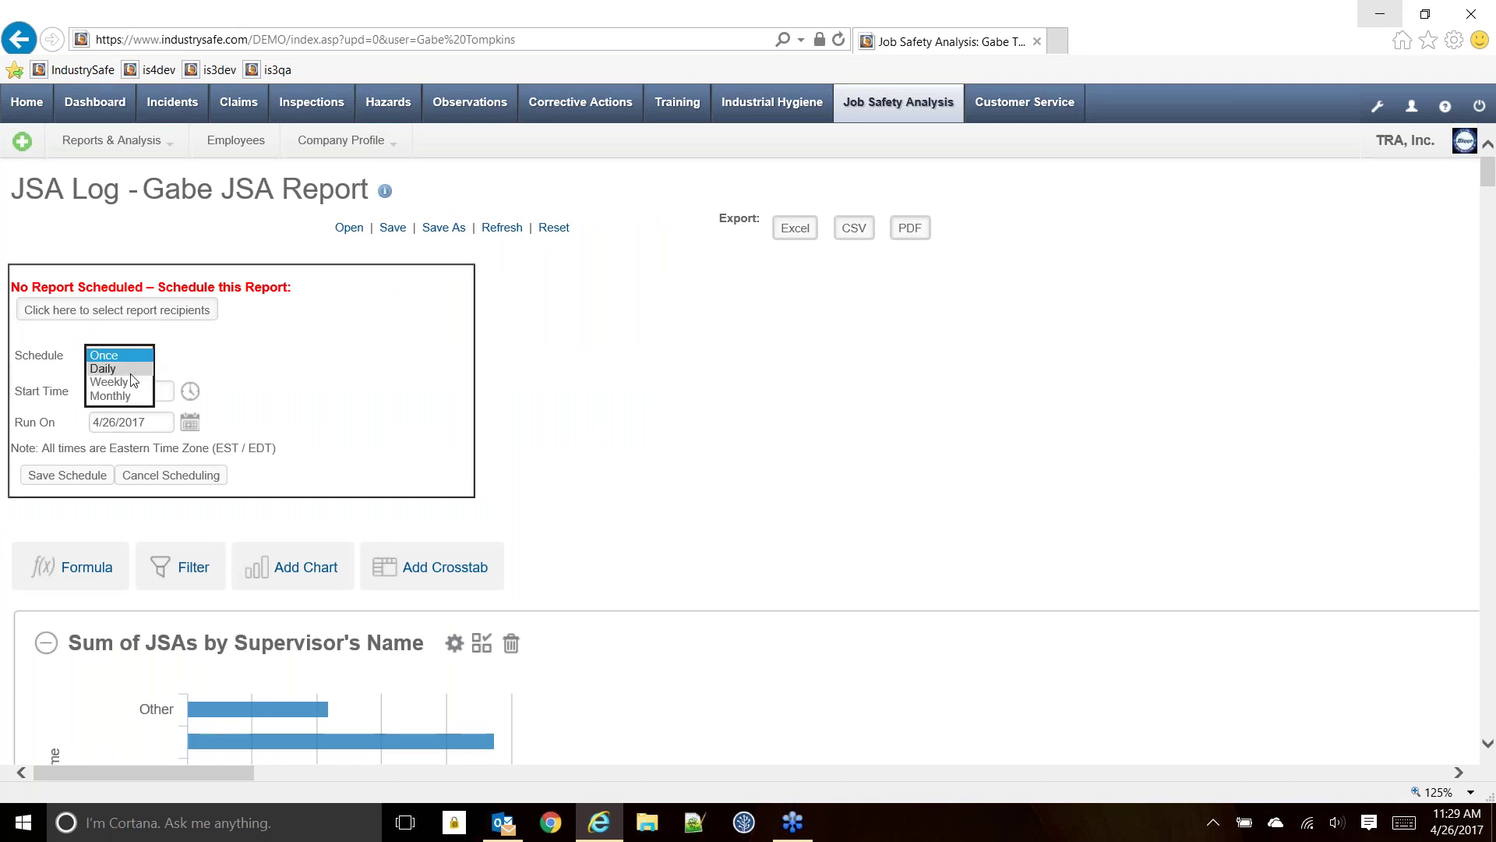
{"action": "left_click", "coordinate": [123, 383]}
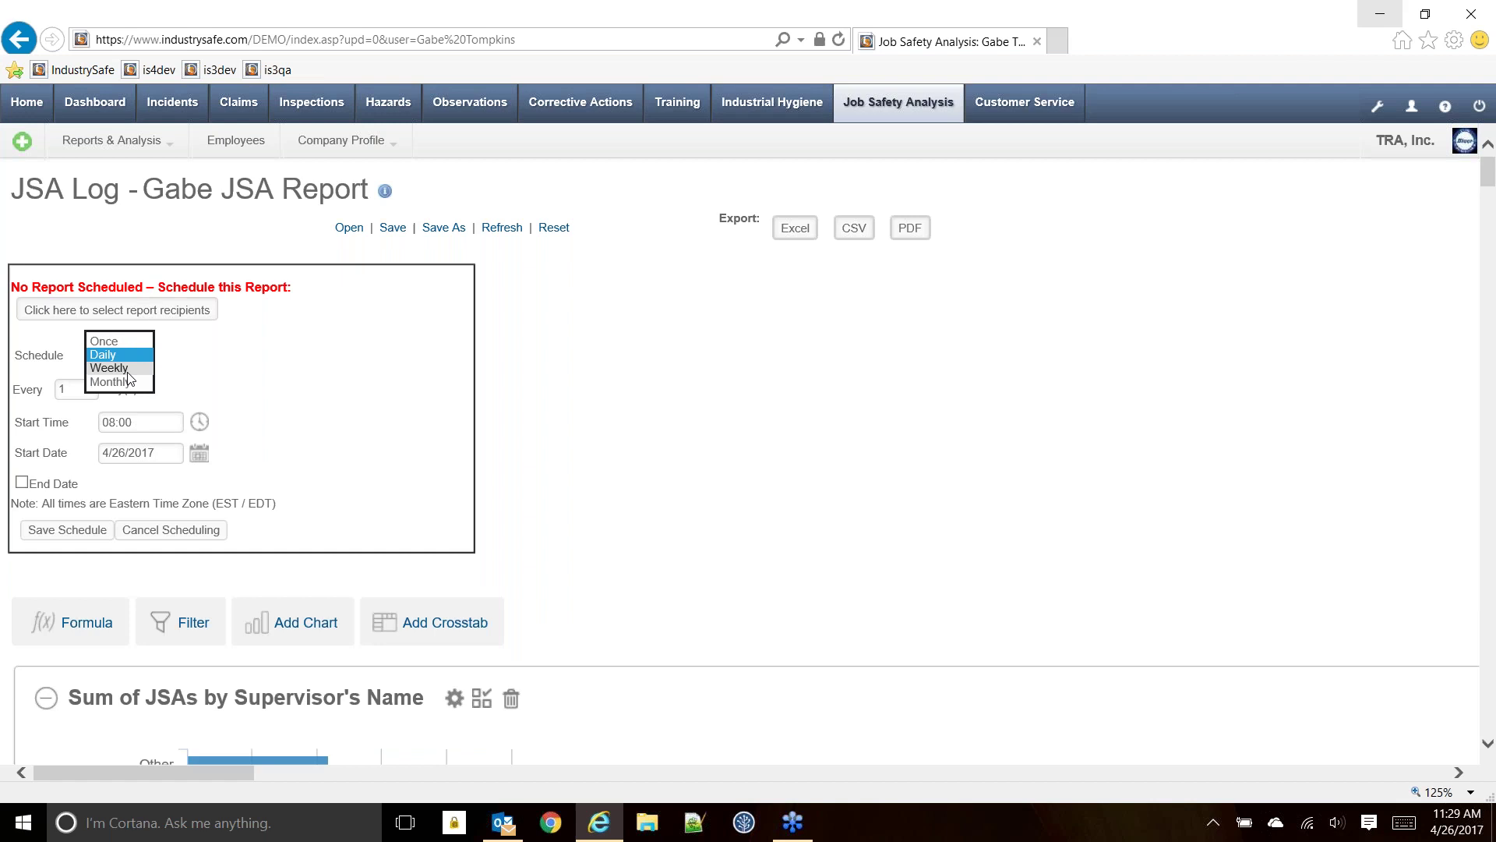
{"action": "left_click", "coordinate": [113, 367]}
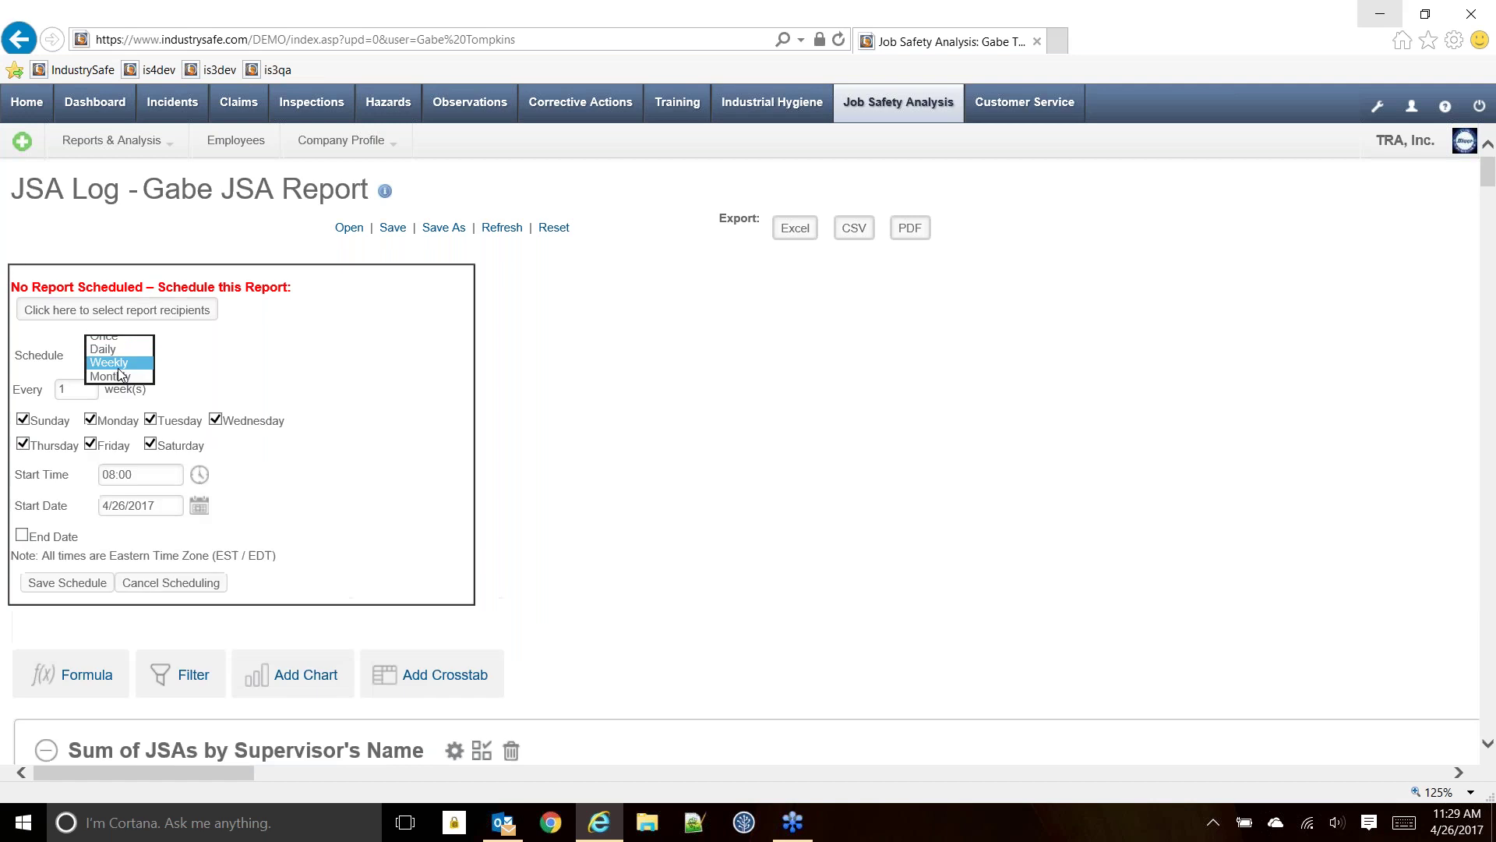
{"action": "left_click", "coordinate": [33, 430]}
{"action": "left_click", "coordinate": [89, 420]}
{"action": "left_click", "coordinate": [24, 421]}
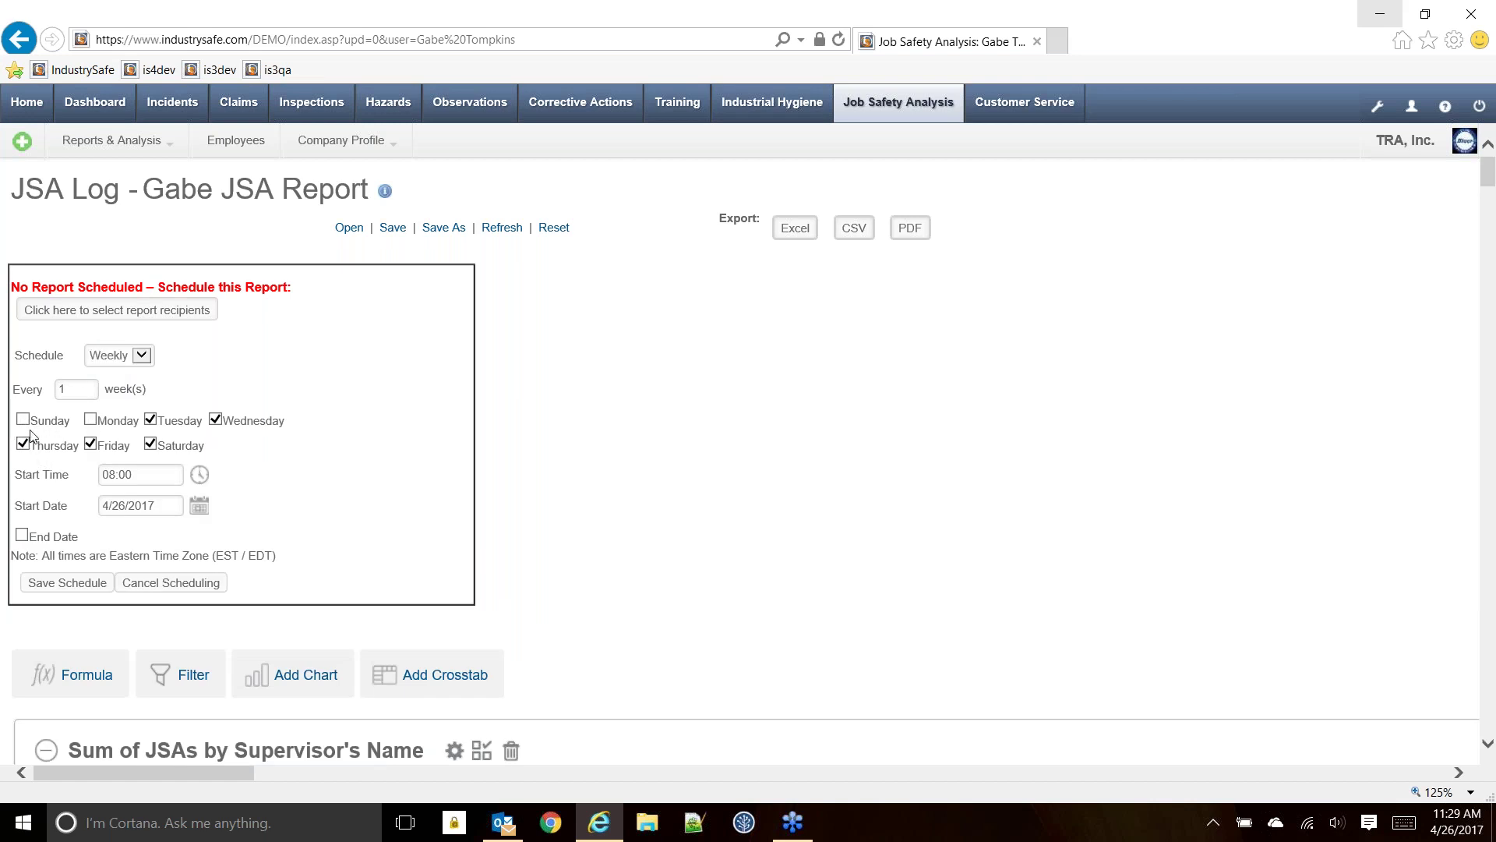
{"action": "left_click", "coordinate": [91, 444]}
{"action": "left_click", "coordinate": [151, 444]}
{"action": "left_click", "coordinate": [151, 419]}
{"action": "left_click", "coordinate": [215, 419]}
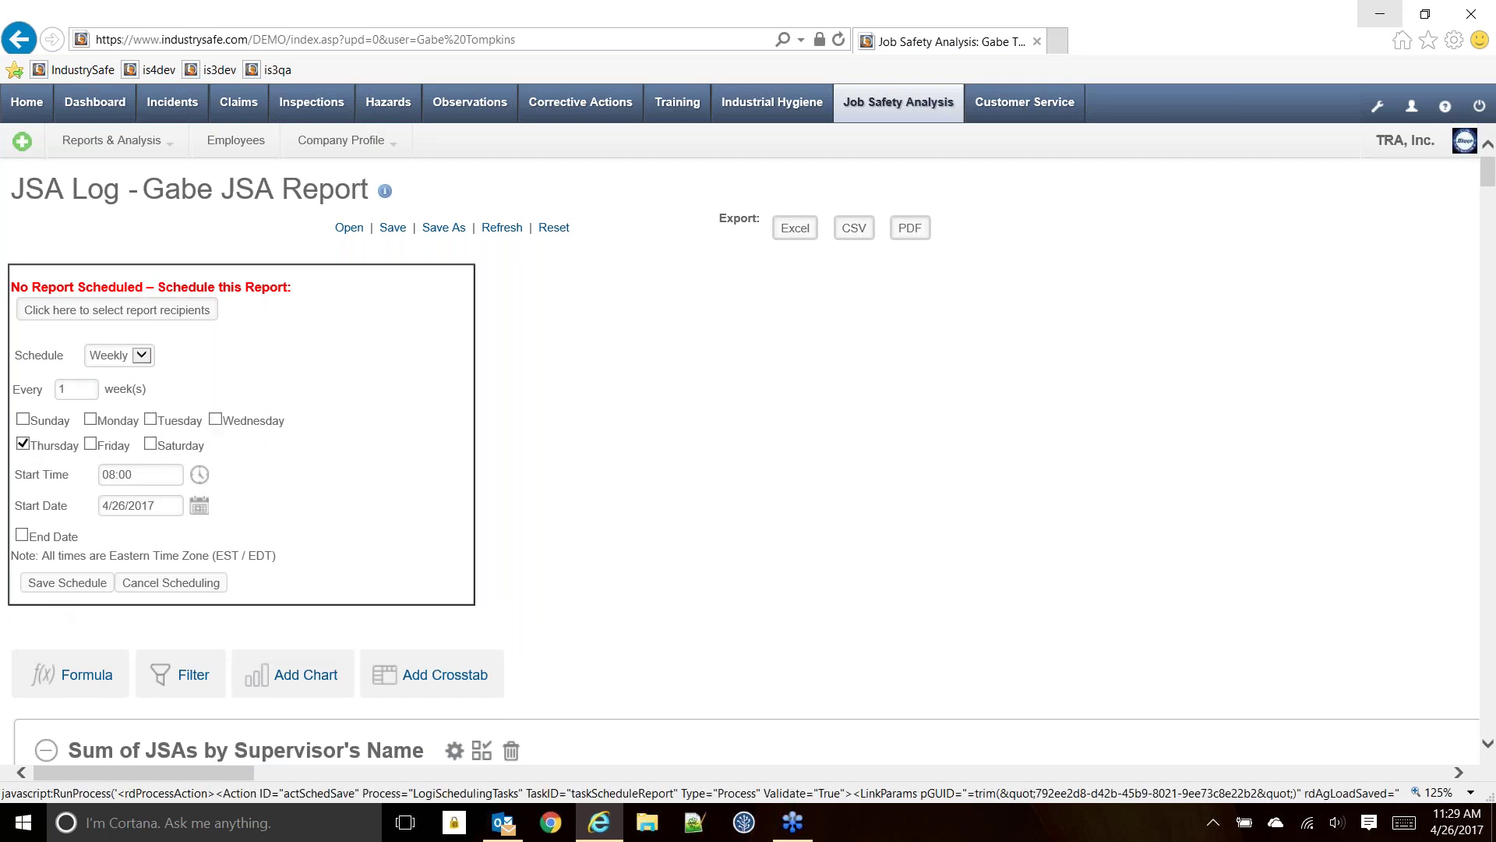
{"action": "left_click", "coordinate": [111, 311]}
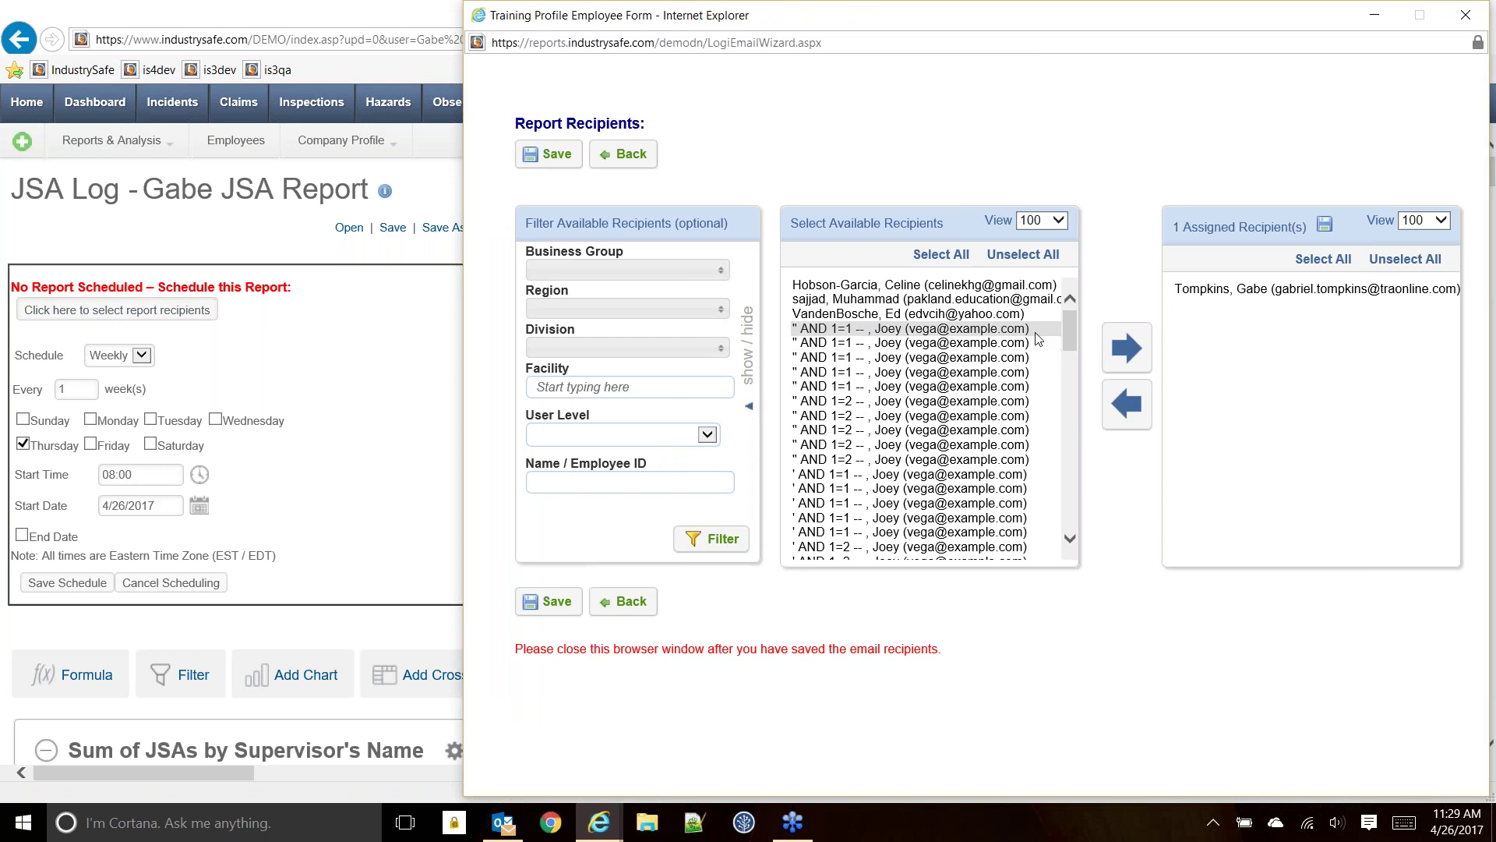
- Scroll the available recipients list and close the Report Recipients window
{"action": "left_click_drag", "start_coordinate": [1073, 334], "coordinate": [1062, 507]}
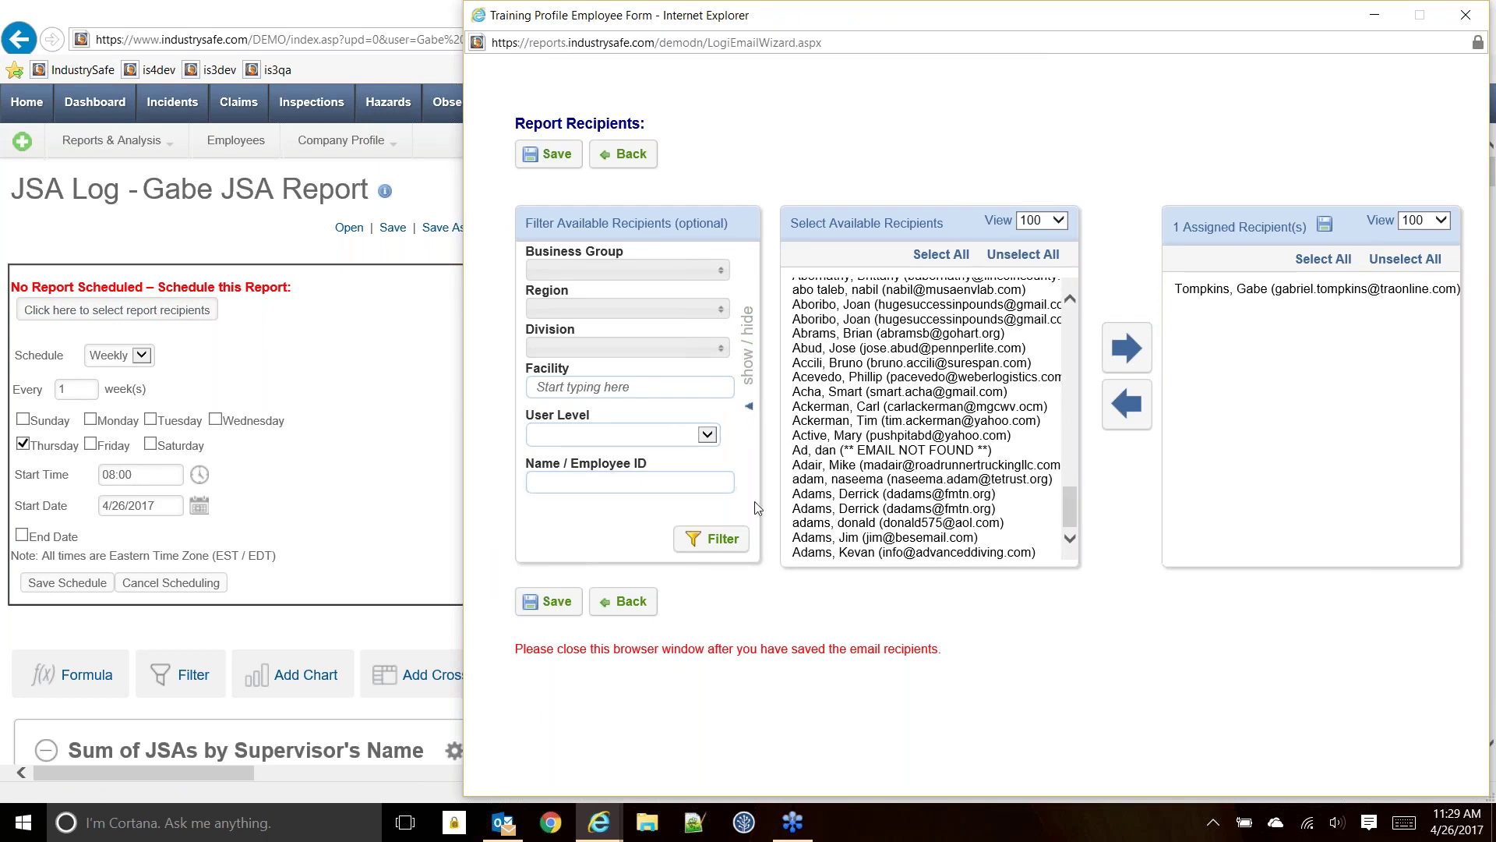
{"action": "left_click", "coordinate": [607, 611]}
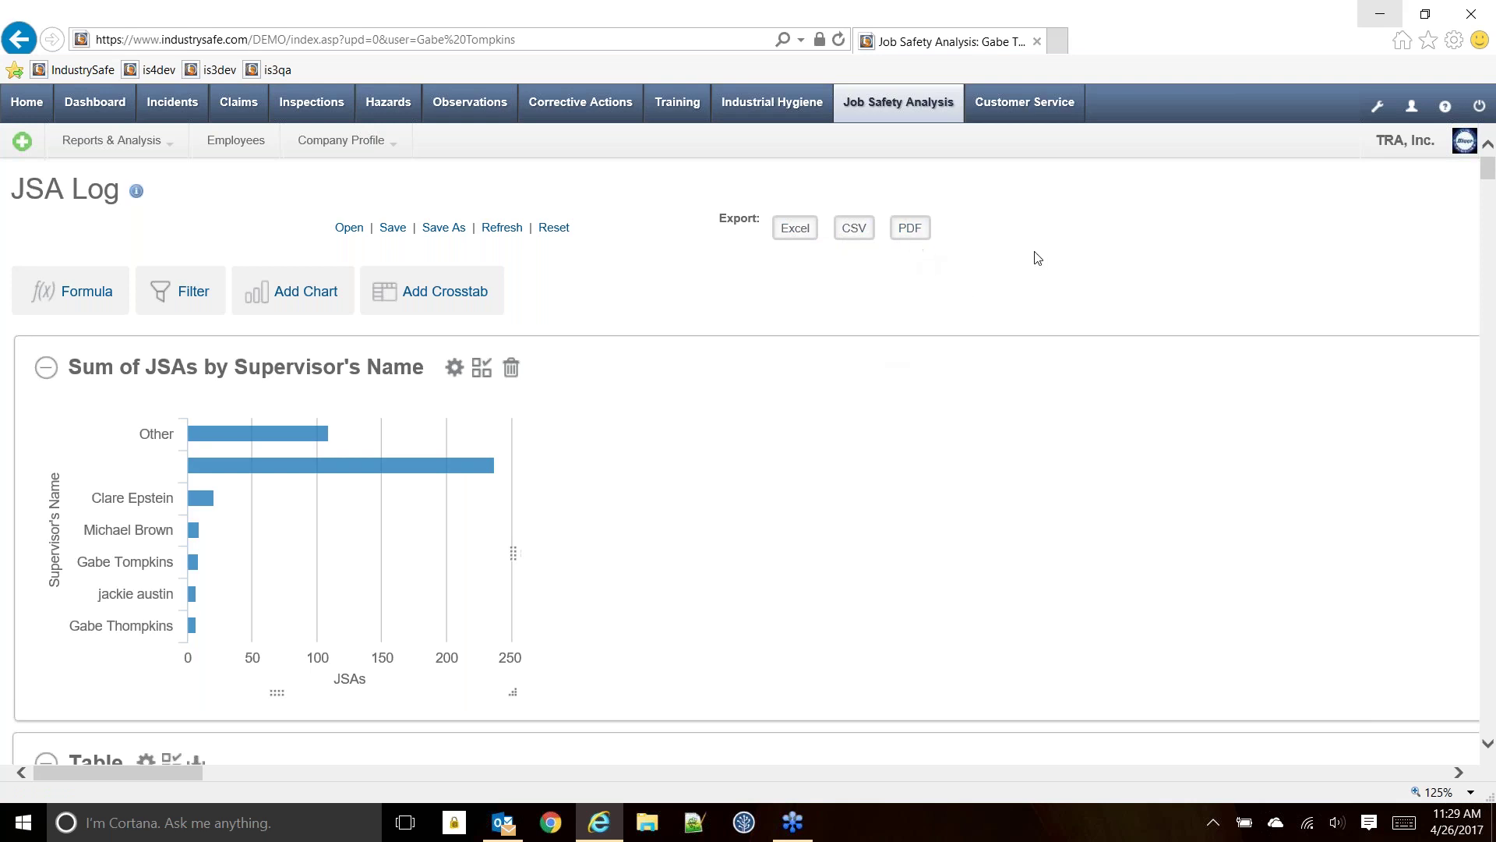
- Look over the JSA Log chart and table, then open the Reports & Analysis list
{"action": "scroll", "coordinate": [1095, 312], "scroll_direction": "down", "scroll_amount": 8}
{"action": "scroll", "coordinate": [1105, 346], "scroll_direction": "up", "scroll_amount": 10}
{"action": "scroll", "coordinate": [189, 218], "scroll_direction": "down", "scroll_amount": 1}
{"action": "scroll", "coordinate": [188, 218], "scroll_direction": "down", "scroll_amount": 5}
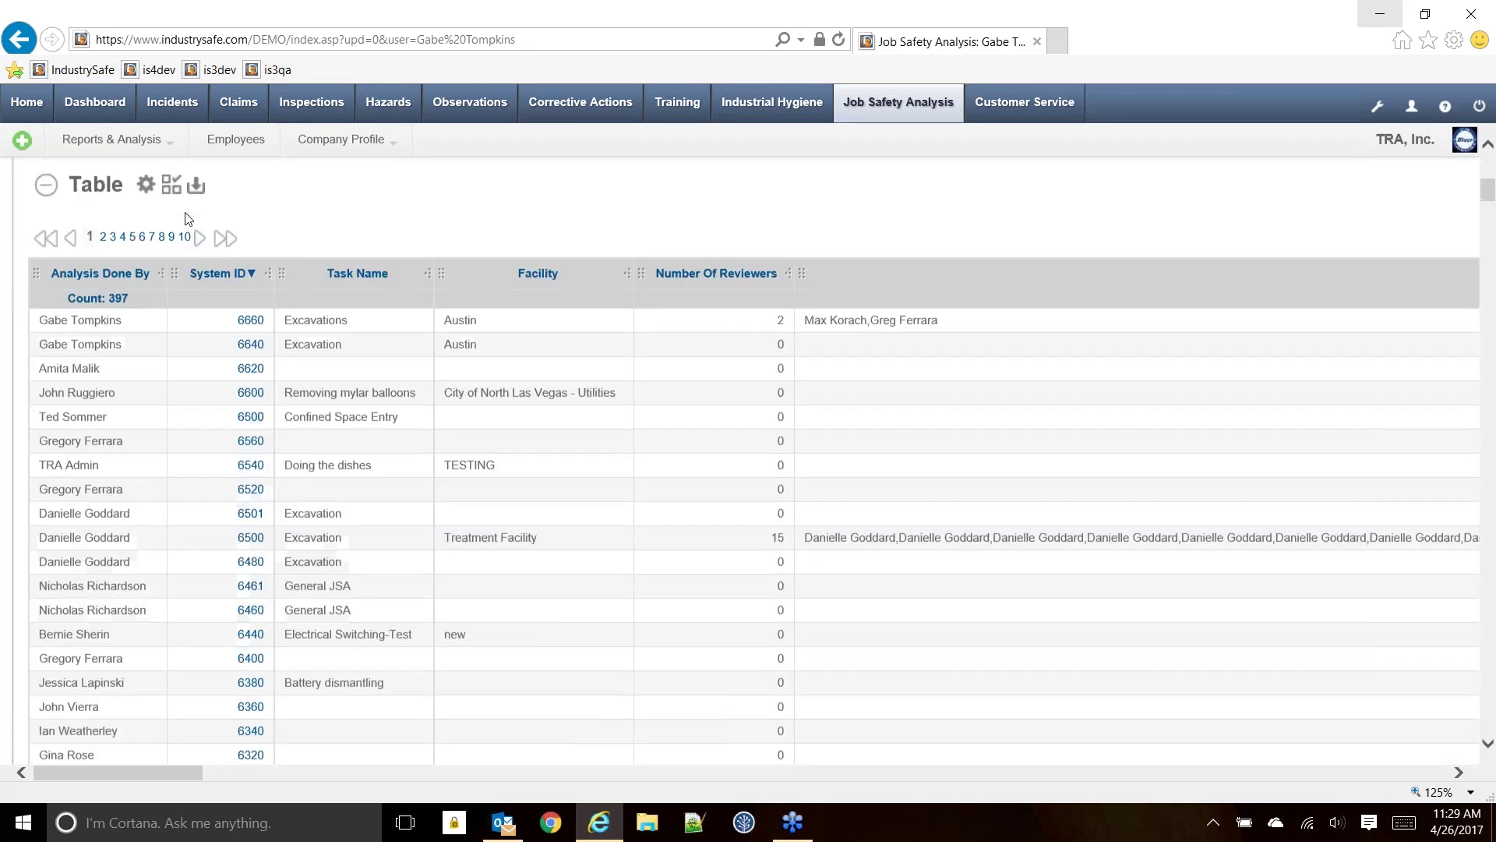
{"action": "scroll", "coordinate": [187, 216], "scroll_direction": "up", "scroll_amount": 6}
{"action": "left_click", "coordinate": [112, 140]}
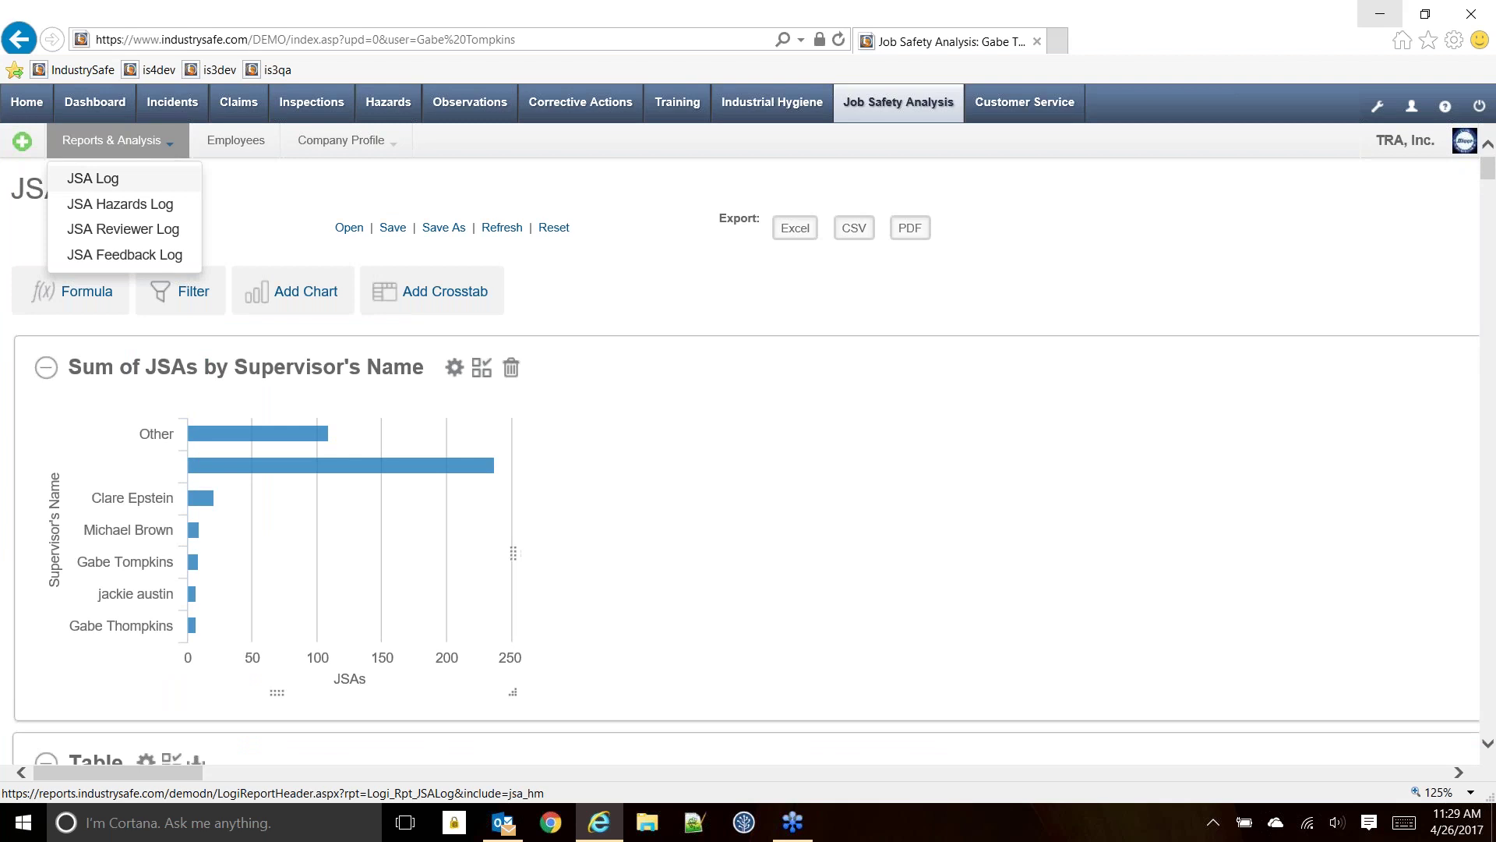
- Open the JSA Hazards Log and add a chart summing hazards by Hazard Category
{"action": "left_click", "coordinate": [125, 205]}
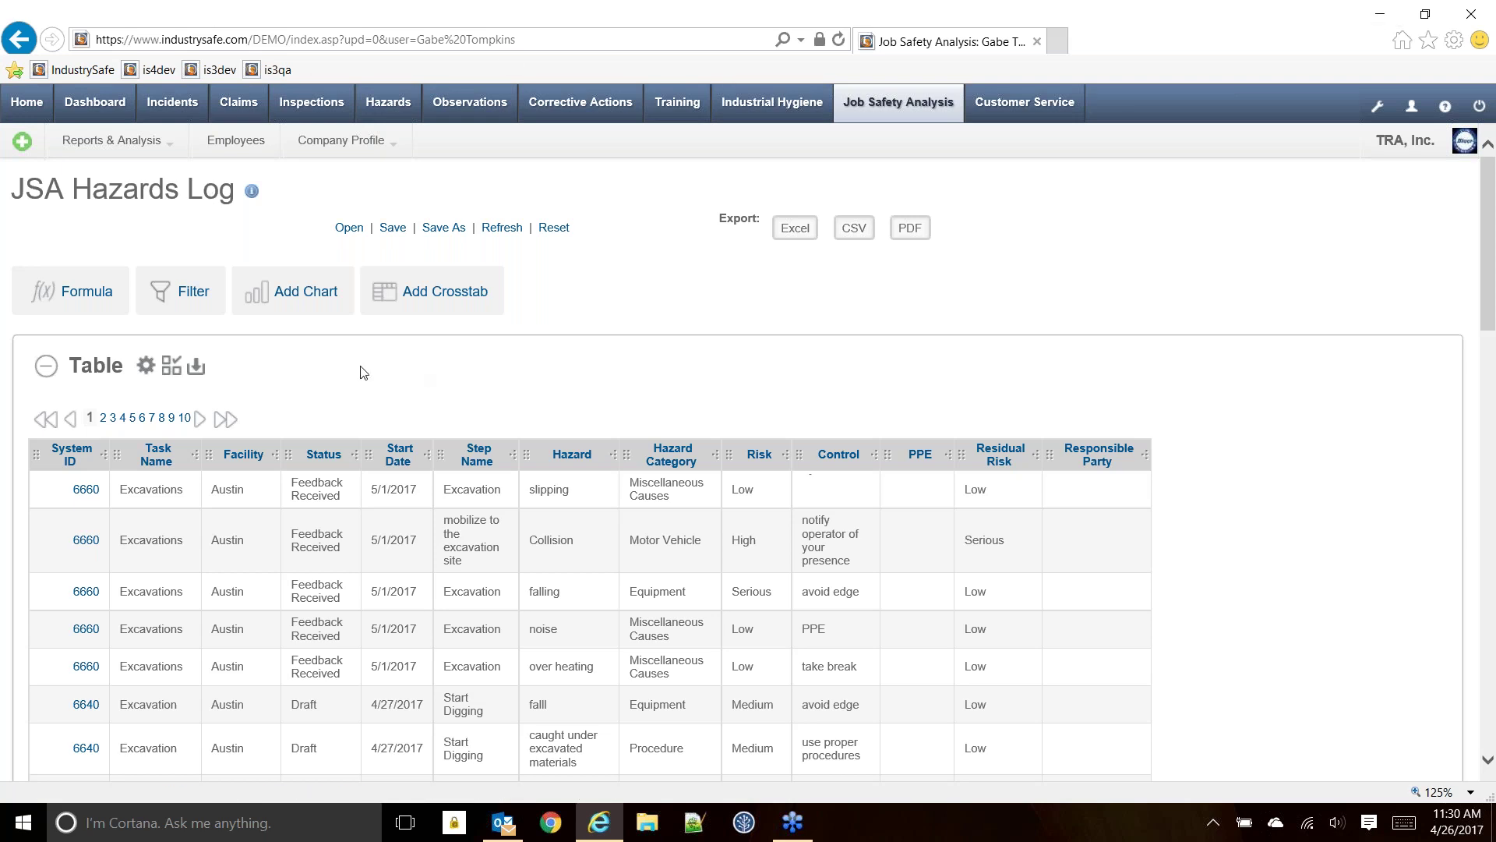
{"action": "left_click", "coordinate": [646, 455]}
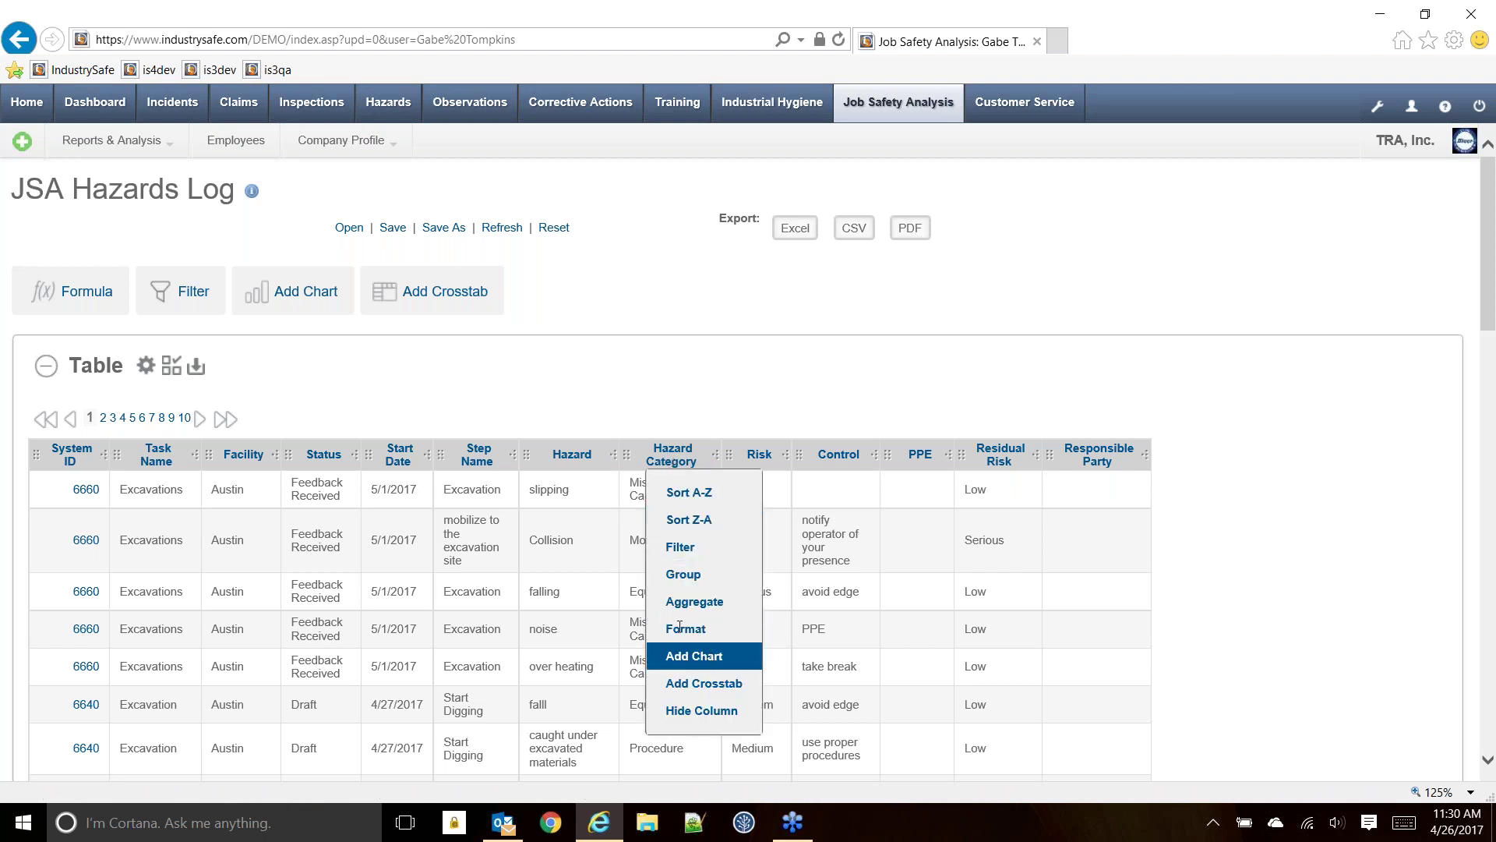
{"action": "left_click", "coordinate": [561, 582]}
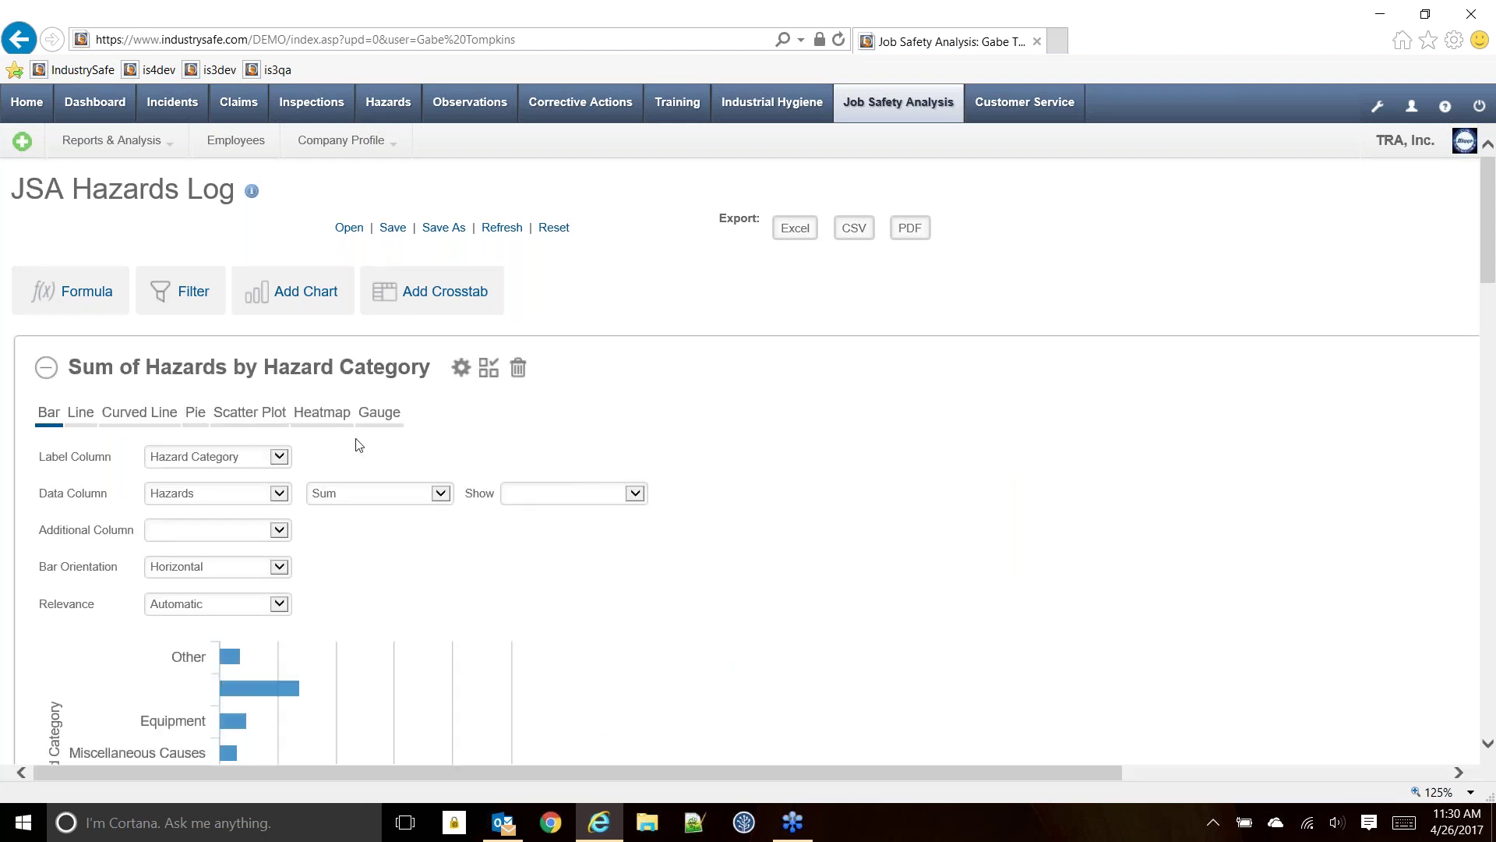
- Switch the hazards-by-category chart to a pie with slices labelled as percentages
{"action": "scroll", "coordinate": [358, 441], "scroll_direction": "down", "scroll_amount": 2}
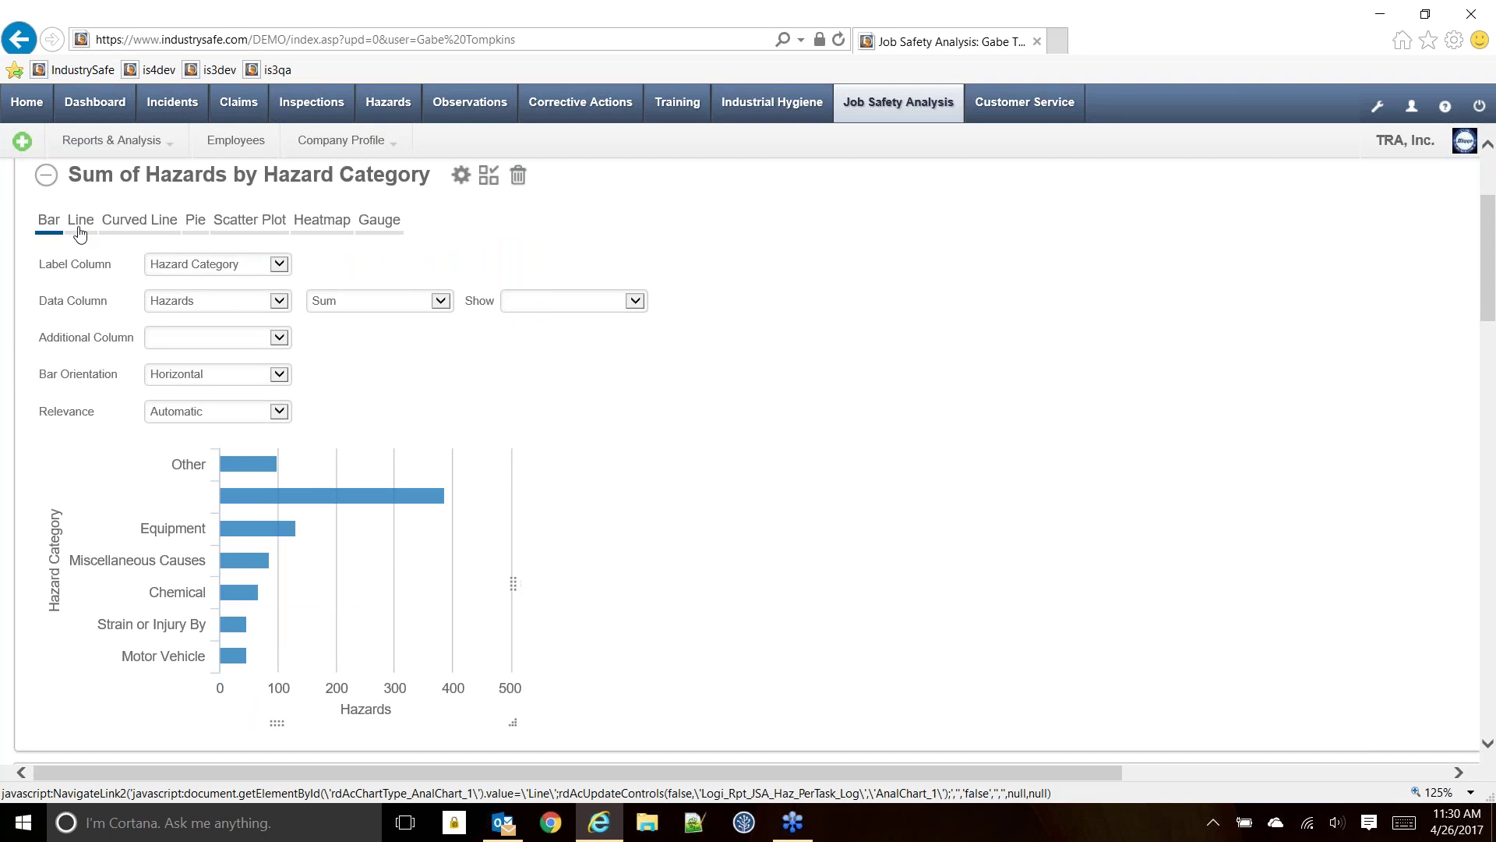
{"action": "left_click", "coordinate": [191, 236]}
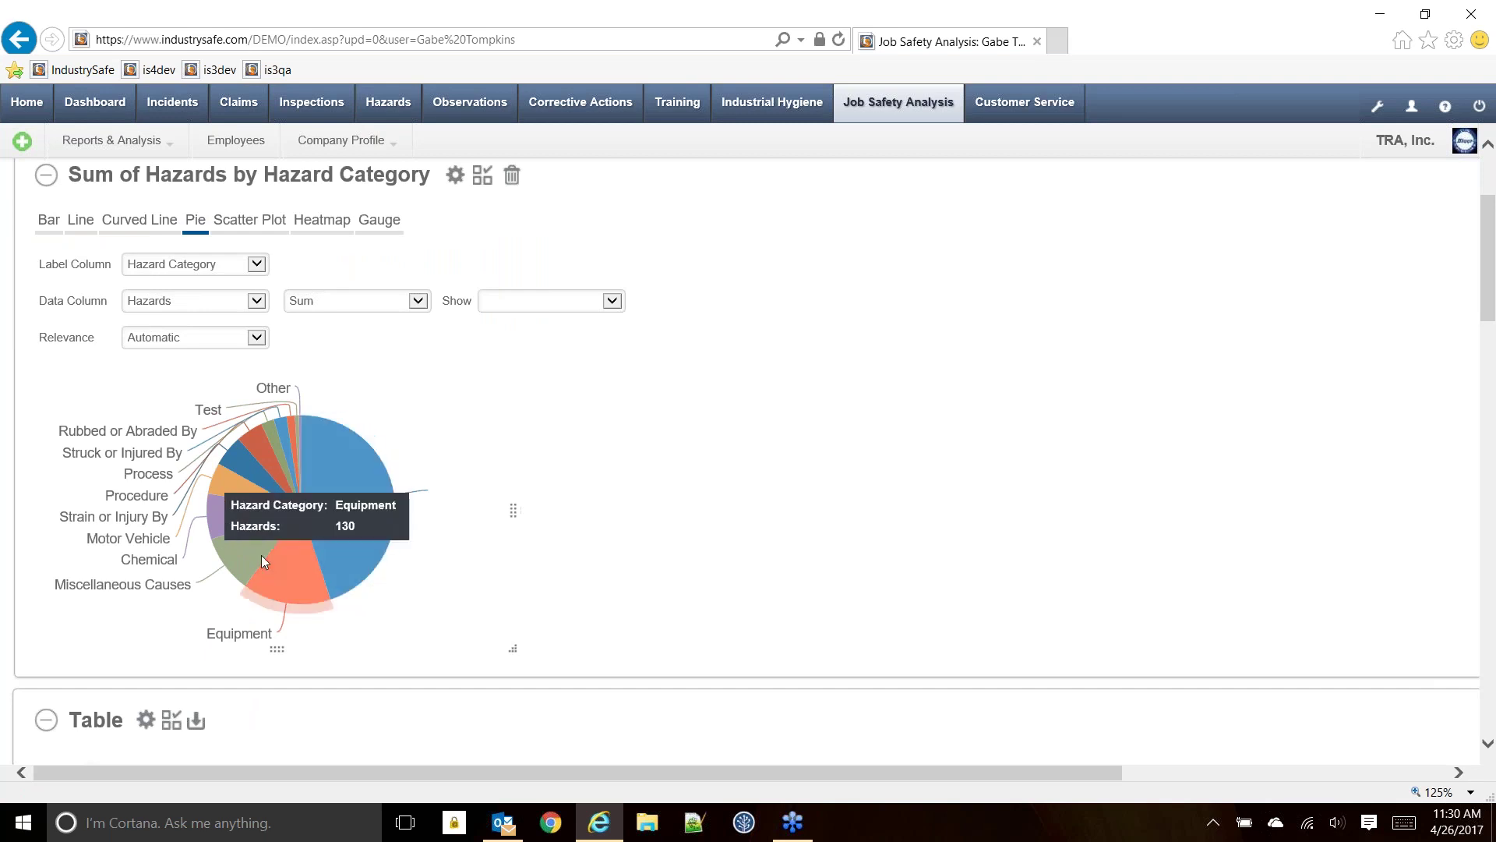
{"action": "mouse_move", "coordinate": [283, 460]}
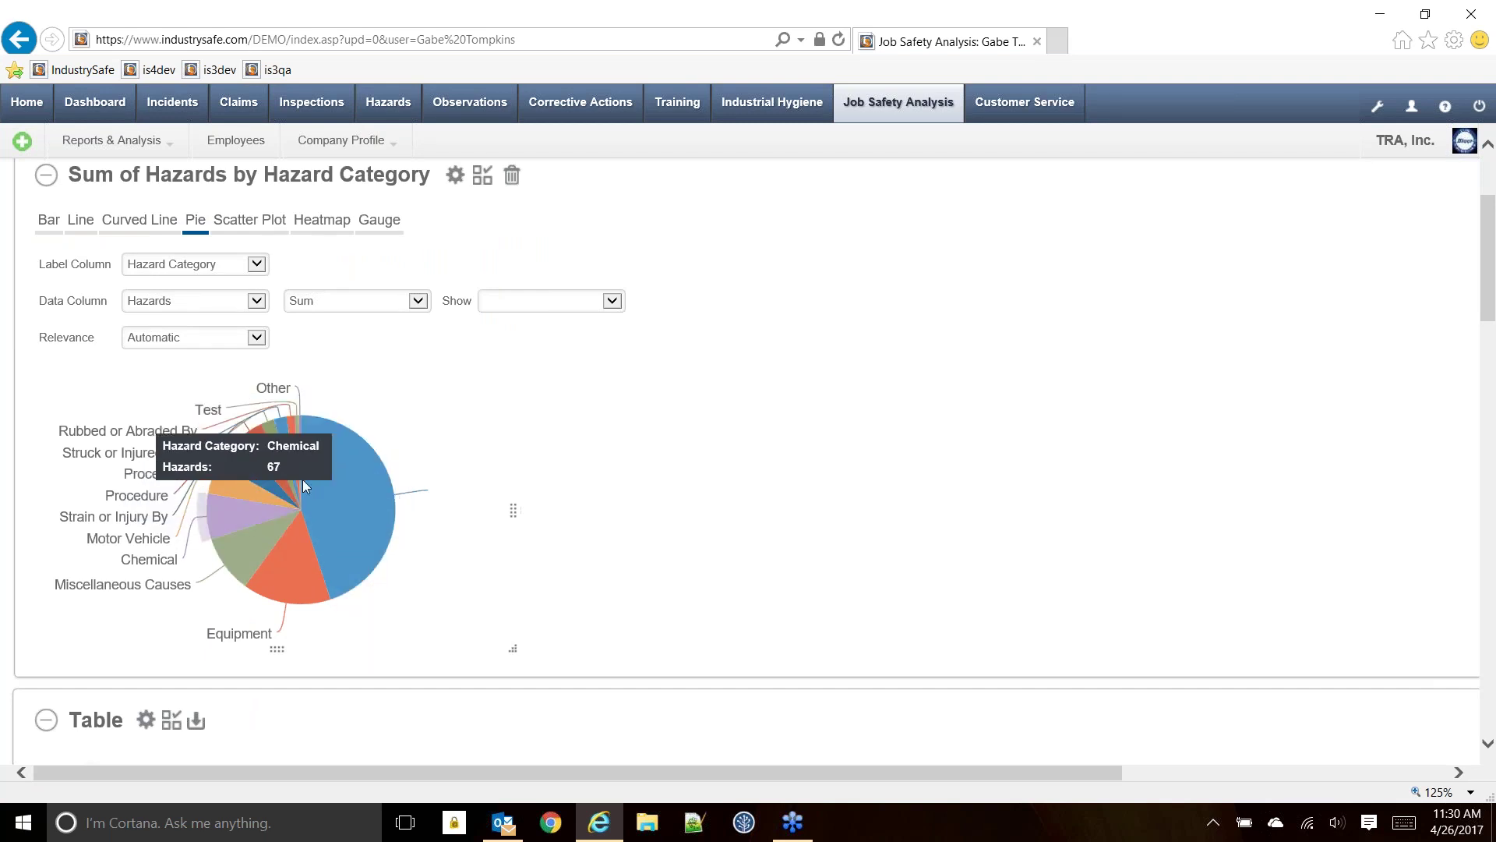
{"action": "left_click", "coordinate": [491, 300]}
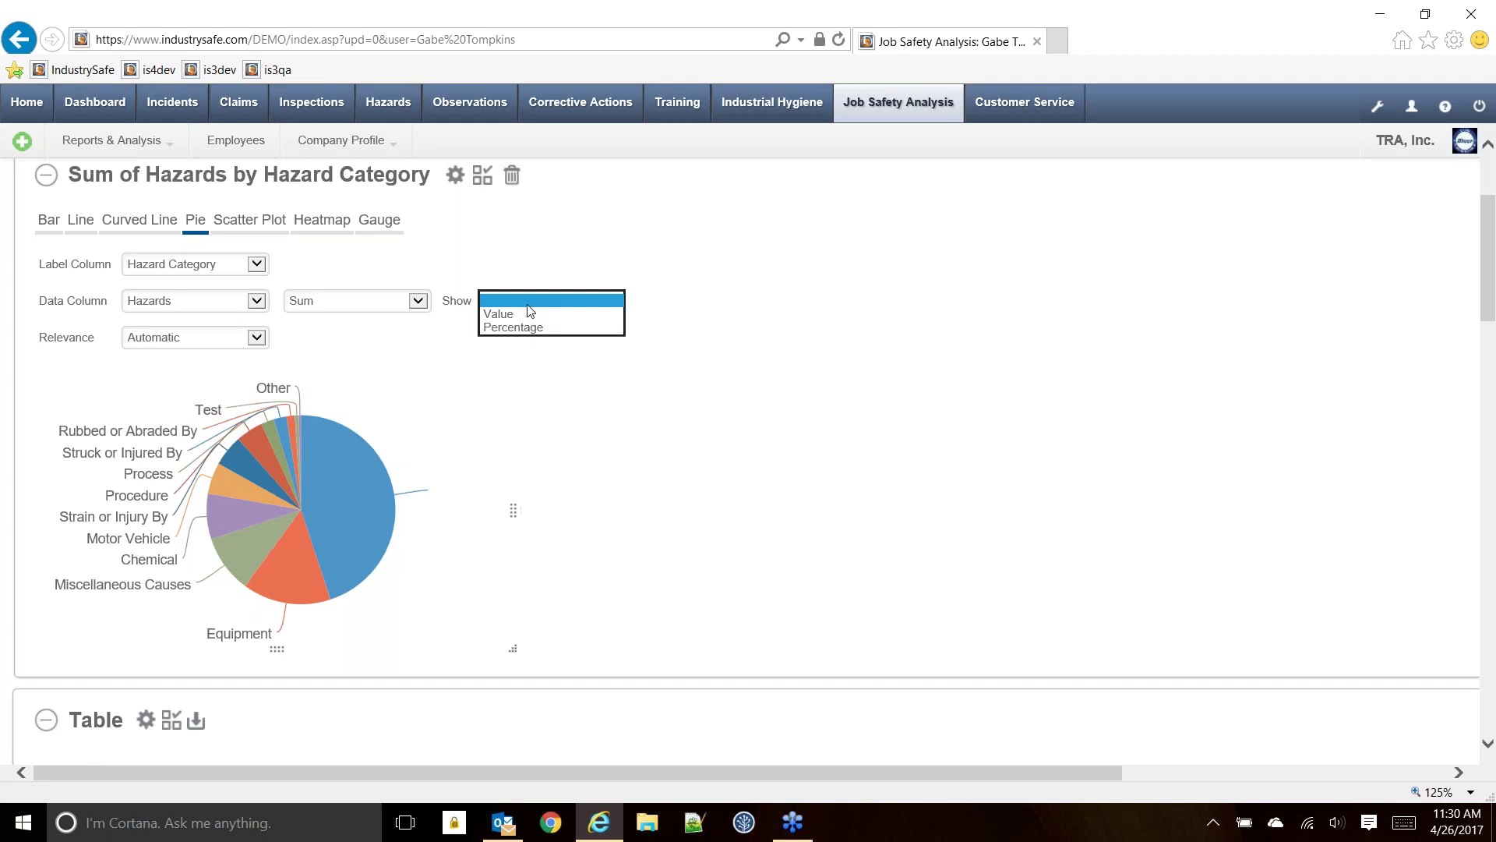
{"action": "left_click", "coordinate": [531, 333]}
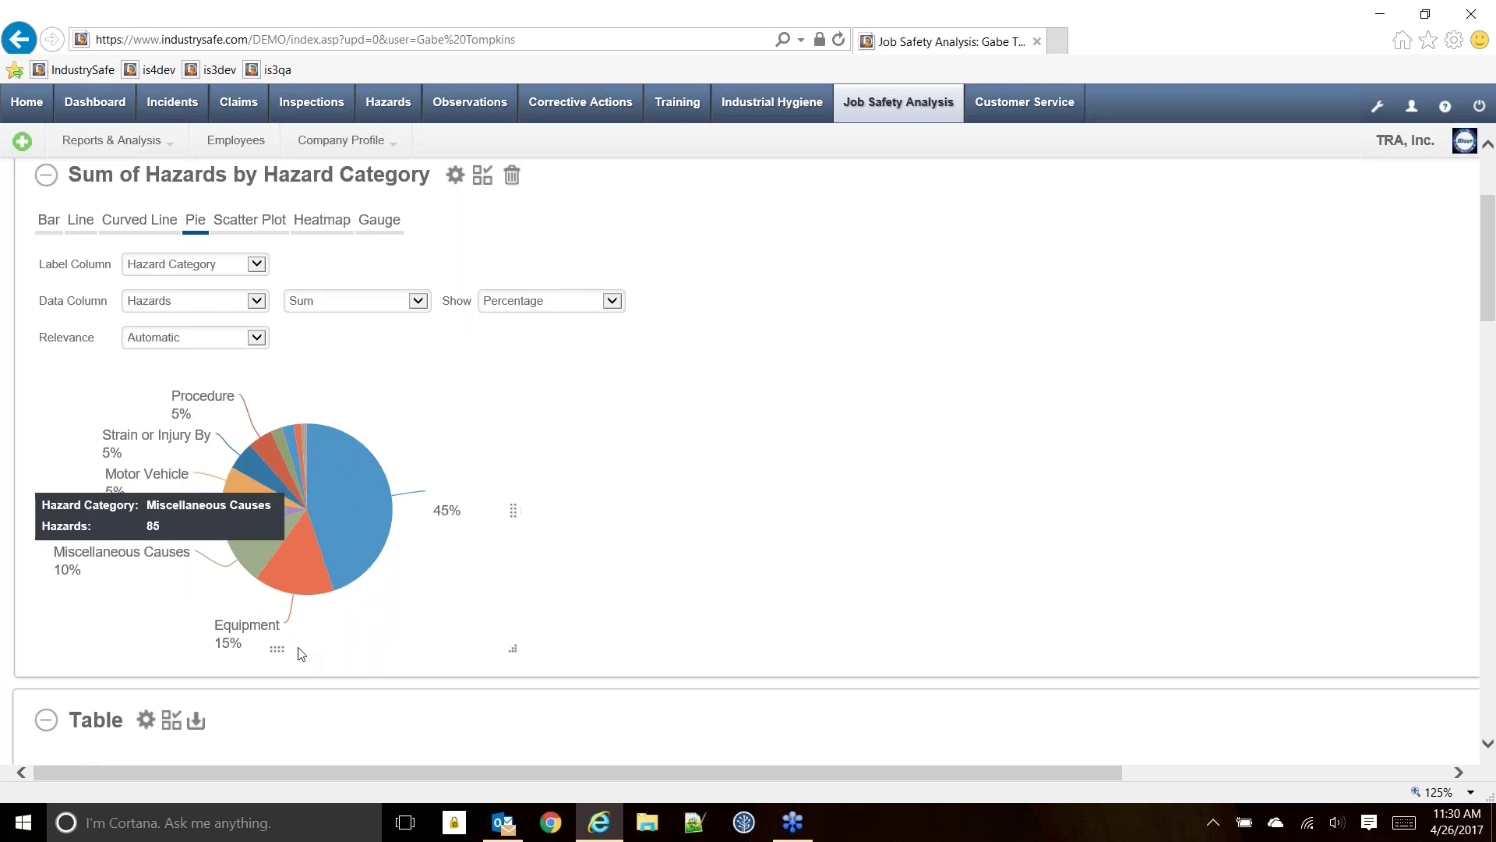
{"action": "scroll", "coordinate": [778, 538], "scroll_direction": "down", "scroll_amount": 4}
{"action": "scroll", "coordinate": [655, 507], "scroll_direction": "up", "scroll_amount": 6}
{"action": "scroll", "coordinate": [657, 509], "scroll_direction": "down", "scroll_amount": 5}
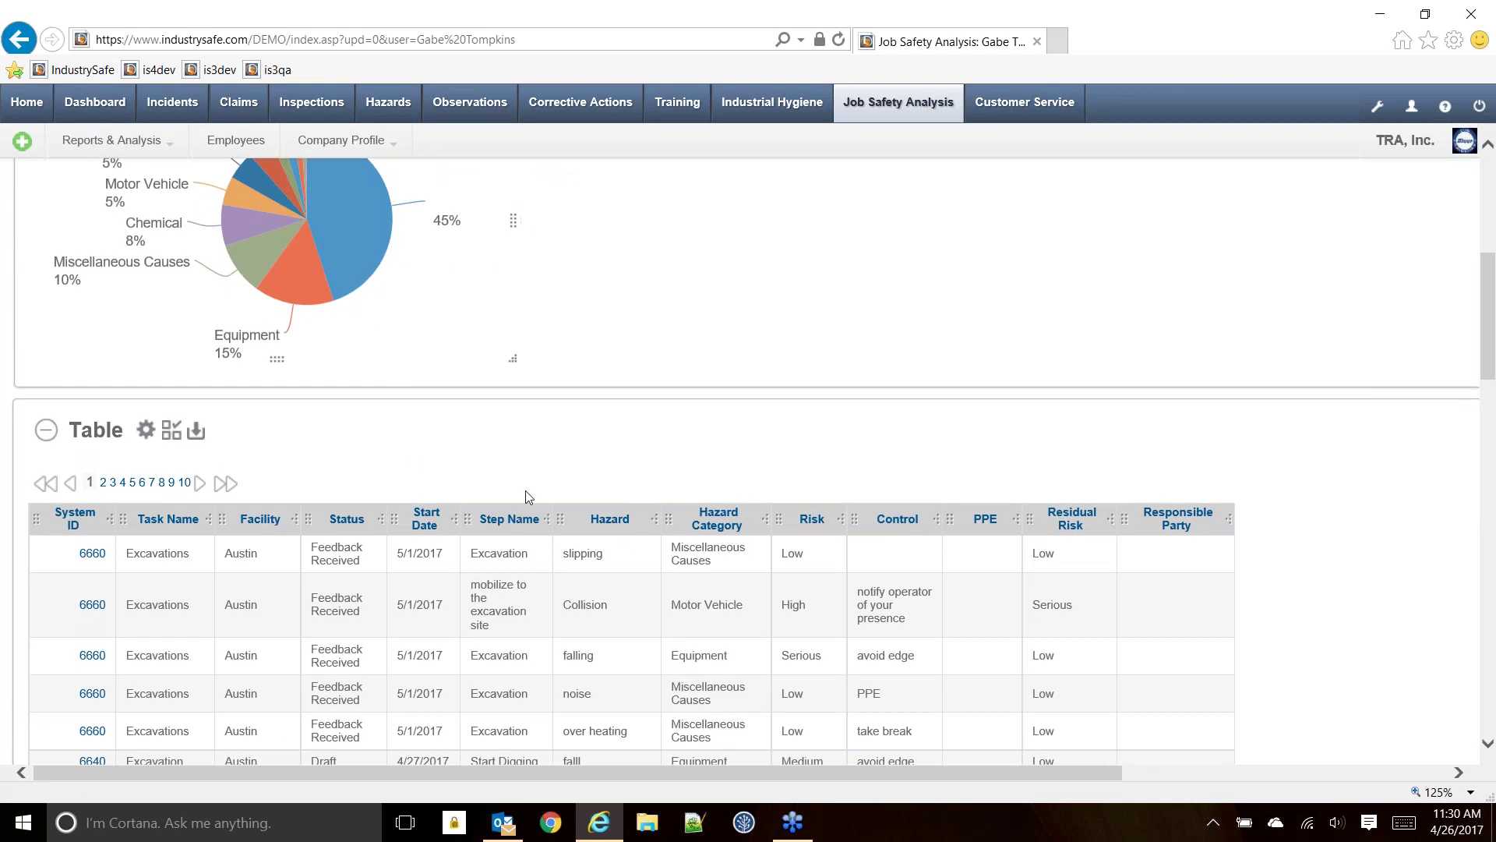
{"action": "scroll", "coordinate": [525, 497], "scroll_direction": "up", "scroll_amount": 4}
- Open the JSA Reviewer Log, select the first row's reviewer name, and reopen the reports list
{"action": "mouse_move", "coordinate": [180, 160]}
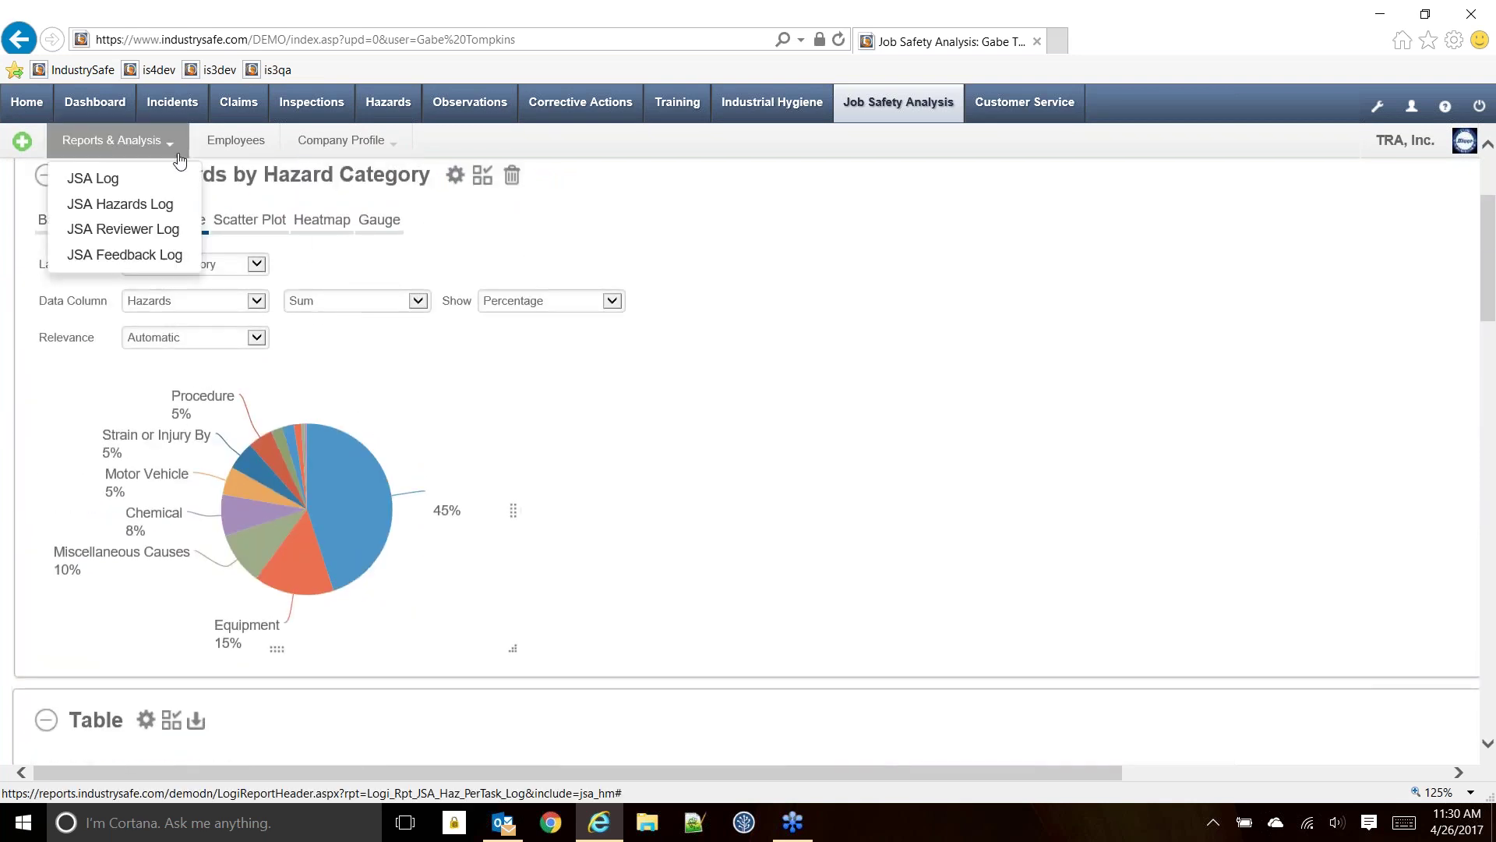
{"action": "left_click", "coordinate": [121, 228]}
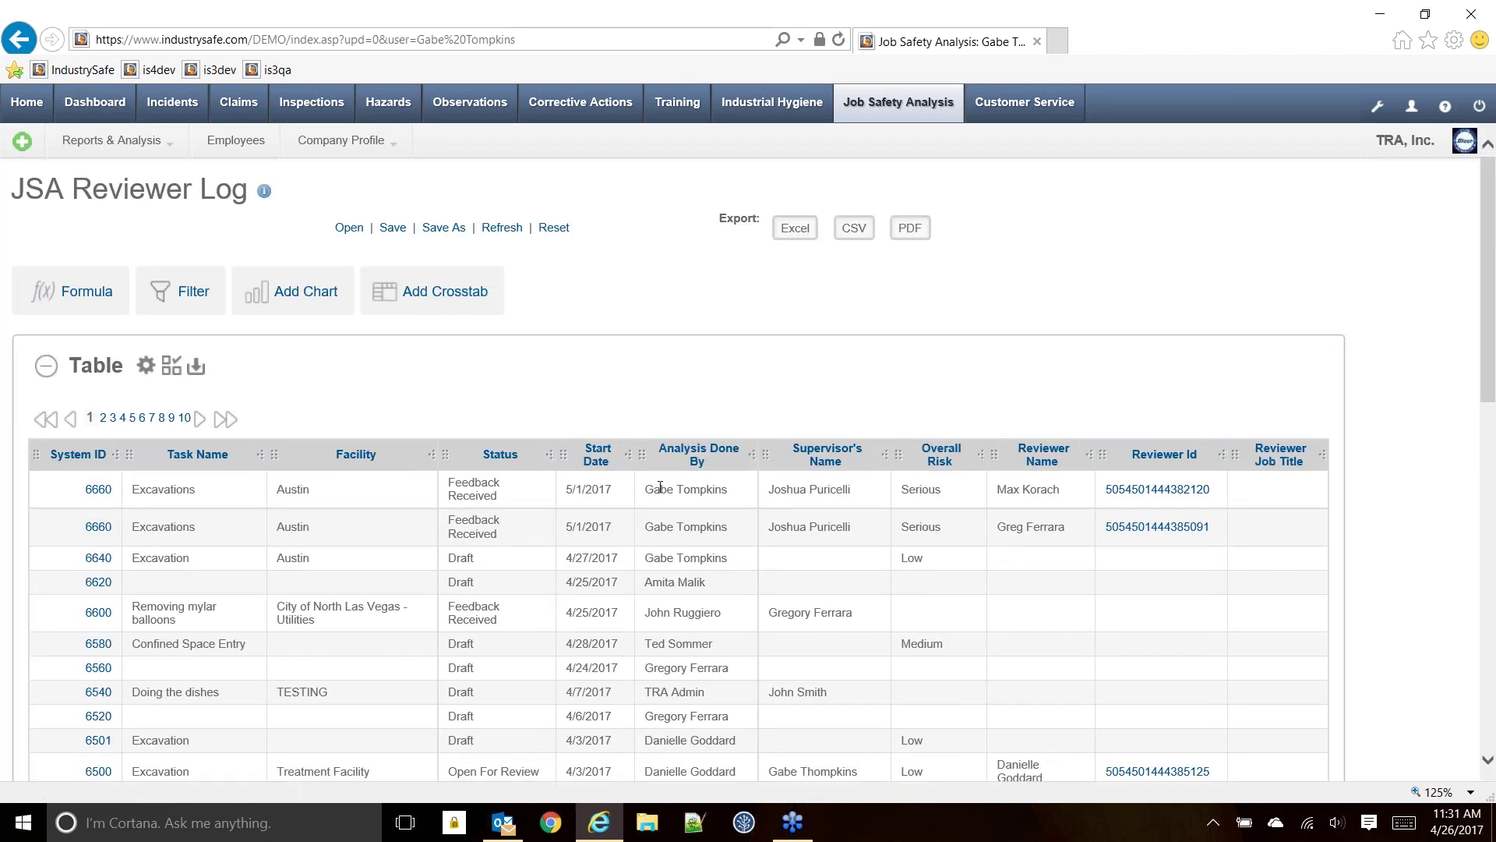
{"action": "triple_click", "coordinate": [1010, 492]}
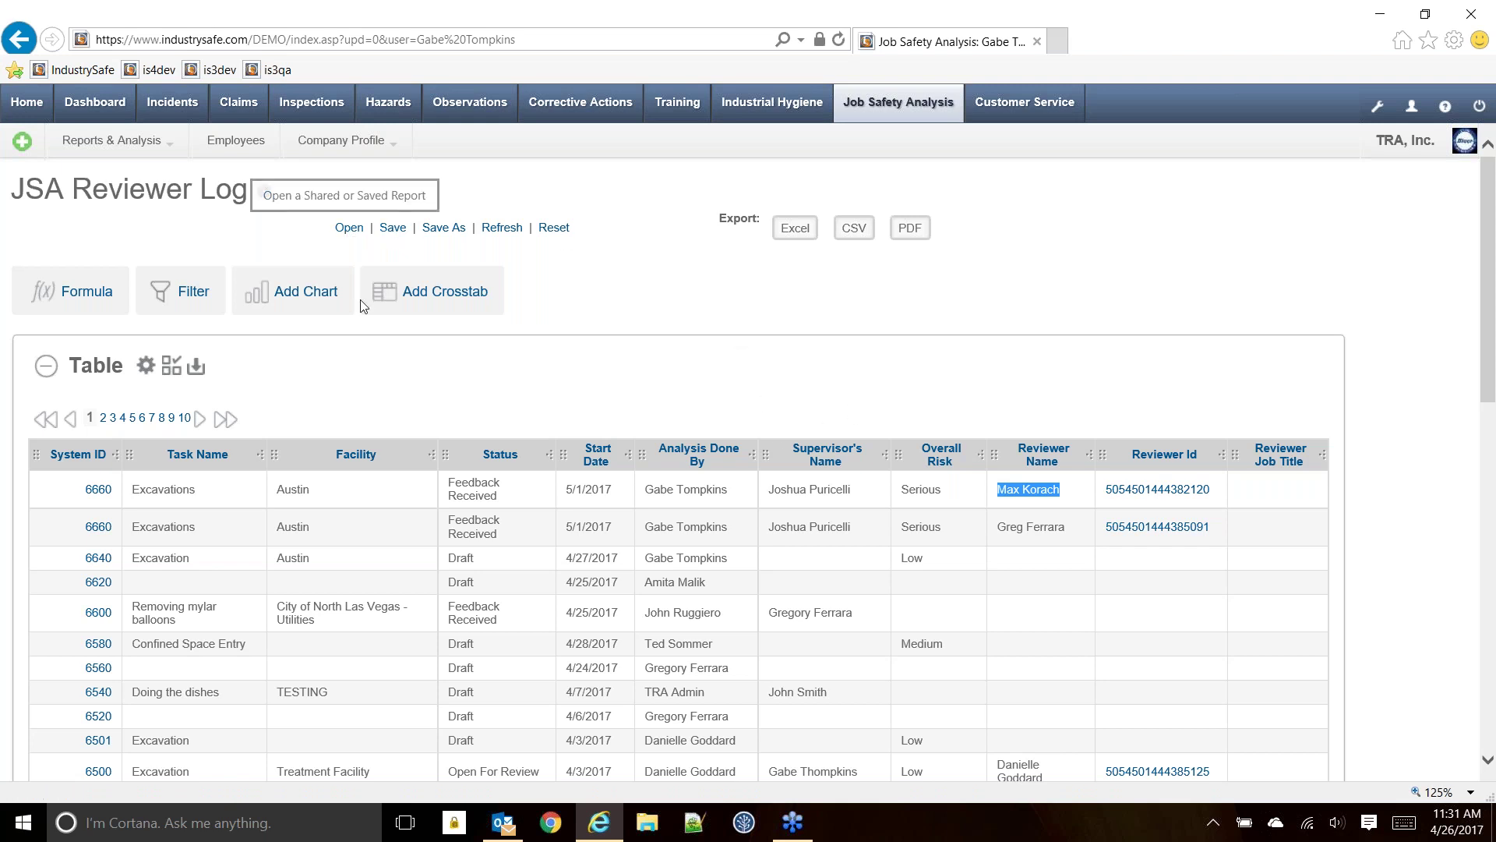
{"action": "left_click", "coordinate": [112, 140]}
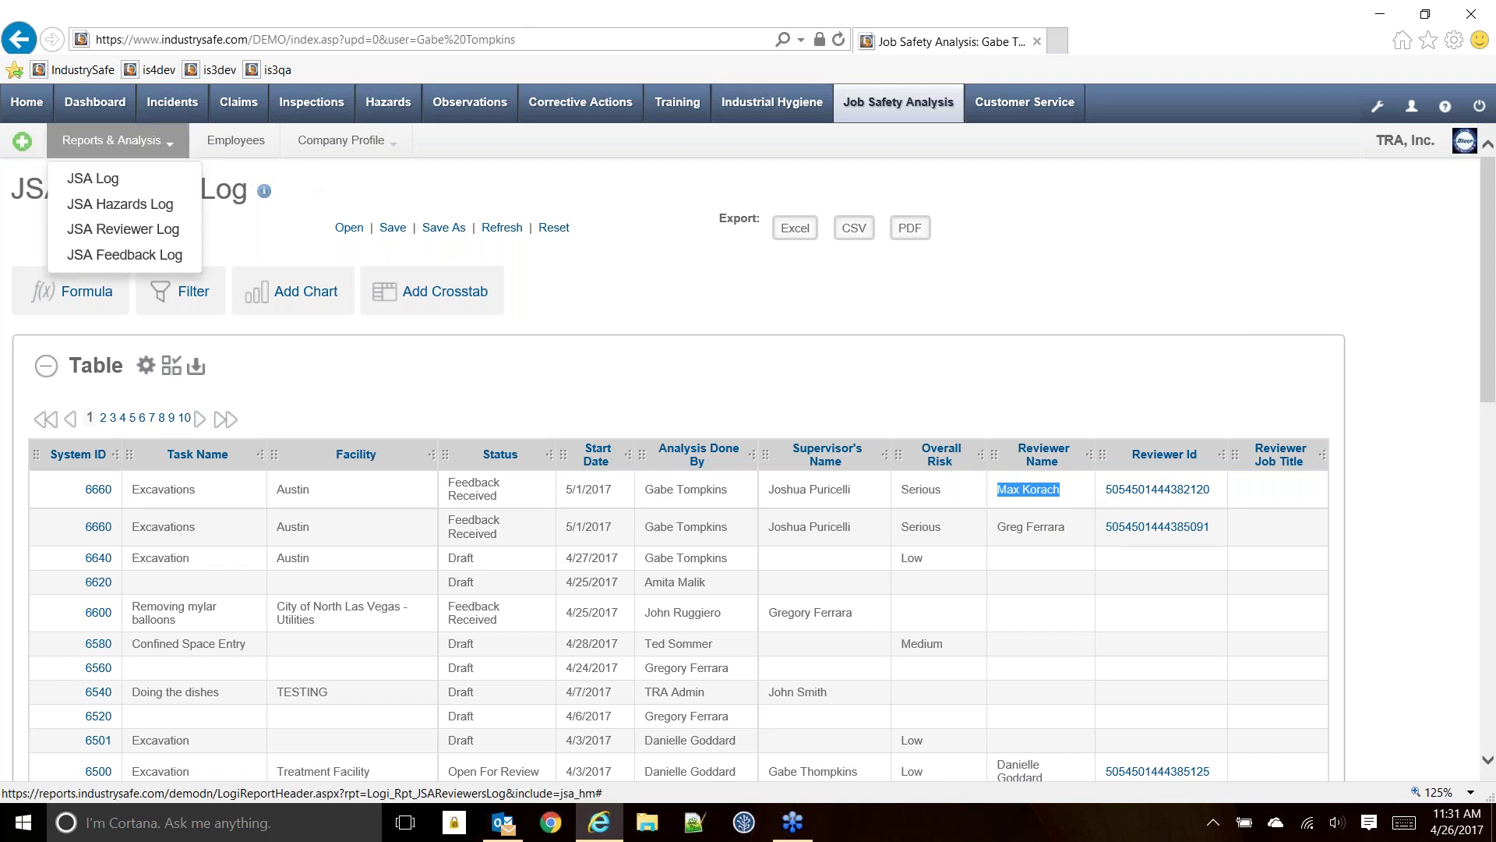
- Open the JSA Feedback Log and highlight the first row's feedback text
{"action": "left_click", "coordinate": [85, 250]}
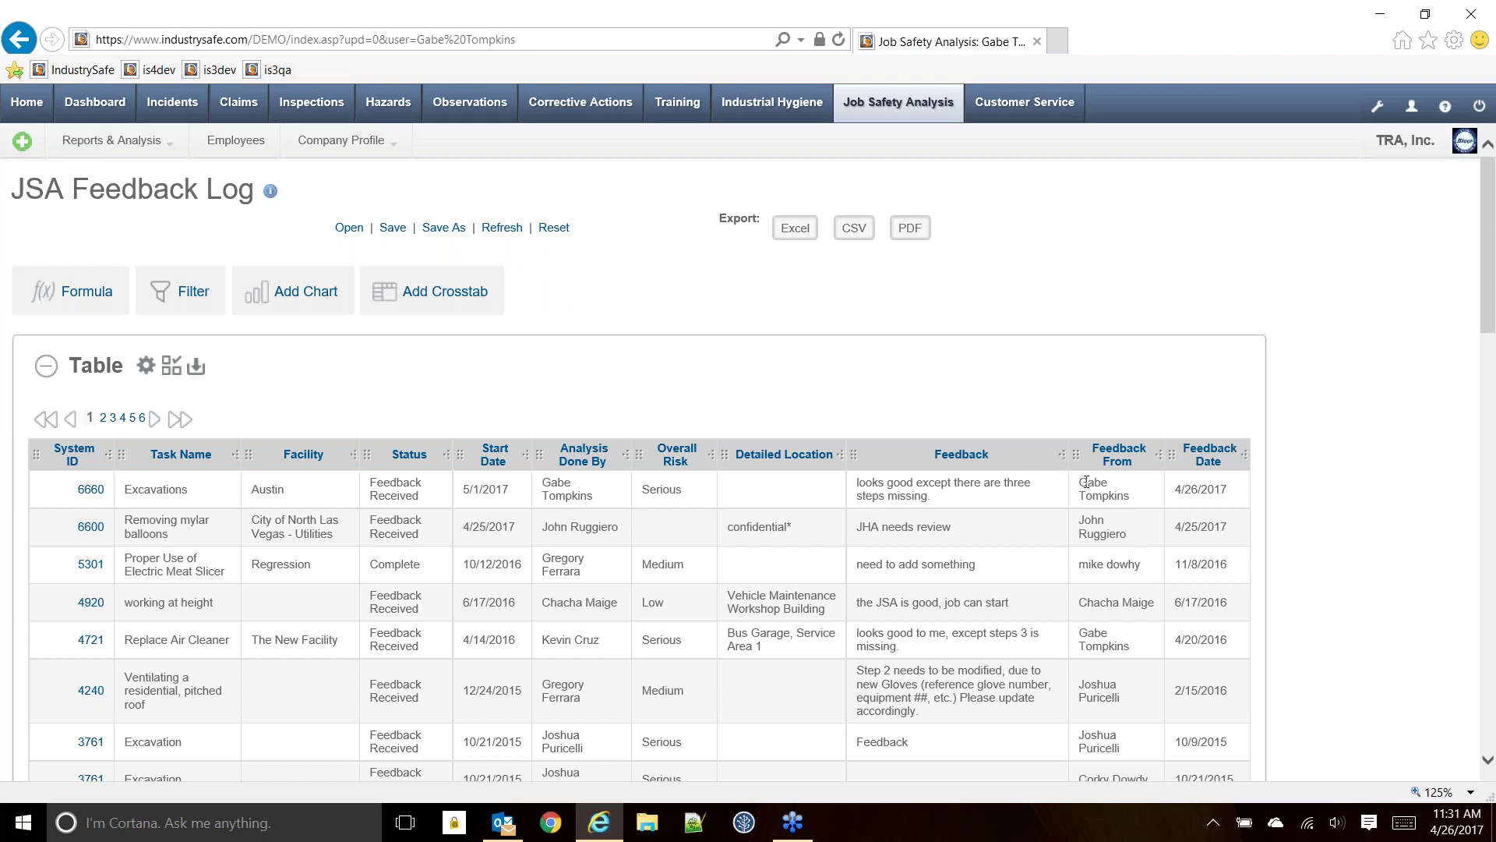
{"action": "left_click_drag", "start_coordinate": [857, 483], "coordinate": [920, 491]}
{"action": "left_click", "coordinate": [931, 550]}
- Go to the JSA Summary list and open record 6660's recording form
{"action": "left_click", "coordinate": [407, 227]}
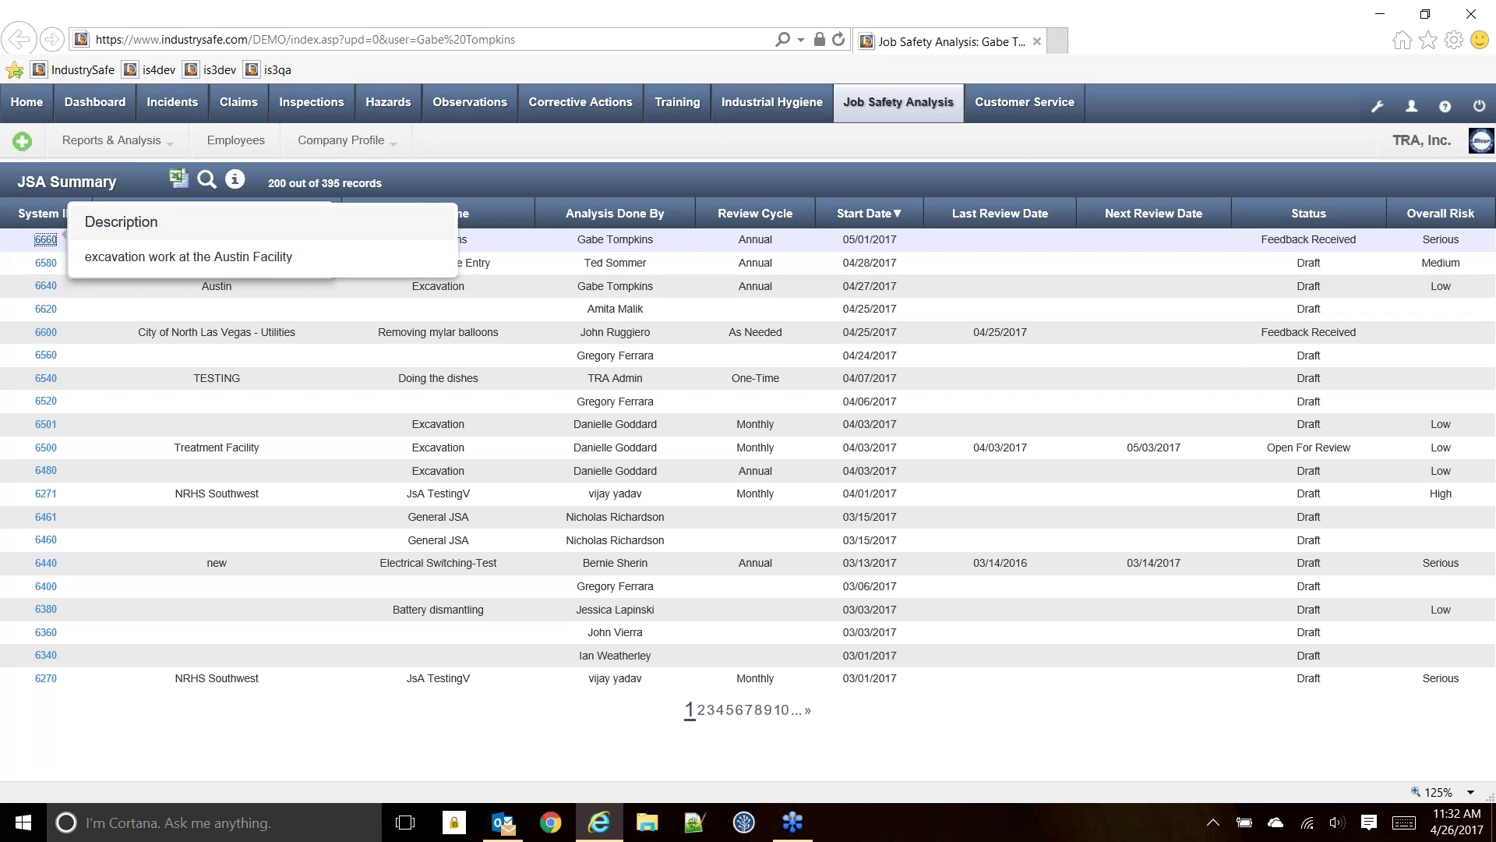
{"action": "left_click", "coordinate": [45, 239]}
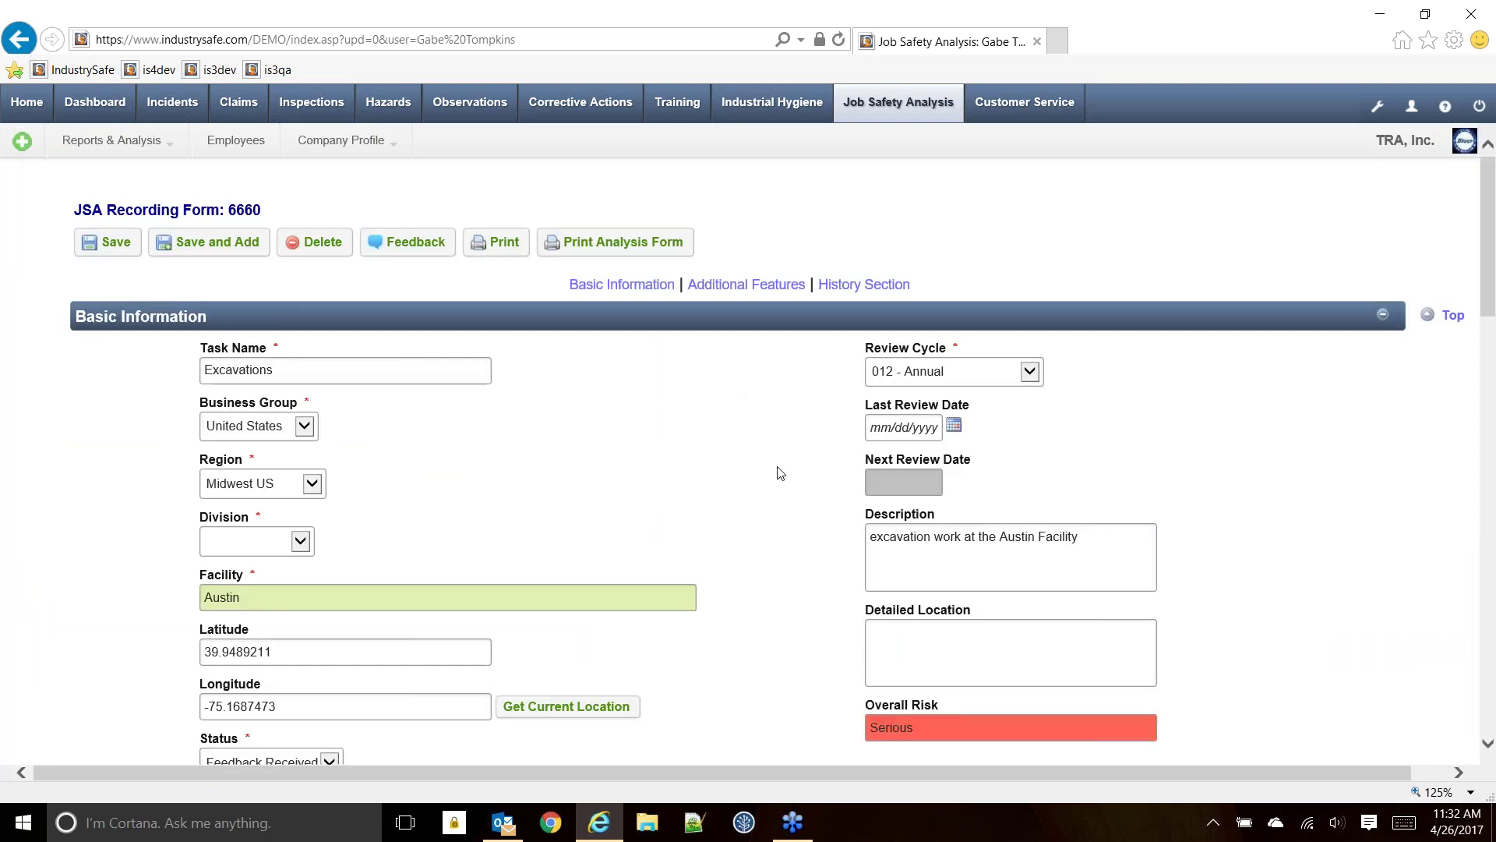
{"action": "scroll", "coordinate": [779, 473], "scroll_direction": "down", "scroll_amount": 10}
{"action": "scroll", "coordinate": [675, 384], "scroll_direction": "up", "scroll_amount": 2}
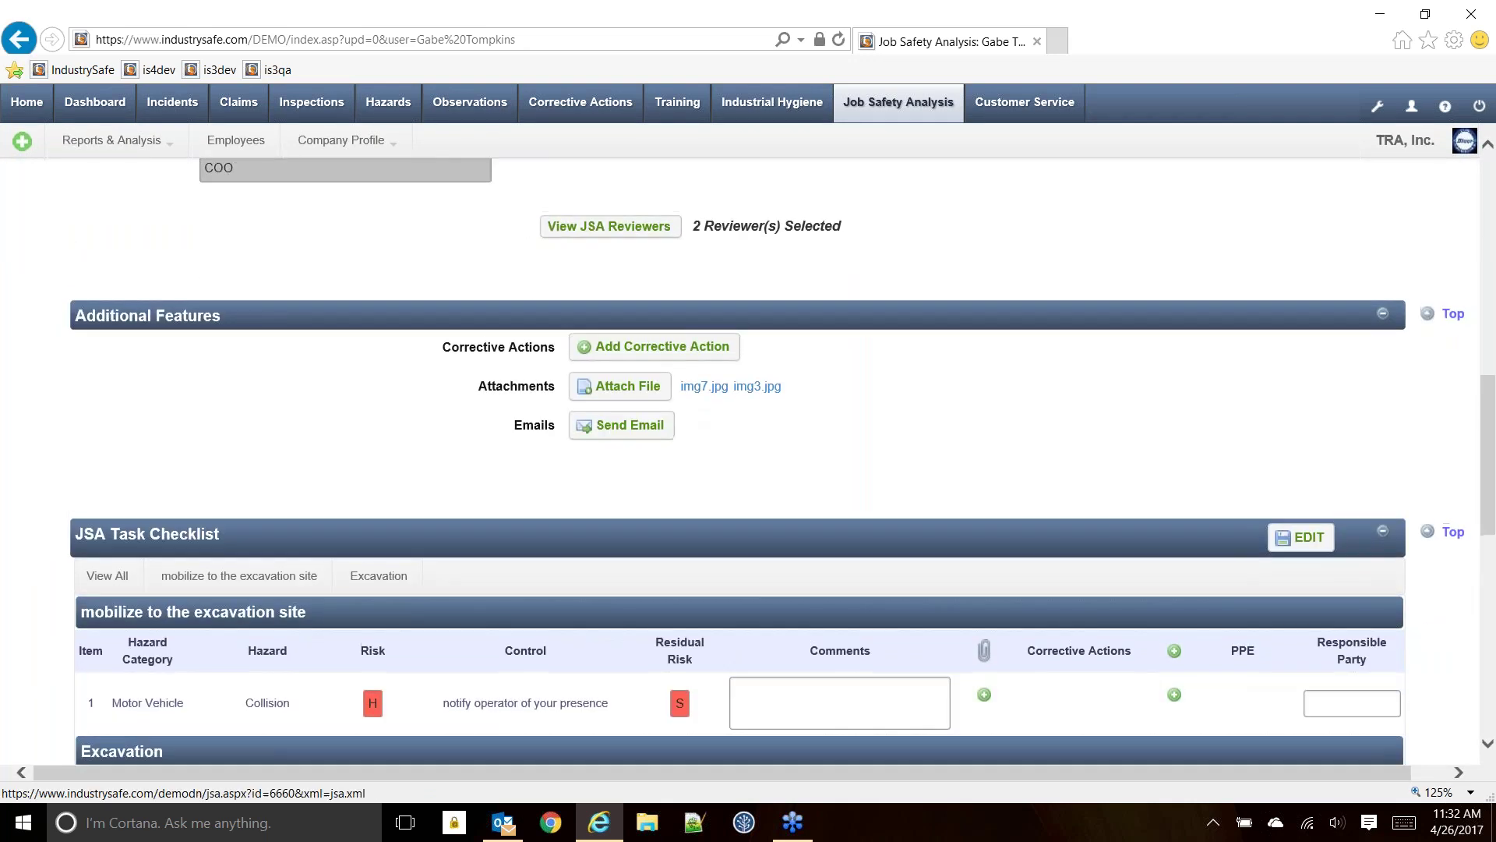
{"action": "scroll", "coordinate": [1262, 507], "scroll_direction": "down", "scroll_amount": 5}
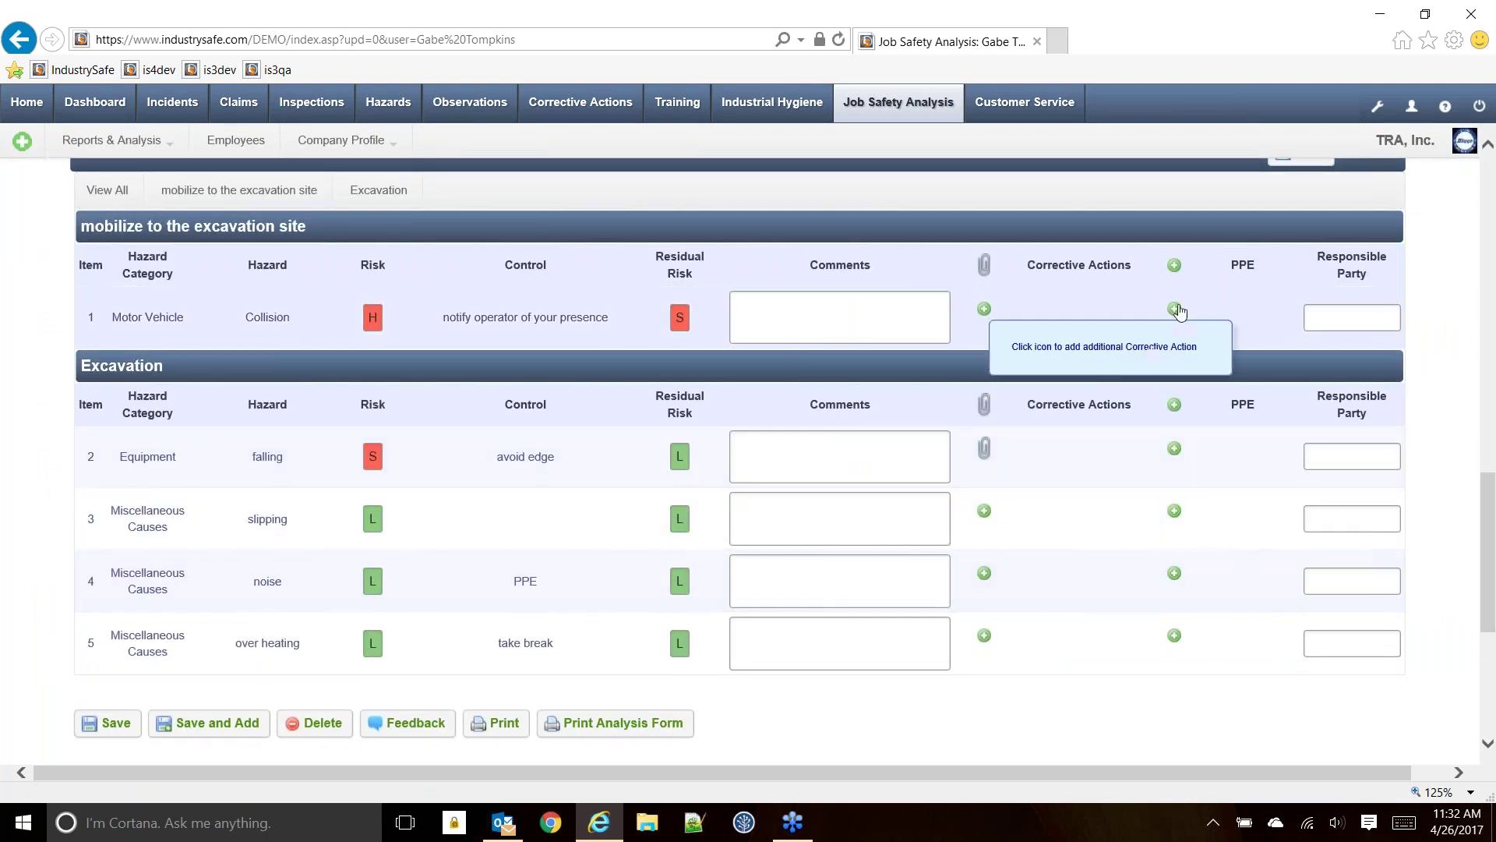
{"action": "scroll", "coordinate": [1106, 329], "scroll_direction": "up", "scroll_amount": 10}
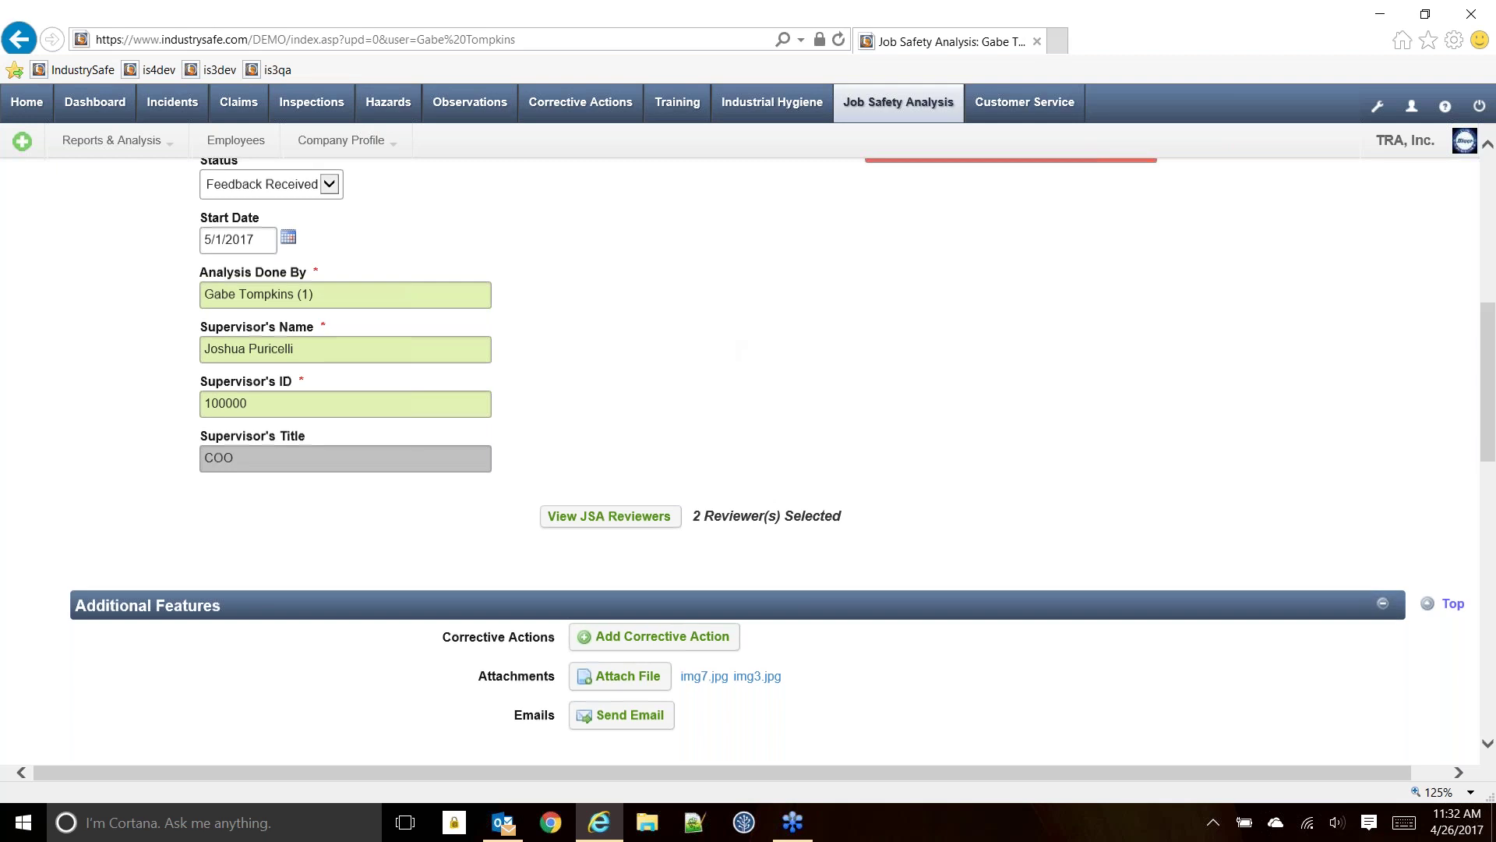
- Add a corrective action for JSA 6660, searching for and choosing the responsible party
{"action": "left_click", "coordinate": [621, 636]}
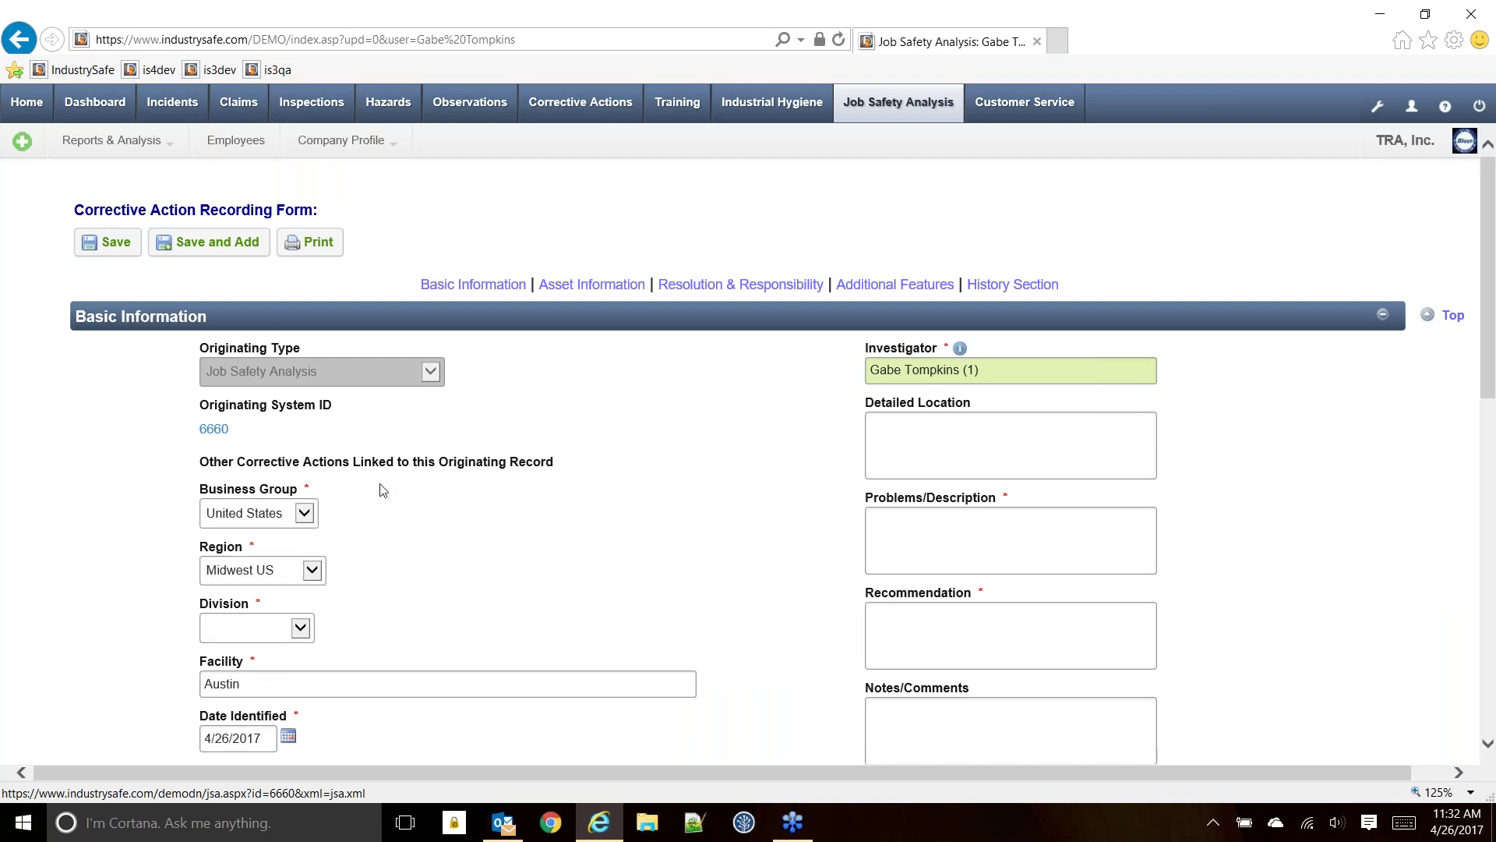
{"action": "scroll", "coordinate": [628, 498], "scroll_direction": "down", "scroll_amount": 3}
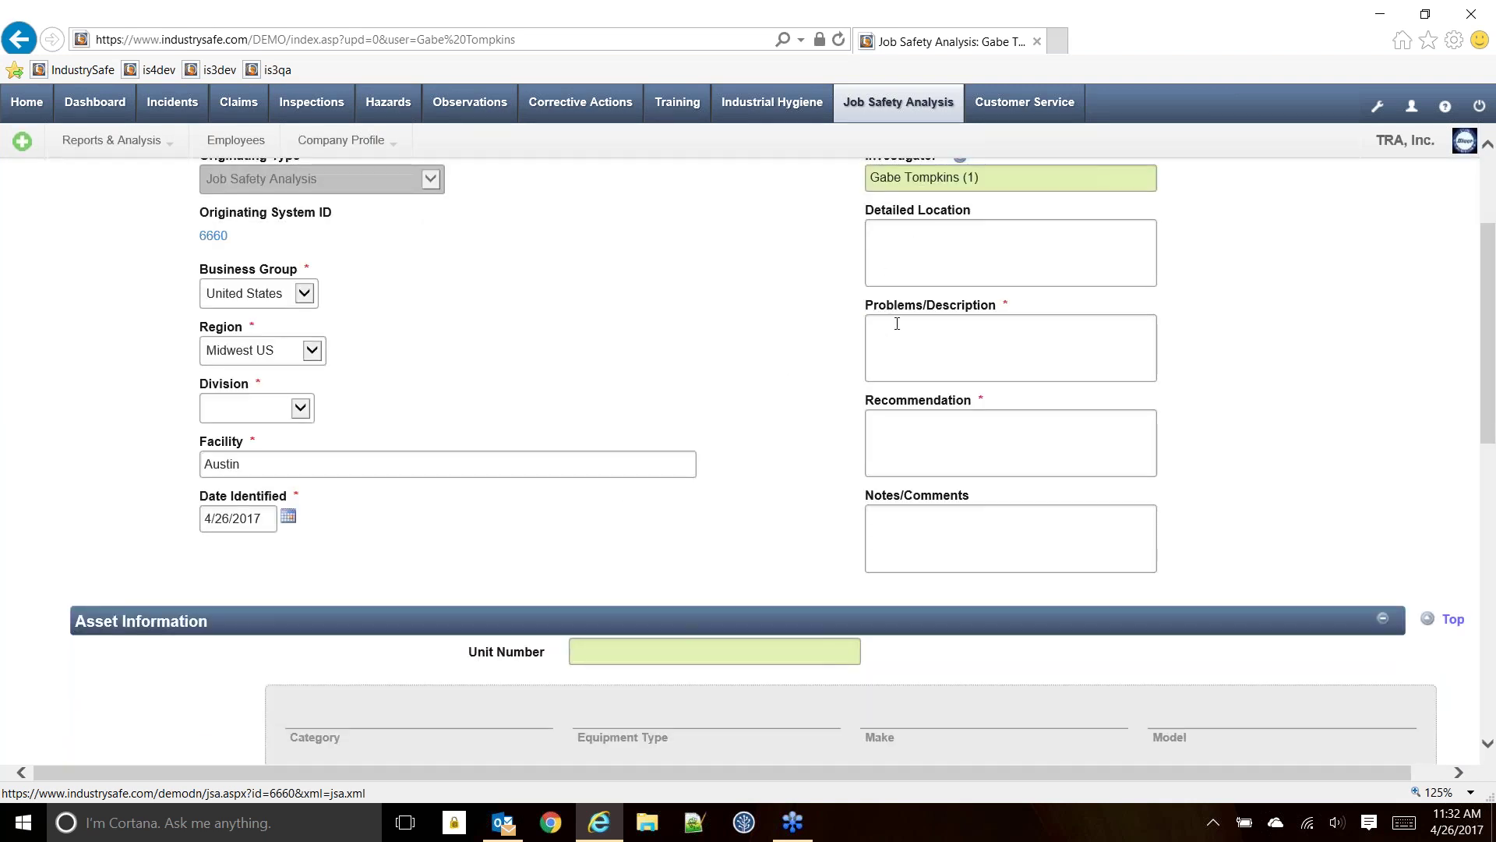
{"action": "scroll", "coordinate": [760, 378], "scroll_direction": "down", "scroll_amount": 10}
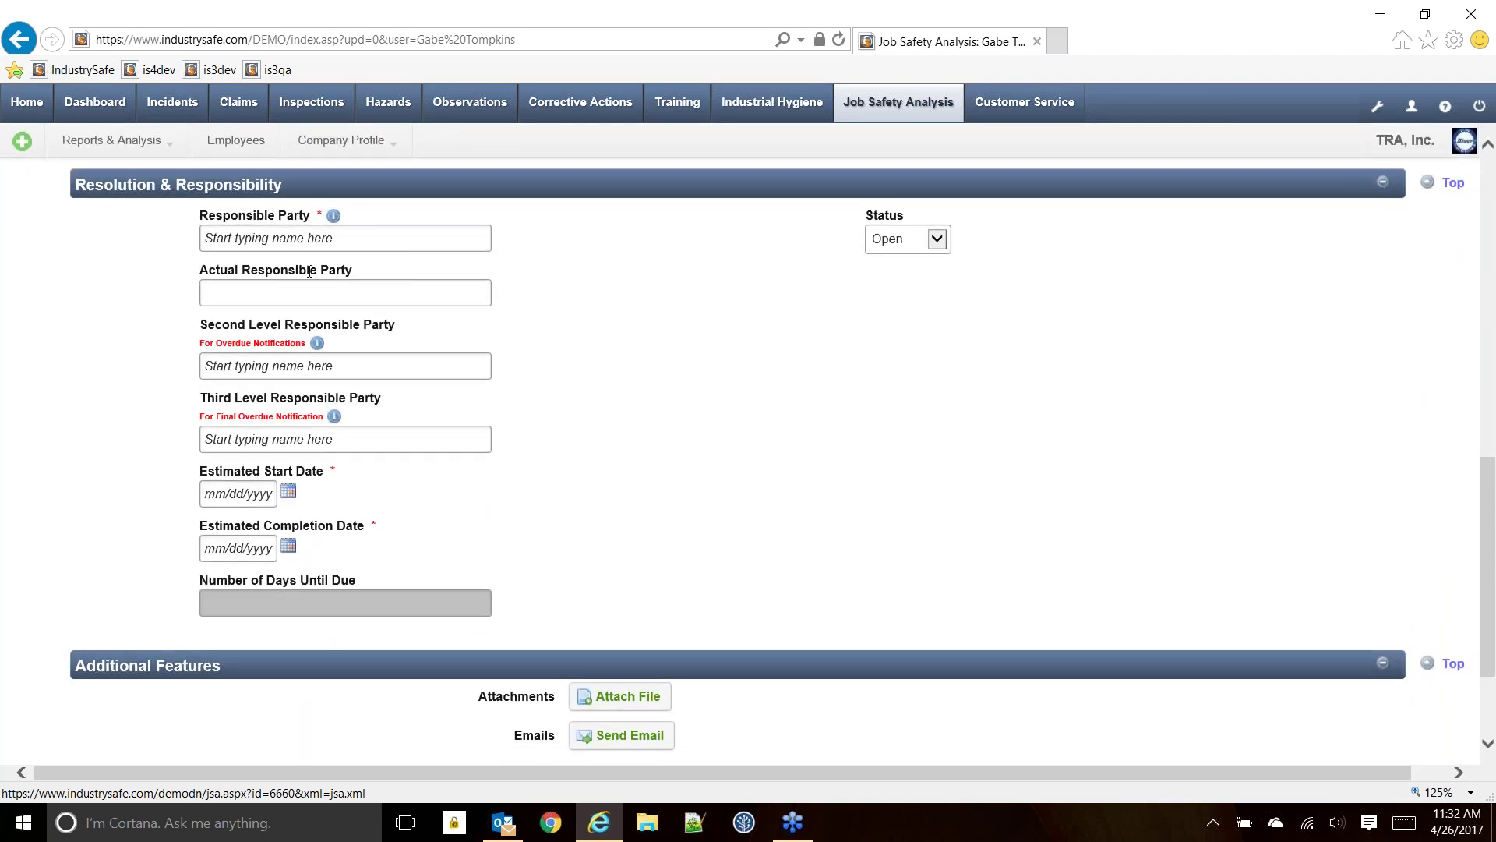
{"action": "left_click", "coordinate": [291, 238]}
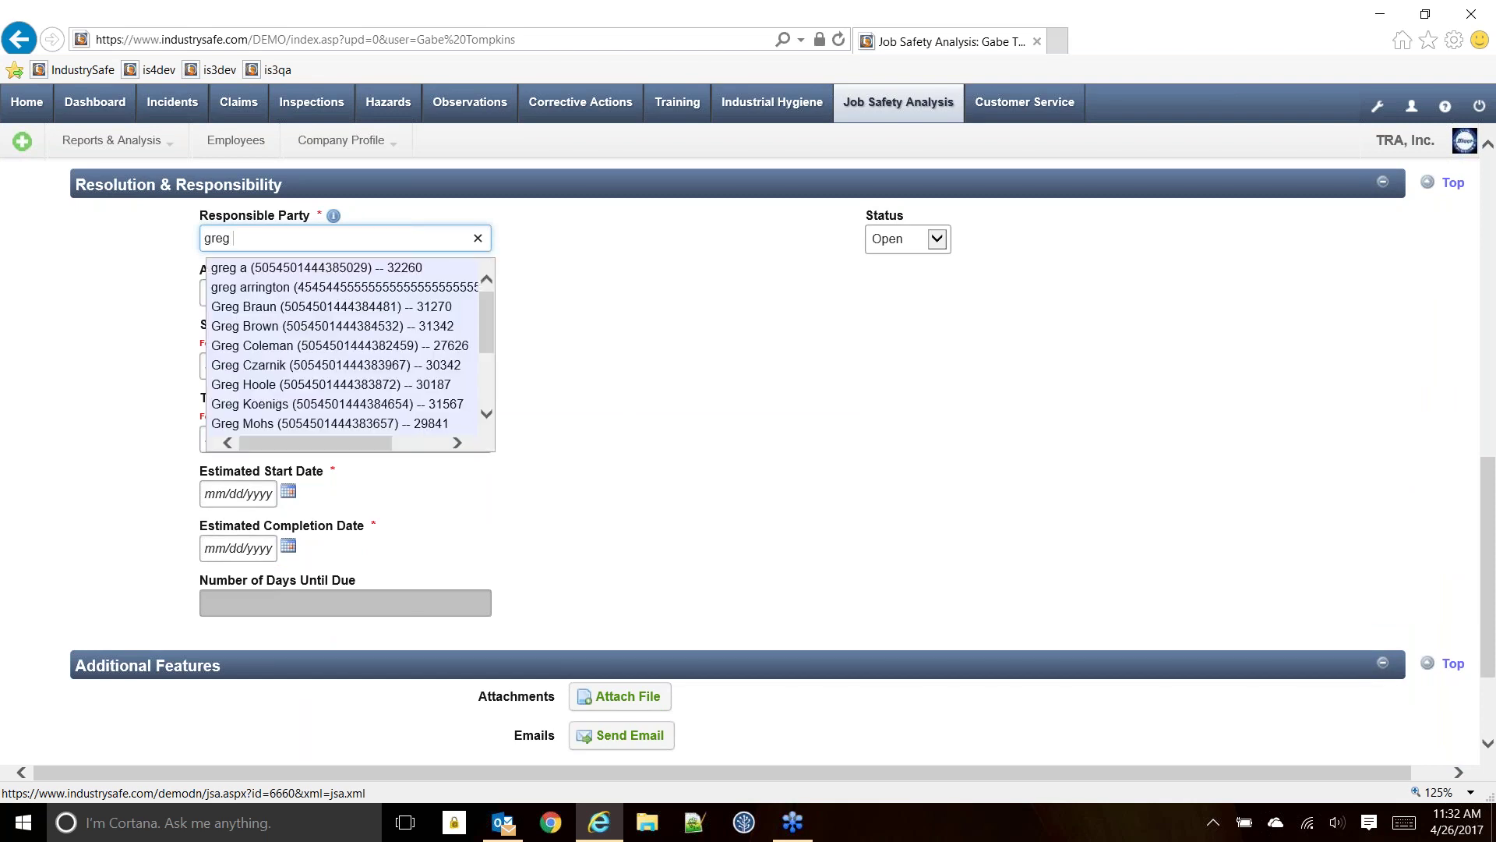
{"action": "type", "text": "greg"}
{"action": "left_click", "coordinate": [440, 326]}
{"action": "scroll", "coordinate": [311, 341], "scroll_direction": "down", "scroll_amount": 2}
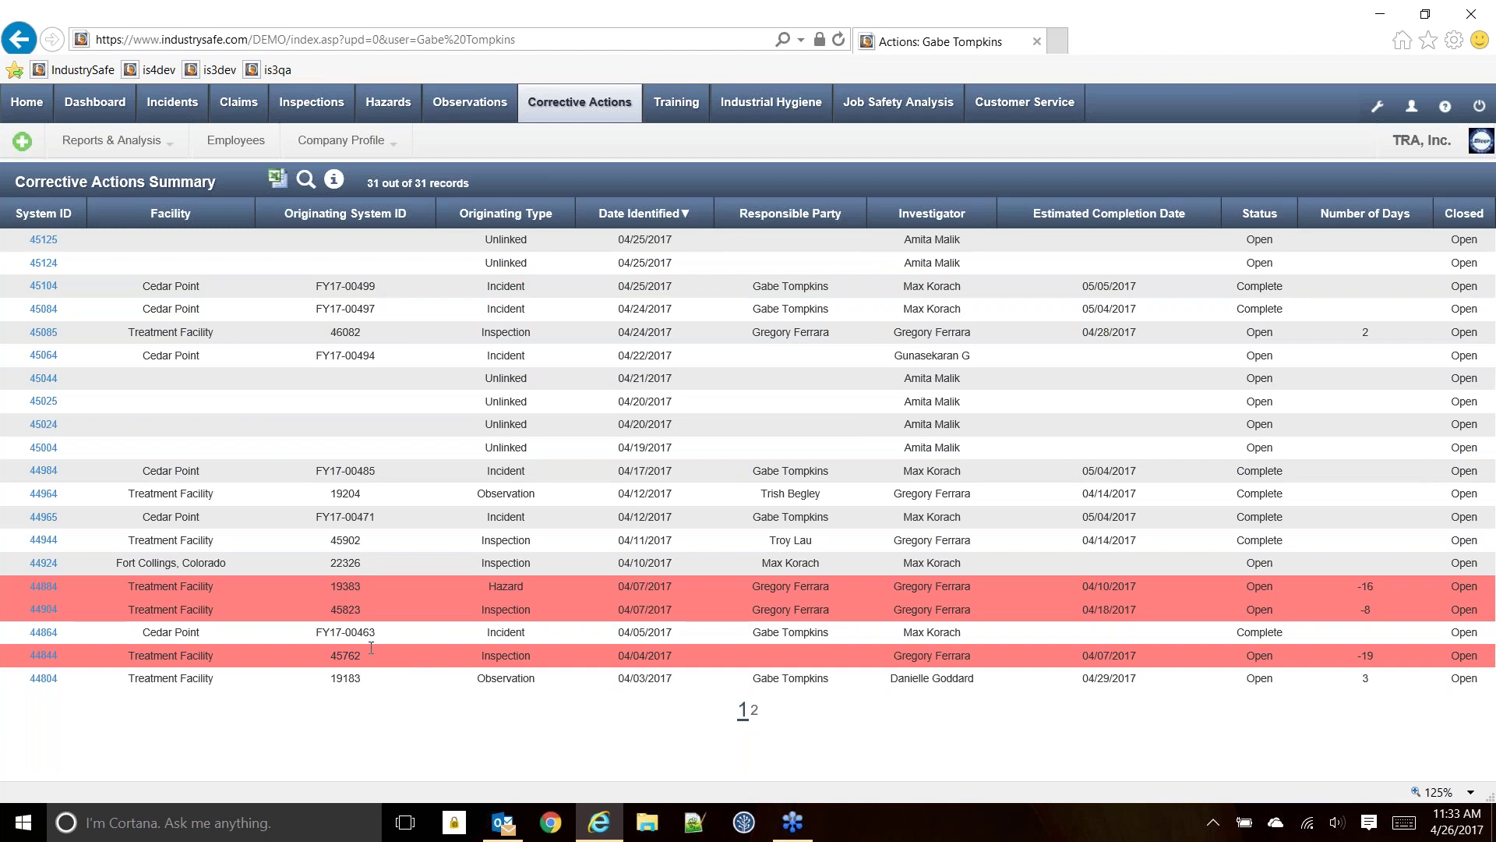
- Switch to the Dashboard's JSA view with the location map, overdue, hazards, risk and status charts
{"action": "left_click", "coordinate": [97, 105]}
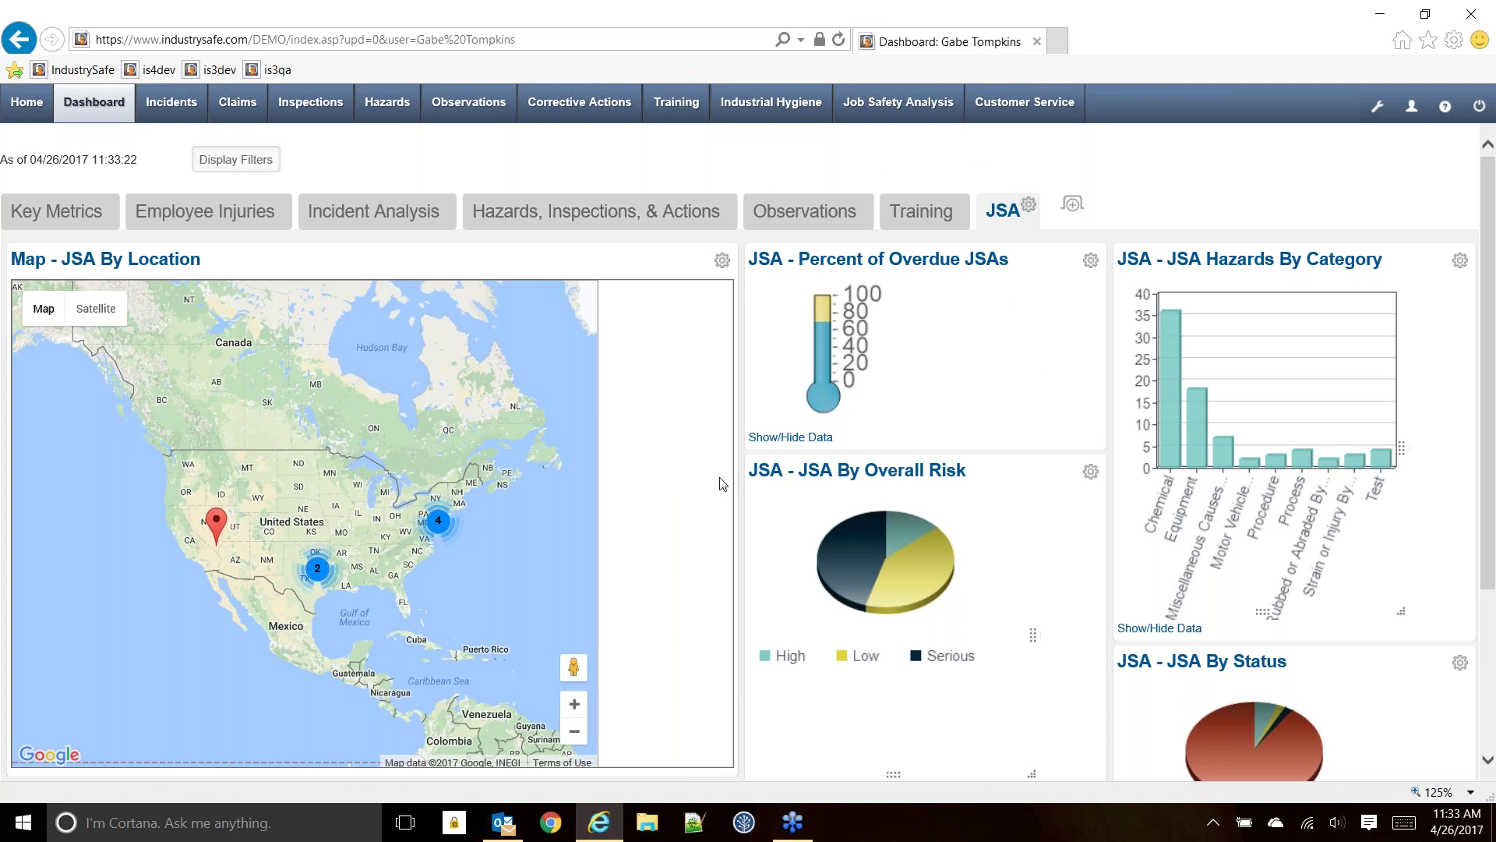
- Zoom the JSA map into the cluster of 4 JSAs, then the Philadelphia cluster of 2
{"action": "scroll", "coordinate": [725, 484], "scroll_direction": "down", "scroll_amount": 3}
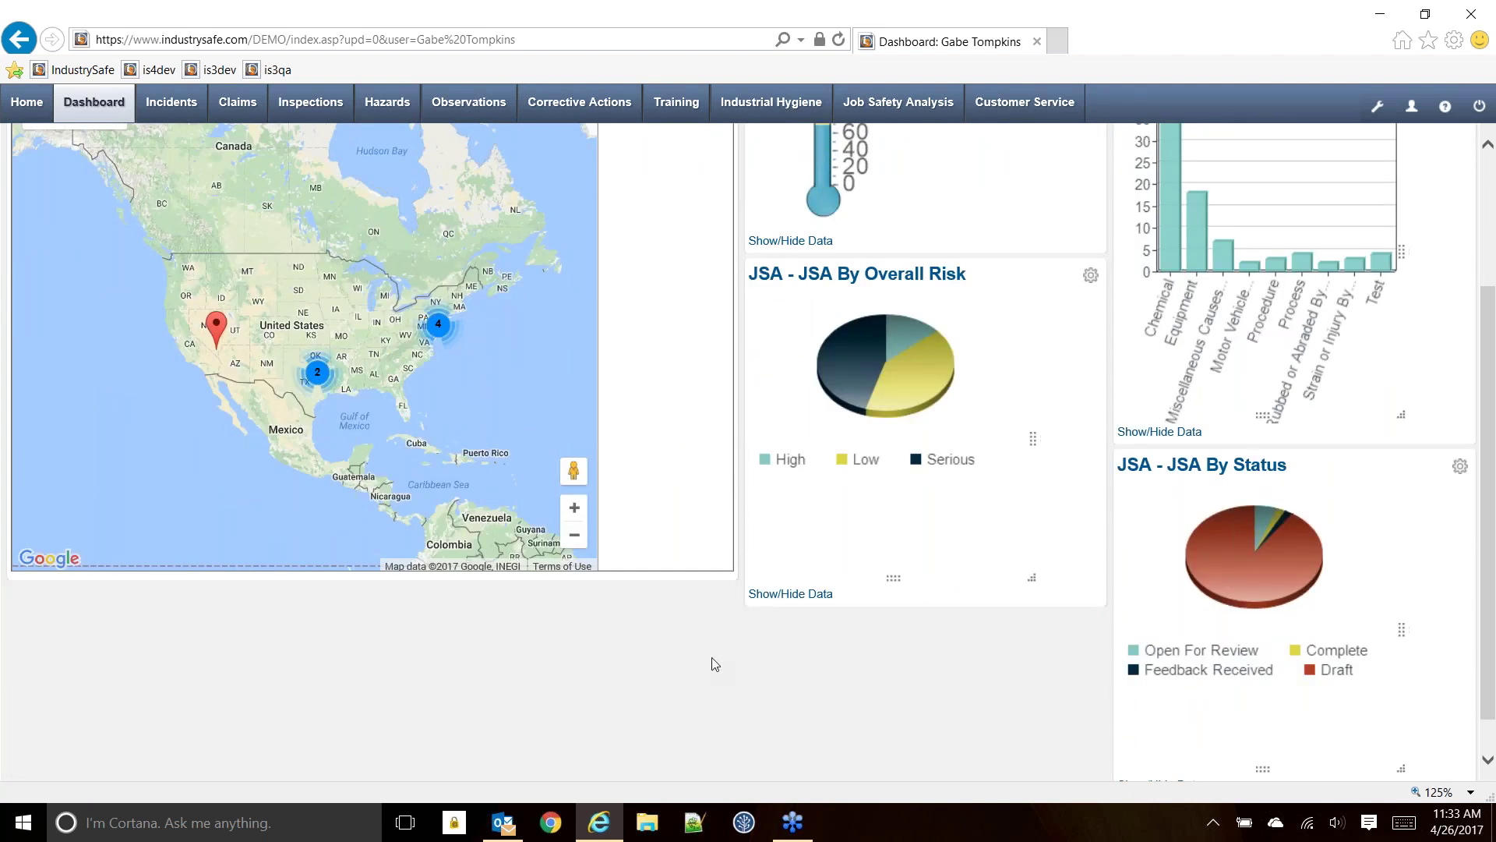
{"action": "scroll", "coordinate": [890, 591], "scroll_direction": "up", "scroll_amount": 3}
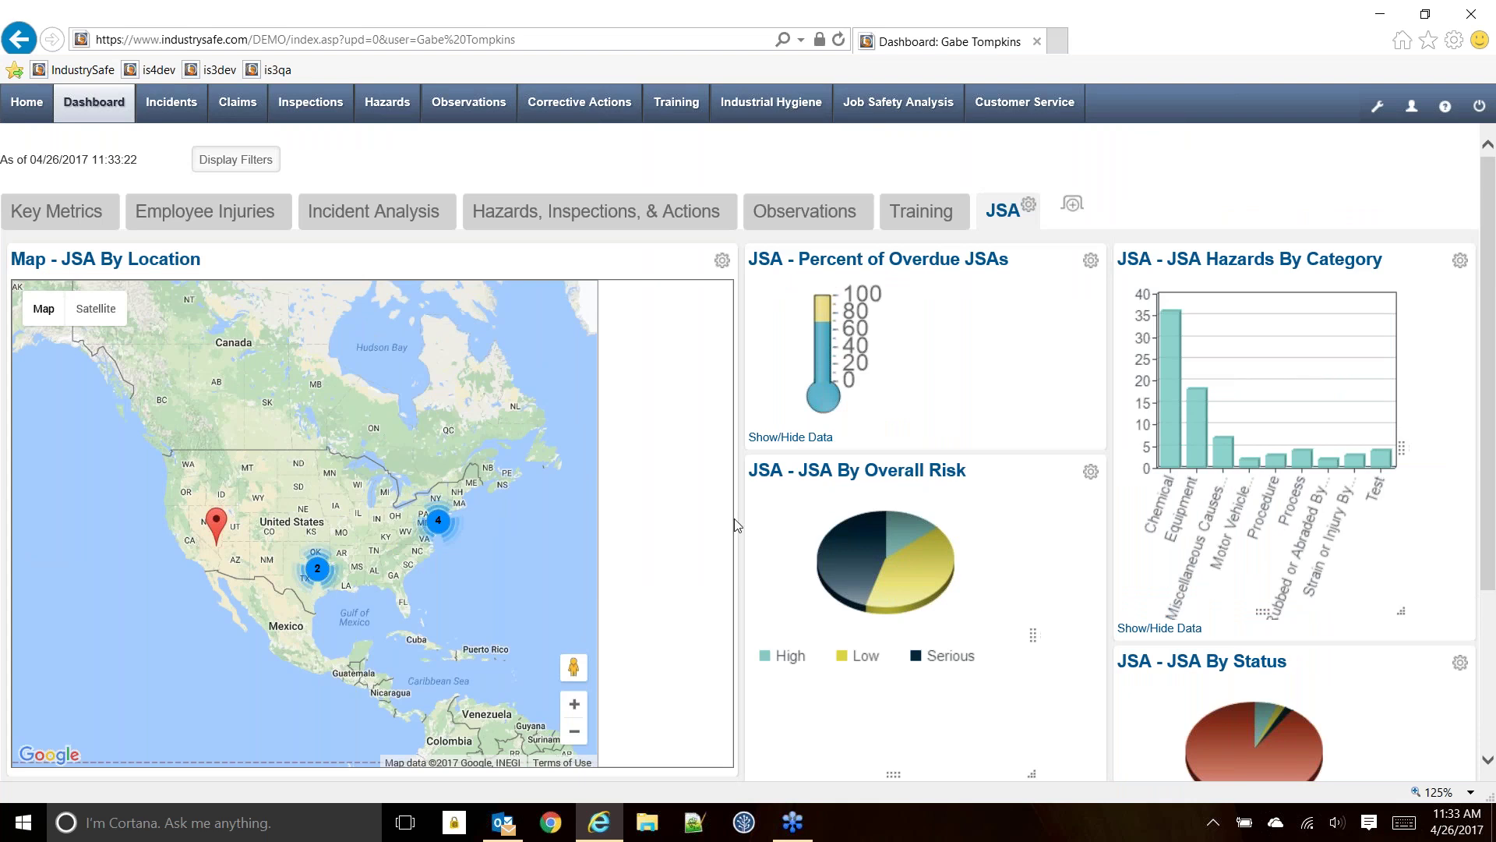
{"action": "scroll", "coordinate": [675, 520], "scroll_direction": "down", "scroll_amount": 2}
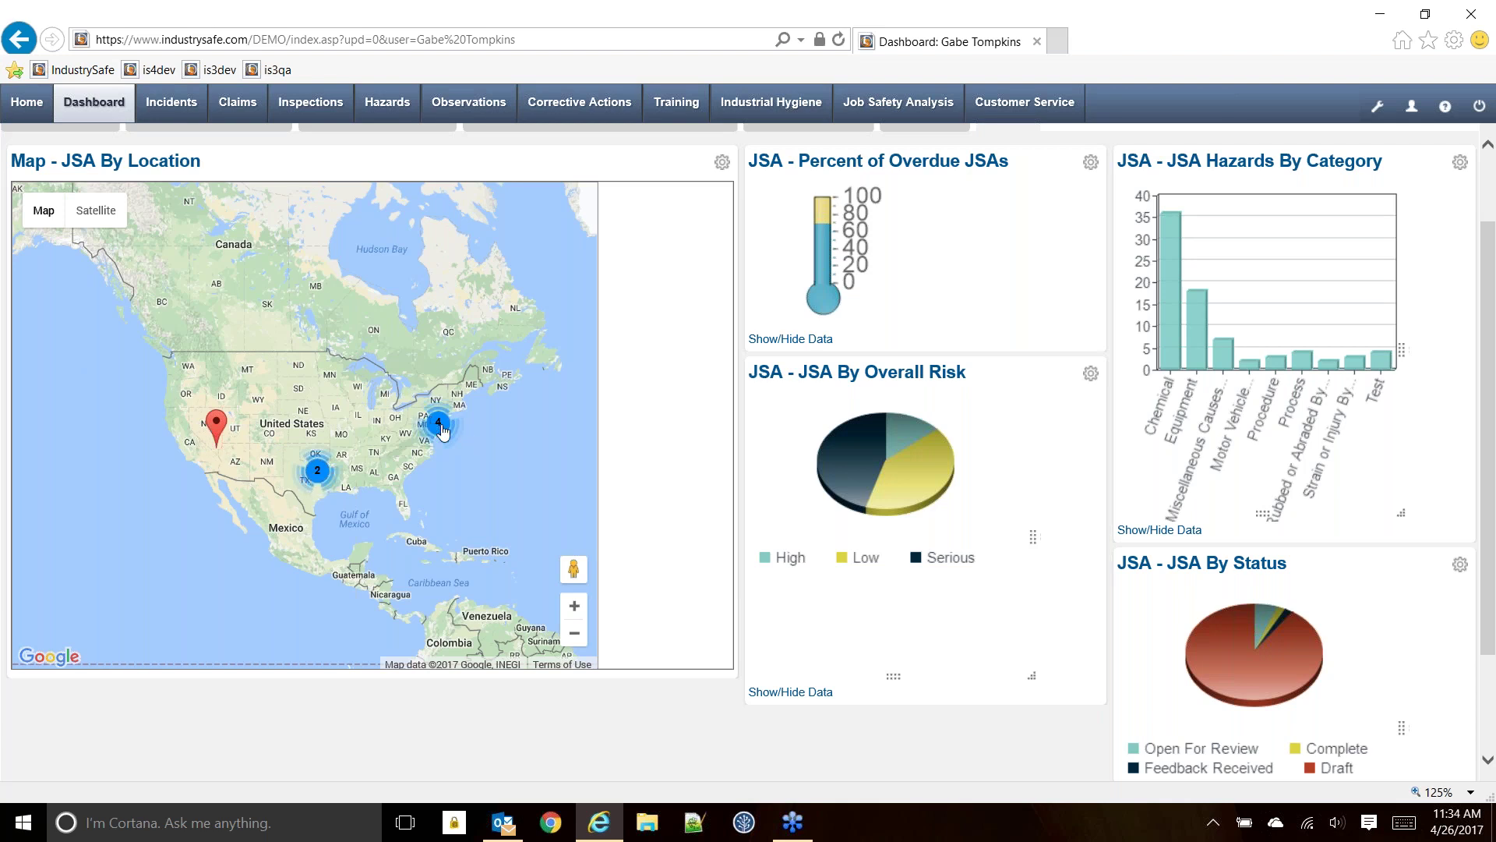
{"action": "left_click", "coordinate": [438, 425]}
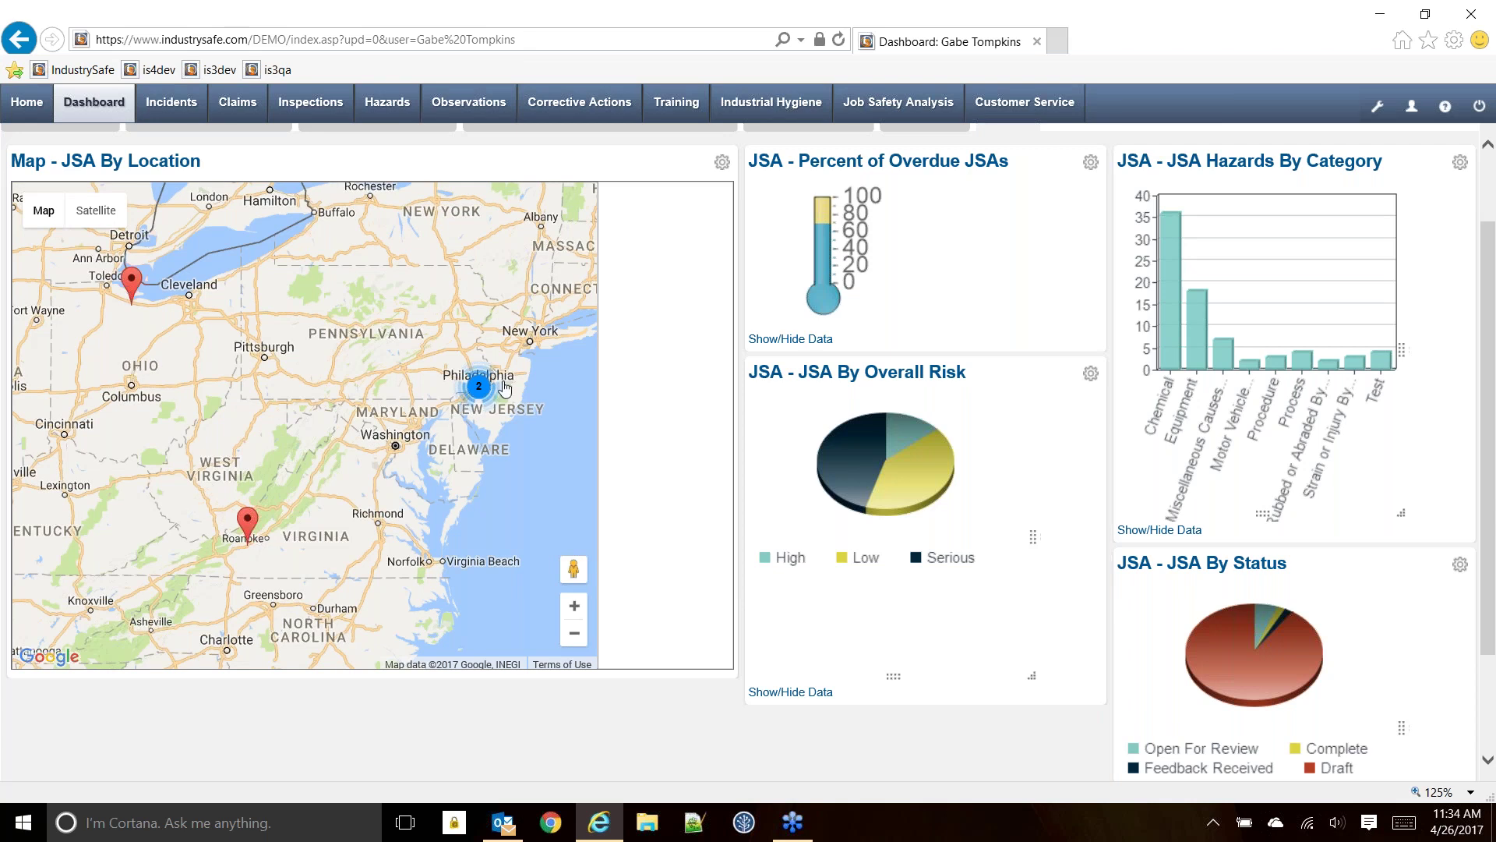
{"action": "left_click", "coordinate": [477, 388]}
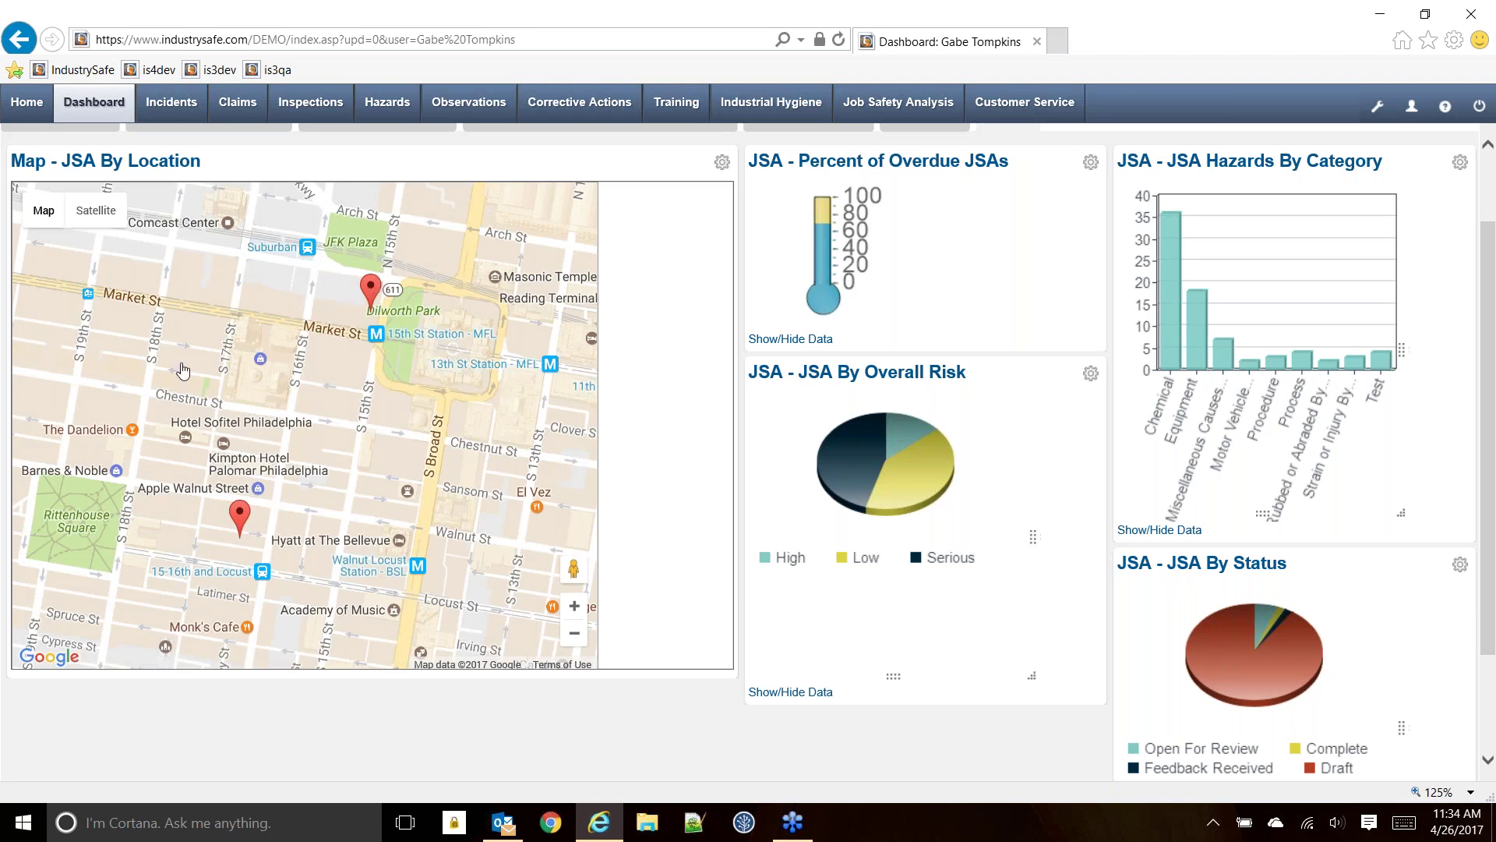
- Zoom the location map out and pan it to show JSAs across the whole US
{"action": "left_click", "coordinate": [574, 634]}
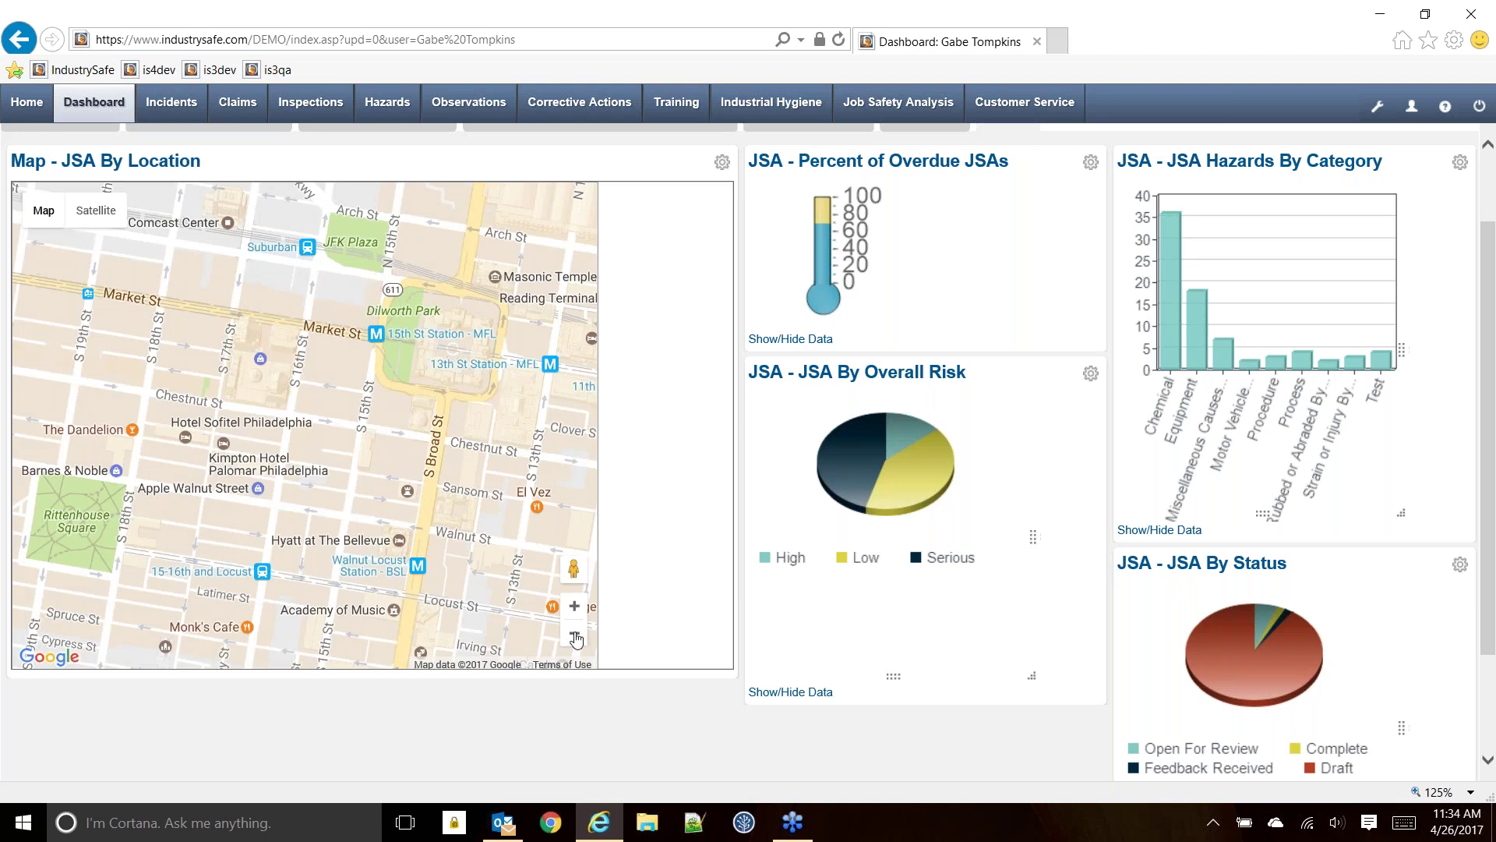
{"action": "left_click", "coordinate": [574, 634]}
{"action": "left_click", "coordinate": [574, 633]}
{"action": "left_click", "coordinate": [575, 634]}
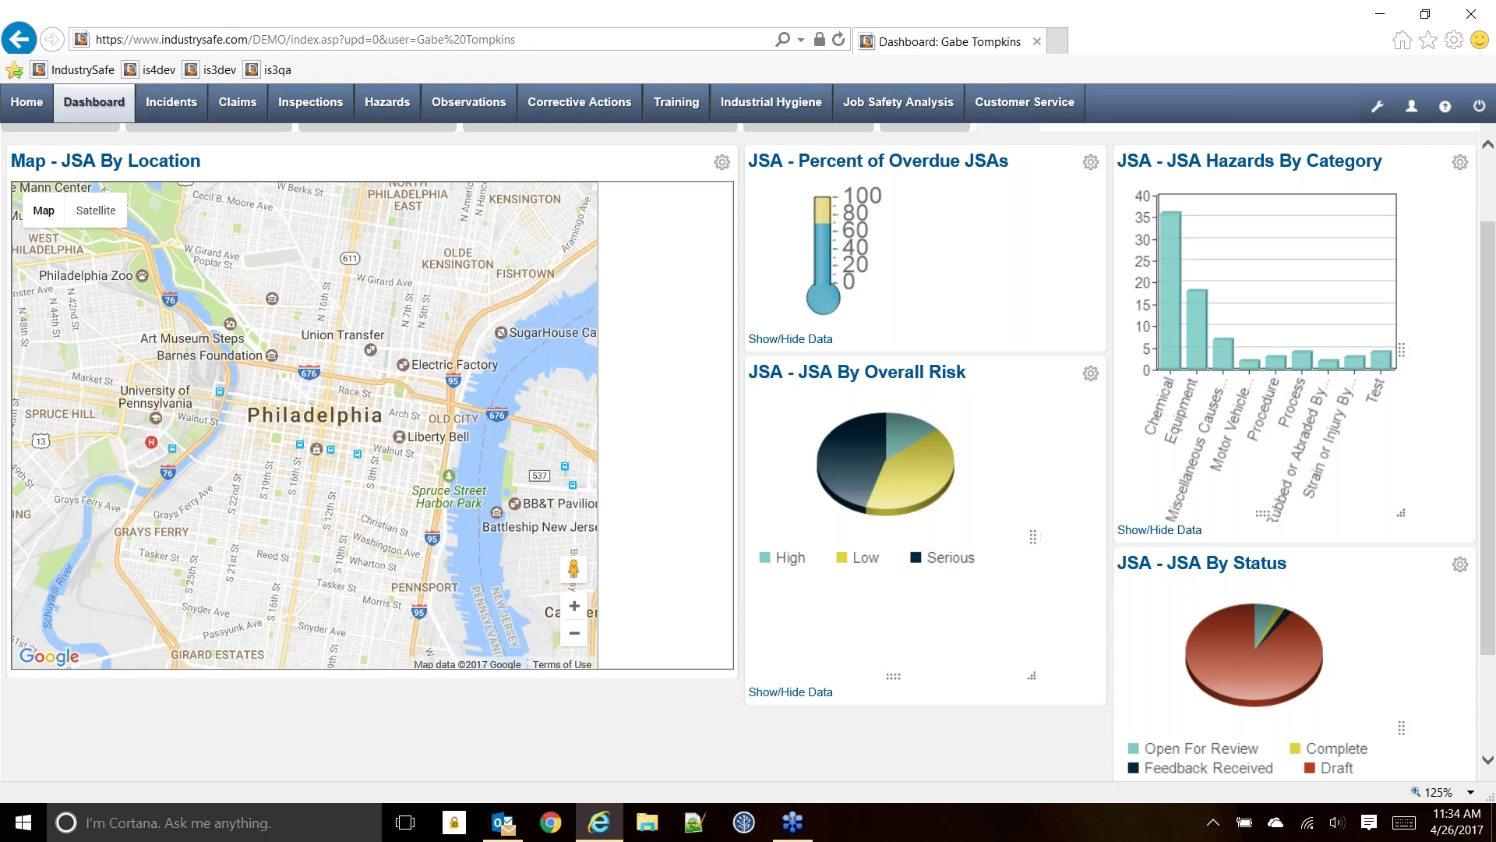
{"action": "left_click", "coordinate": [574, 634]}
{"action": "left_click", "coordinate": [574, 633]}
{"action": "left_click", "coordinate": [575, 633]}
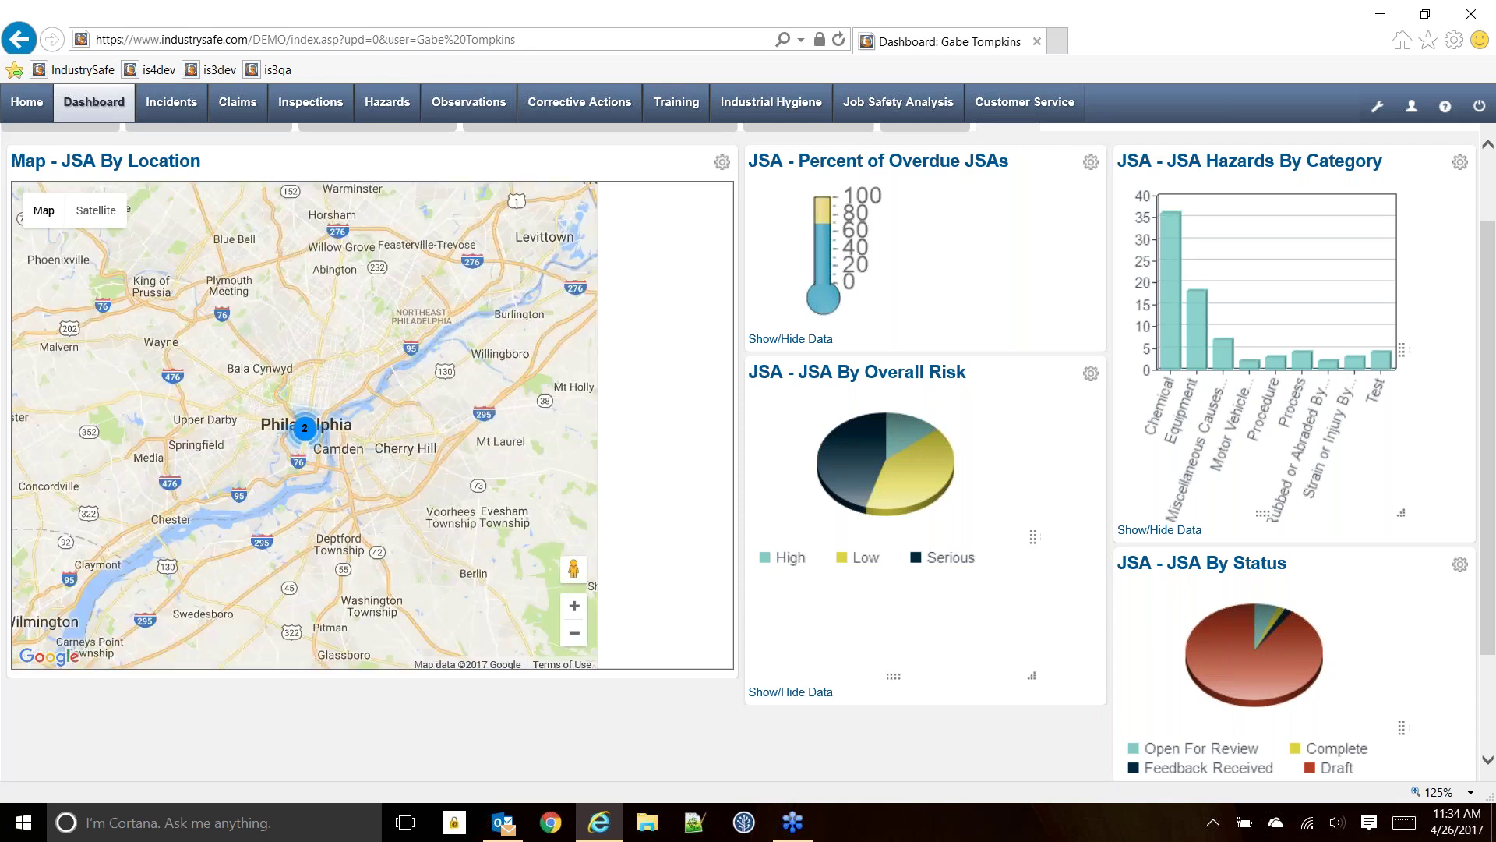
{"action": "left_click", "coordinate": [575, 633]}
{"action": "left_click", "coordinate": [574, 633]}
{"action": "left_click", "coordinate": [574, 632]}
{"action": "left_click", "coordinate": [574, 633]}
{"action": "left_click", "coordinate": [575, 633]}
{"action": "left_click_drag", "start_coordinate": [118, 514], "coordinate": [353, 476]}
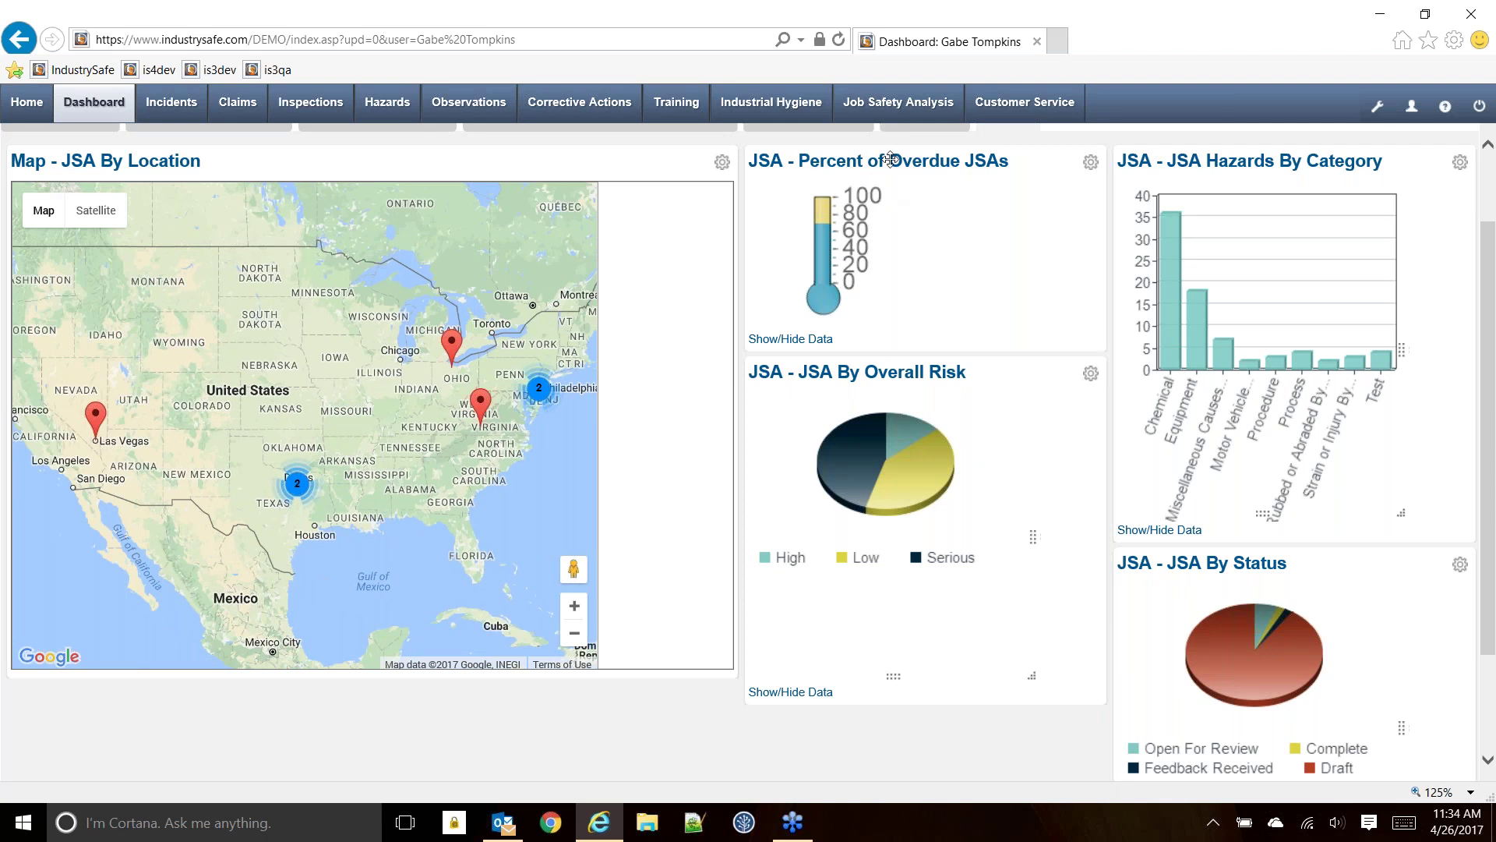
{"action": "mouse_move", "coordinate": [985, 153]}
{"action": "scroll", "coordinate": [1296, 446], "scroll_direction": "down", "scroll_amount": 3}
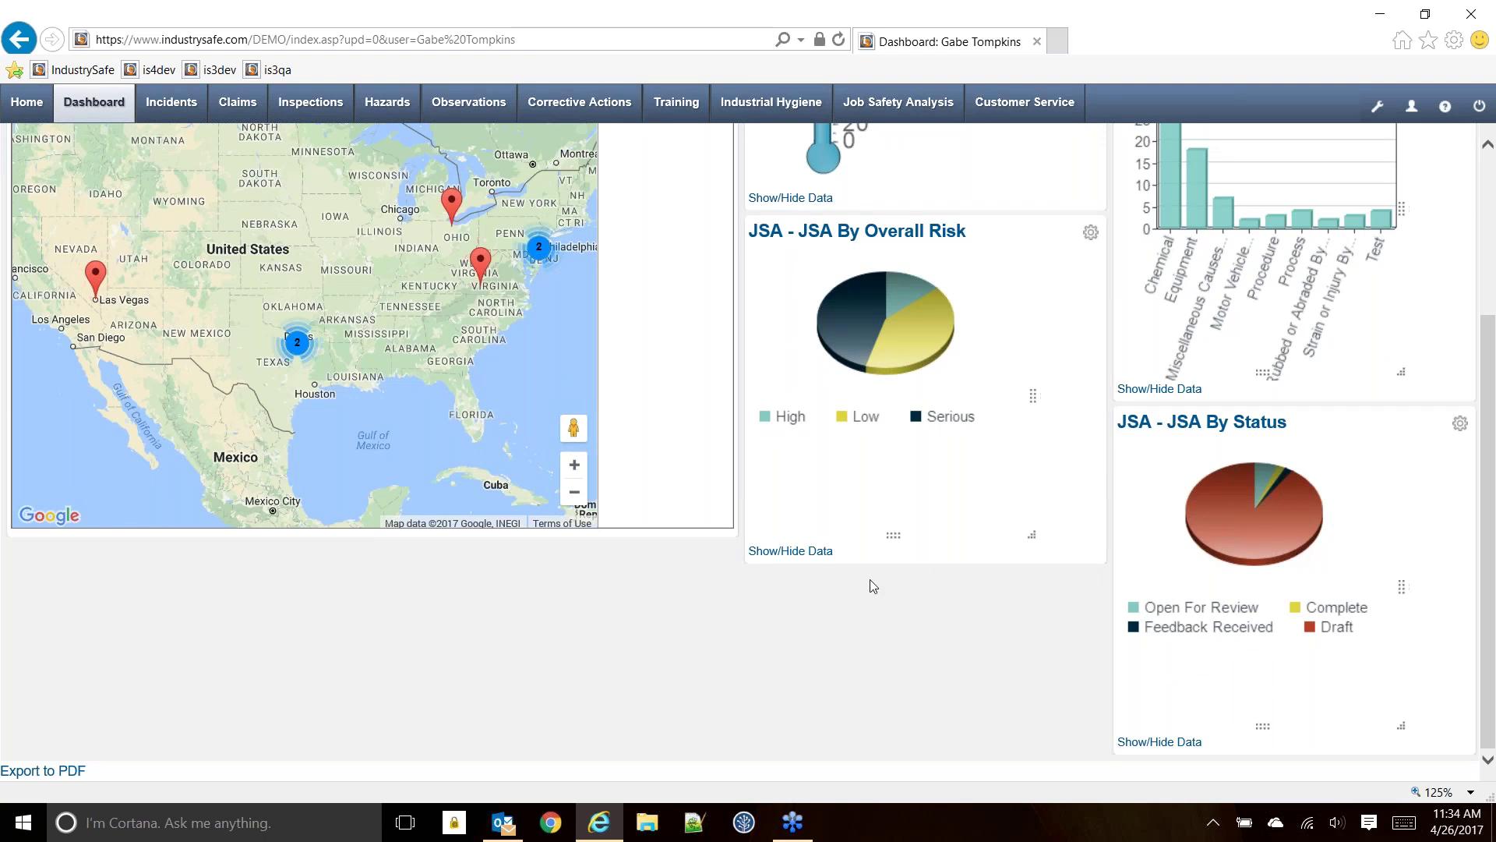
{"action": "scroll", "coordinate": [891, 575], "scroll_direction": "up", "scroll_amount": 3}
{"action": "left_click_drag", "start_coordinate": [964, 225], "coordinate": [451, 254]}
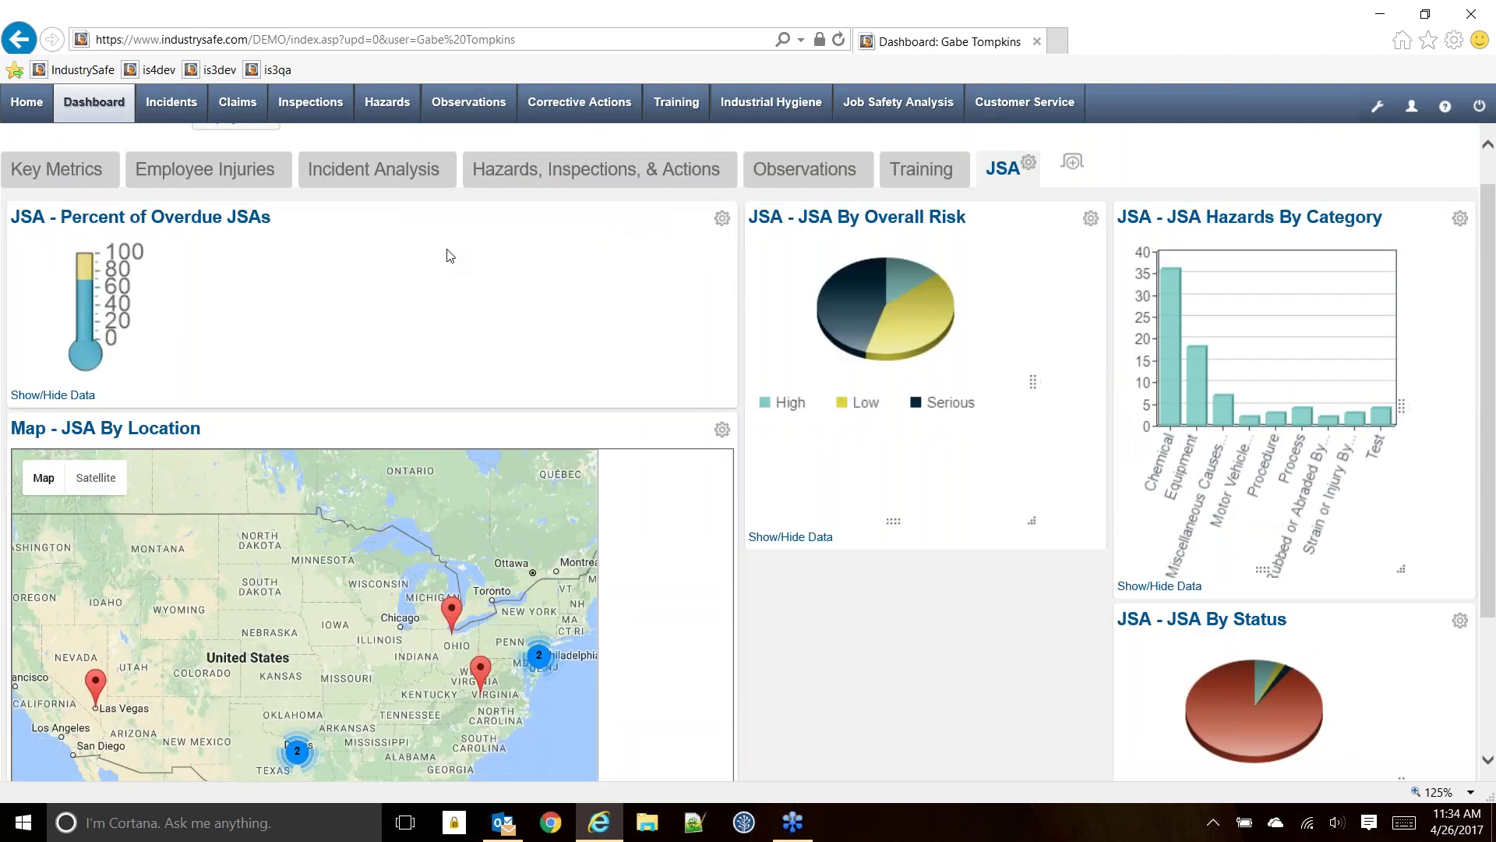
{"action": "left_click_drag", "start_coordinate": [857, 227], "coordinate": [884, 247]}
{"action": "left_click", "coordinate": [1091, 217]}
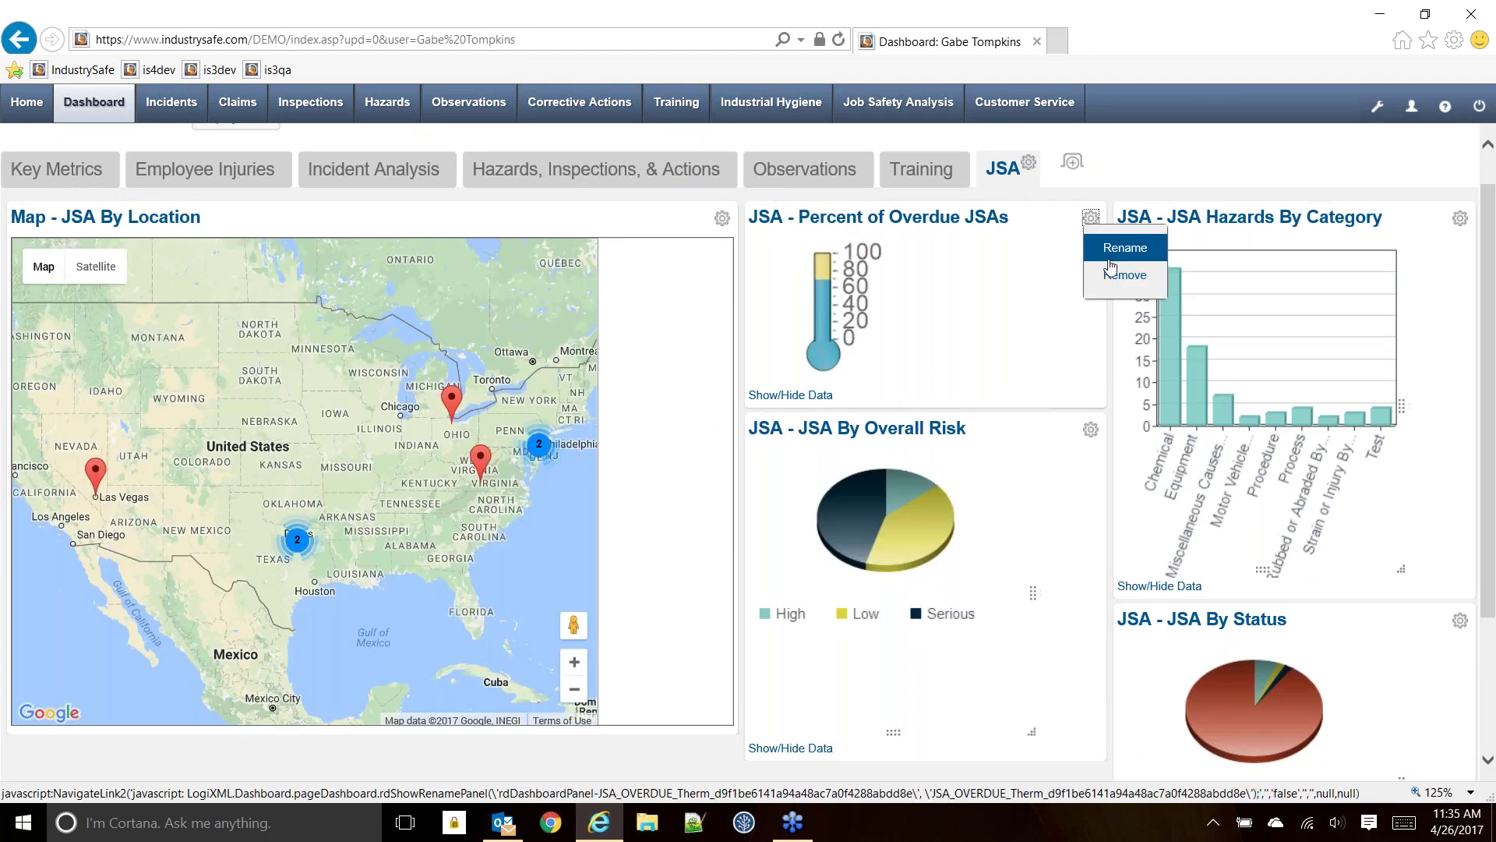
{"action": "left_click", "coordinate": [1028, 162]}
{"action": "left_click", "coordinate": [1061, 190]}
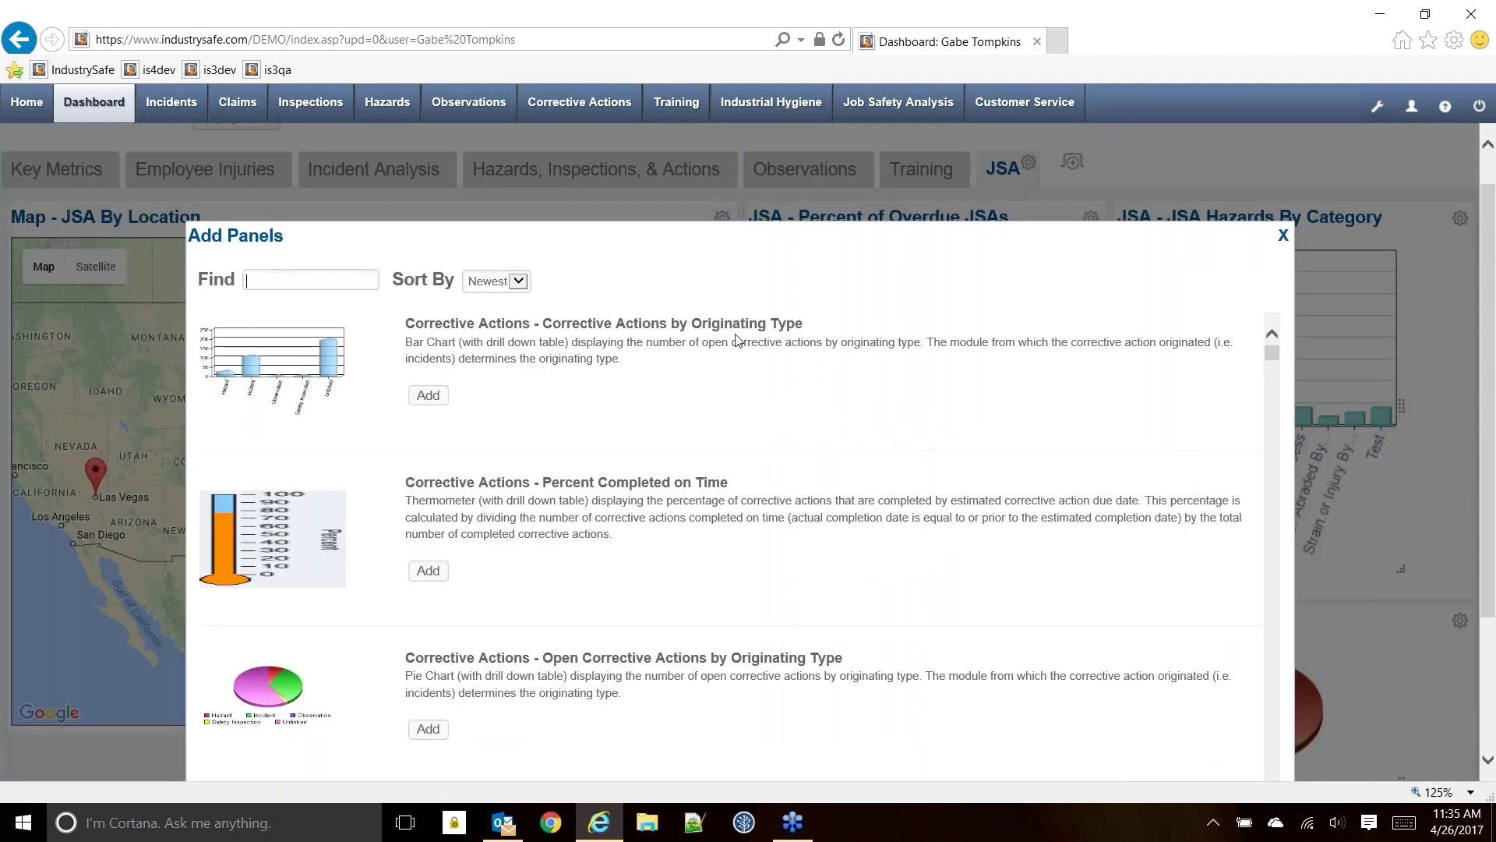
{"action": "left_click_drag", "start_coordinate": [1276, 355], "coordinate": [1281, 427]}
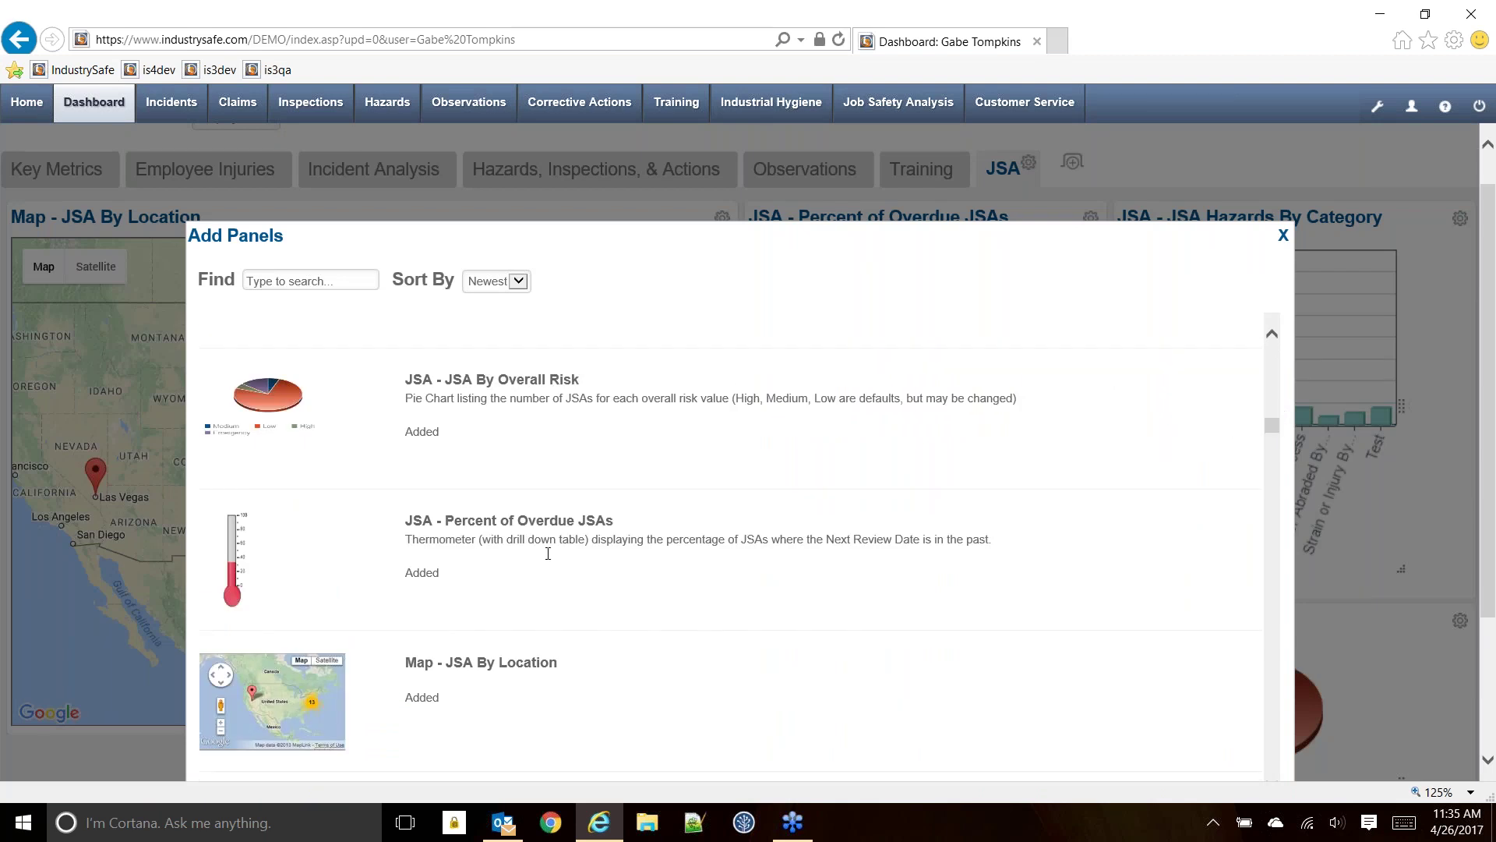
{"action": "scroll", "coordinate": [553, 573], "scroll_direction": "down", "scroll_amount": 4}
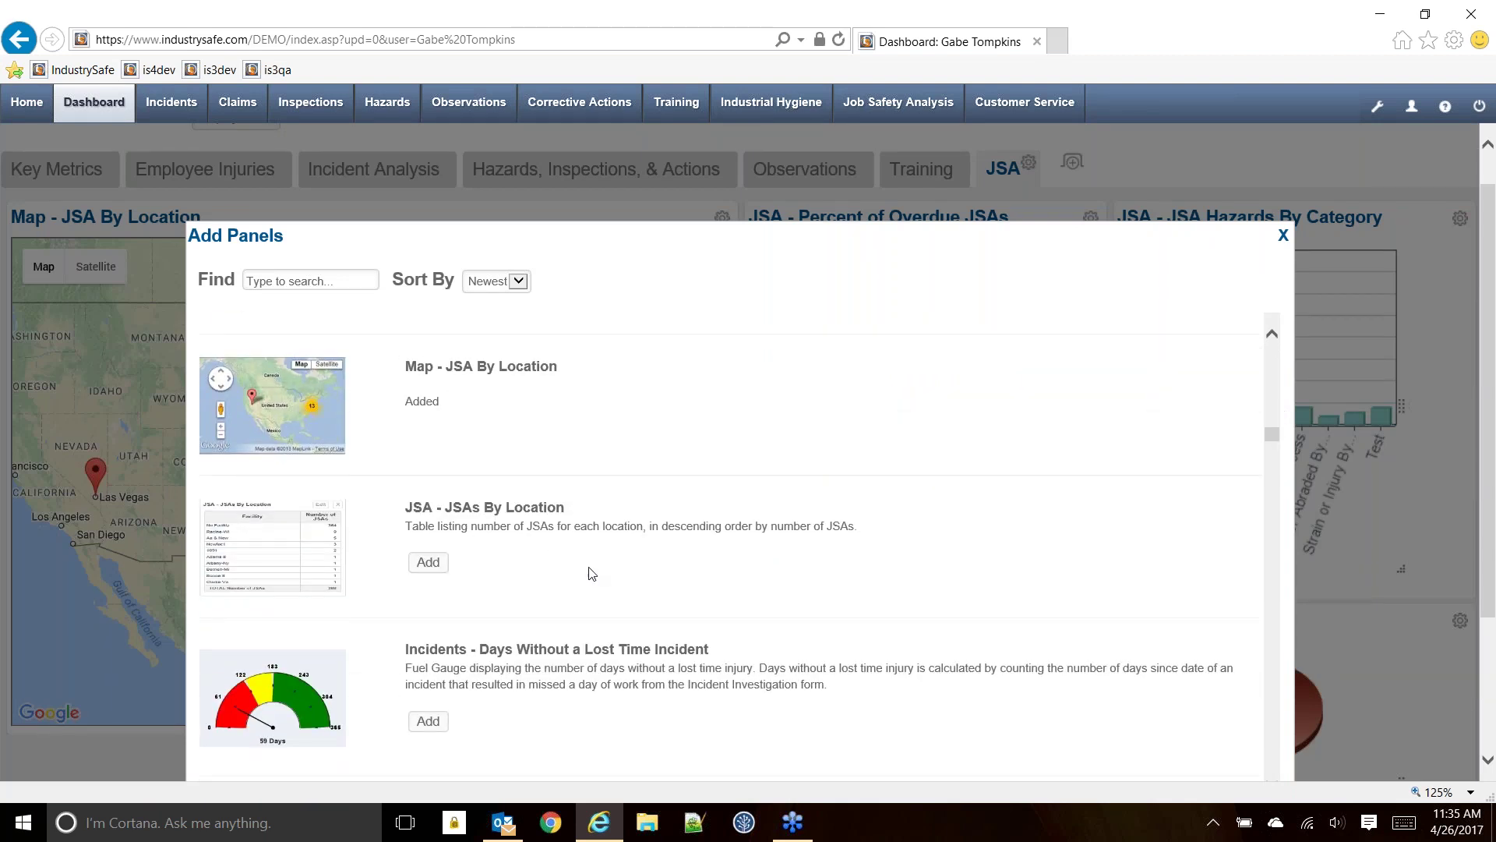
{"action": "left_click", "coordinate": [1283, 235]}
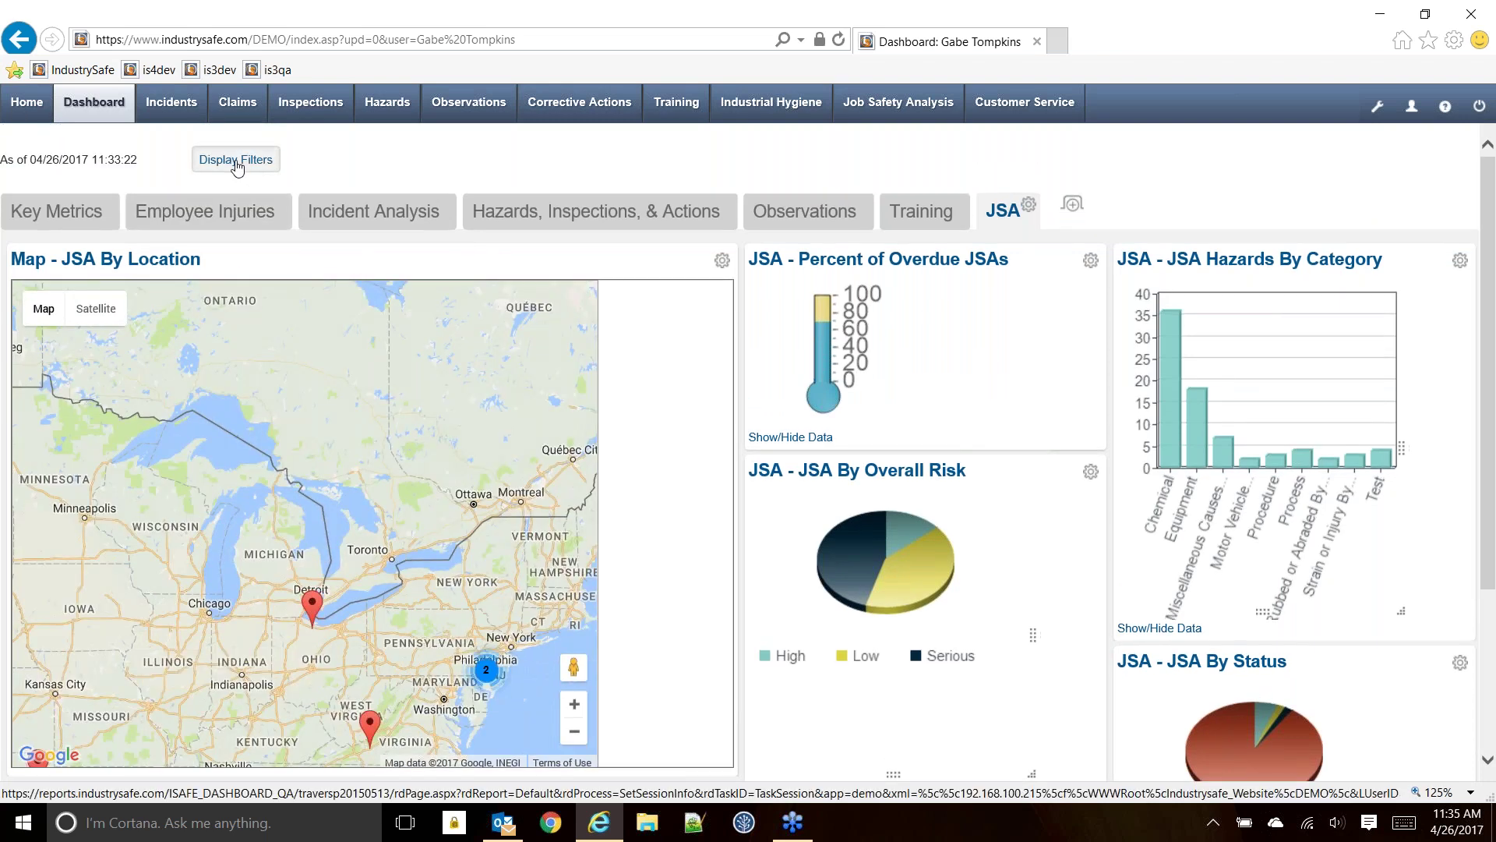
{"action": "left_click", "coordinate": [227, 159]}
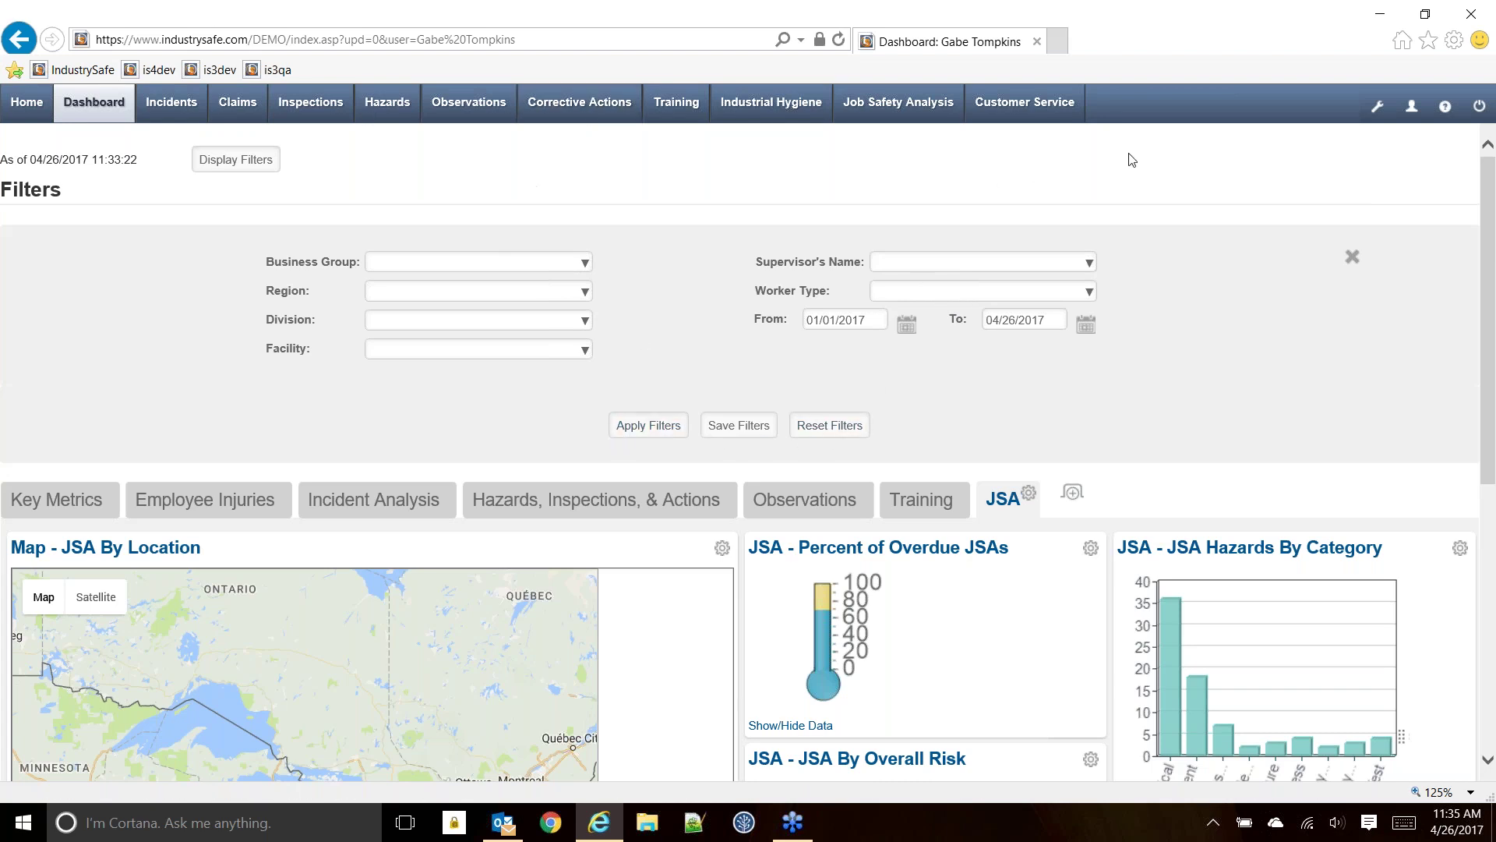
{"action": "left_click", "coordinate": [1352, 257]}
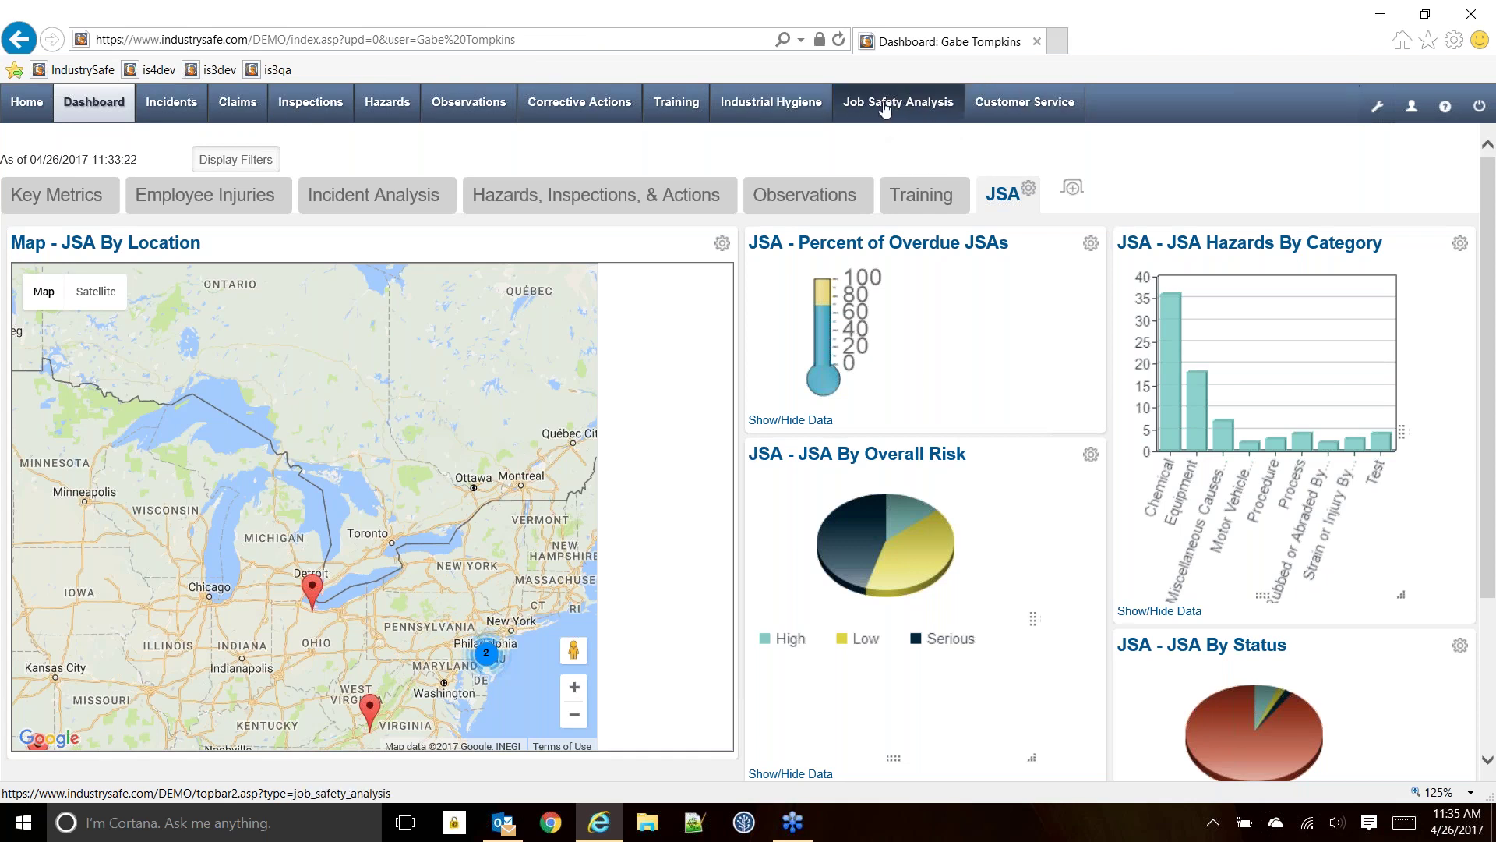
{"action": "left_click", "coordinate": [514, 39]}
- Reload the IndustrySafe home page and go to System Setup > Edit Forms
{"action": "left_click", "coordinate": [96, 39]}
{"action": "key", "text": "Return"}
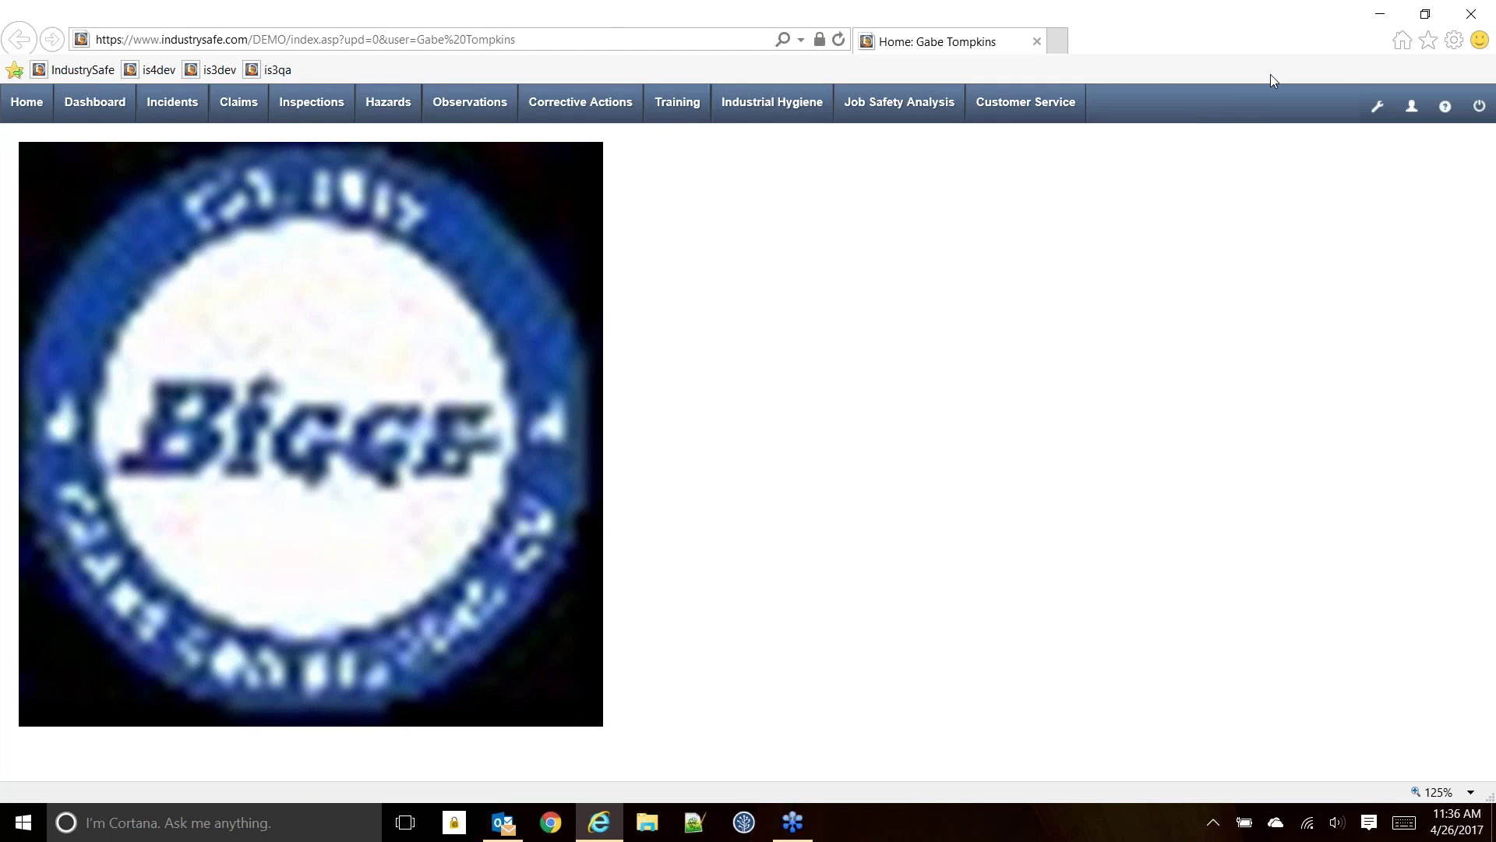
{"action": "left_click", "coordinate": [1375, 111]}
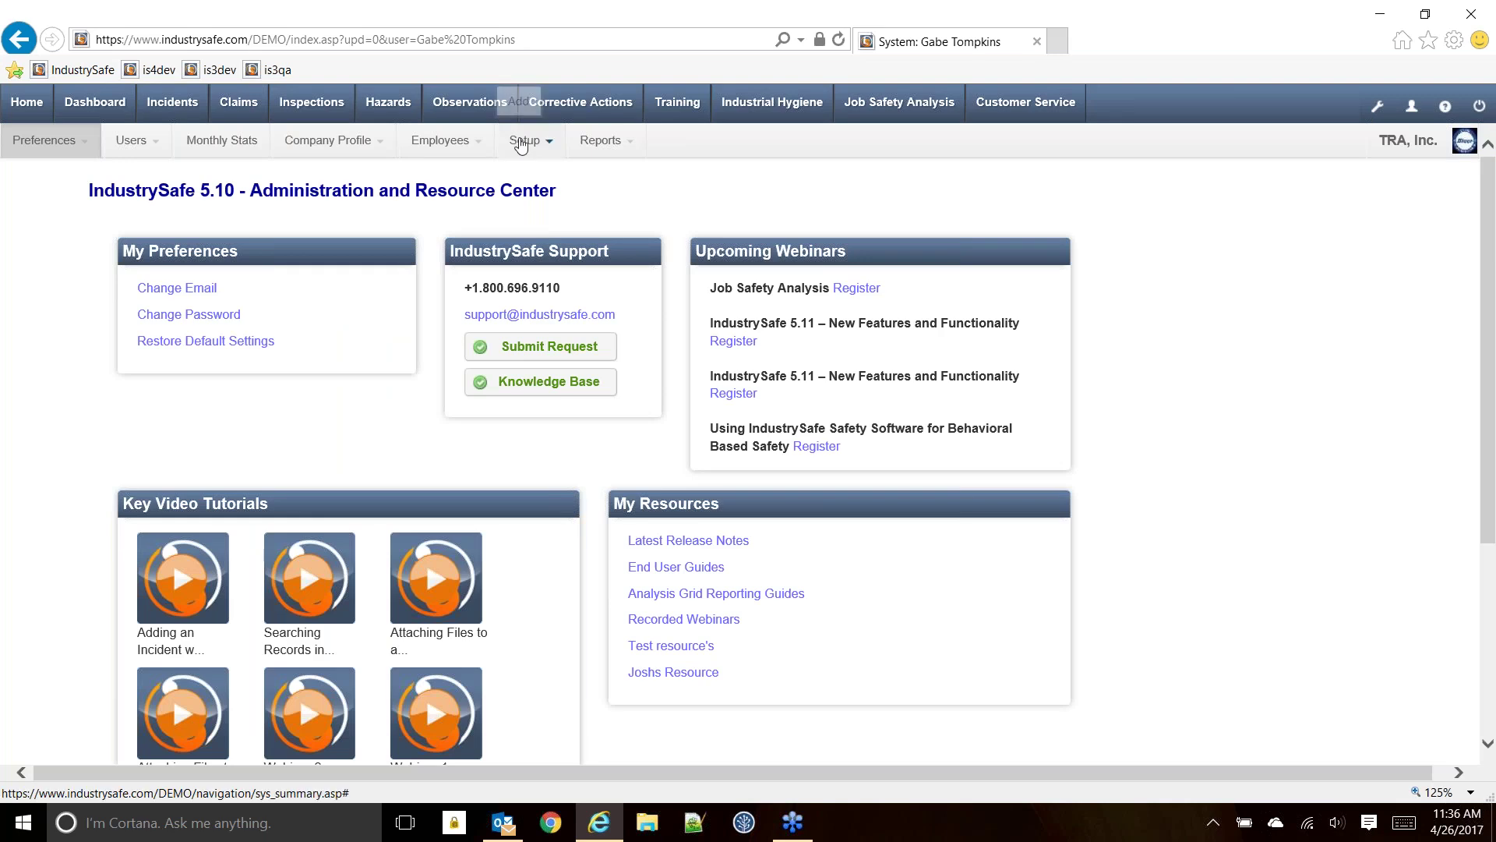
{"action": "left_click", "coordinate": [525, 141]}
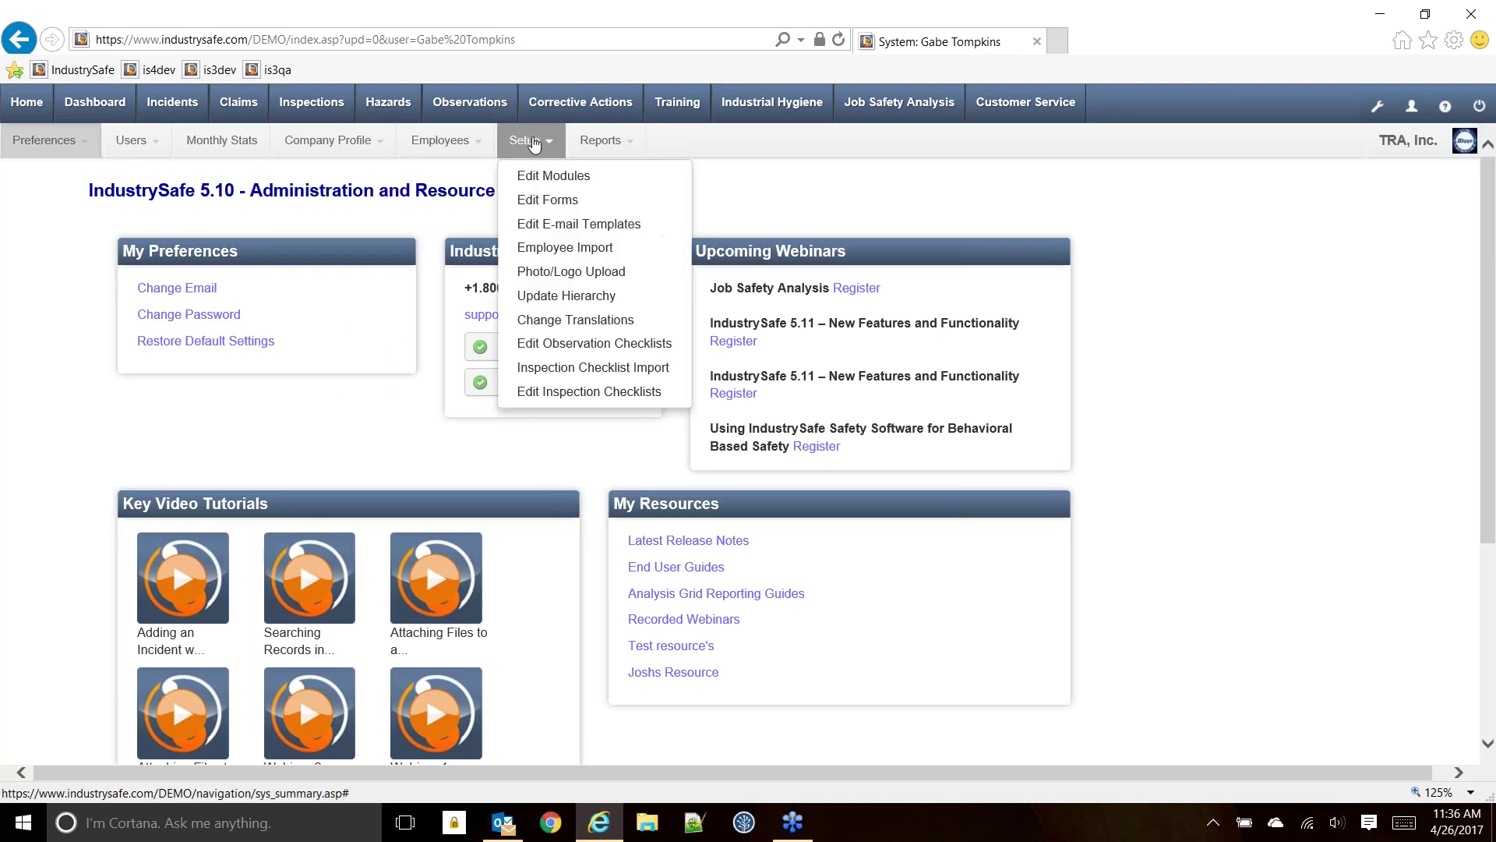
{"action": "left_click", "coordinate": [540, 201]}
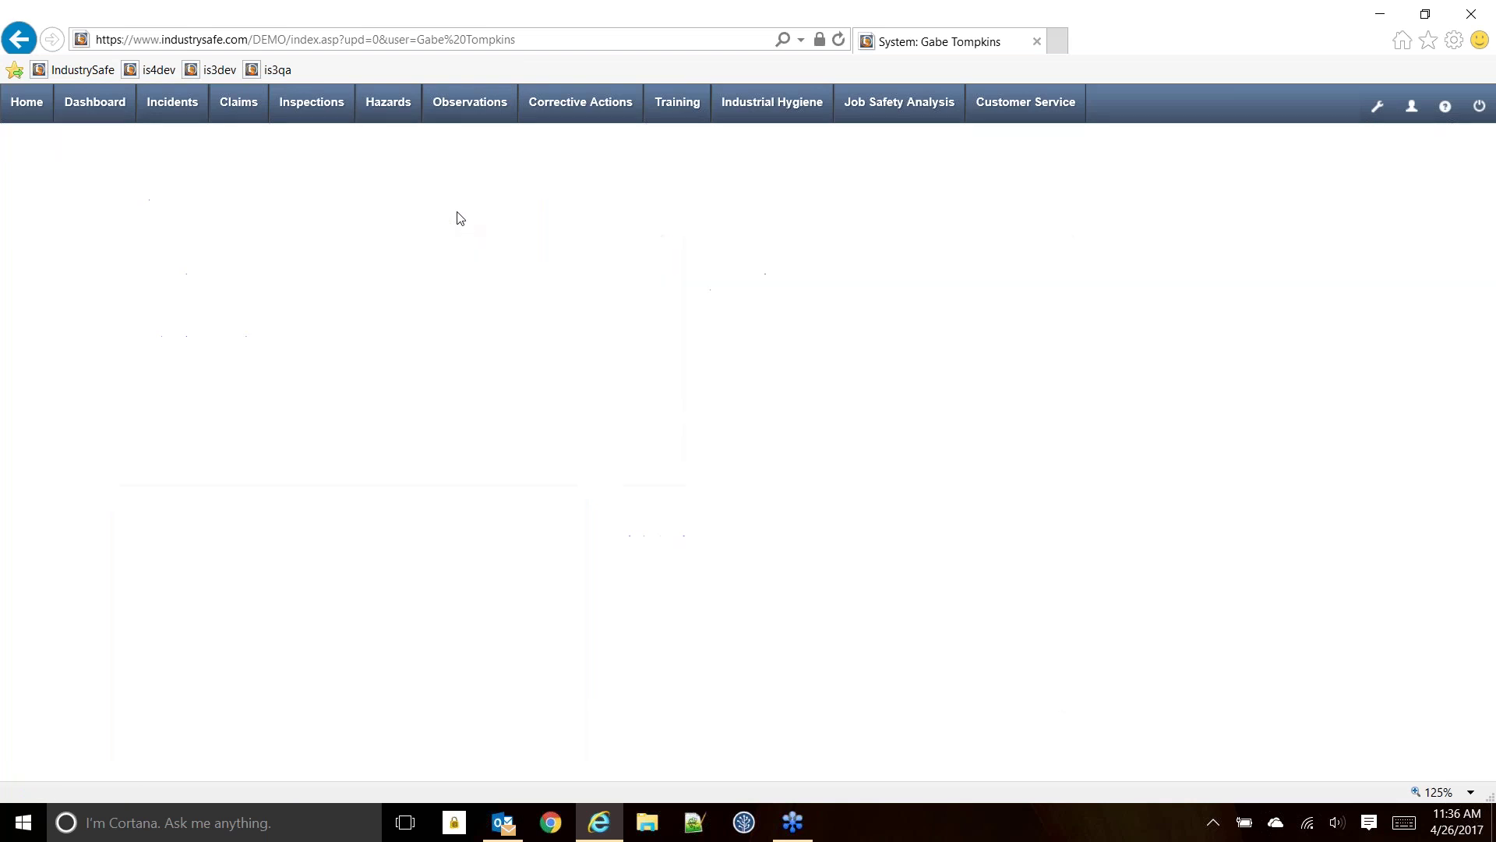
- Load the Job Safety Analysis form's Basic Information section and demonstrate repositioning the Task Name field
{"action": "left_click", "coordinate": [406, 293]}
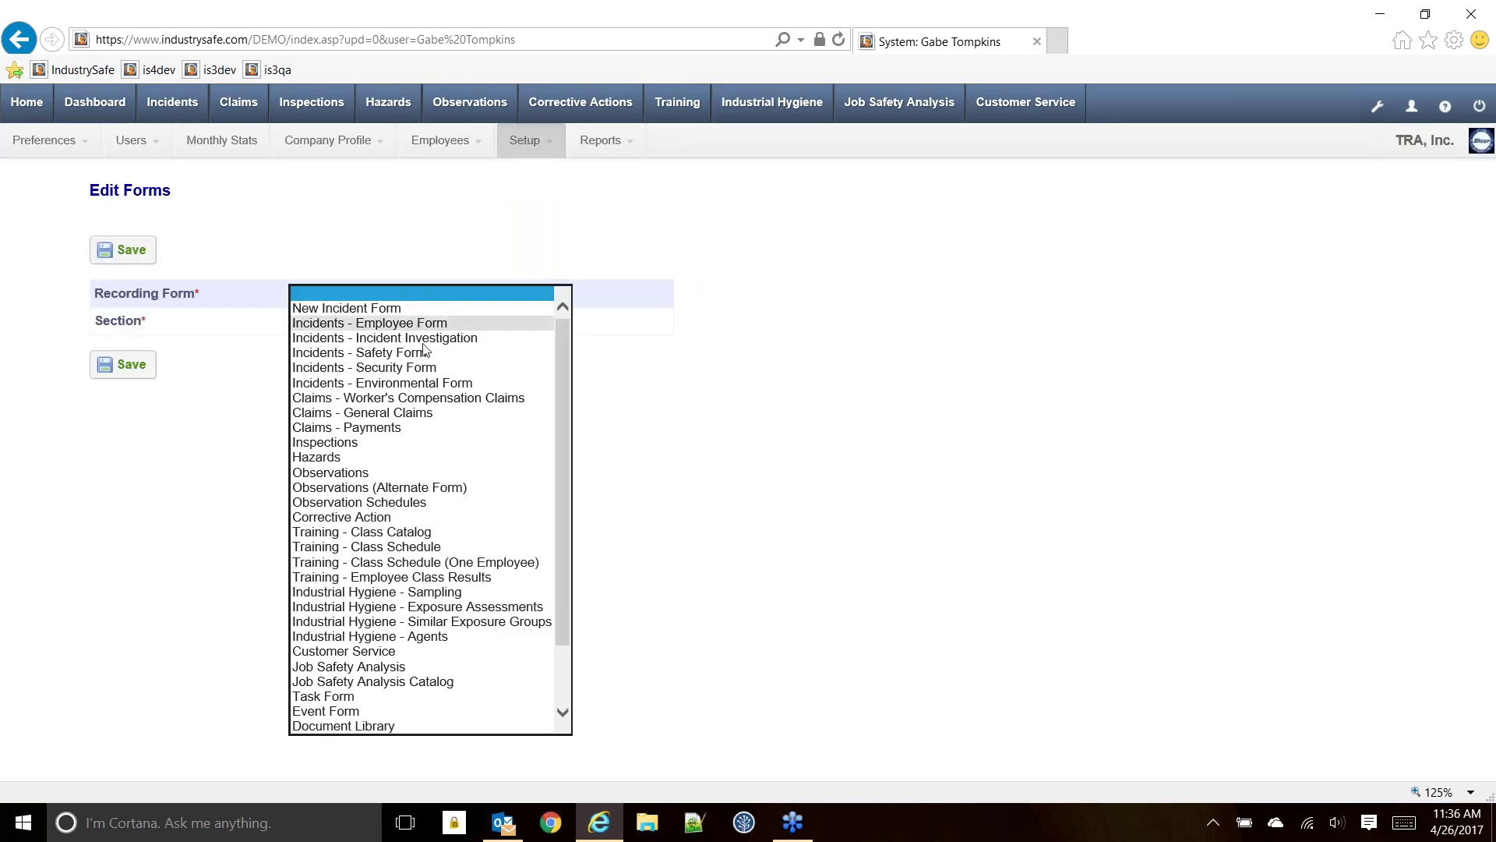
{"action": "left_click", "coordinate": [395, 666]}
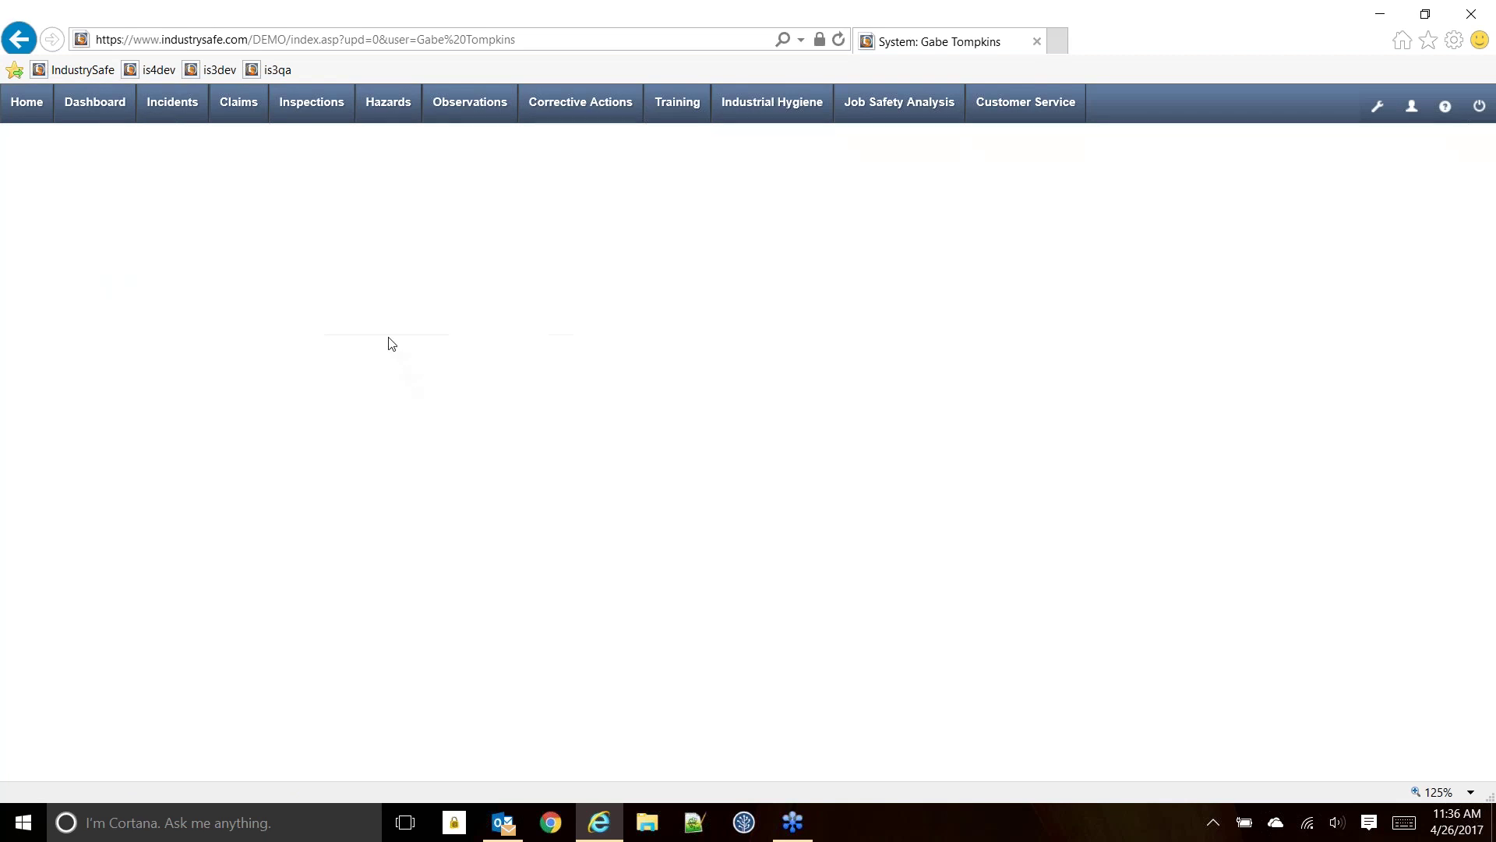
{"action": "left_click", "coordinate": [410, 325]}
{"action": "left_click", "coordinate": [411, 328]}
{"action": "left_click", "coordinate": [374, 341]}
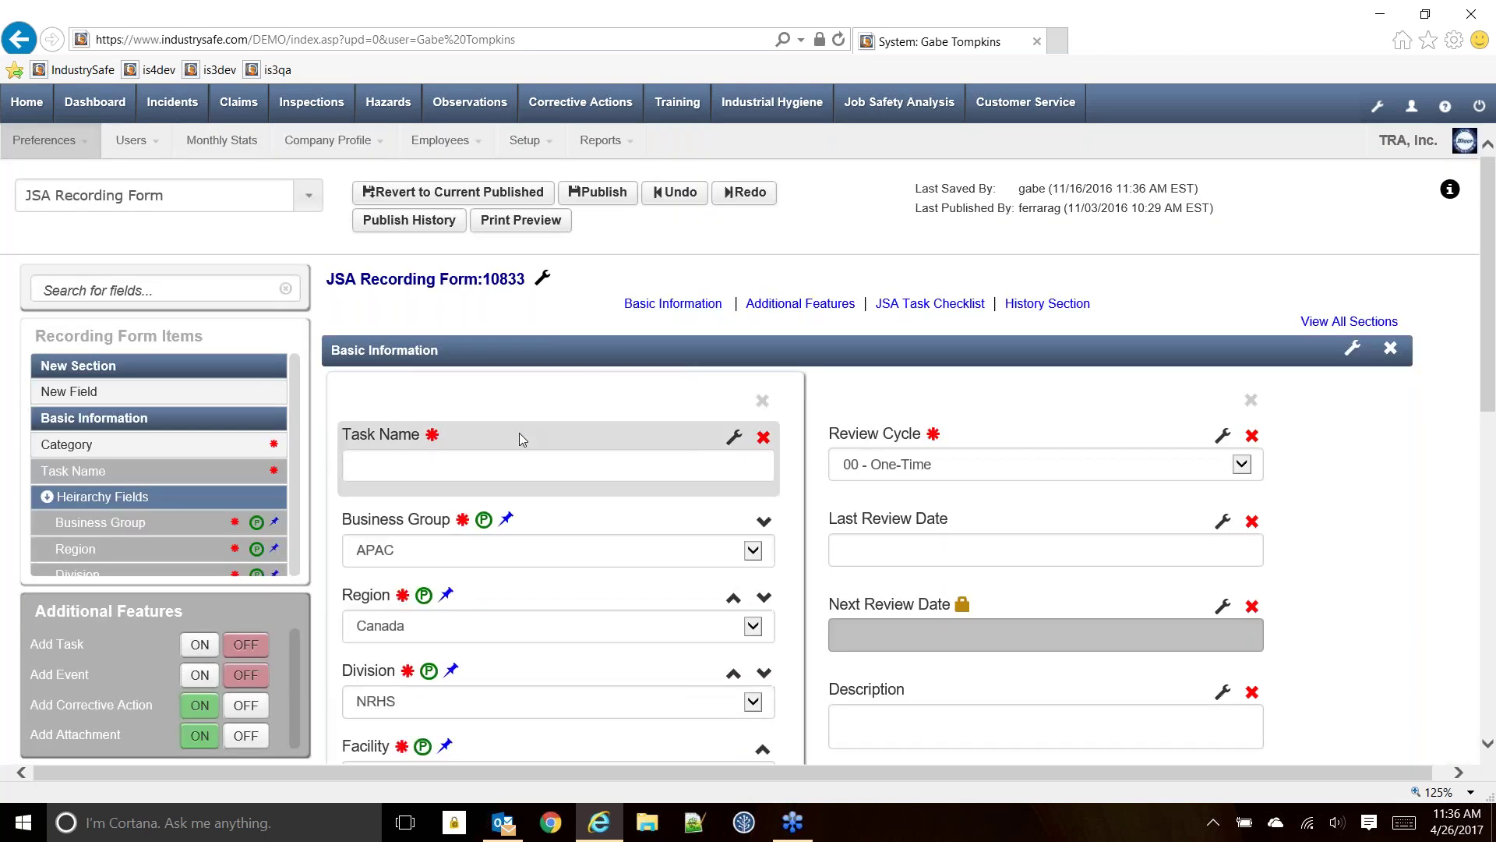
{"action": "mouse_move", "coordinate": [515, 436]}
{"action": "left_mouse_down"}
{"action": "mouse_move", "coordinate": [518, 561]}
{"action": "mouse_move", "coordinate": [507, 438]}
{"action": "left_mouse_up"}
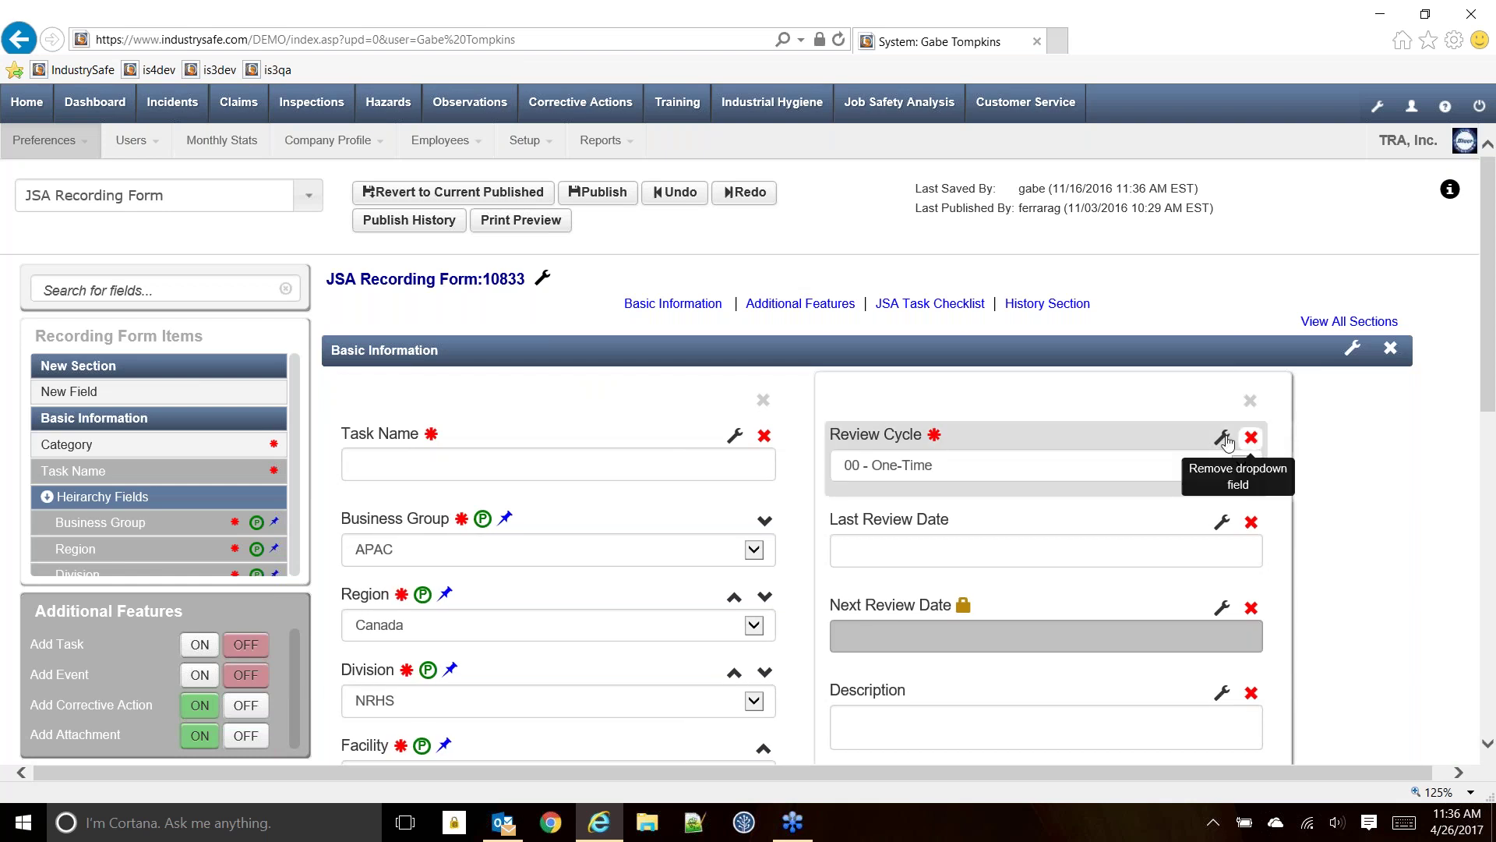
{"action": "scroll", "coordinate": [1367, 440], "scroll_direction": "down", "scroll_amount": 3}
{"action": "scroll", "coordinate": [815, 400], "scroll_direction": "up", "scroll_amount": 3}
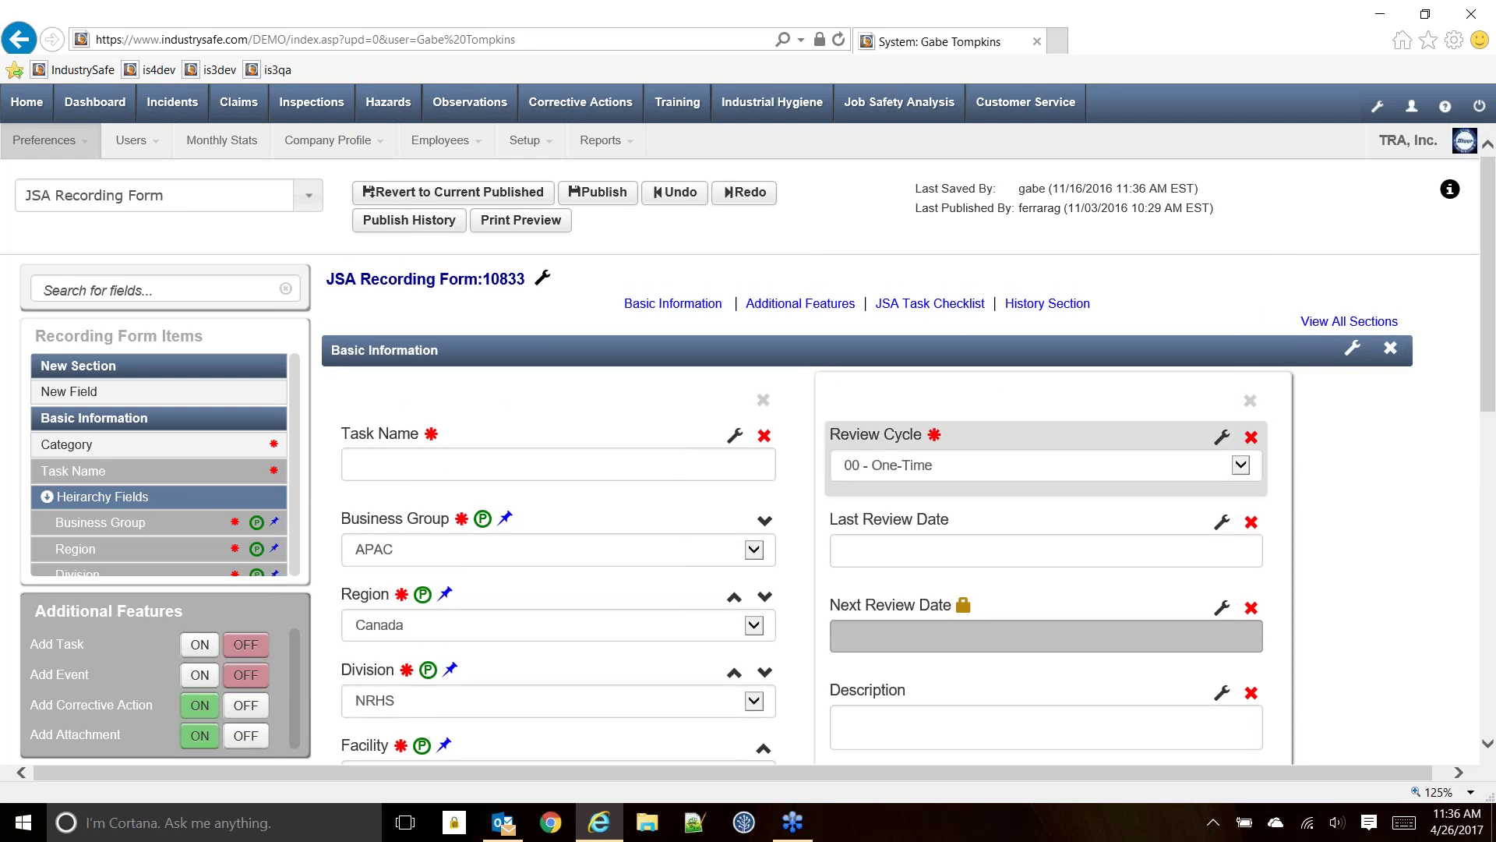
- Inspect Review Cycle's properties, keeping it Required, then switch to the JSA Task Checklist section
{"action": "left_click", "coordinate": [1222, 436]}
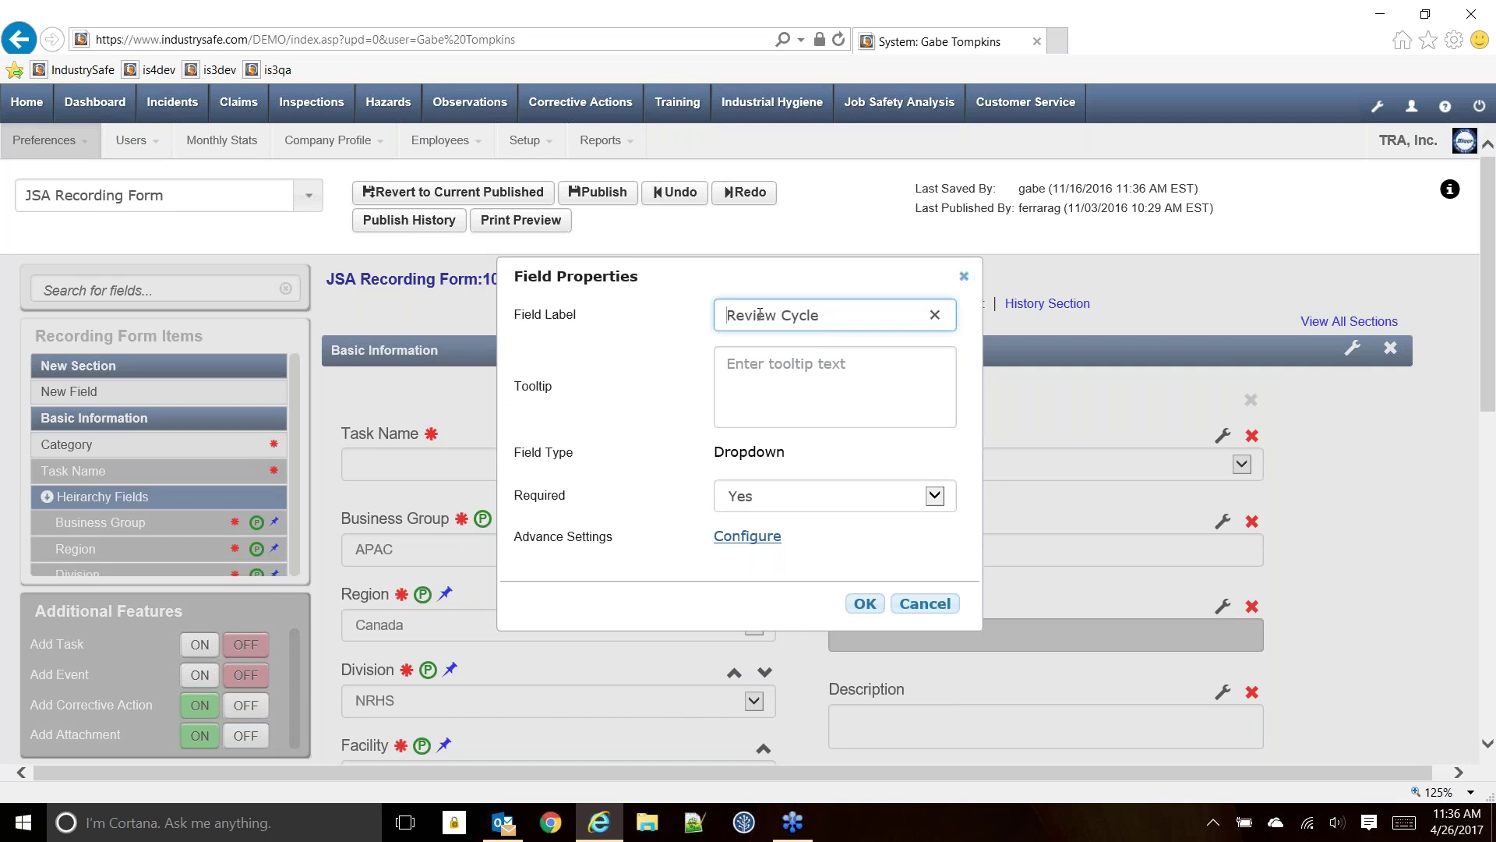
{"action": "left_click", "coordinate": [770, 505]}
{"action": "left_click", "coordinate": [771, 498]}
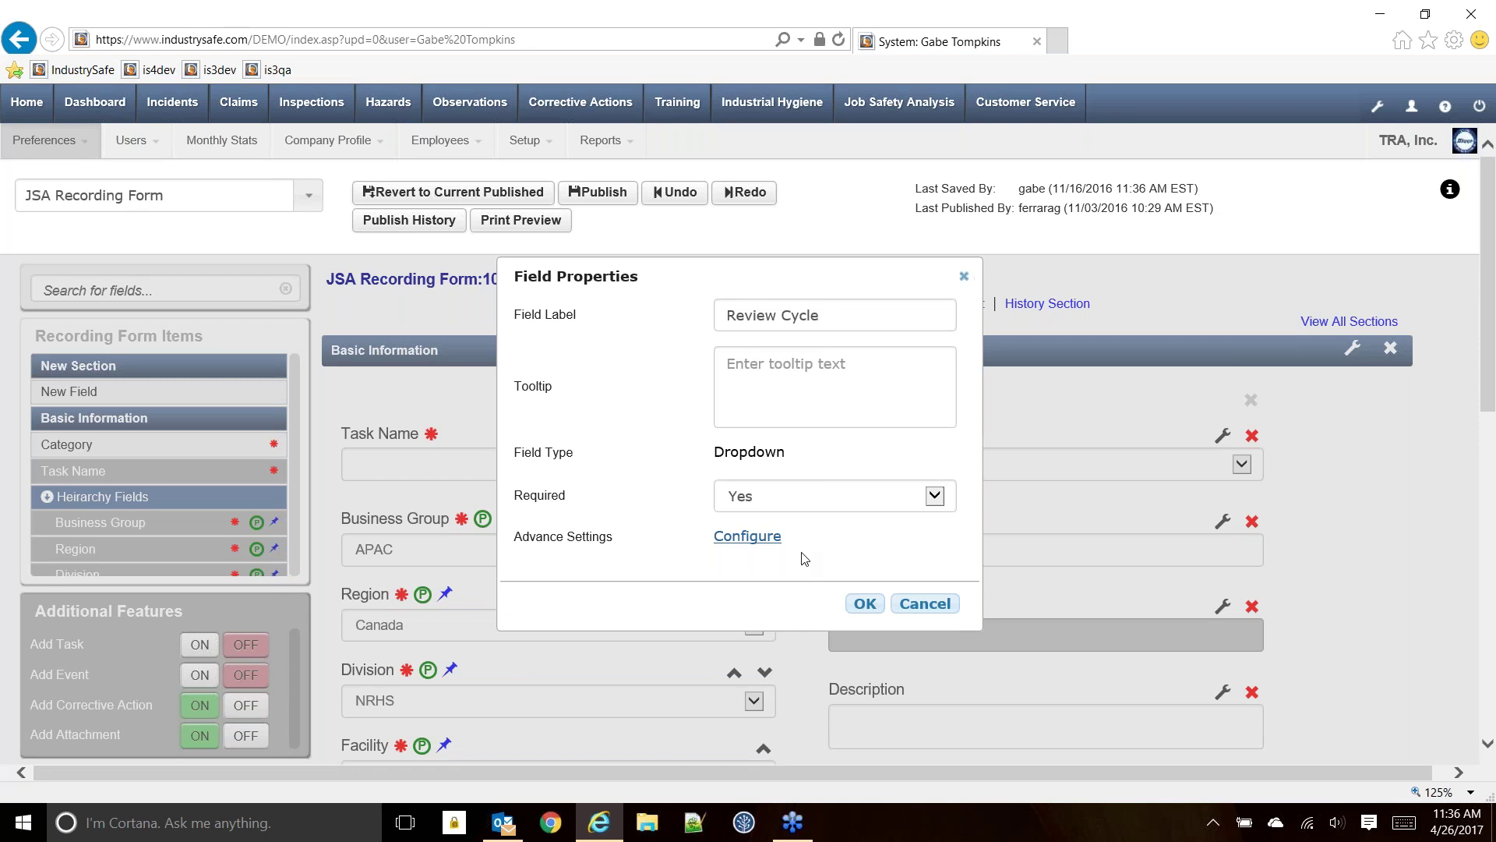
{"action": "left_click", "coordinate": [924, 604]}
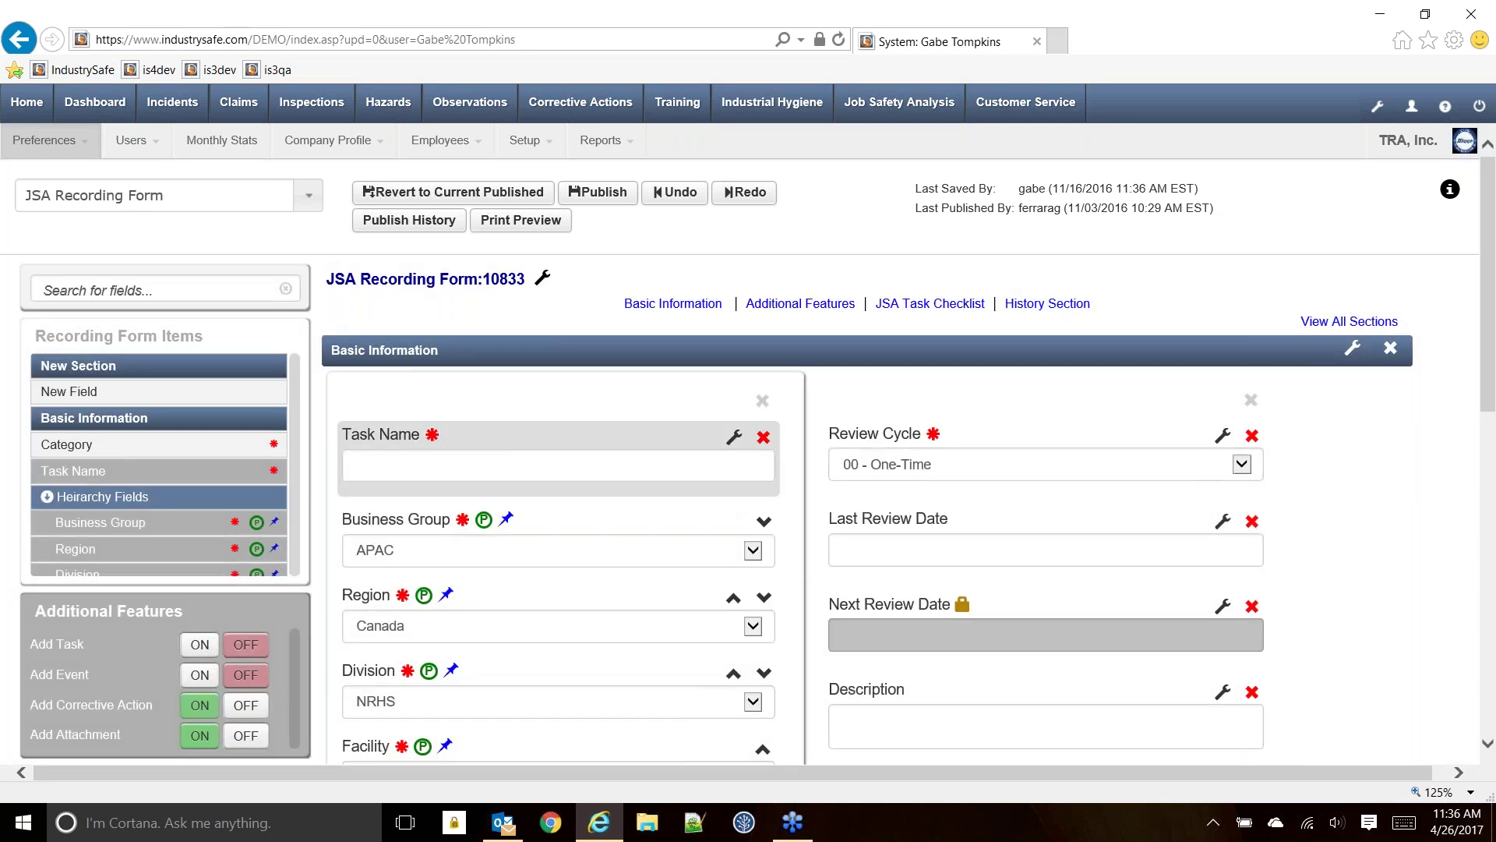
{"action": "left_click", "coordinate": [925, 308]}
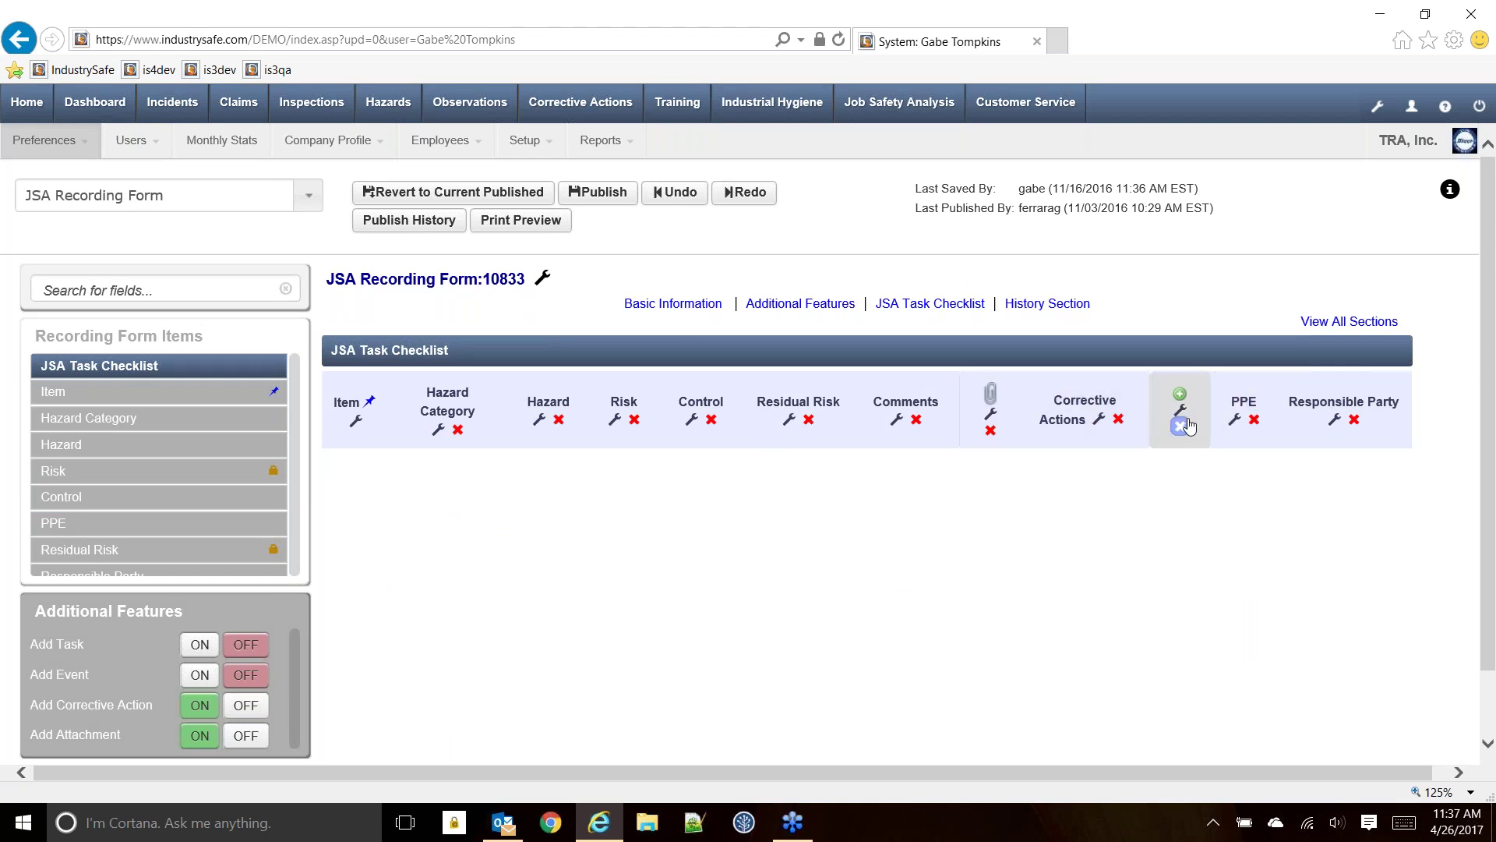
{"action": "left_click", "coordinate": [789, 420]}
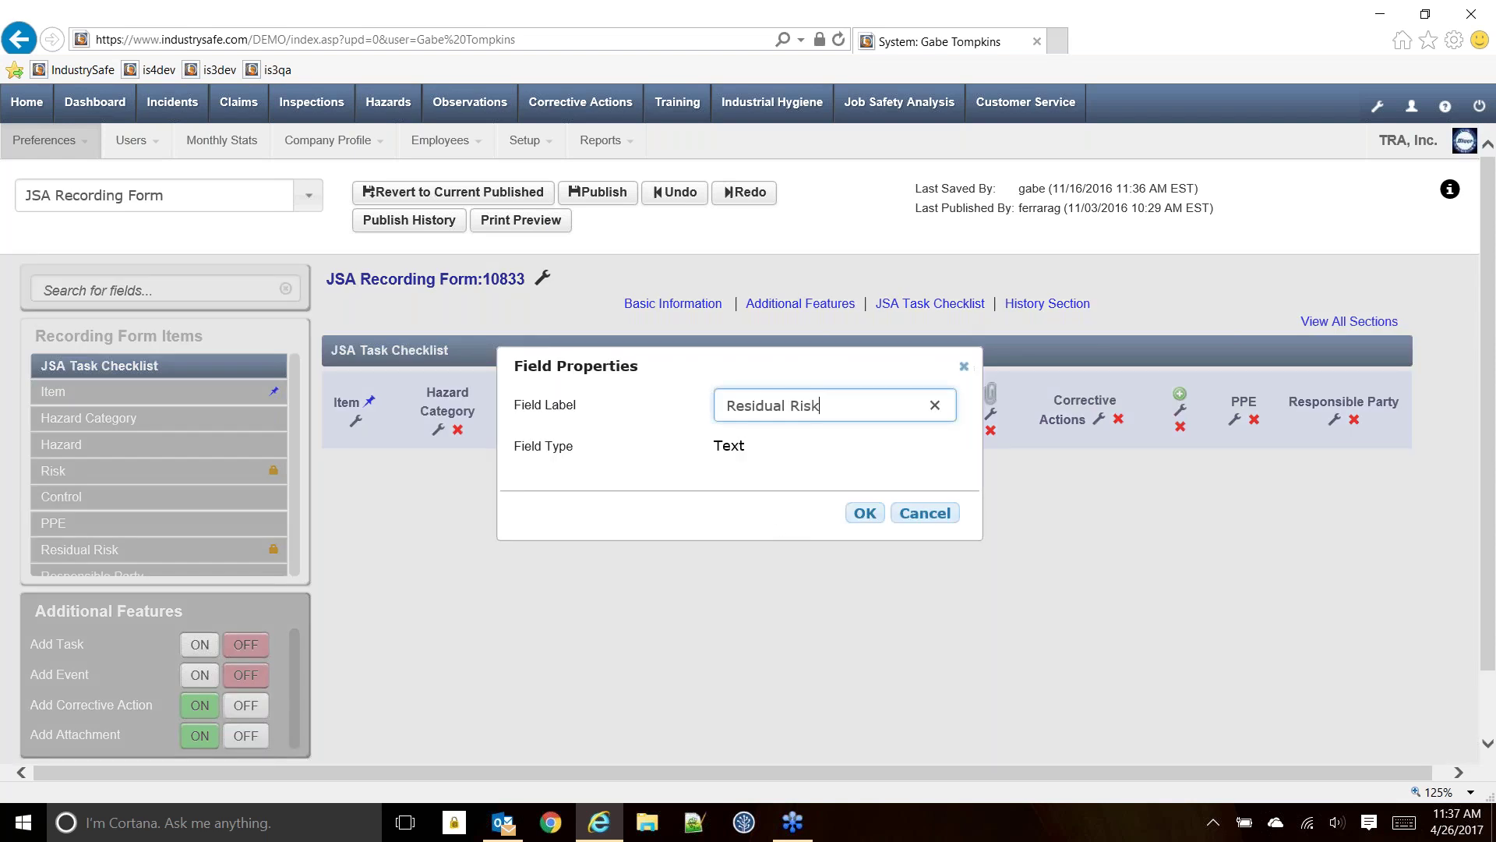
{"action": "left_click", "coordinate": [925, 513]}
{"action": "left_click", "coordinate": [612, 420]}
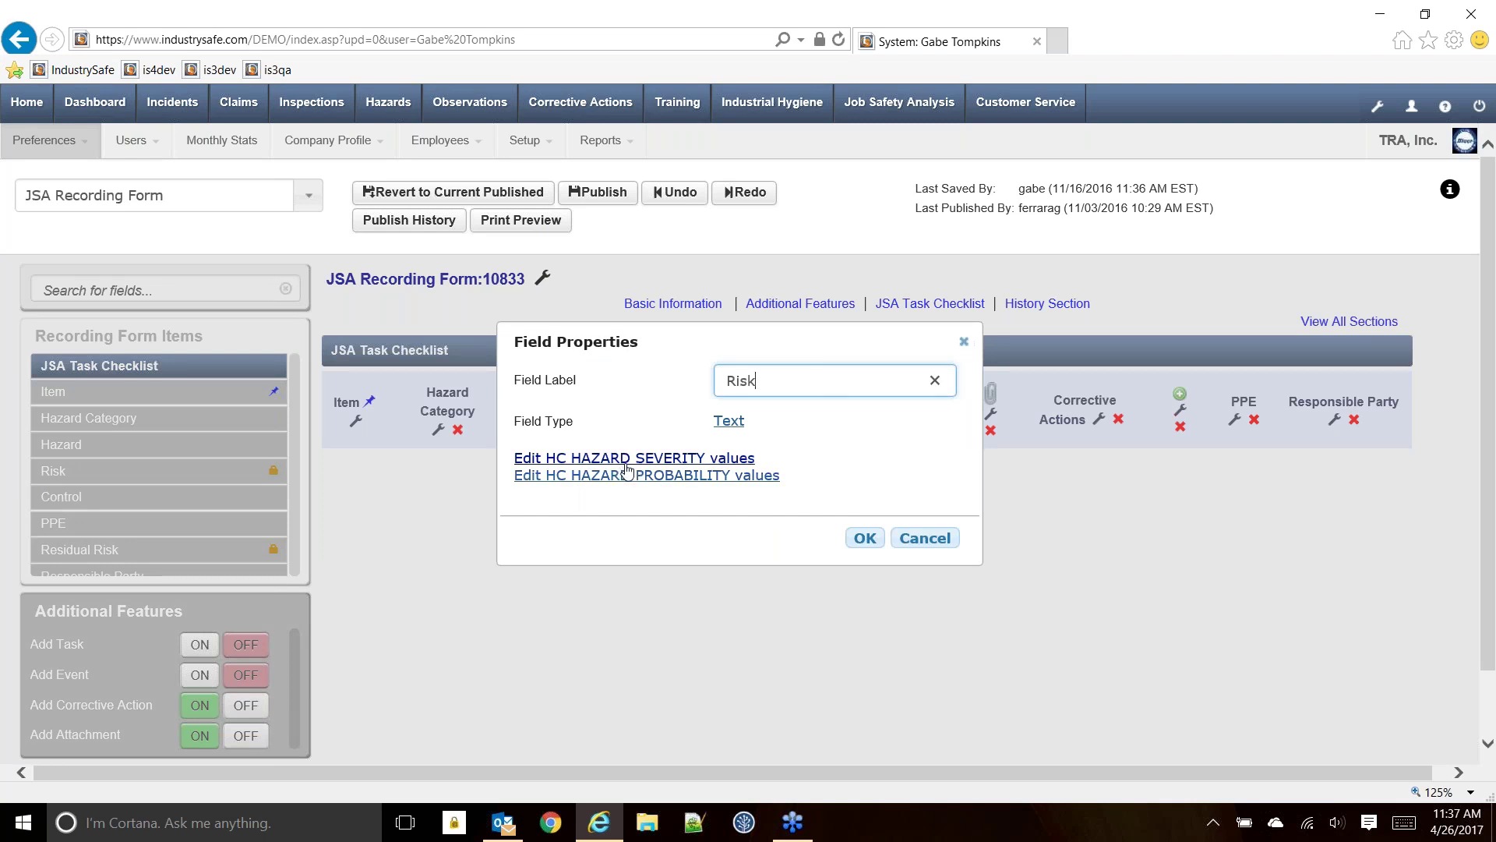
{"action": "left_click", "coordinate": [627, 463]}
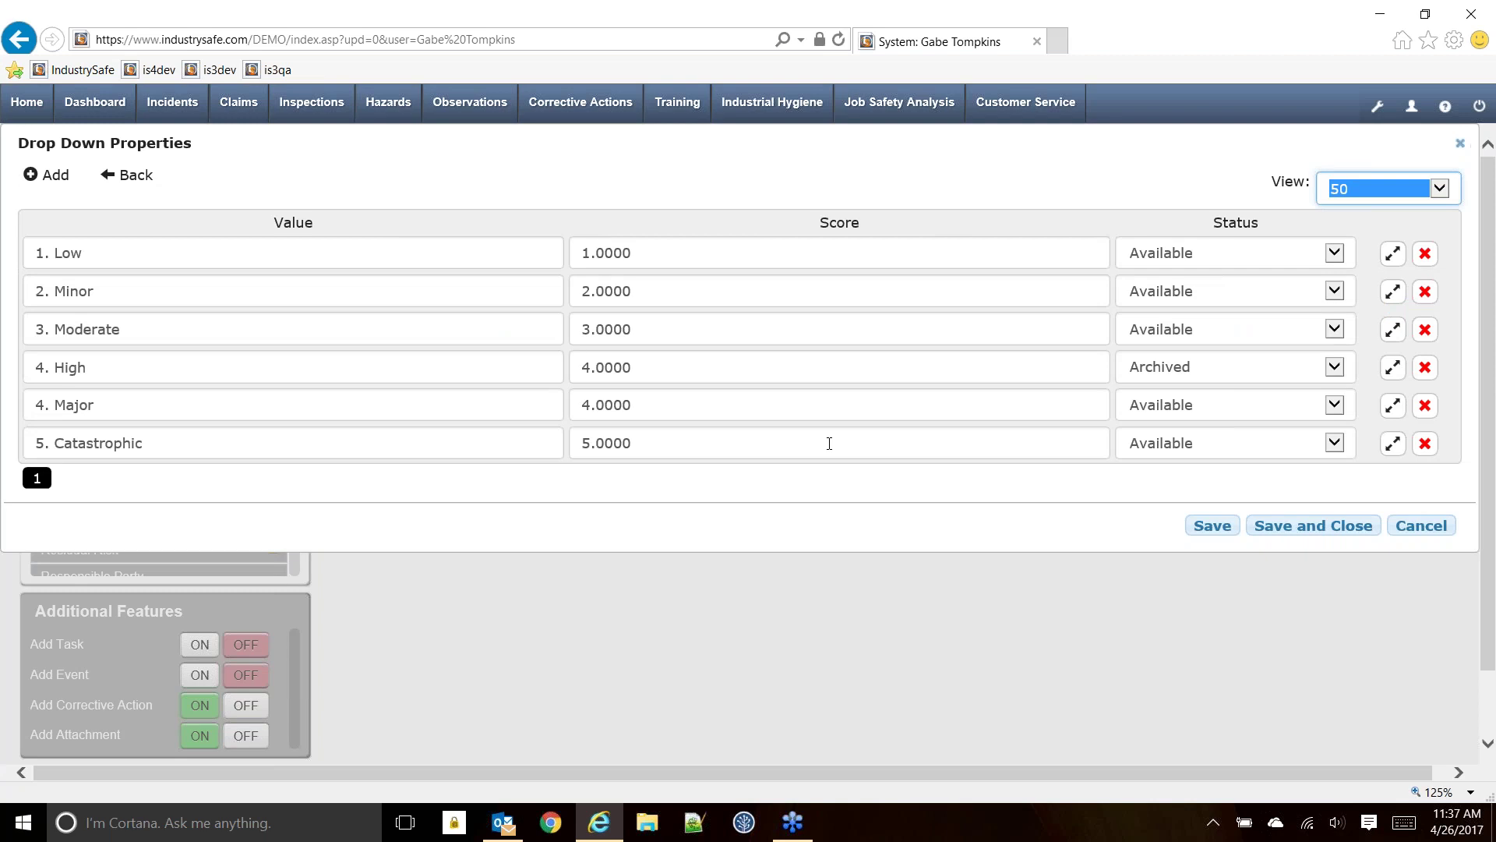
{"action": "left_click", "coordinate": [1420, 536]}
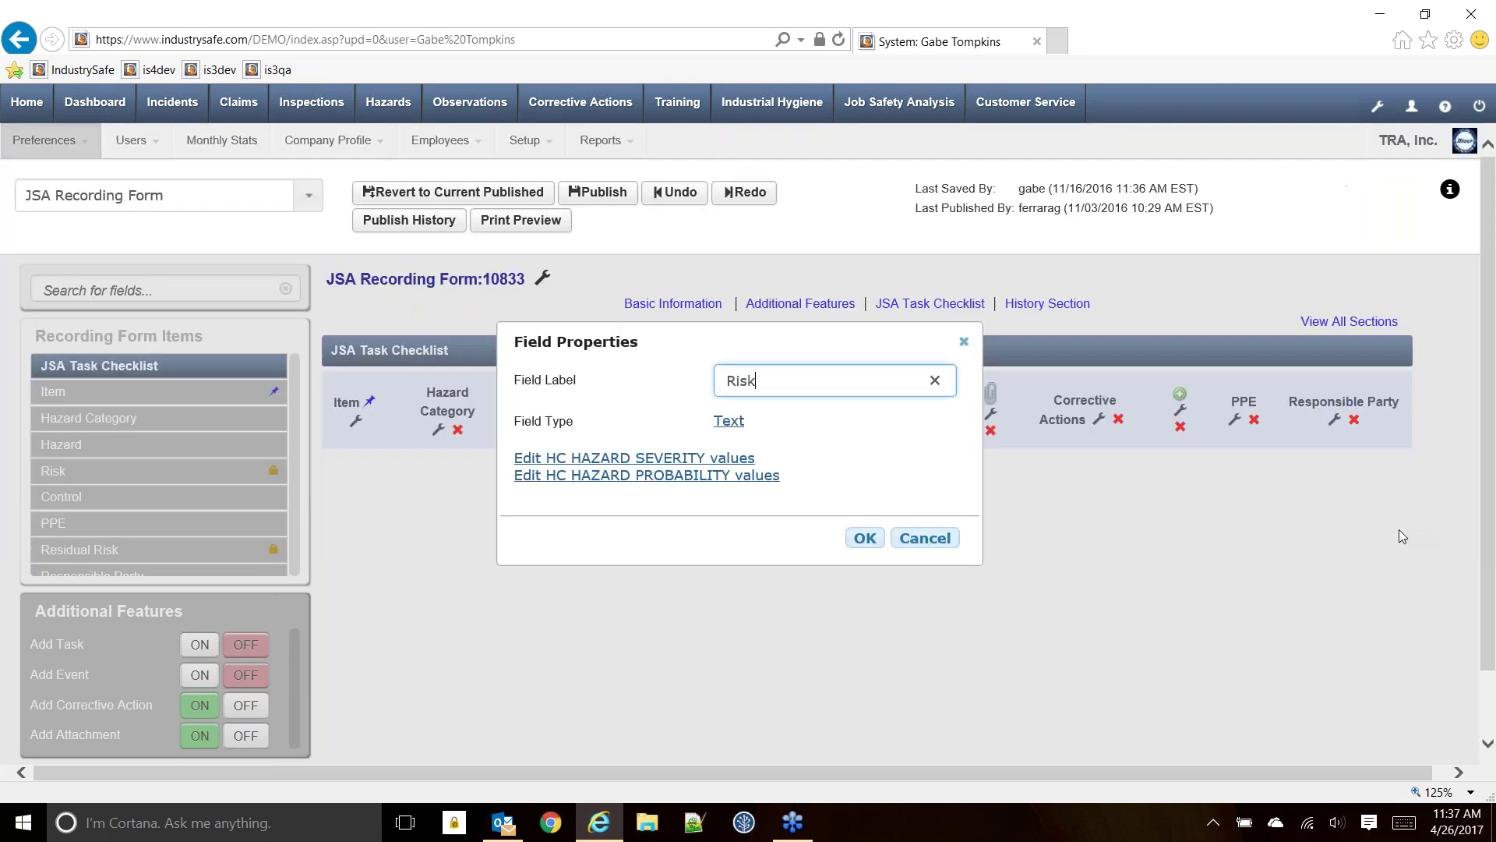
{"action": "left_click", "coordinate": [924, 539]}
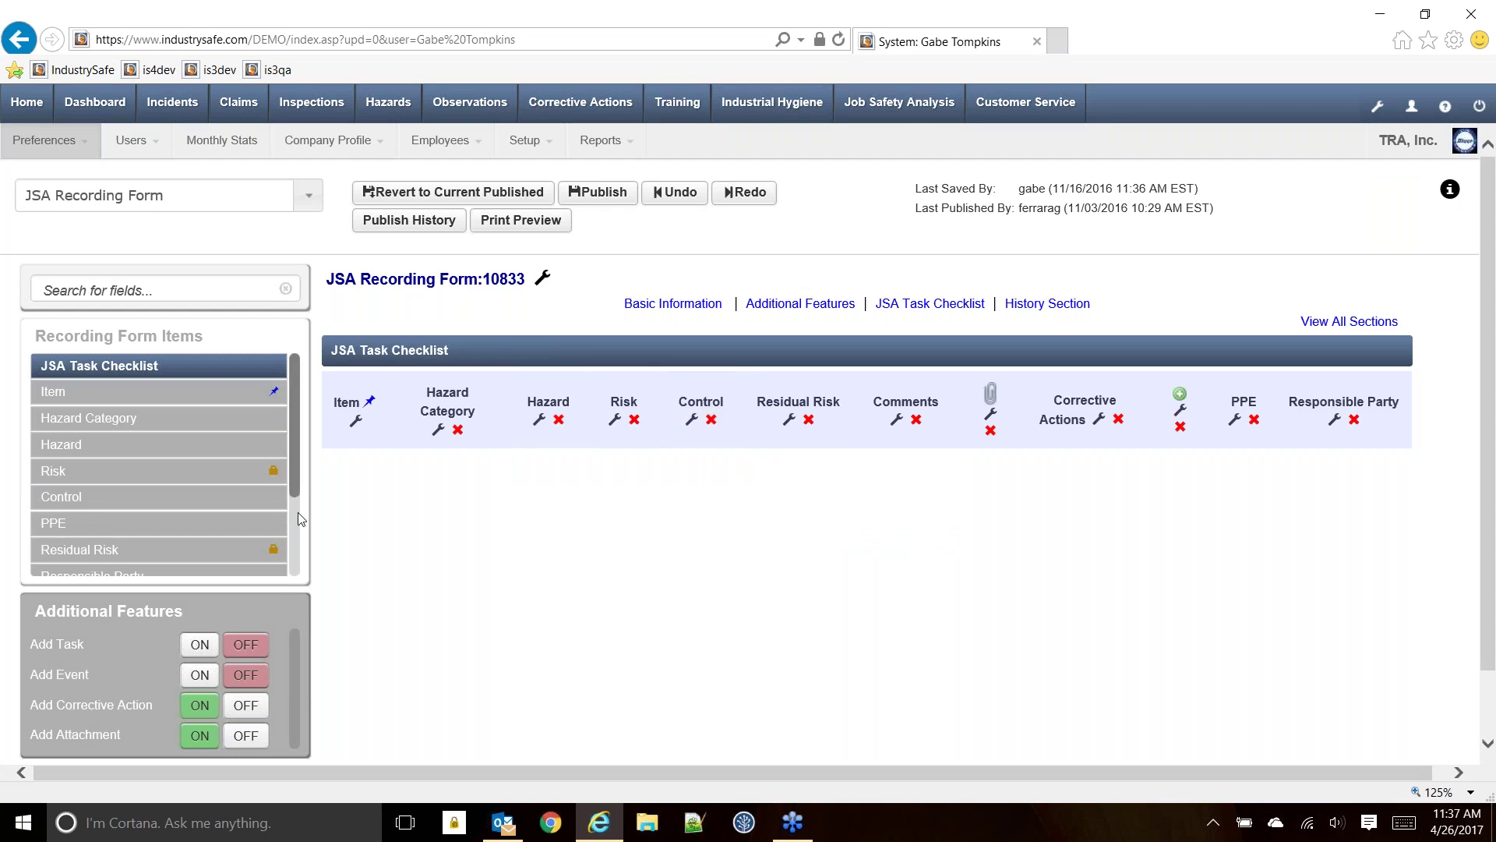
{"action": "scroll", "coordinate": [302, 397], "scroll_direction": "down", "scroll_amount": 1}
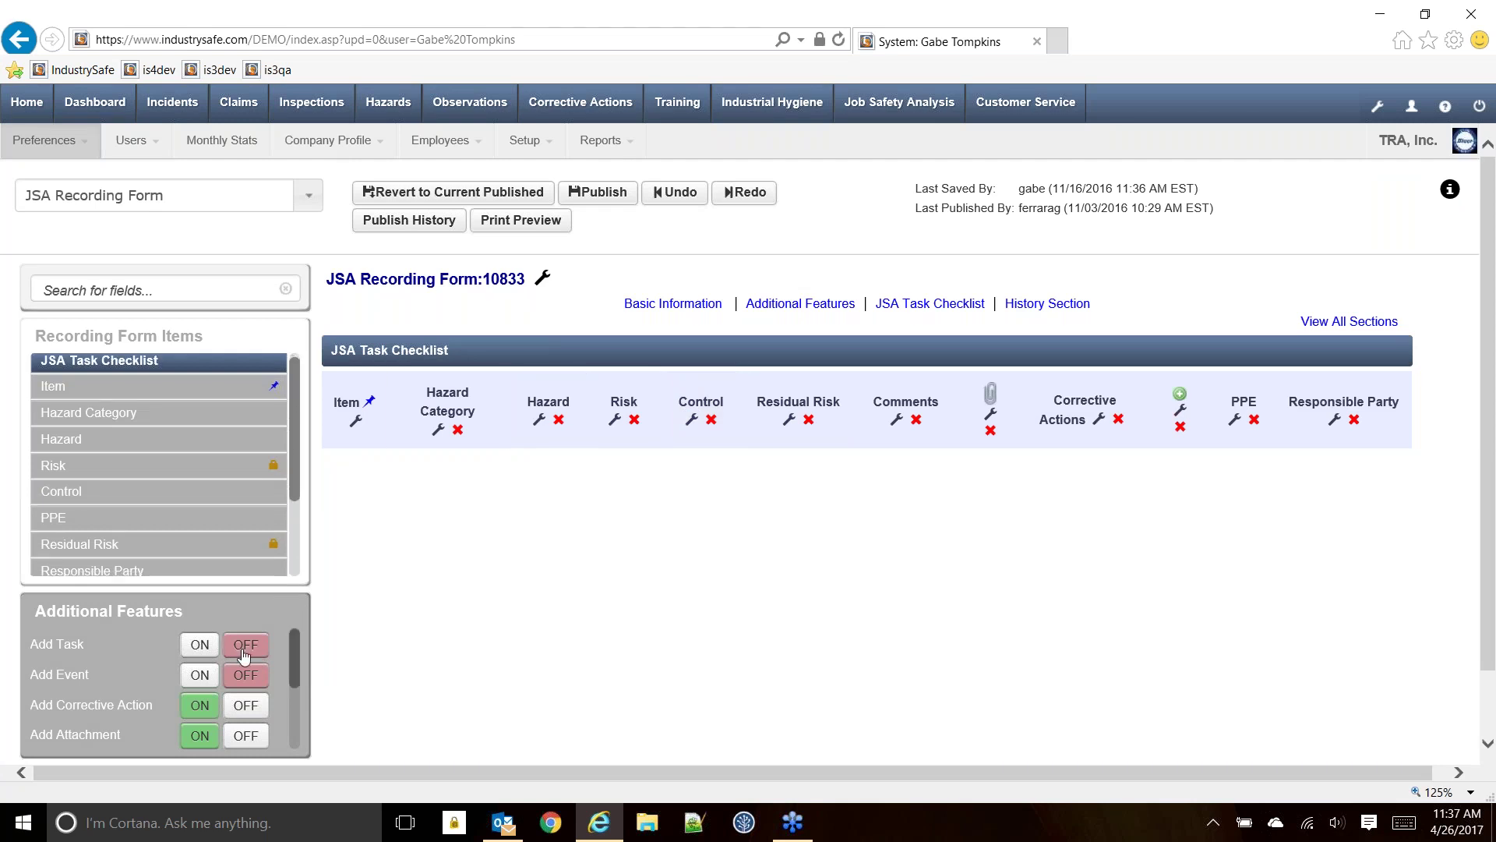
{"action": "scroll", "coordinate": [280, 659], "scroll_direction": "down", "scroll_amount": 1}
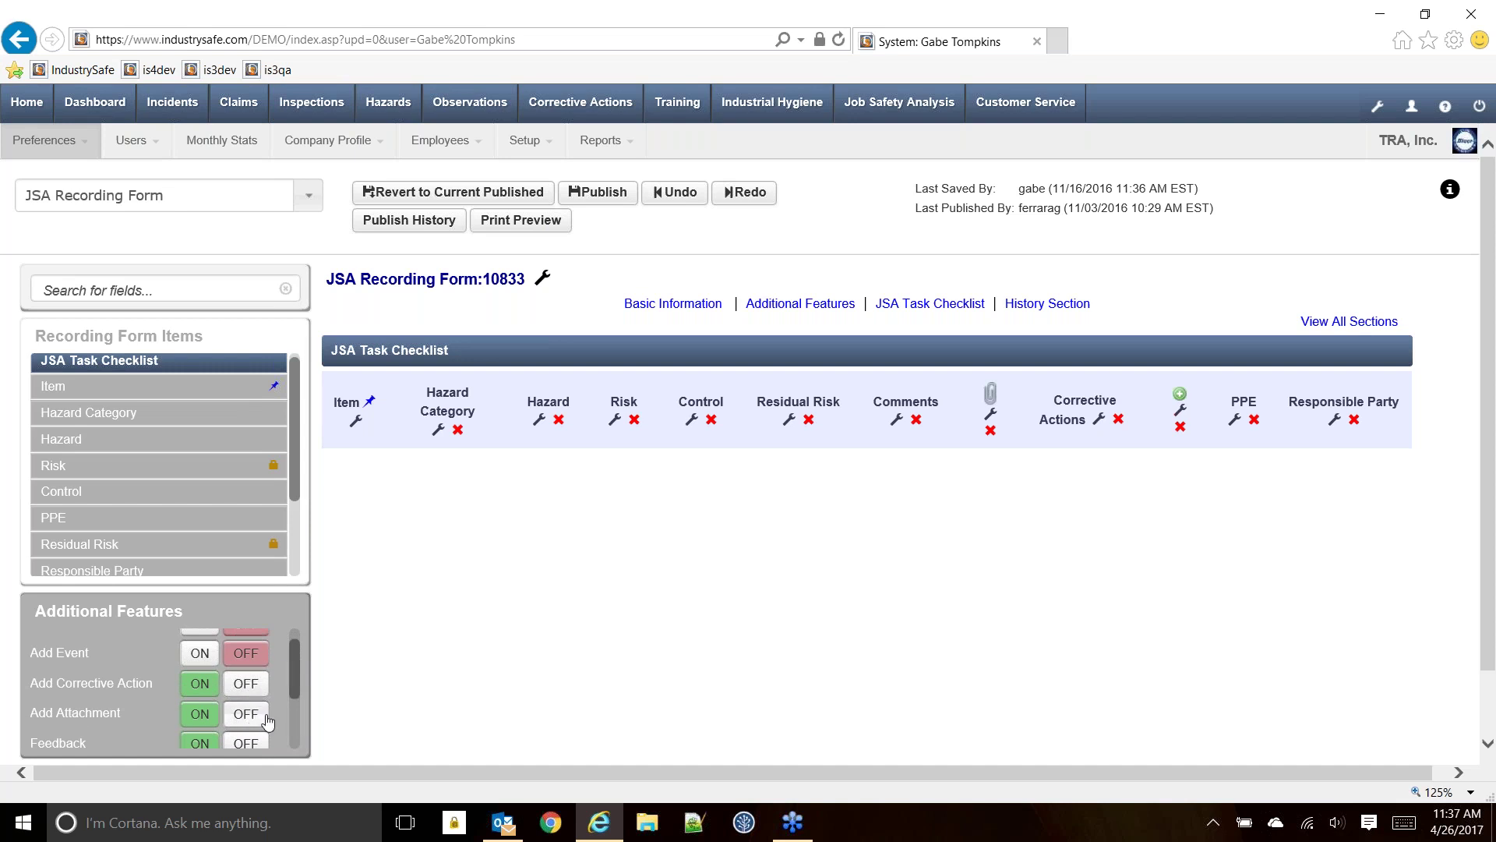
{"action": "scroll", "coordinate": [299, 686], "scroll_direction": "down", "scroll_amount": 3}
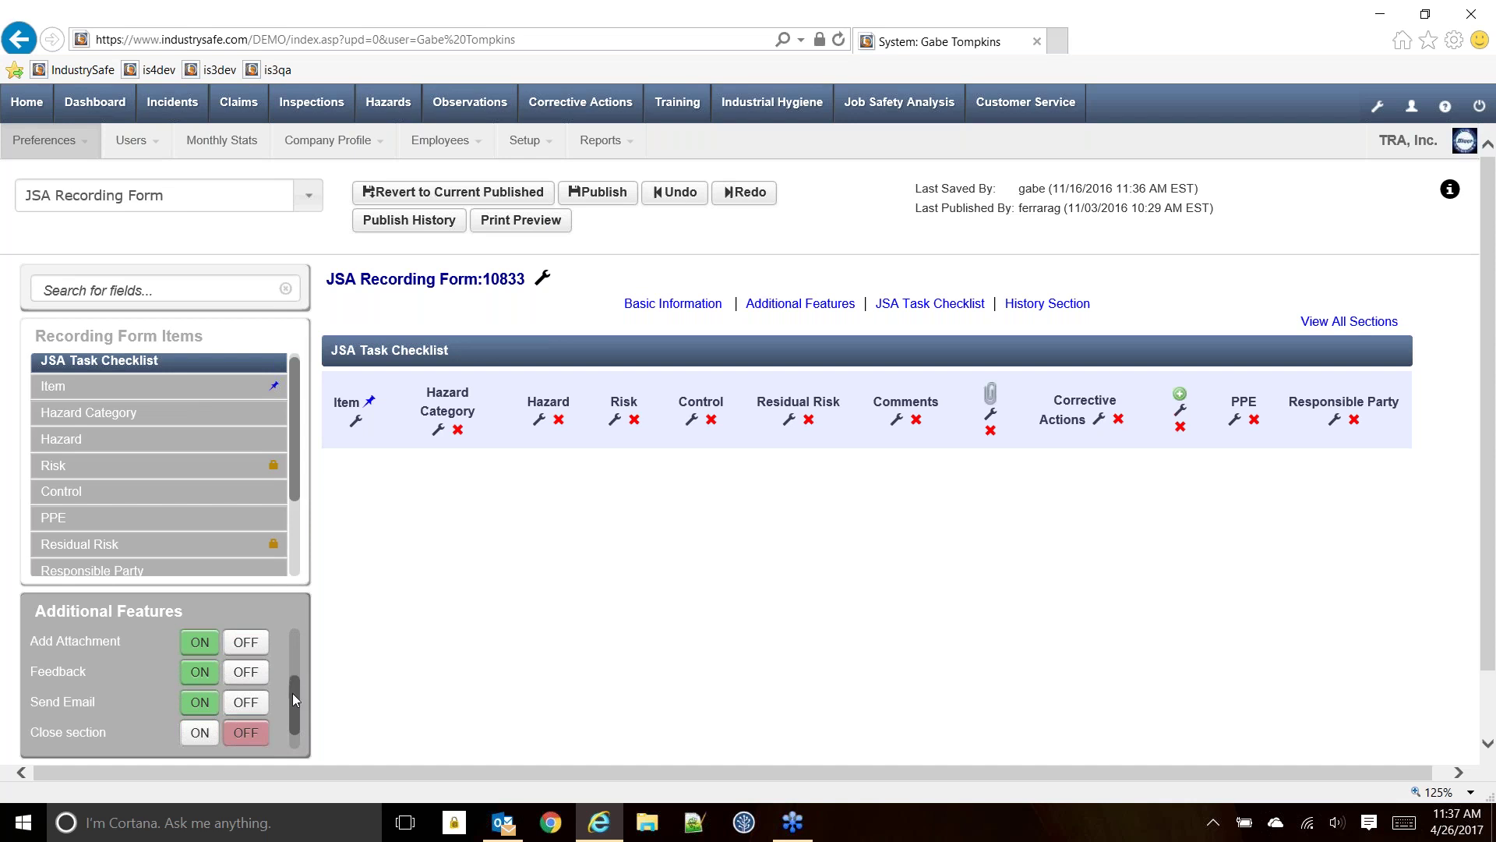
{"action": "scroll", "coordinate": [293, 690], "scroll_direction": "down", "scroll_amount": 1}
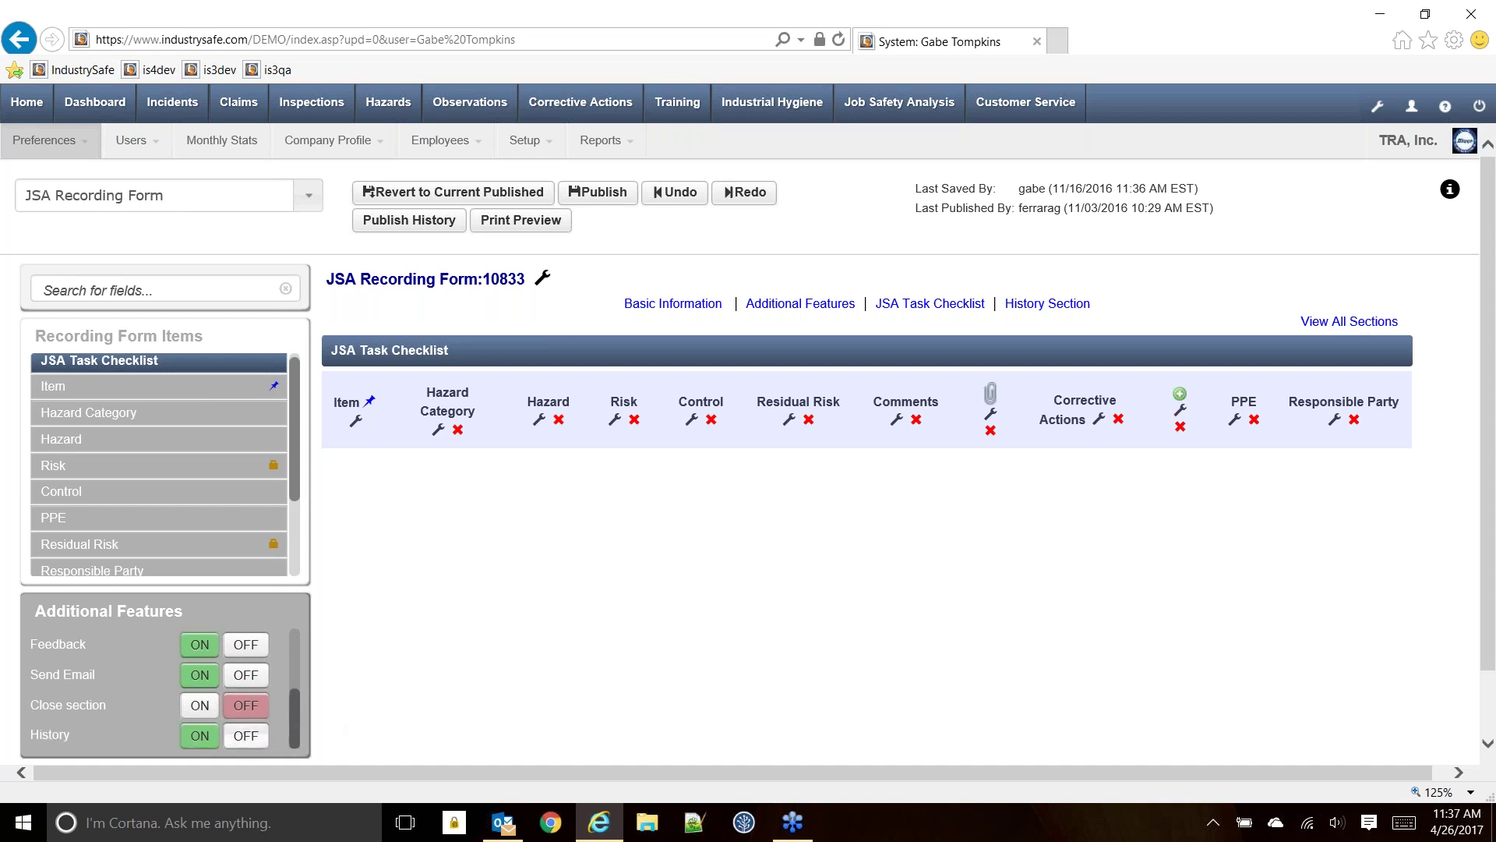
- View and cancel the form properties, then return to Setup > Edit Forms' recording form list
{"action": "left_click", "coordinate": [543, 280]}
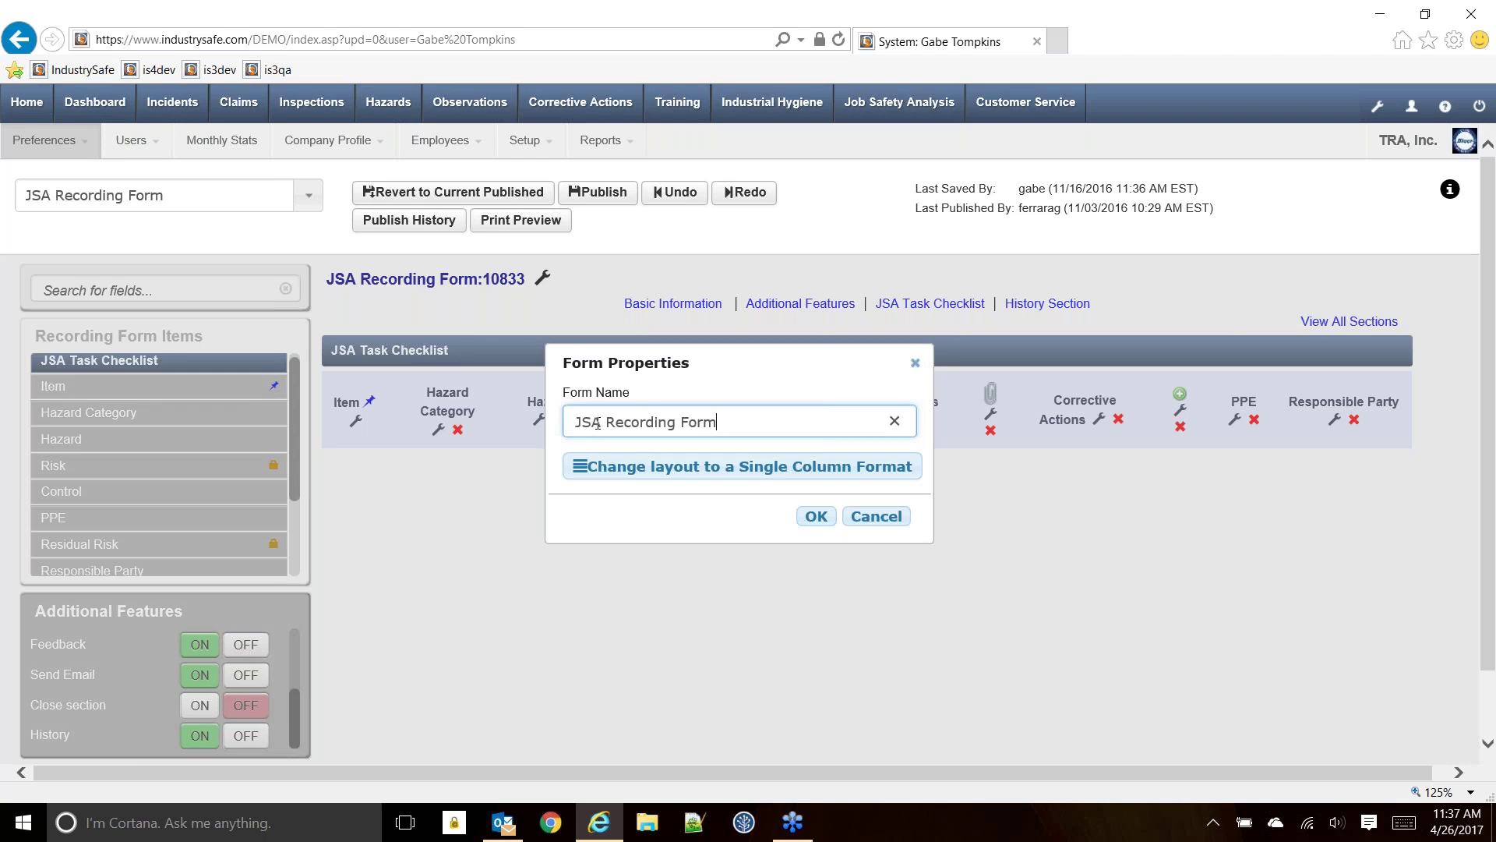
{"action": "left_click", "coordinate": [884, 520]}
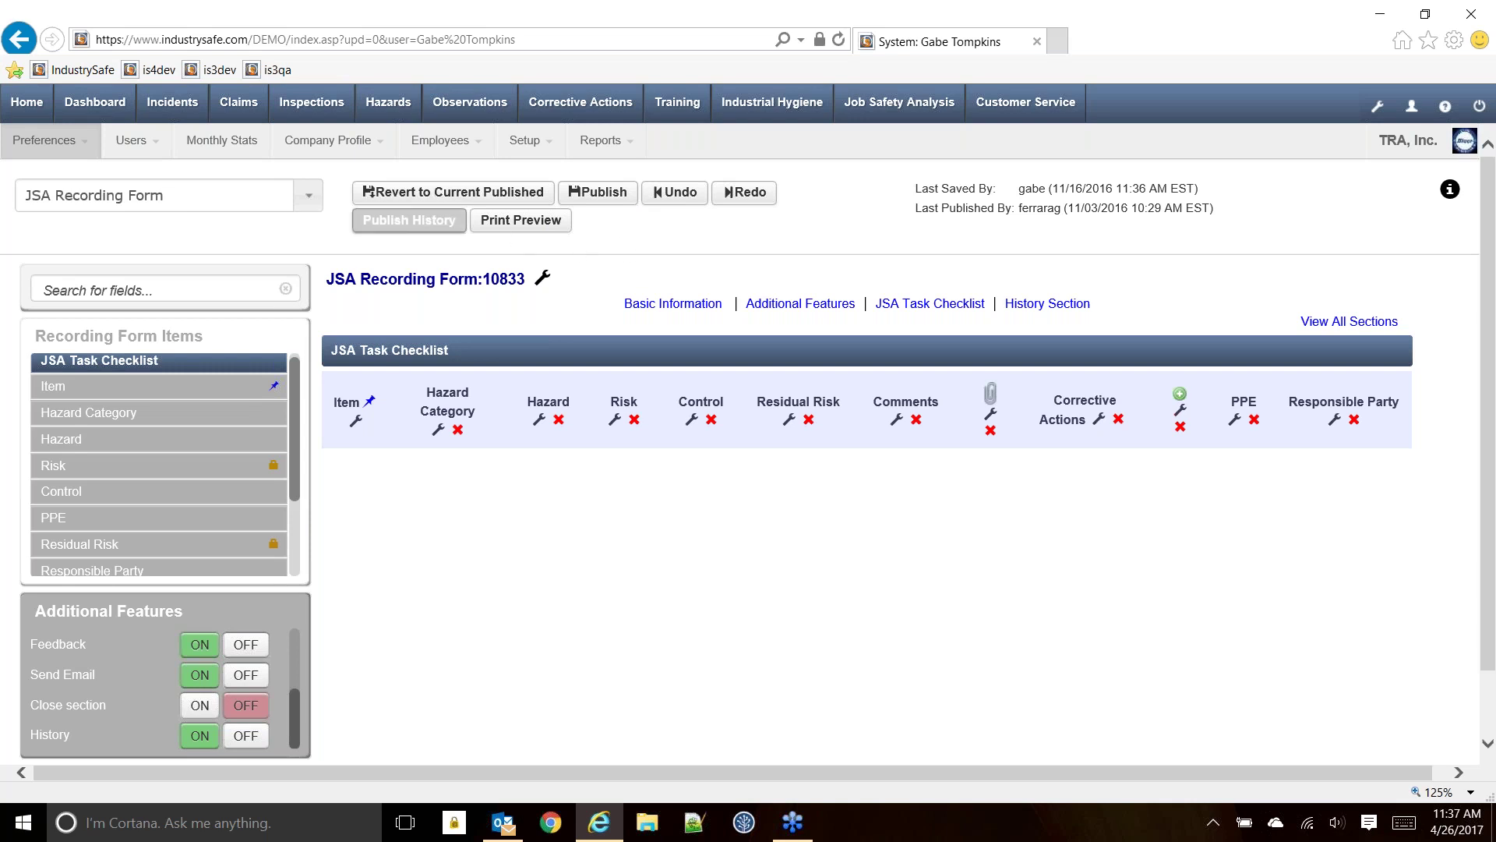
{"action": "left_click", "coordinate": [552, 148]}
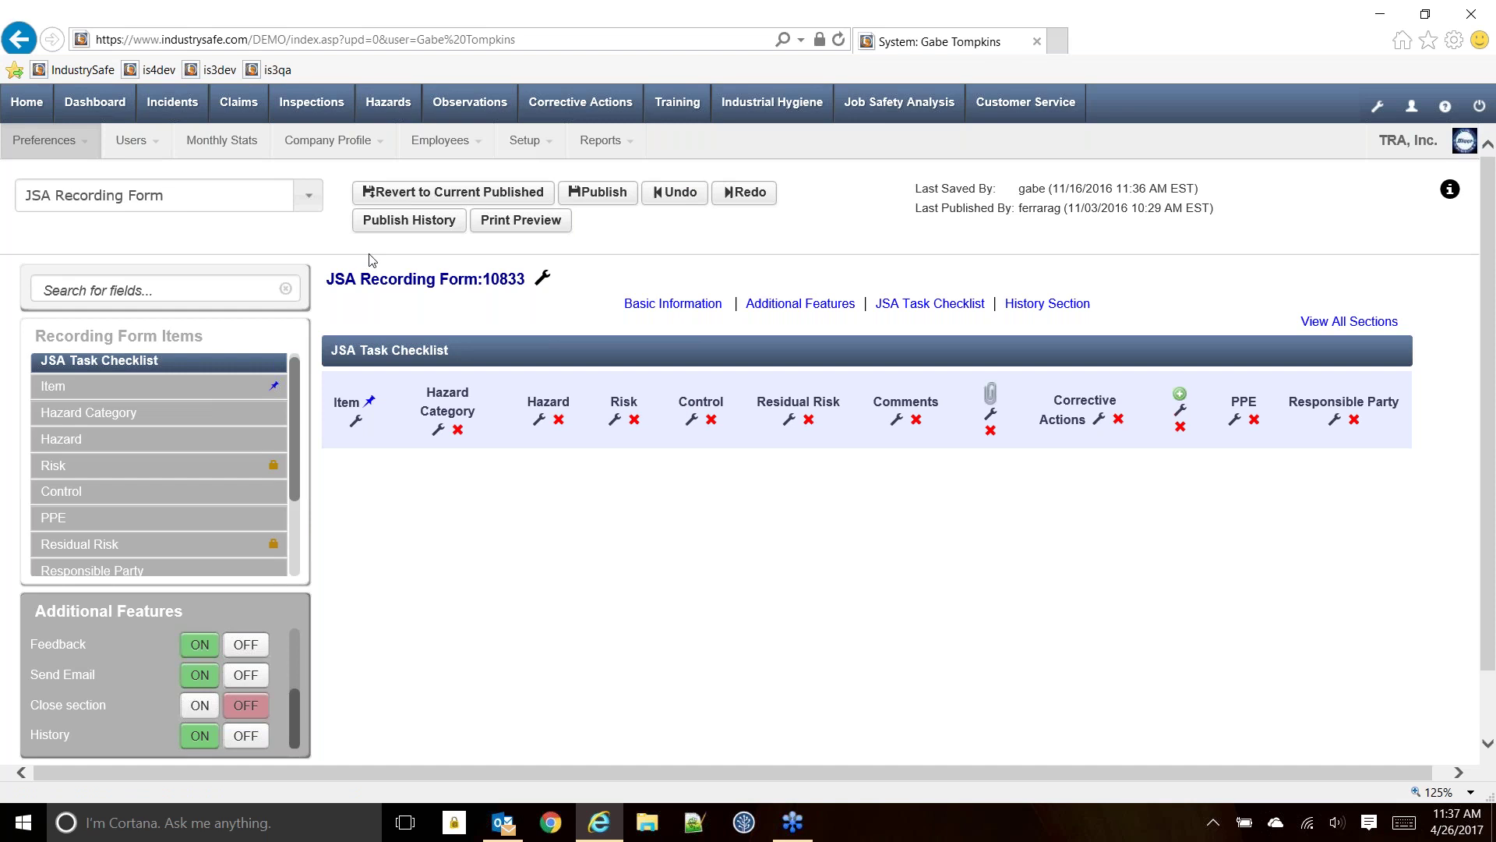
{"action": "left_click", "coordinate": [428, 296]}
- Review JSA Email Alerts, leaving the Feedback alert Available, then select the Corrective Action form
{"action": "left_click", "coordinate": [358, 664]}
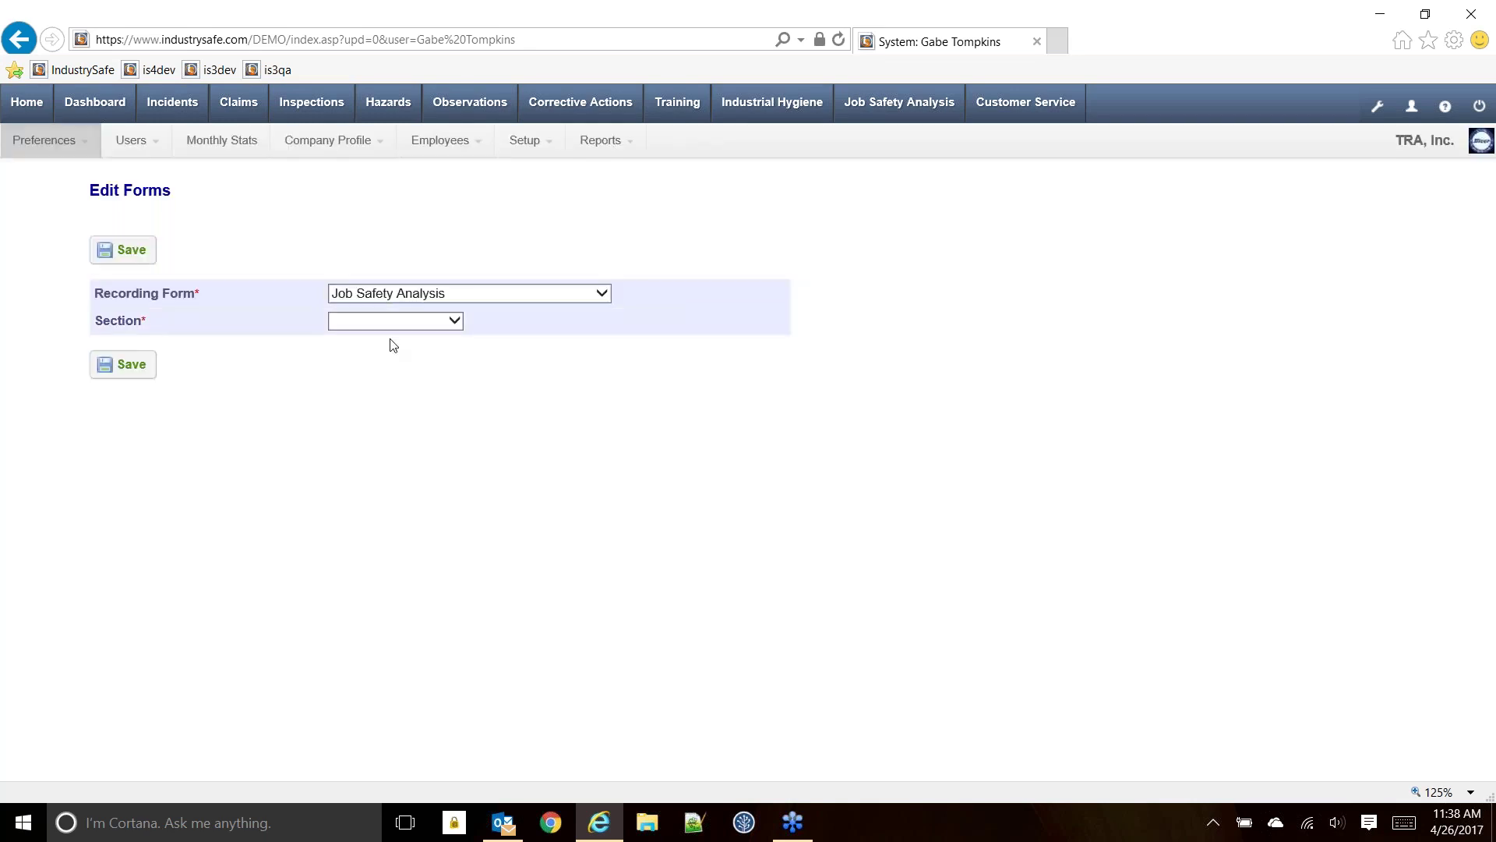
{"action": "left_click", "coordinate": [406, 323]}
{"action": "left_click", "coordinate": [395, 382]}
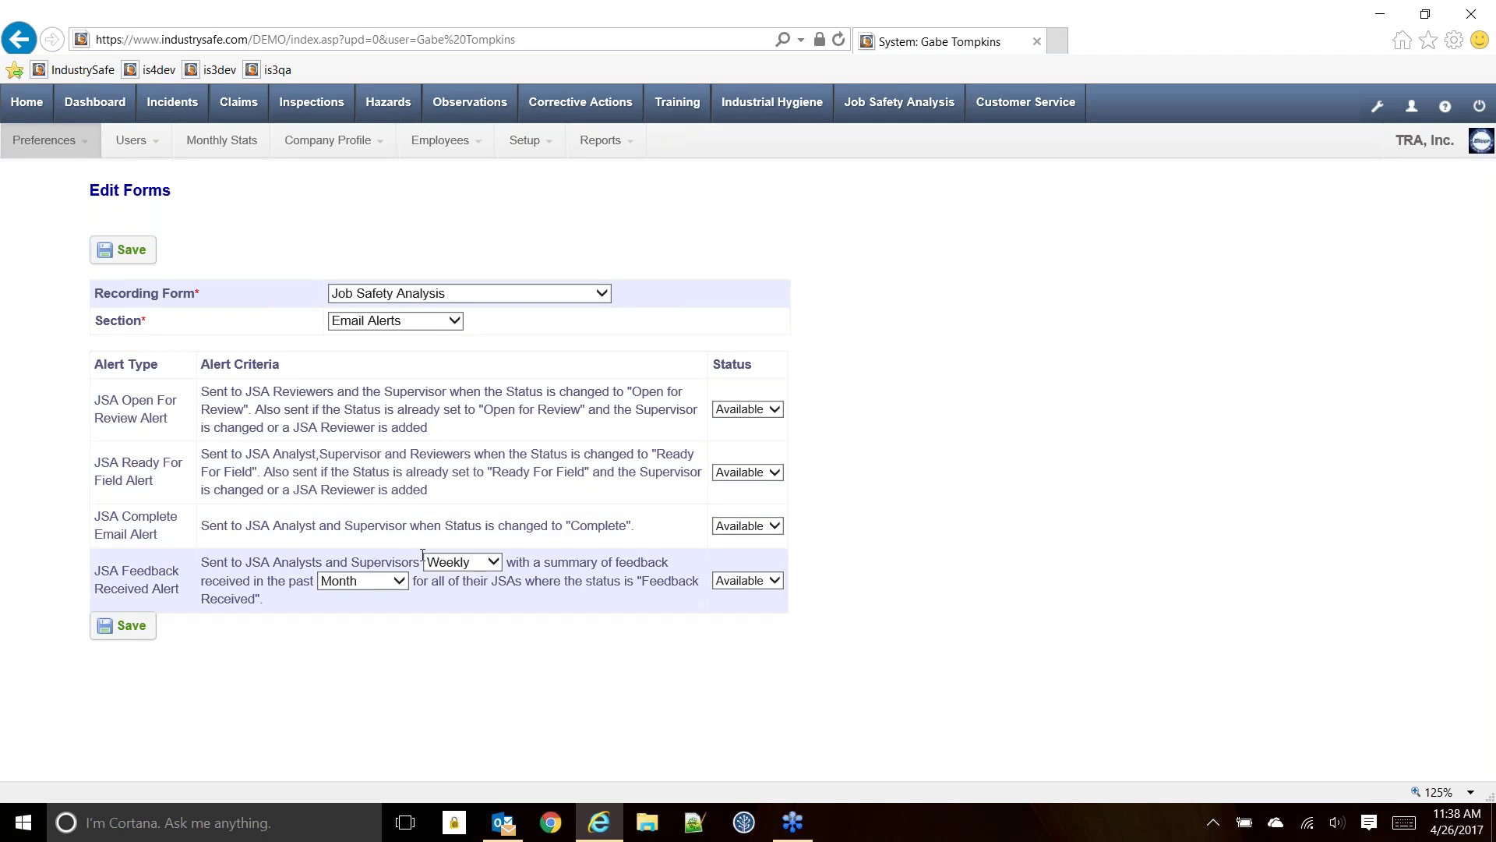
{"action": "left_click", "coordinate": [755, 585]}
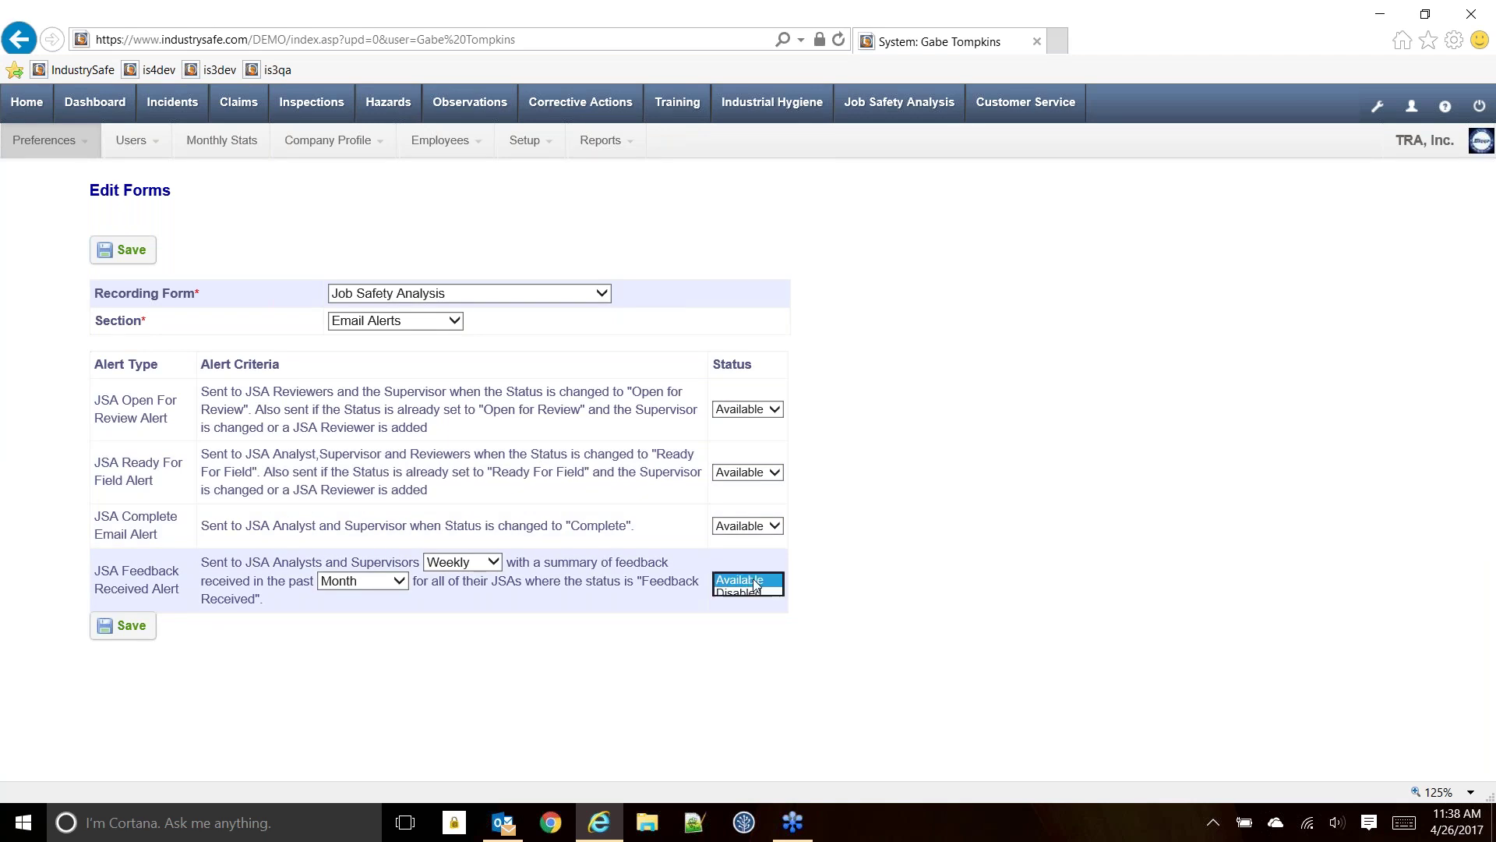
{"action": "left_click", "coordinate": [304, 425]}
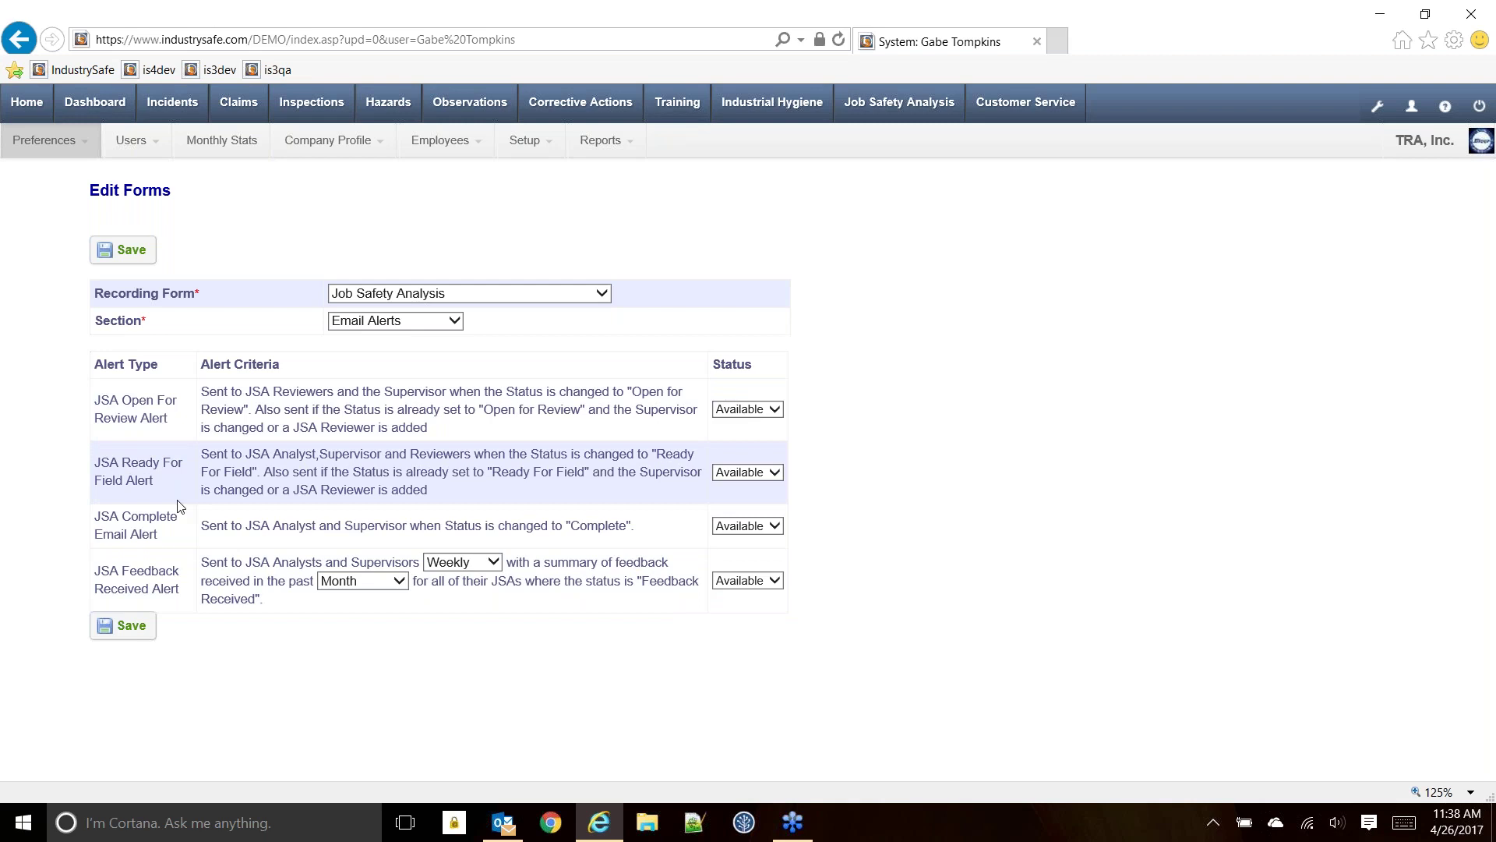
{"action": "left_click", "coordinate": [430, 300]}
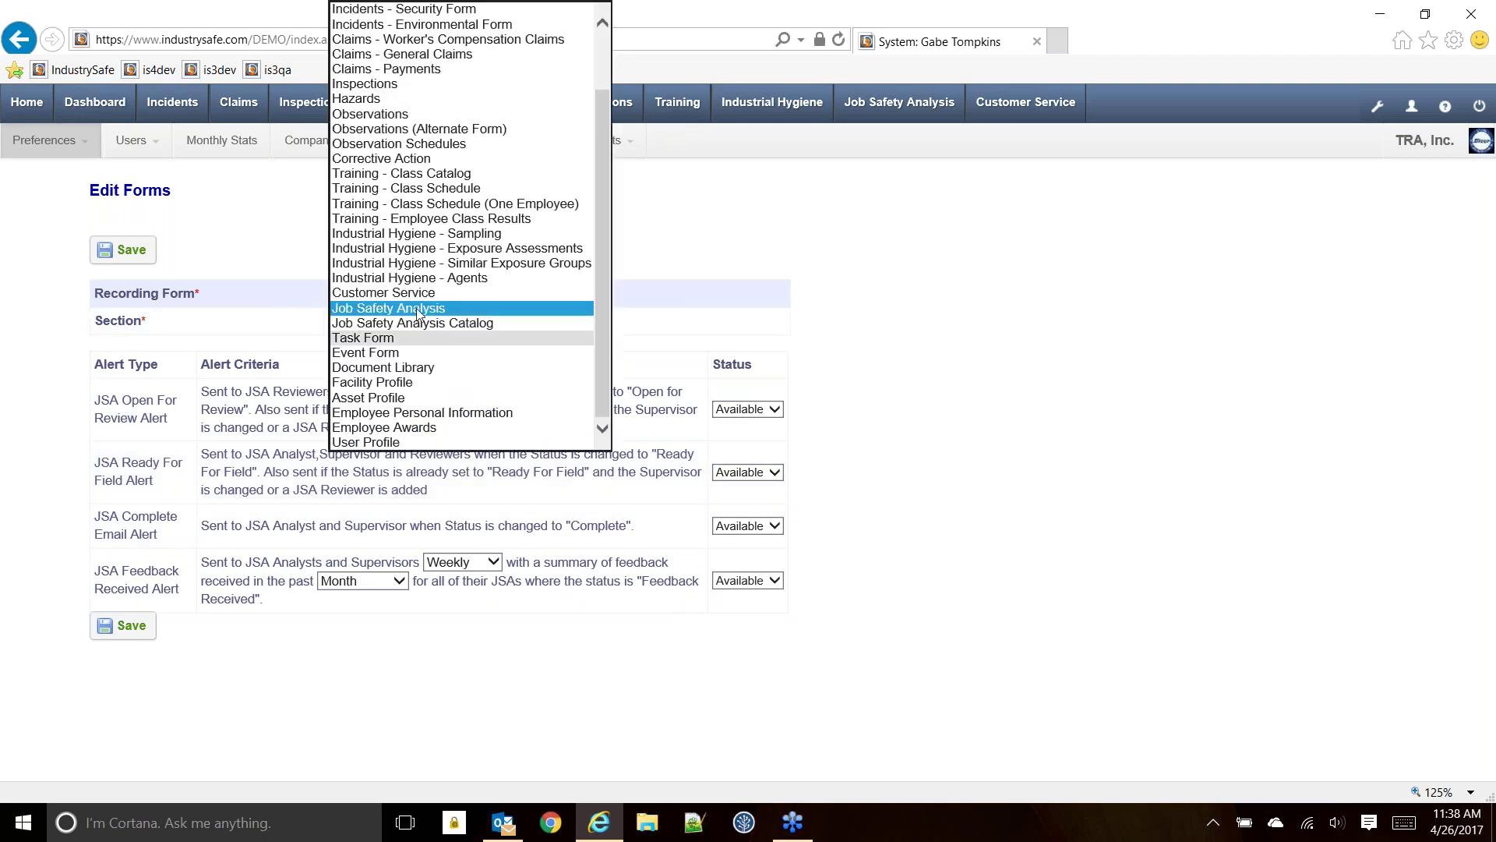
{"action": "left_click", "coordinate": [405, 158]}
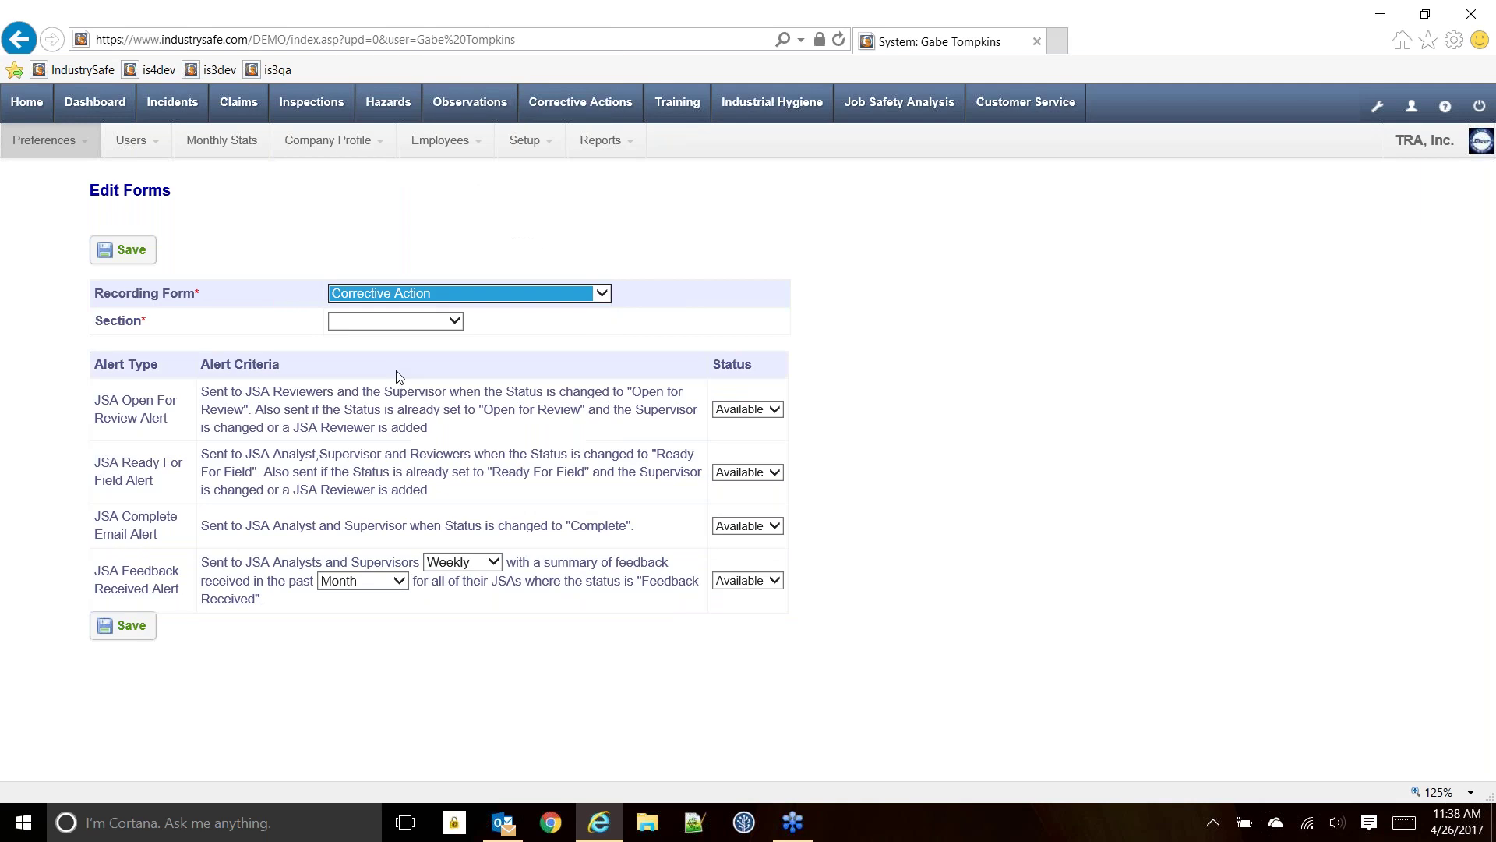
- Show the Corrective Action Email Alerts and inspect the First Notice value of 10 days
{"action": "left_click", "coordinate": [404, 321]}
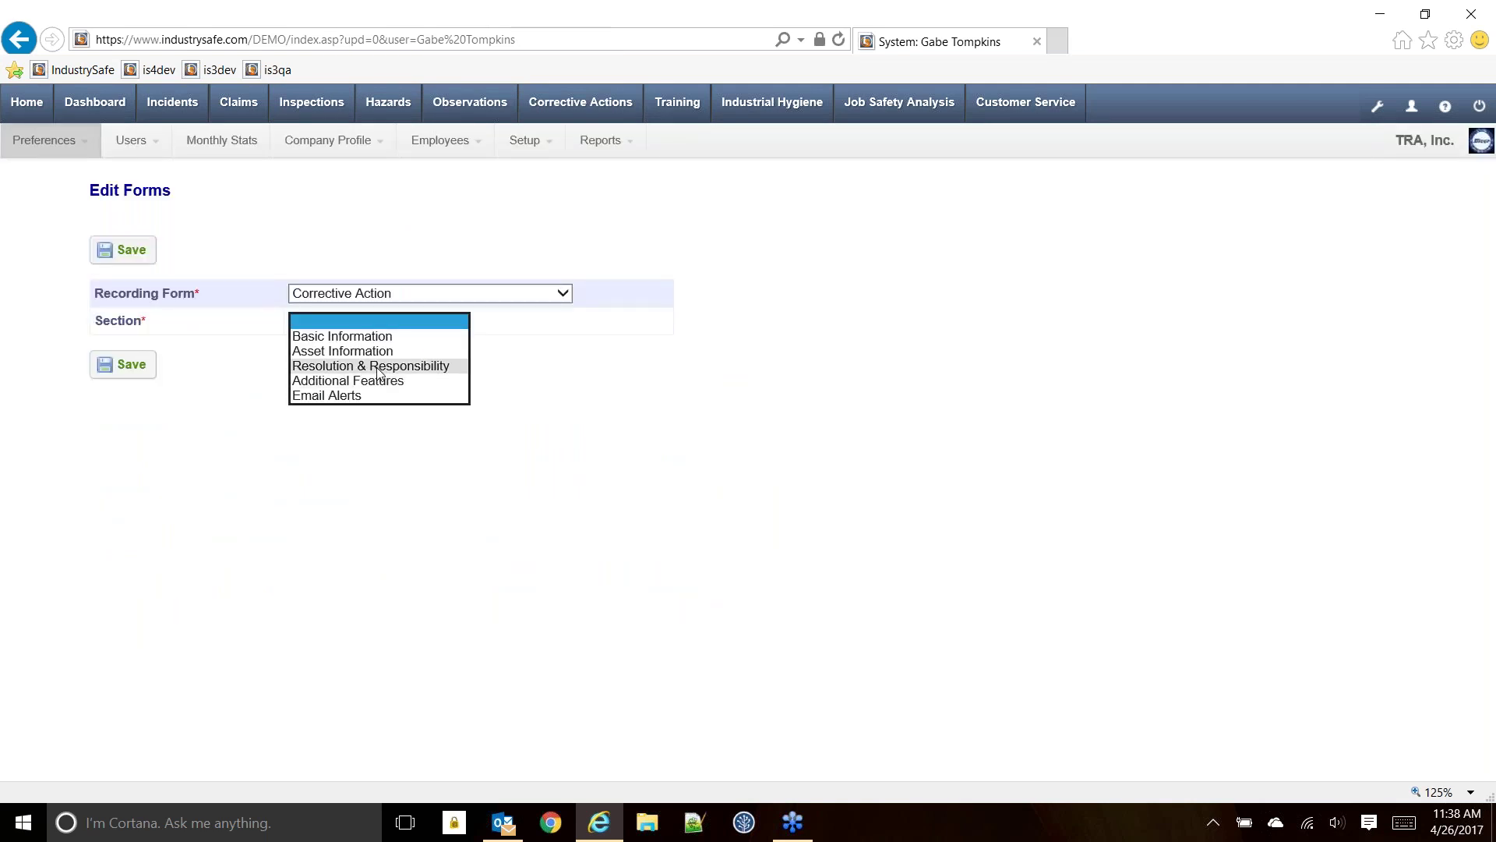
{"action": "left_click", "coordinate": [376, 398]}
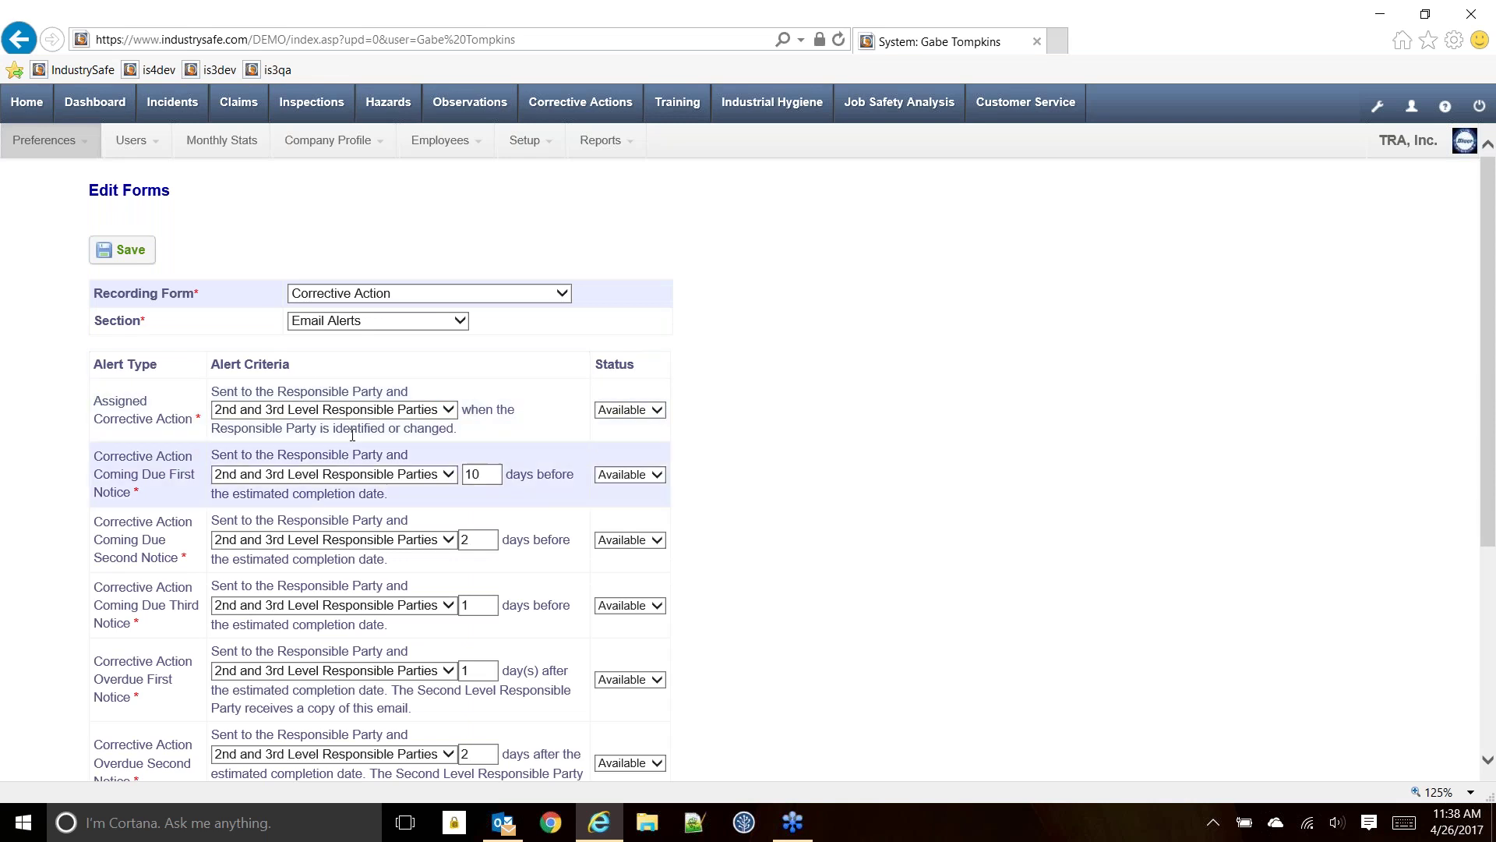
{"action": "double_click", "coordinate": [471, 473]}
{"action": "left_click", "coordinate": [476, 475]}
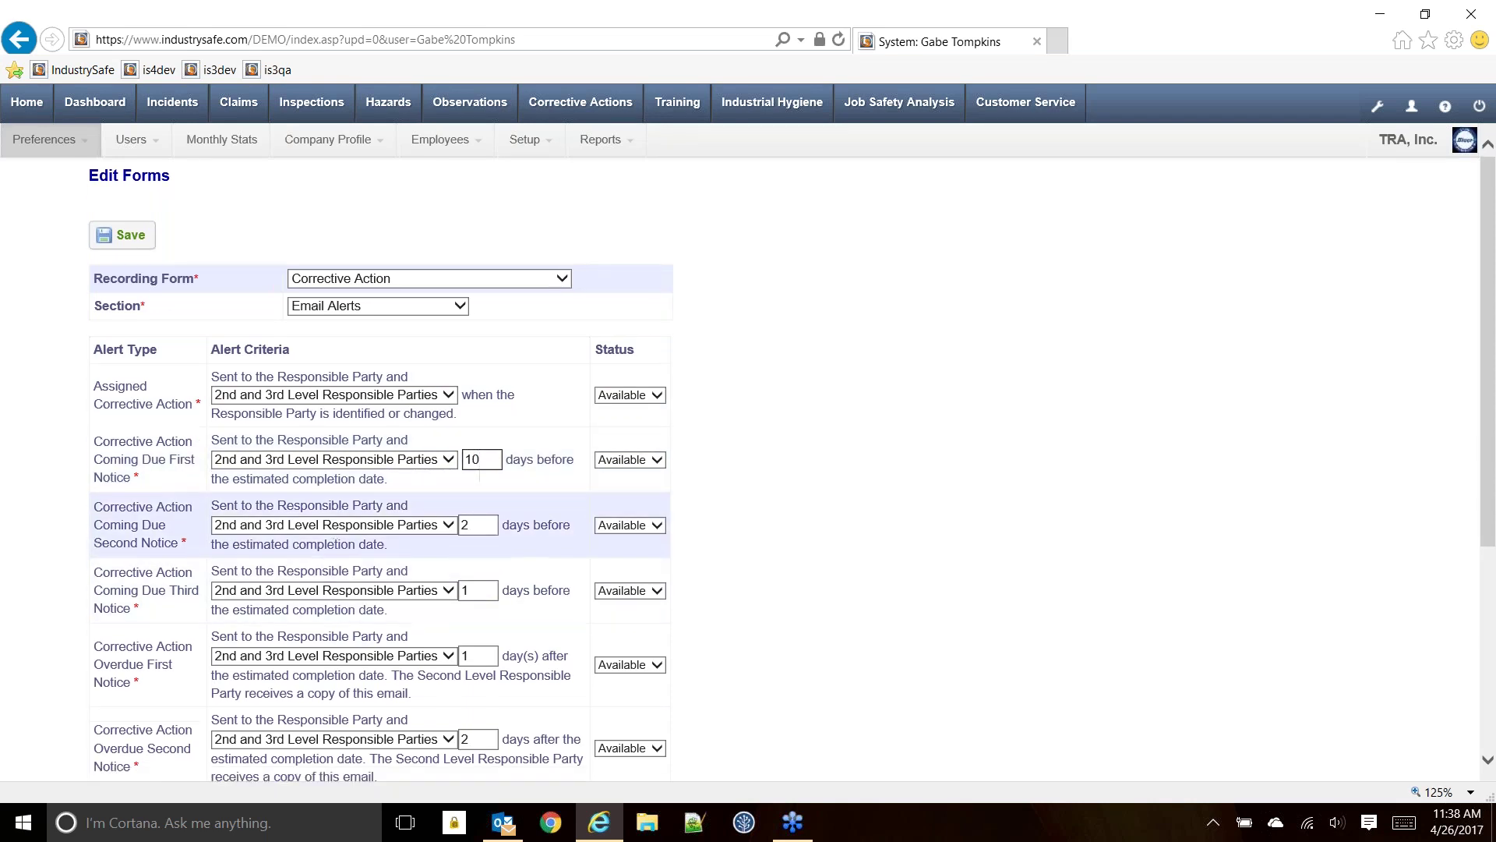
- Open a blank Add User form and scroll down to its User Properties
{"action": "scroll", "coordinate": [389, 530], "scroll_direction": "down", "scroll_amount": 3}
{"action": "scroll", "coordinate": [226, 586], "scroll_direction": "down", "scroll_amount": 1}
{"action": "scroll", "coordinate": [226, 586], "scroll_direction": "up", "scroll_amount": 4}
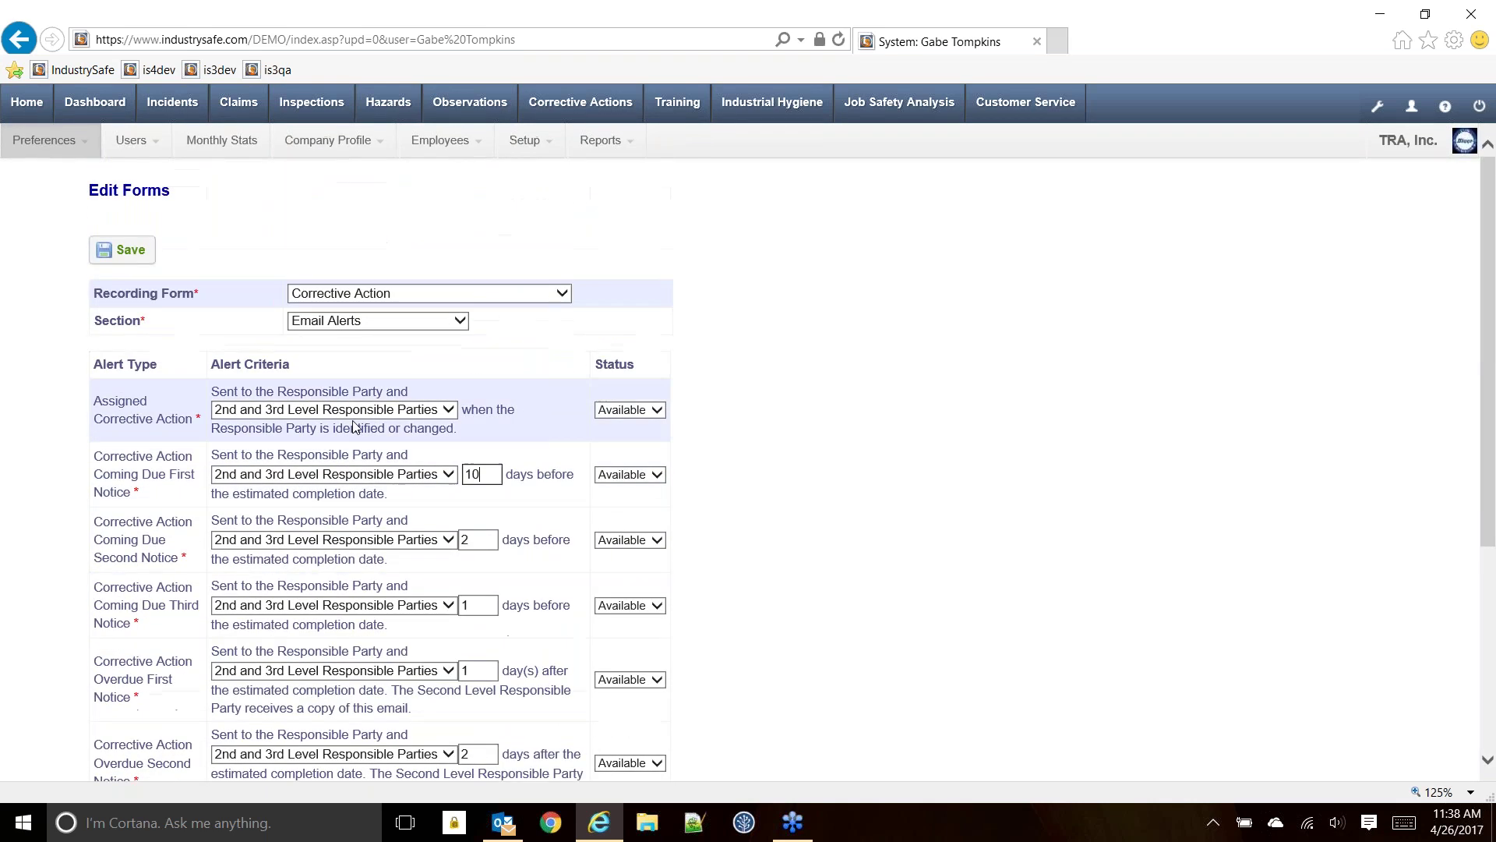
{"action": "left_click", "coordinate": [140, 142]}
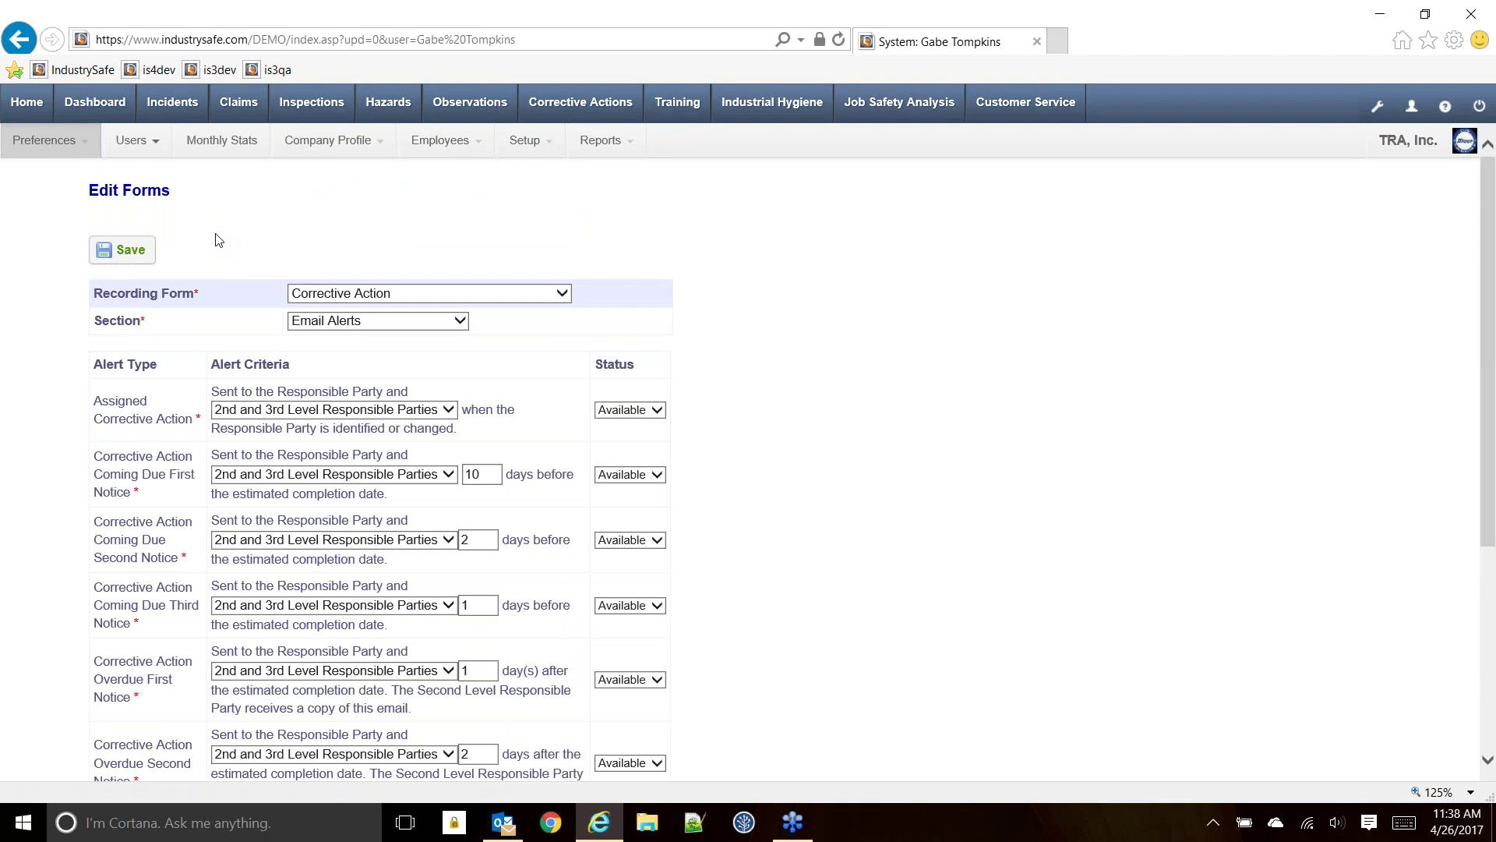
{"action": "scroll", "coordinate": [712, 393], "scroll_direction": "down", "scroll_amount": 5}
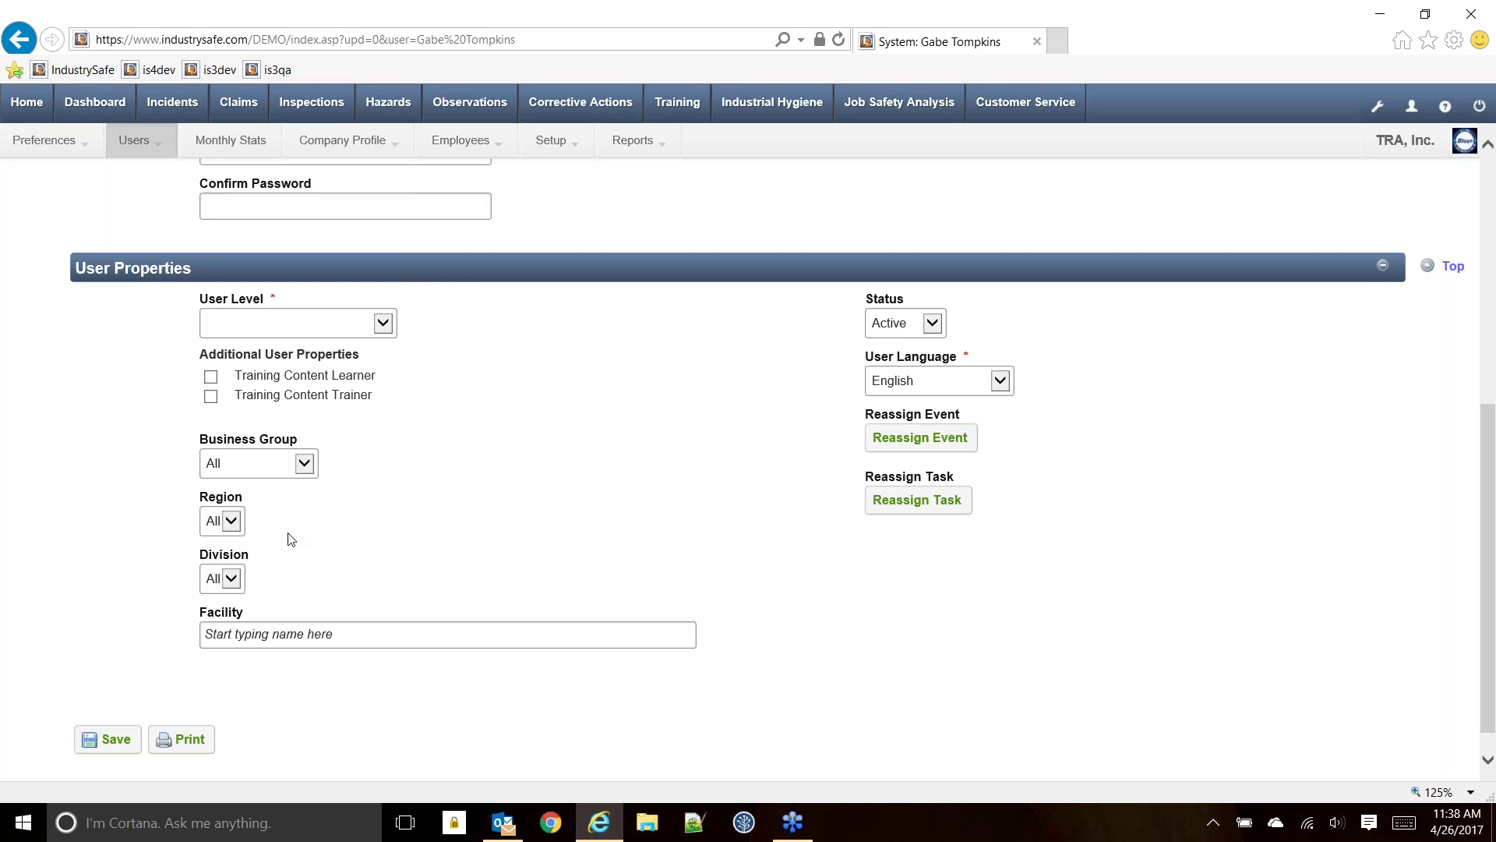
- Check the available options in the new user's User Level dropdown
{"action": "left_click", "coordinate": [298, 321]}
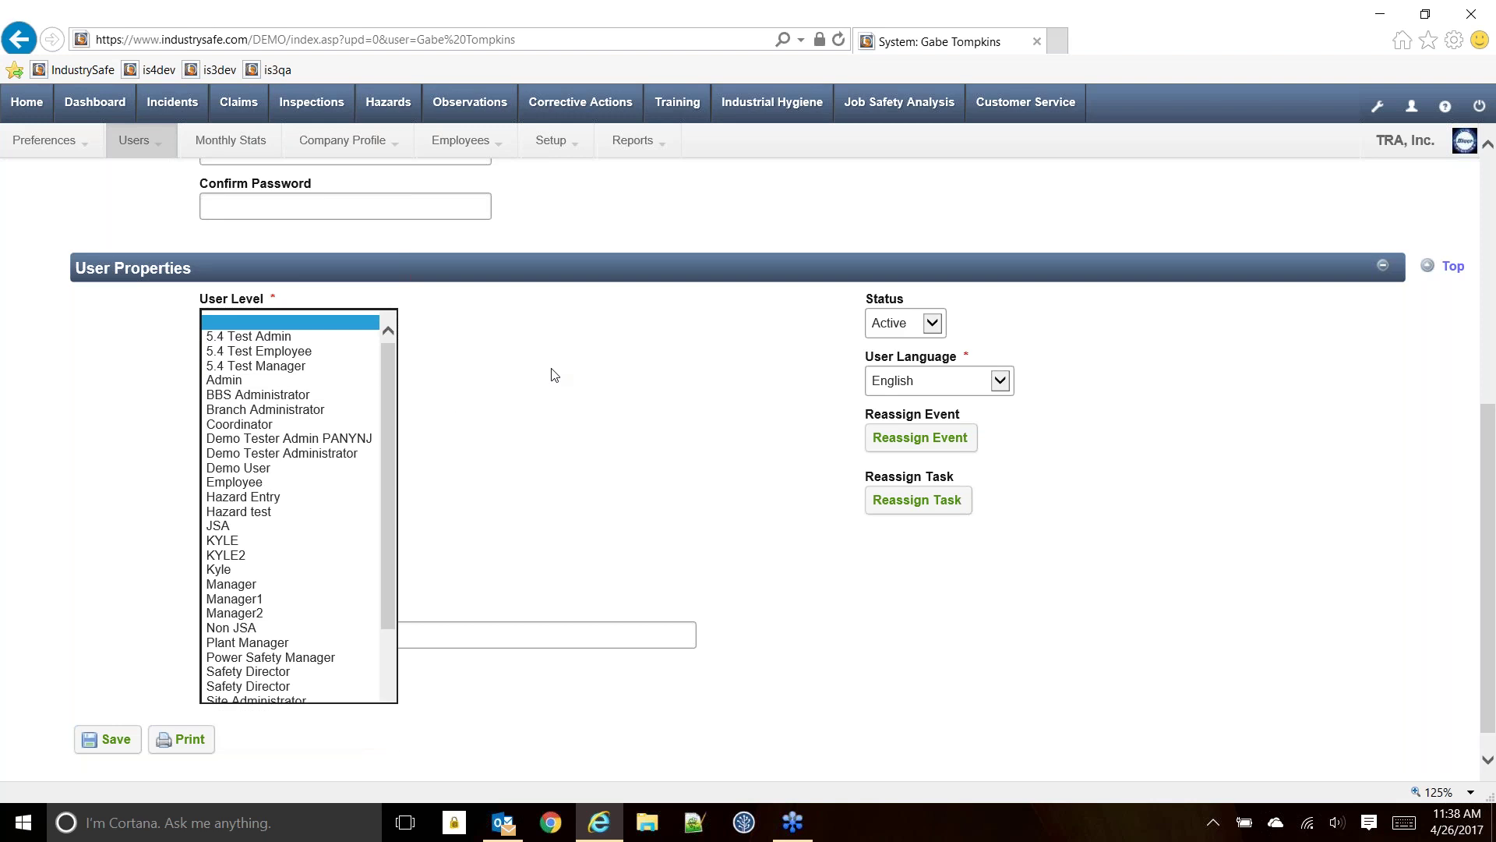
{"action": "scroll", "coordinate": [538, 385], "scroll_direction": "up", "scroll_amount": 1}
{"action": "scroll", "coordinate": [532, 391], "scroll_direction": "up", "scroll_amount": 5}
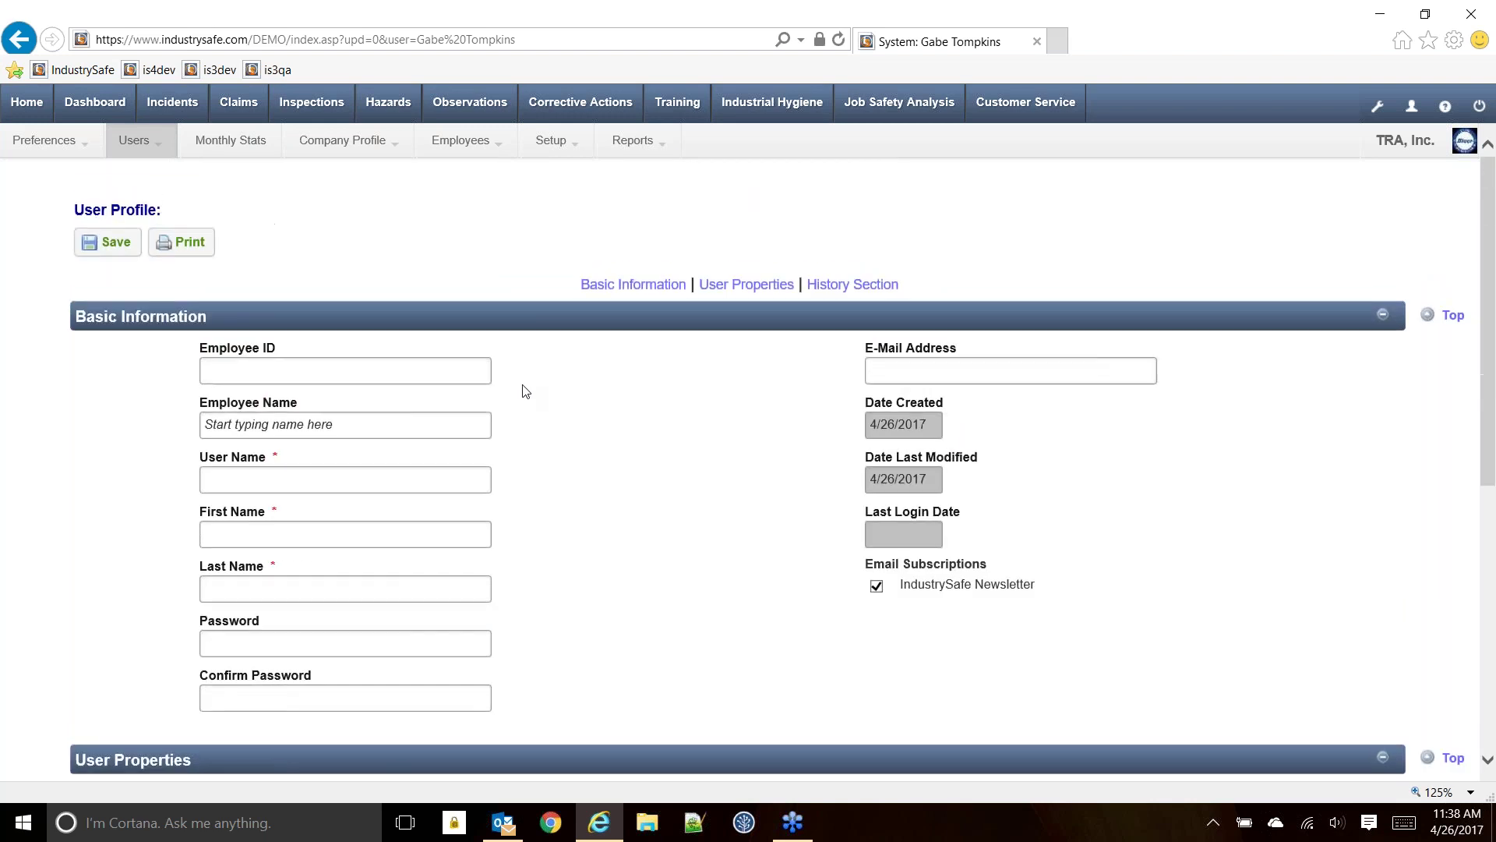
- Edit the Admin user level and review its JSA and JSA Hazards access permissions
{"action": "left_click", "coordinate": [153, 148]}
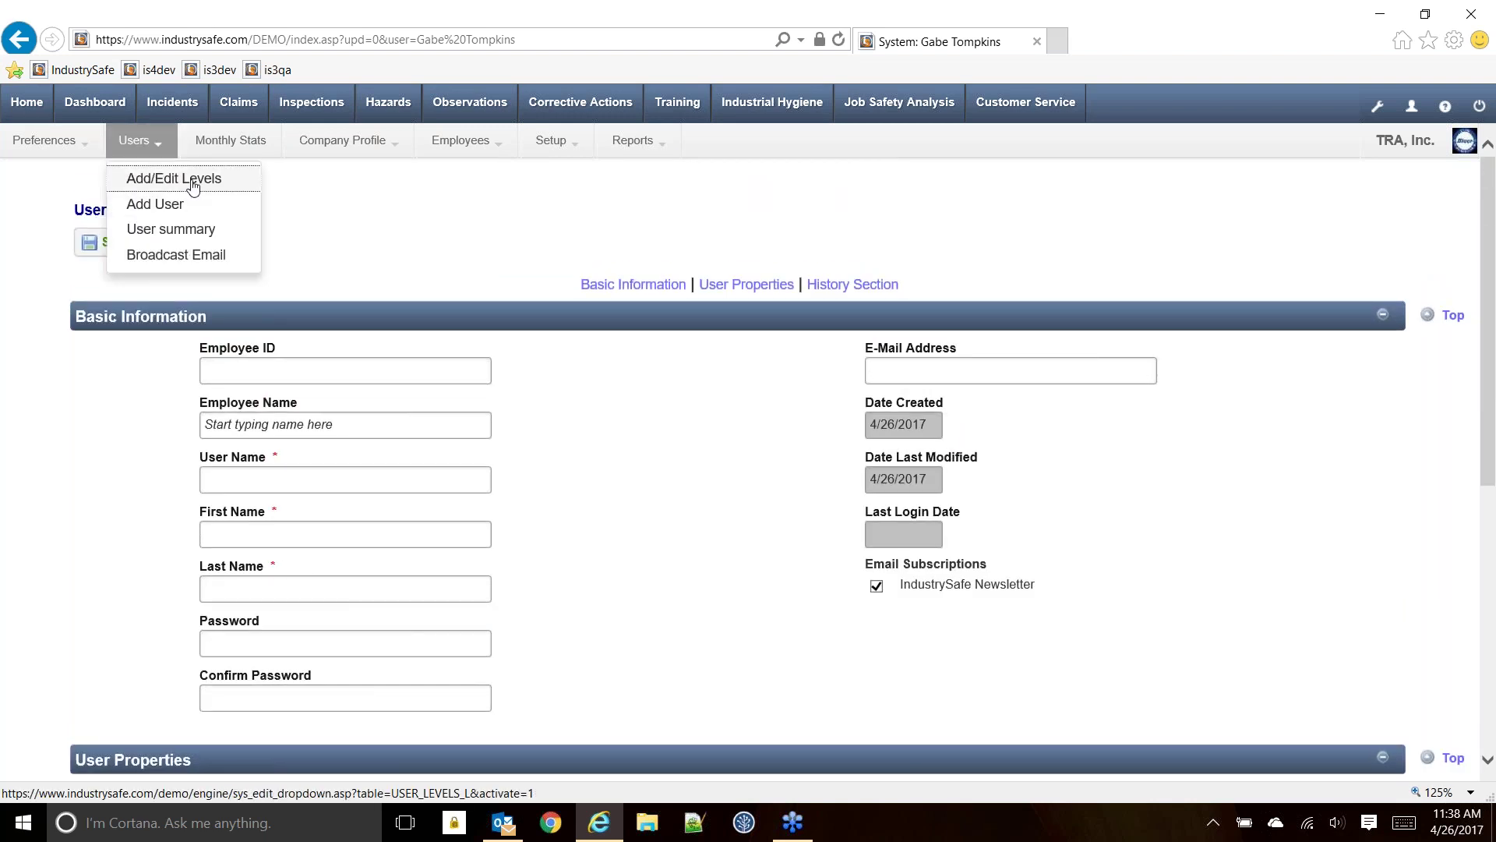
{"action": "left_click", "coordinate": [173, 179]}
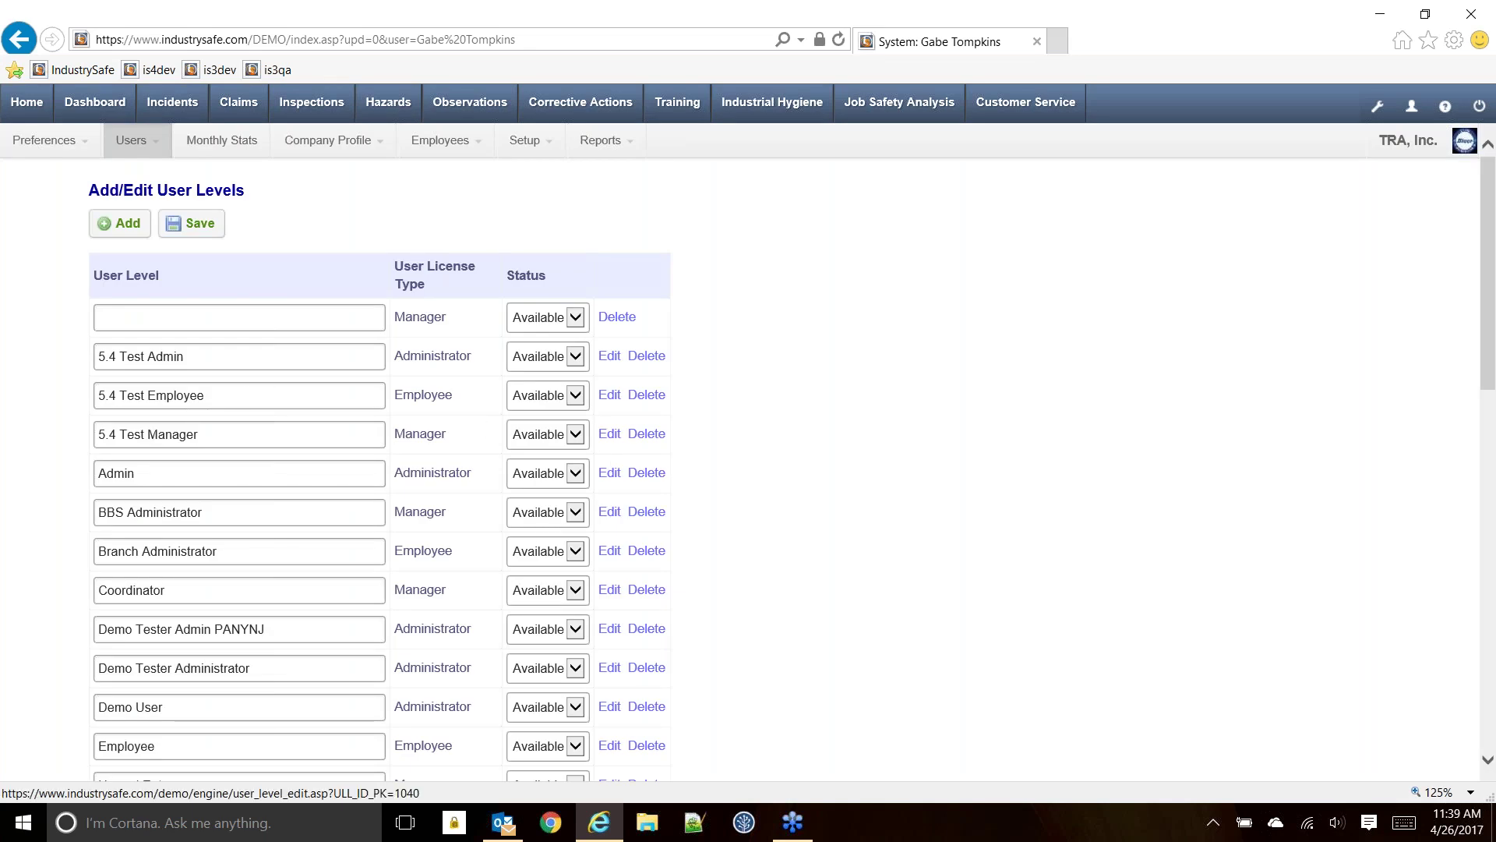
{"action": "left_click", "coordinate": [609, 473]}
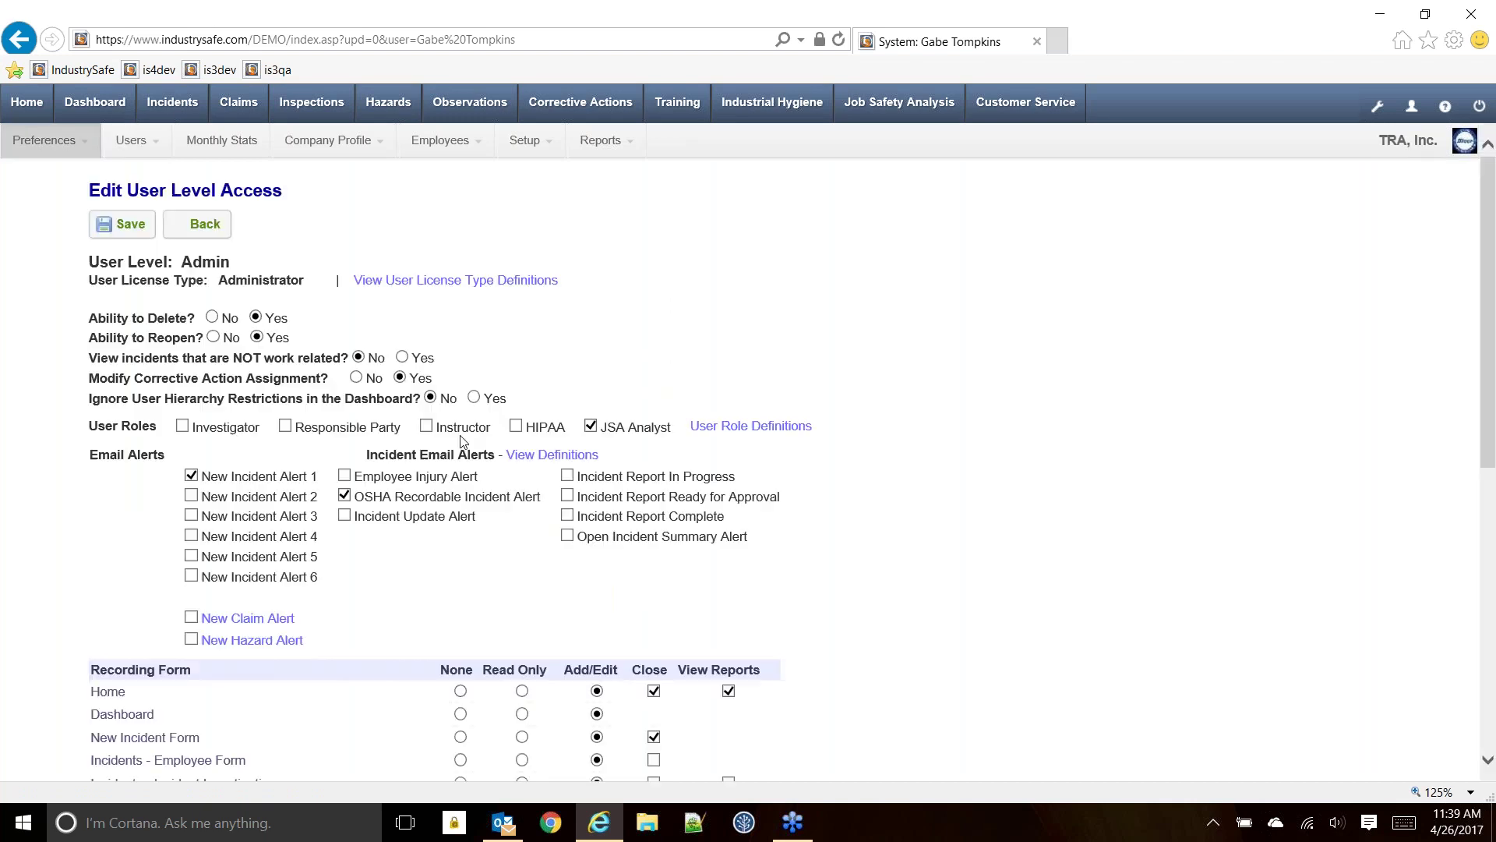
{"action": "scroll", "coordinate": [534, 524], "scroll_direction": "down", "scroll_amount": 10}
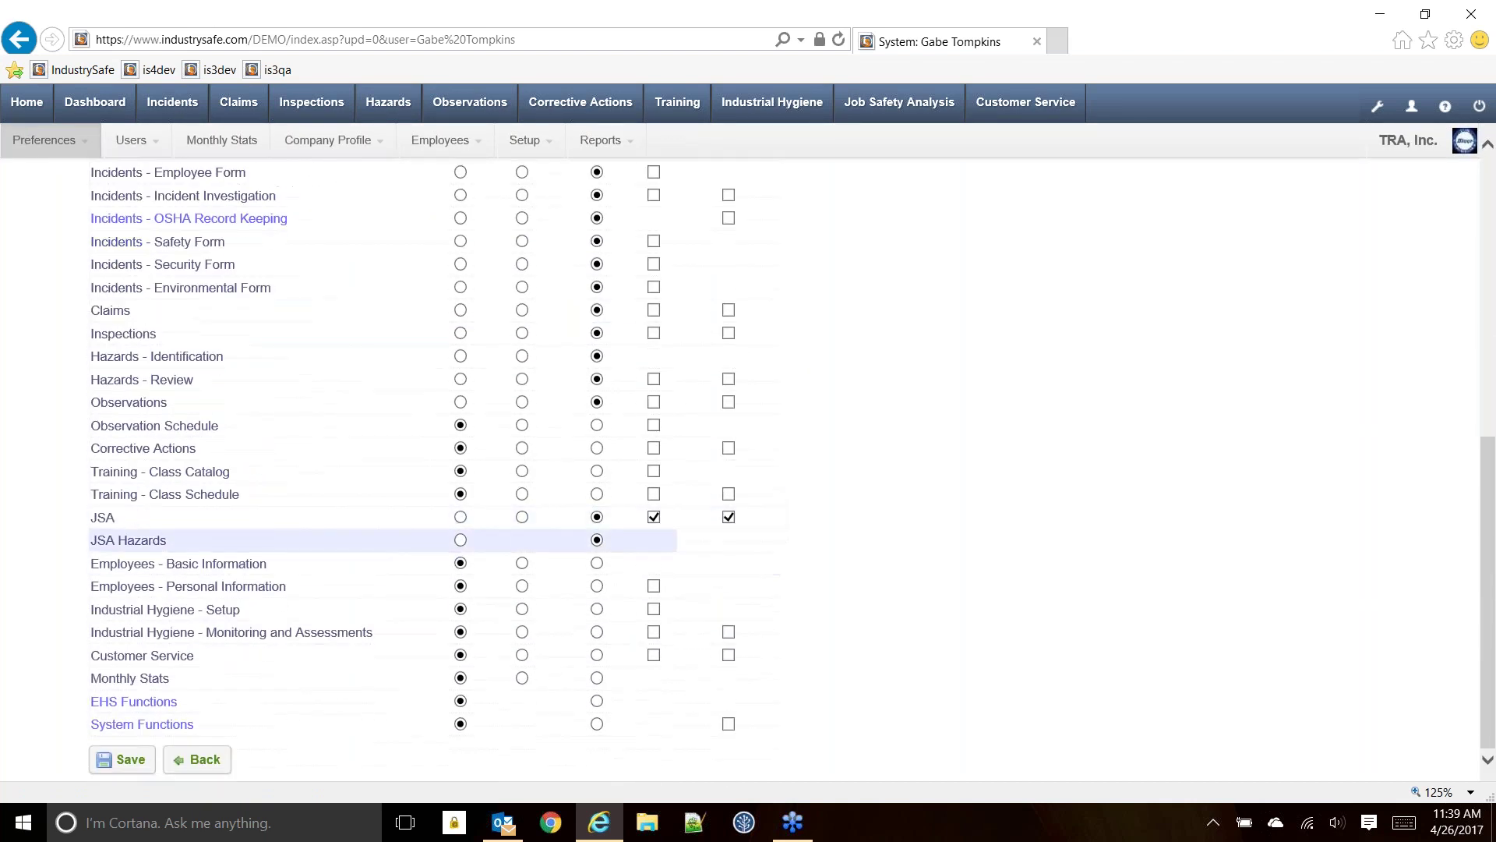
{"action": "left_click_drag", "start_coordinate": [411, 536], "coordinate": [715, 543]}
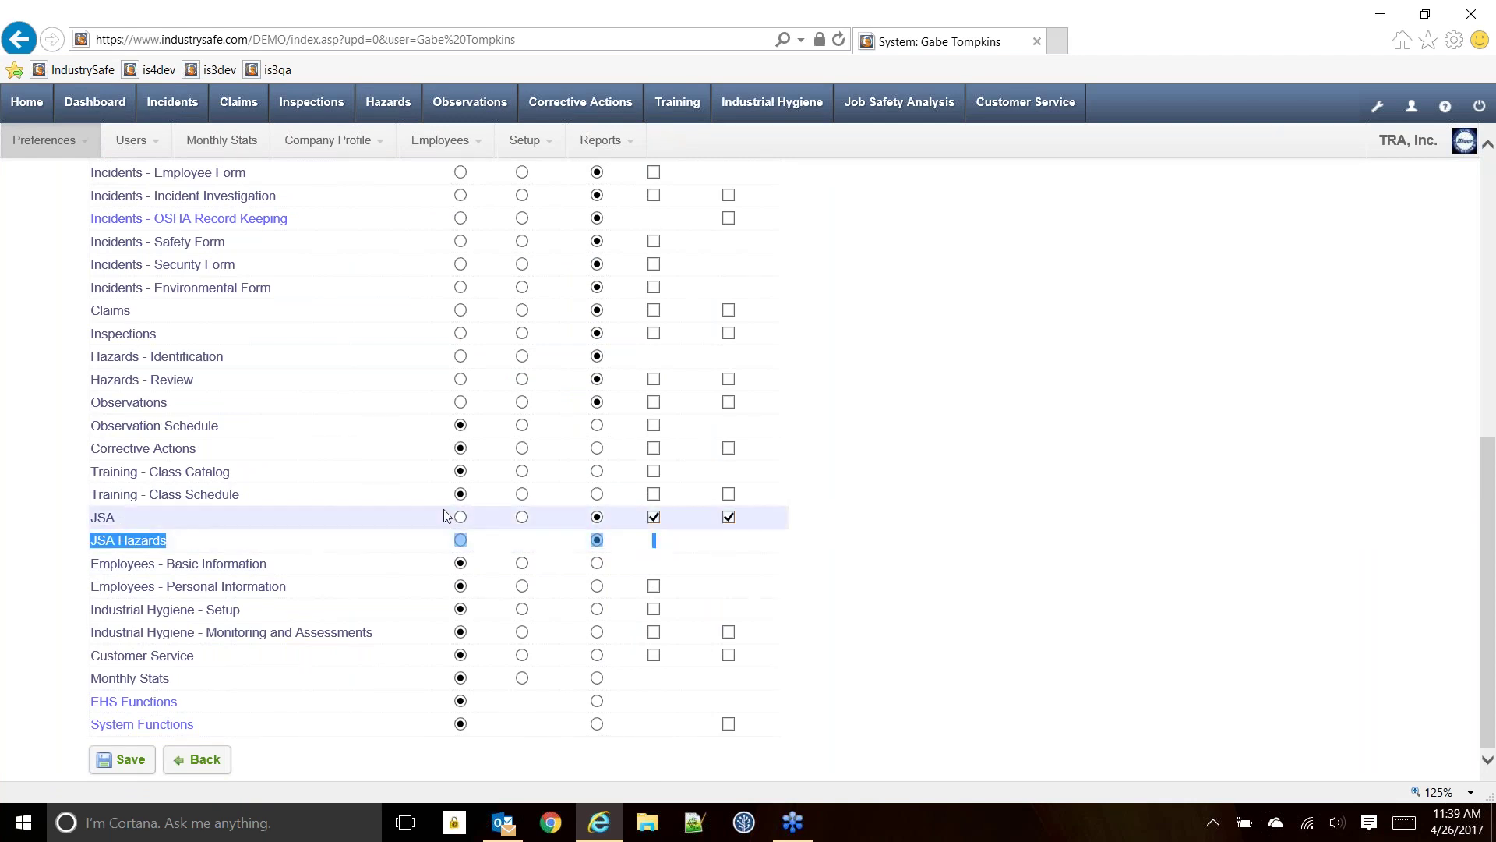
{"action": "left_click", "coordinate": [254, 518]}
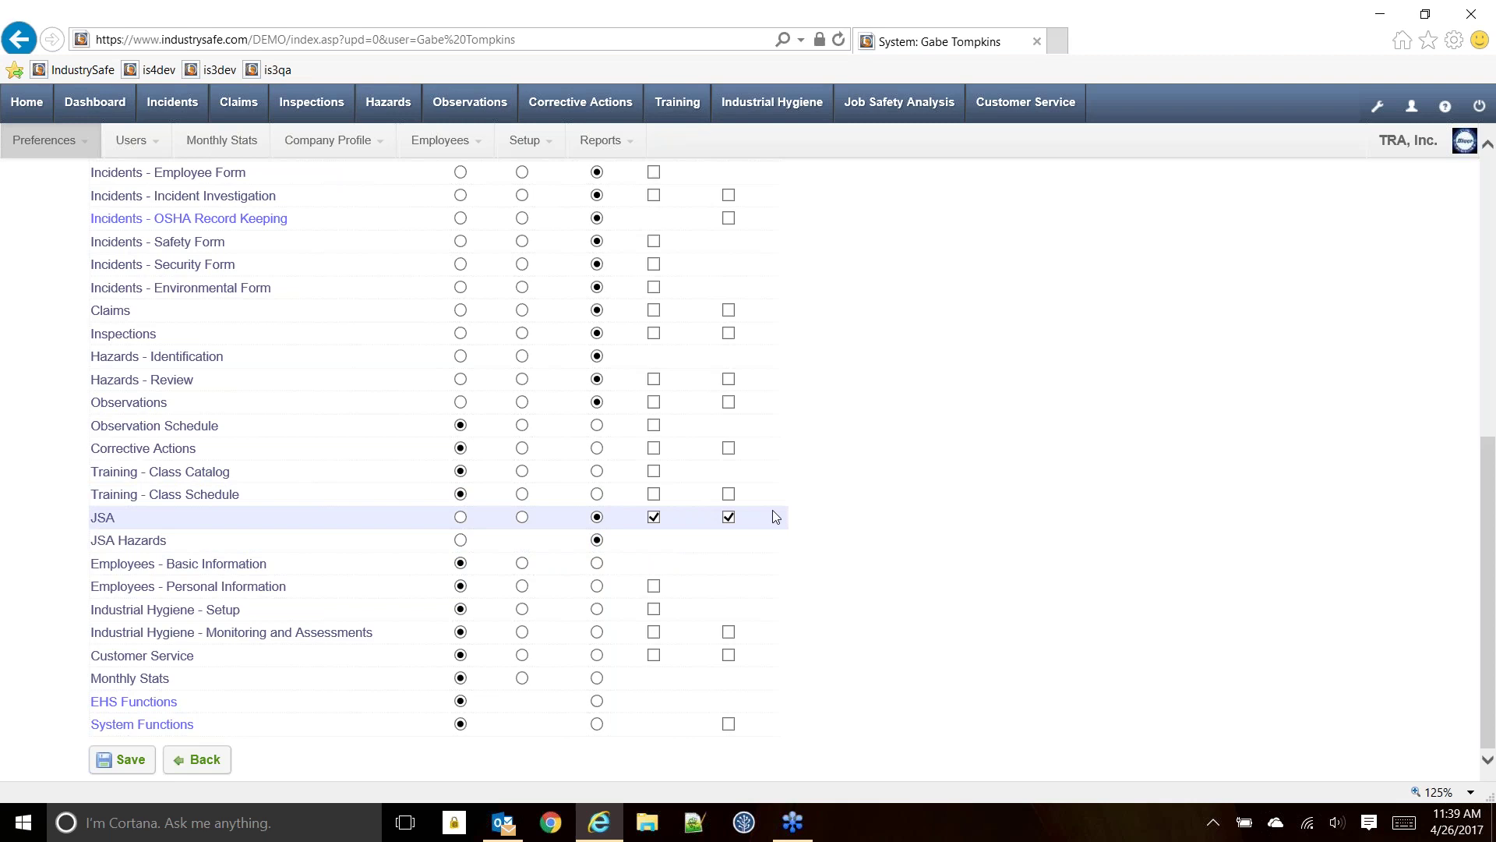
{"action": "scroll", "coordinate": [898, 536], "scroll_direction": "up", "scroll_amount": 1}
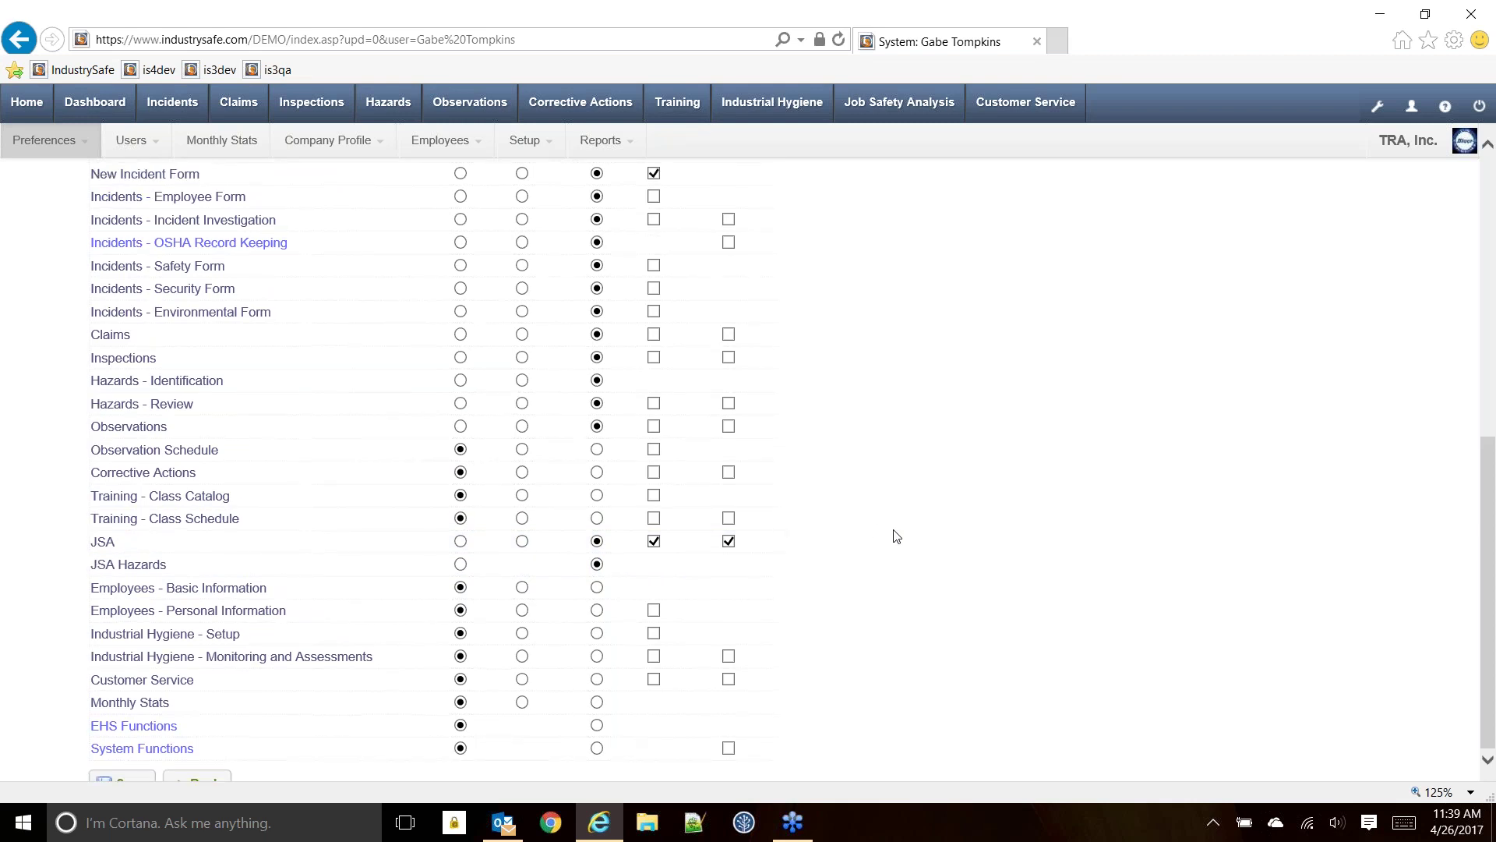
{"action": "scroll", "coordinate": [896, 536], "scroll_direction": "up", "scroll_amount": 6}
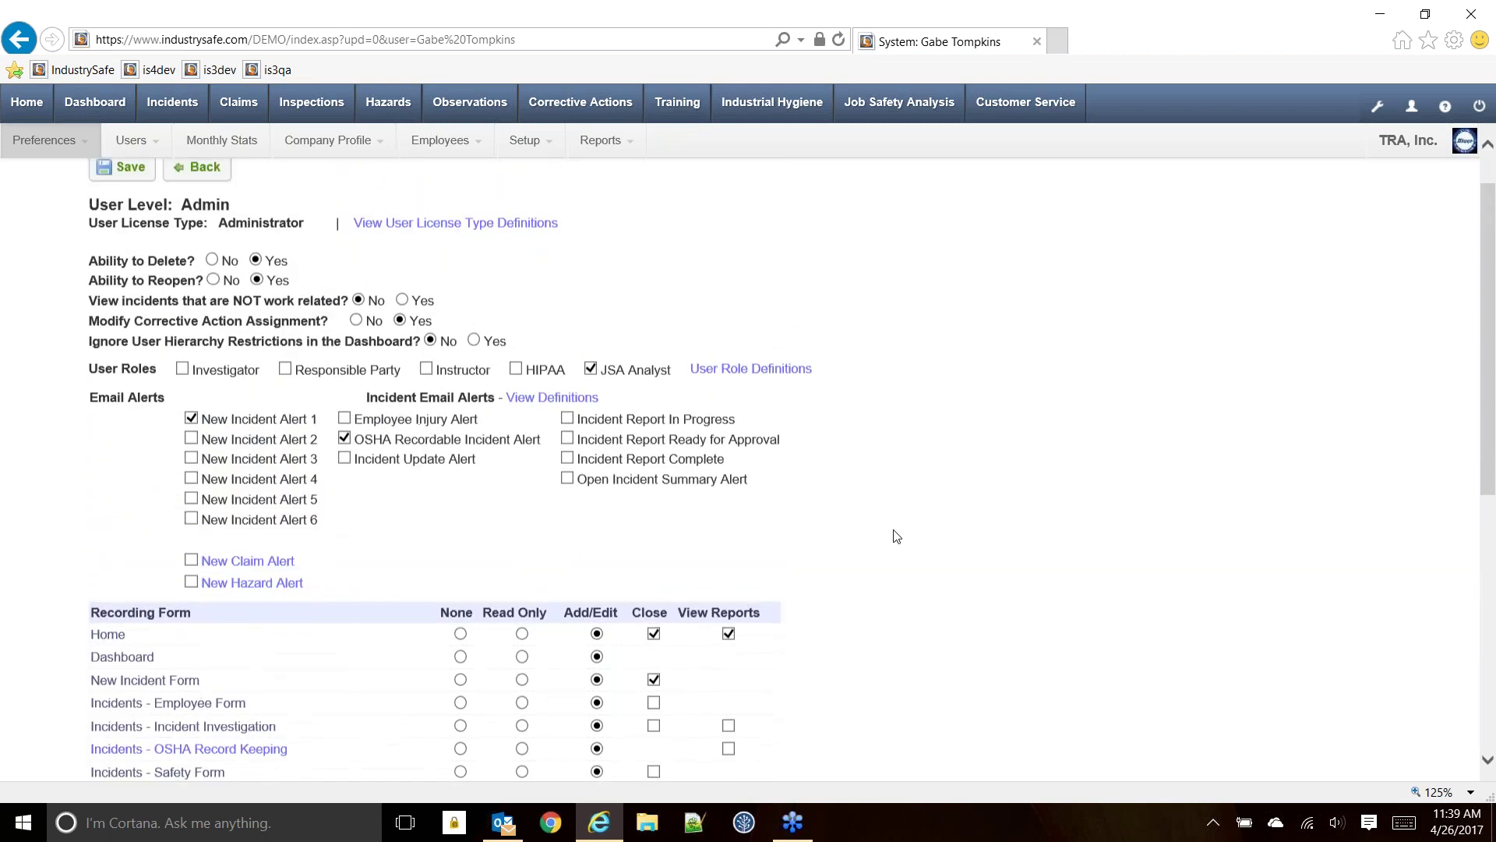
{"action": "scroll", "coordinate": [896, 536], "scroll_direction": "up", "scroll_amount": 1}
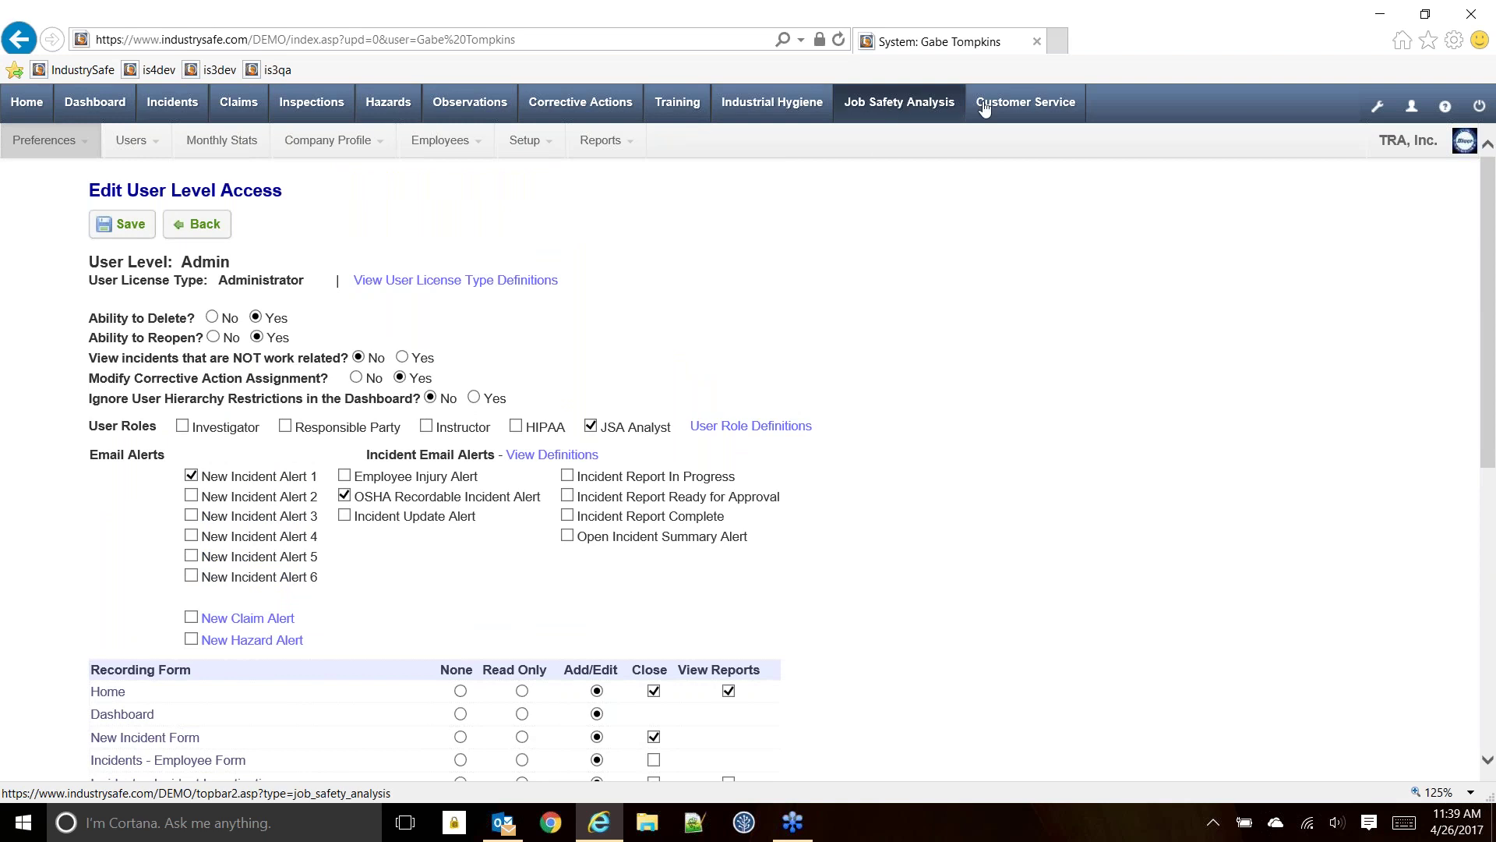